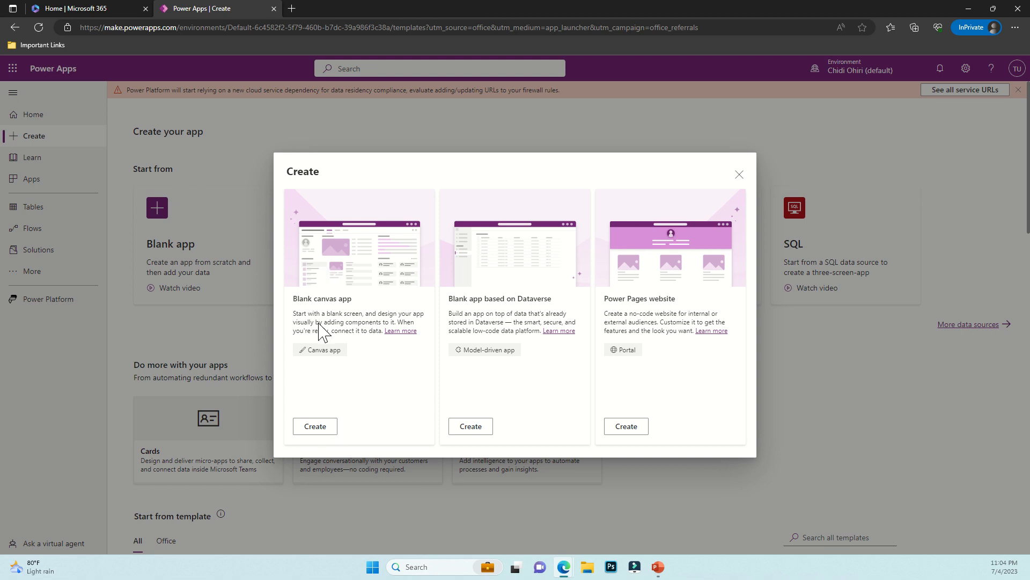
# Create a blank Phone-layout canvas app named 'Leave Tracker App'
pyautogui.click(314, 428)
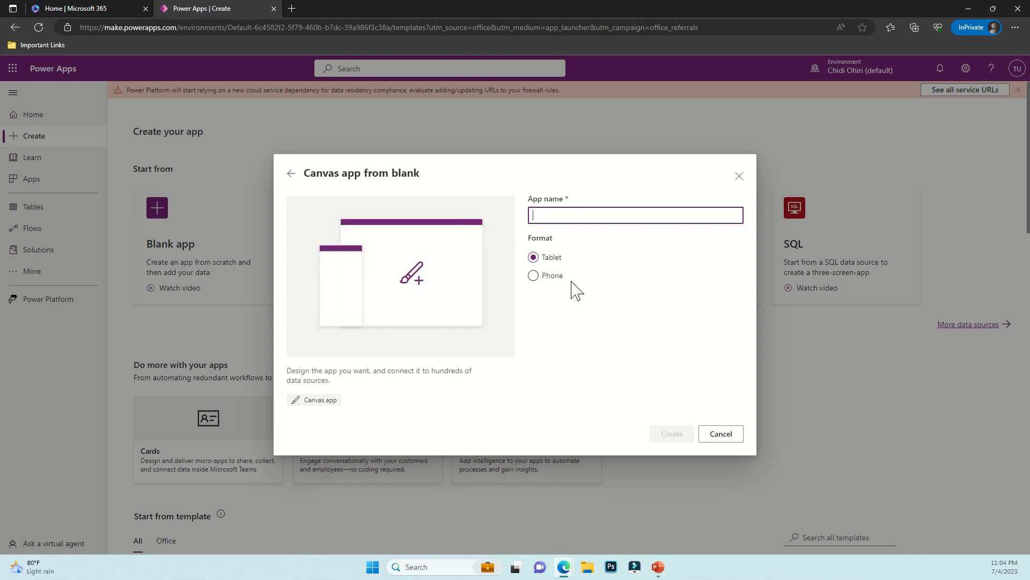
pyautogui.click(552, 278)
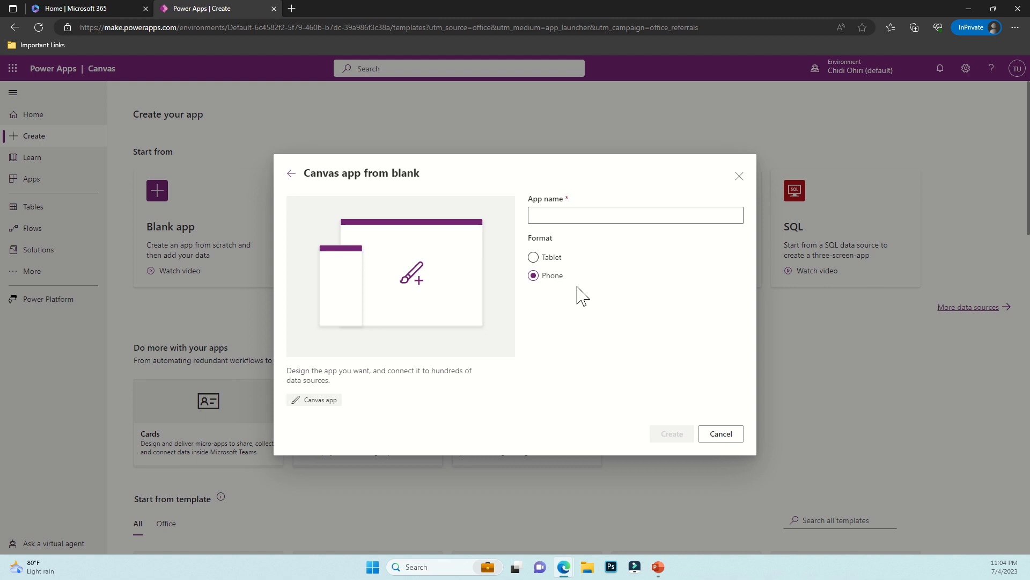
pyautogui.click(539, 215)
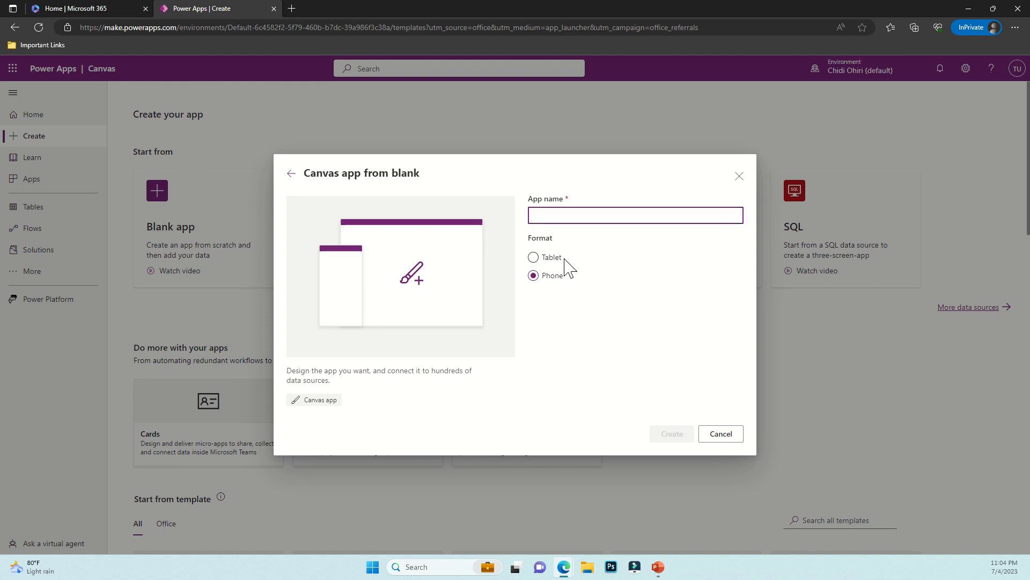
pyautogui.write('Leave Tracker App')
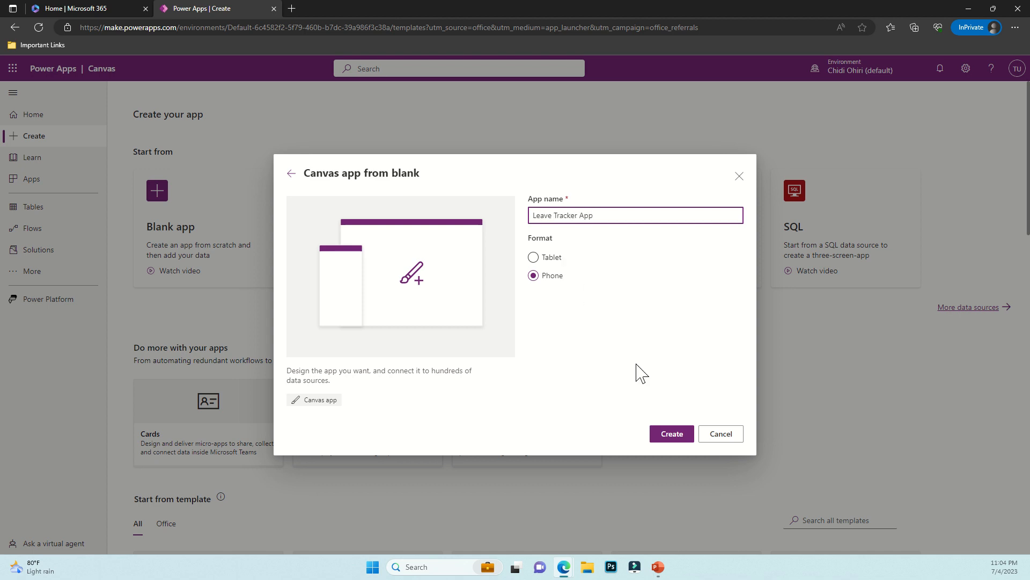
pyautogui.click(671, 435)
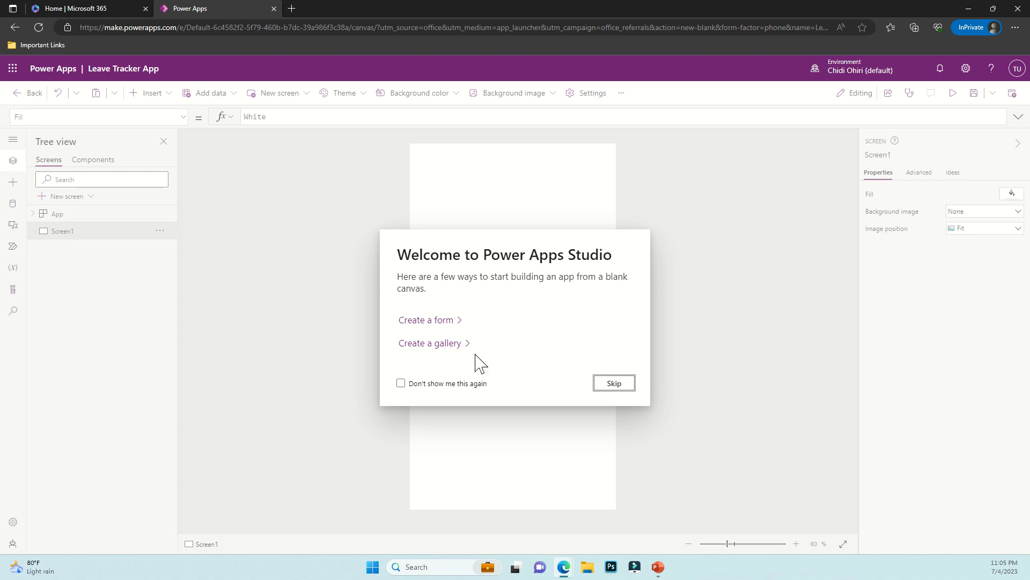
# Dismiss the welcome dialog and add a blue 640 by 248 rectangle at 0,0 as the header
pyautogui.click(611, 382)
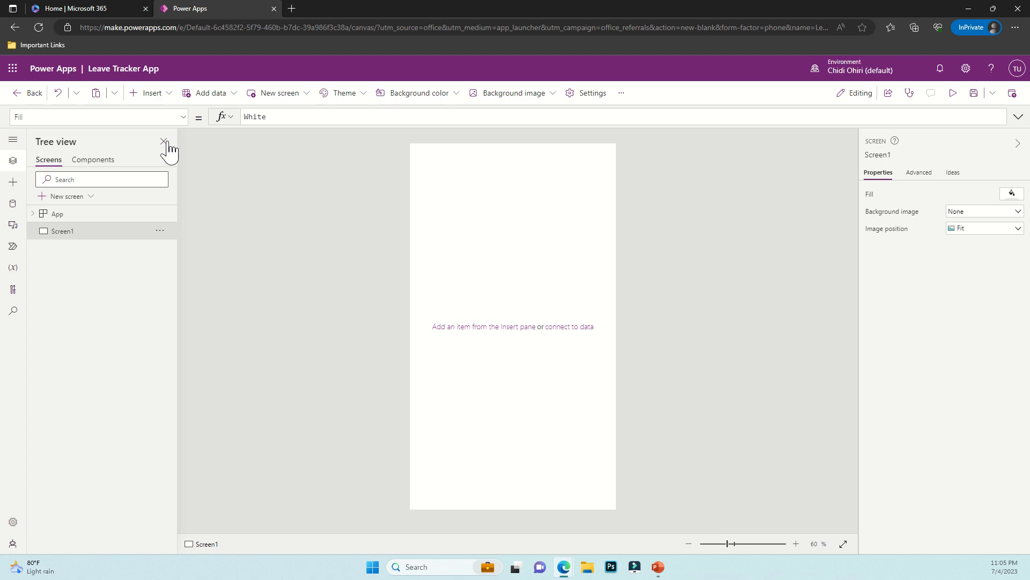
pyautogui.click(156, 102)
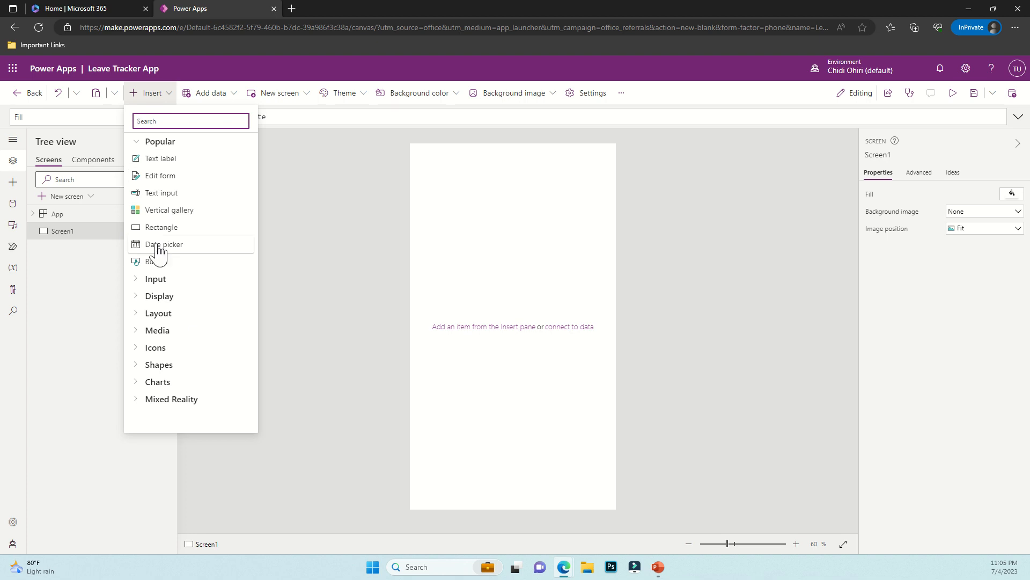
pyautogui.click(153, 367)
pyautogui.scroll(-3, 154, 382)
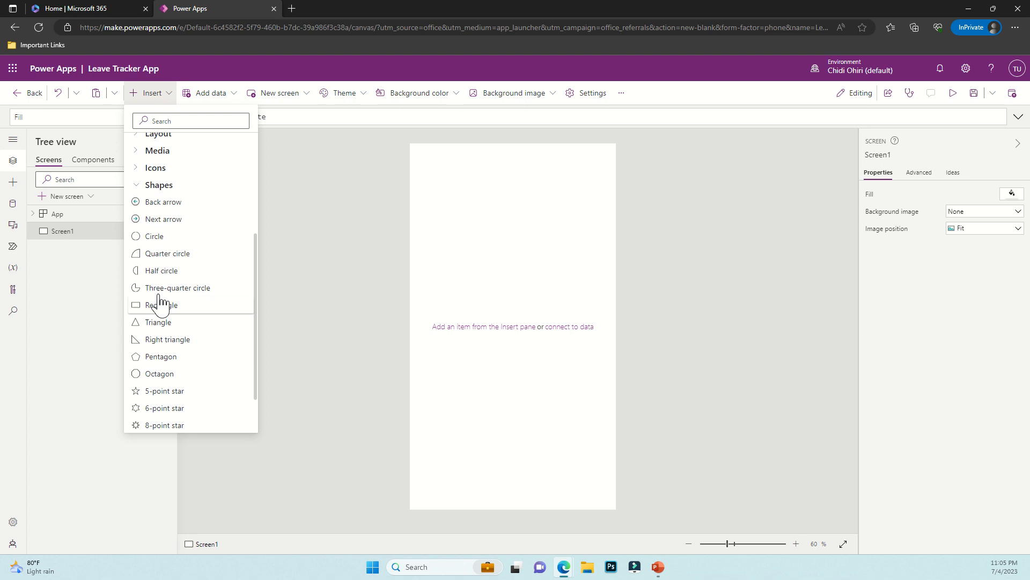
pyautogui.click(147, 305)
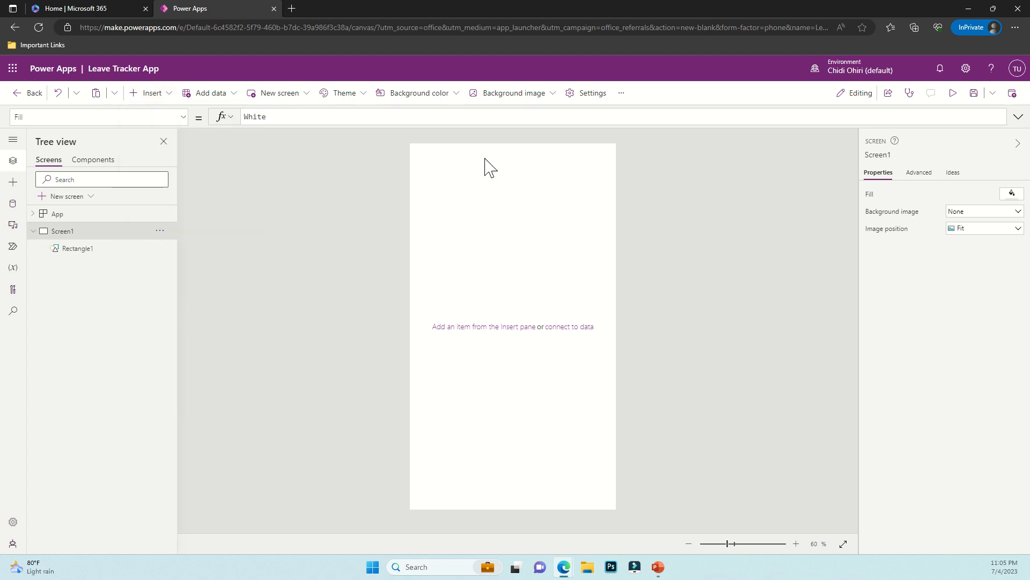
pyautogui.moveTo(423, 162); pyautogui.dragTo(386, 136)
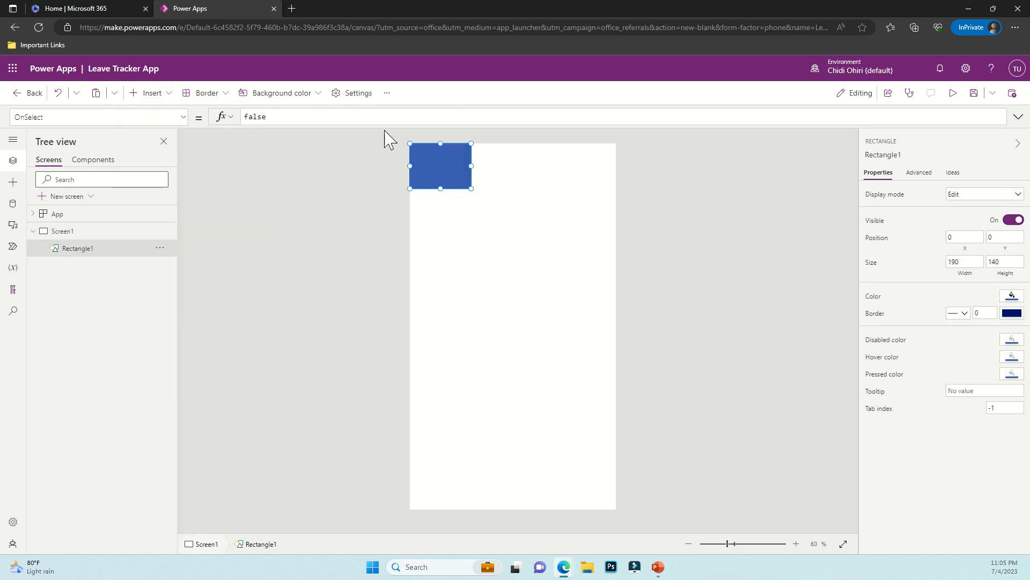
pyautogui.moveTo(472, 189); pyautogui.dragTo(635, 224)
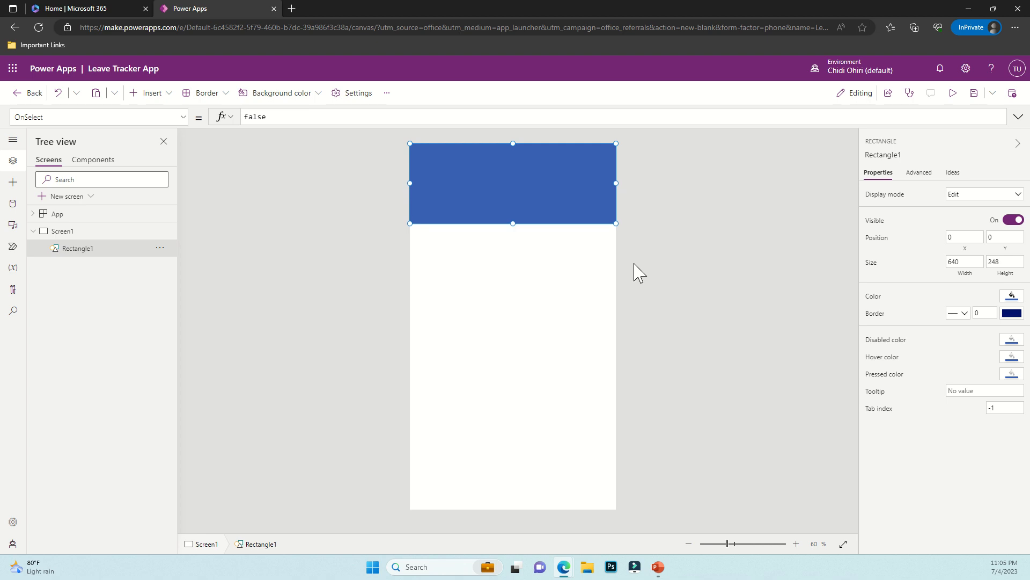
pyautogui.click(601, 294)
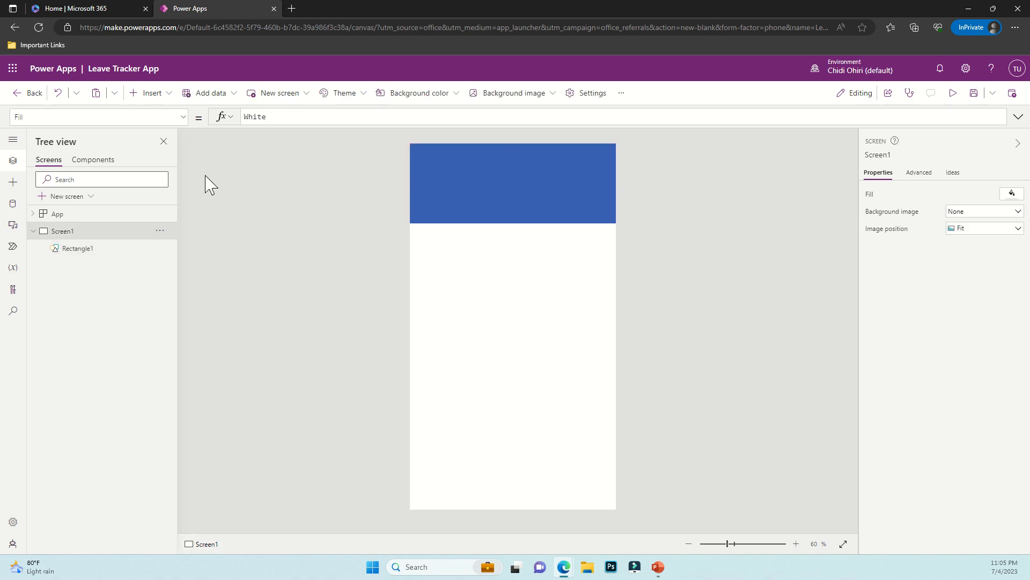
pyautogui.click(150, 94)
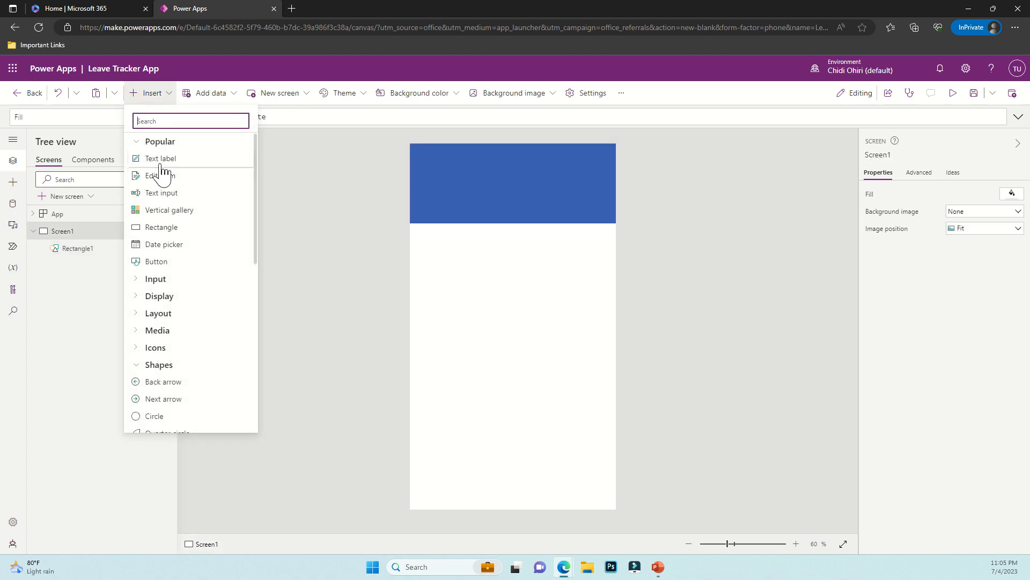
# Add a text label to the header and set its Color to Color.White
pyautogui.click(161, 160)
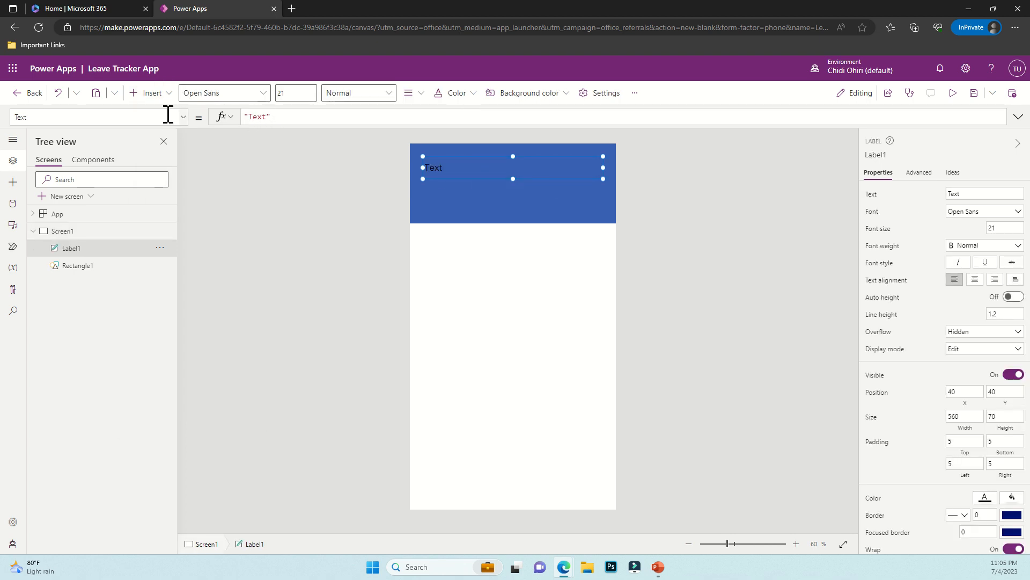
pyautogui.click(136, 117)
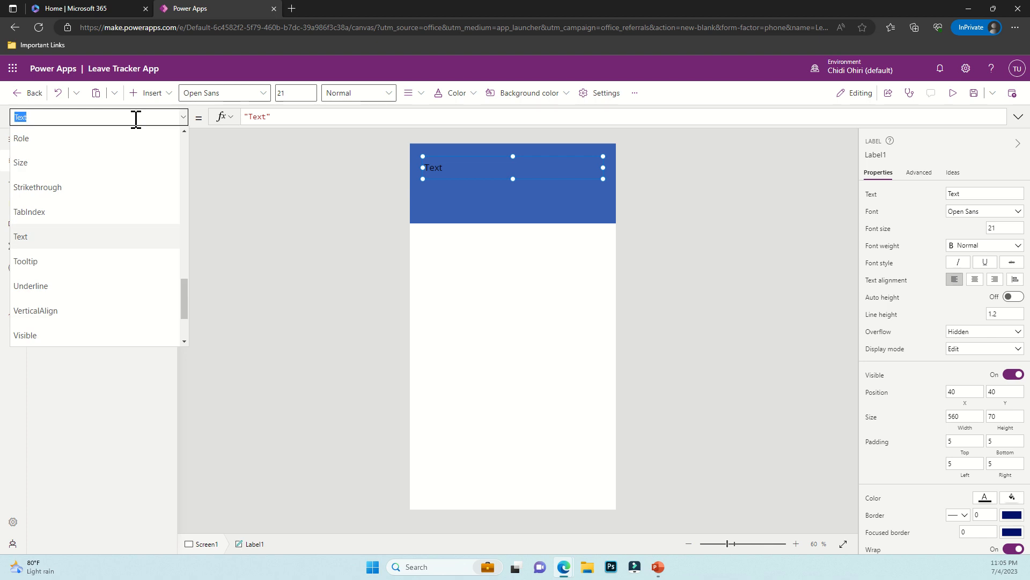
pyautogui.write('Color')
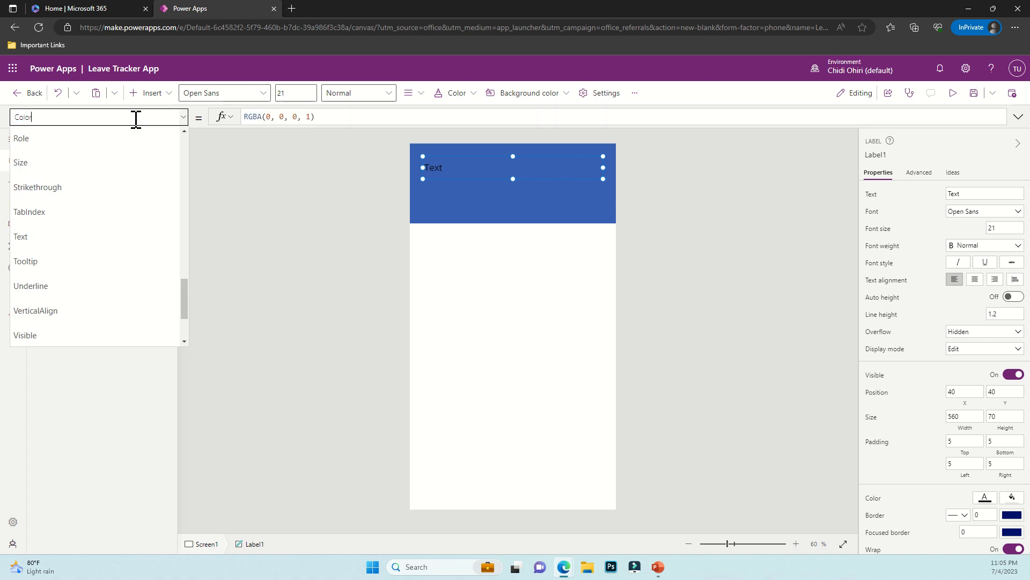
pyautogui.press('Tab')
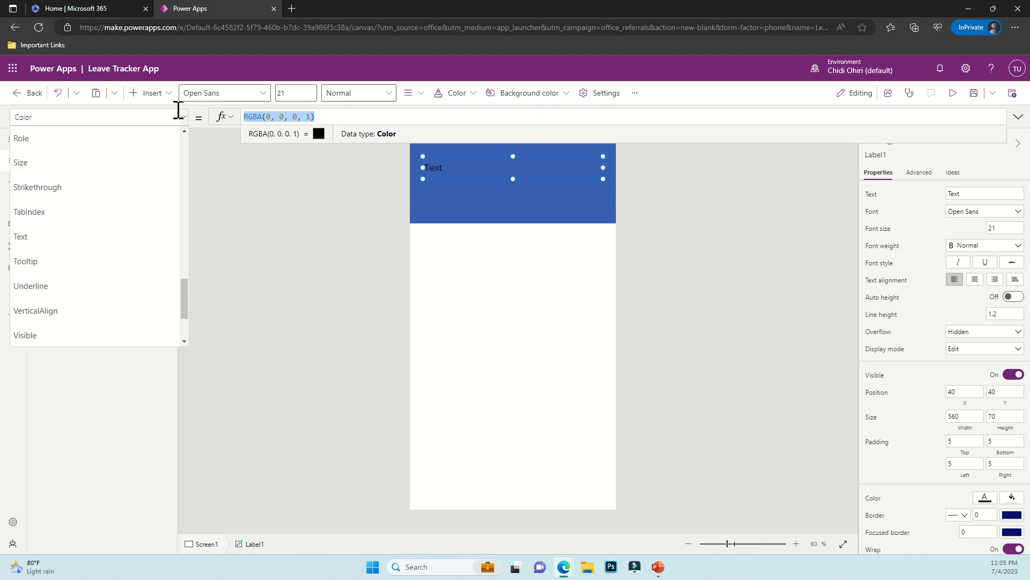
pyautogui.write('Color.White')
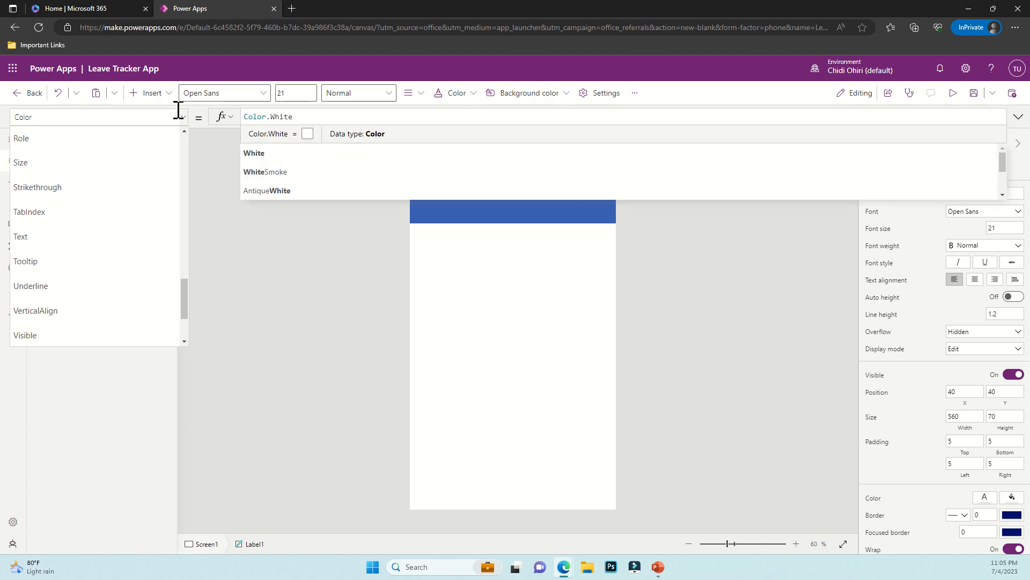
pyautogui.click(246, 290)
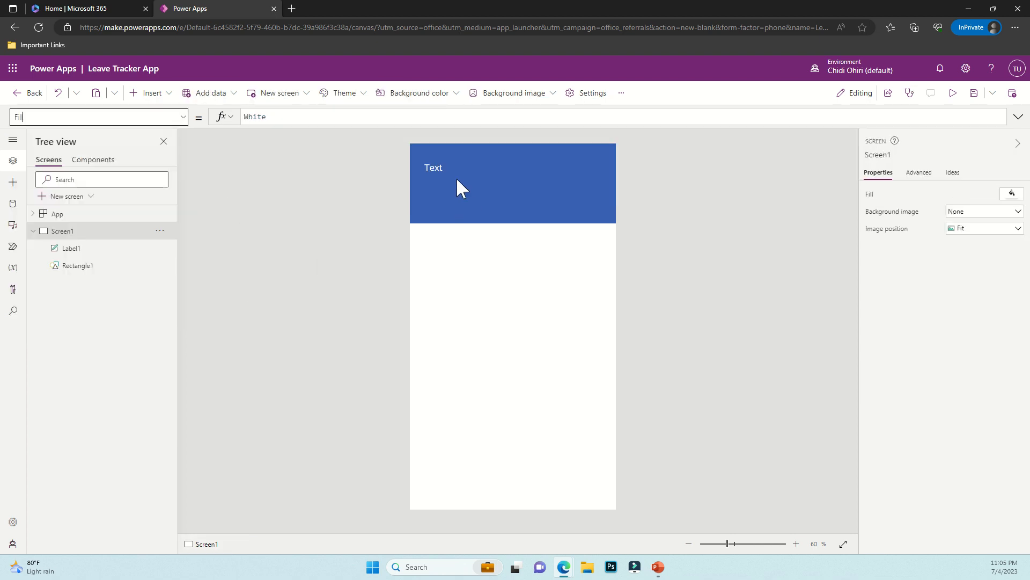
# Set the label's Text property to the greeting "Hi, "
pyautogui.click(442, 161)
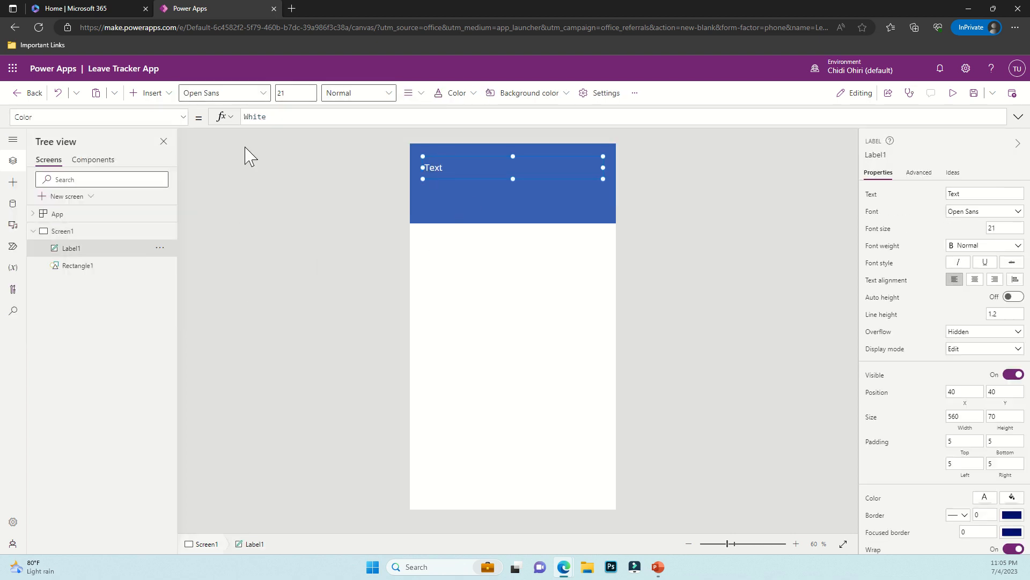
pyautogui.click(133, 117)
pyautogui.write('Text')
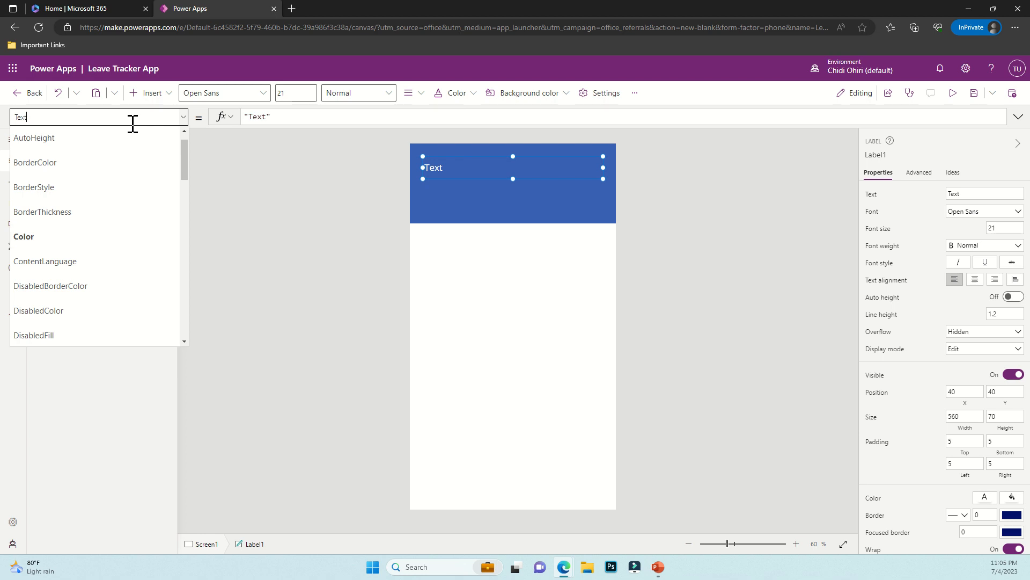
pyautogui.click(260, 118)
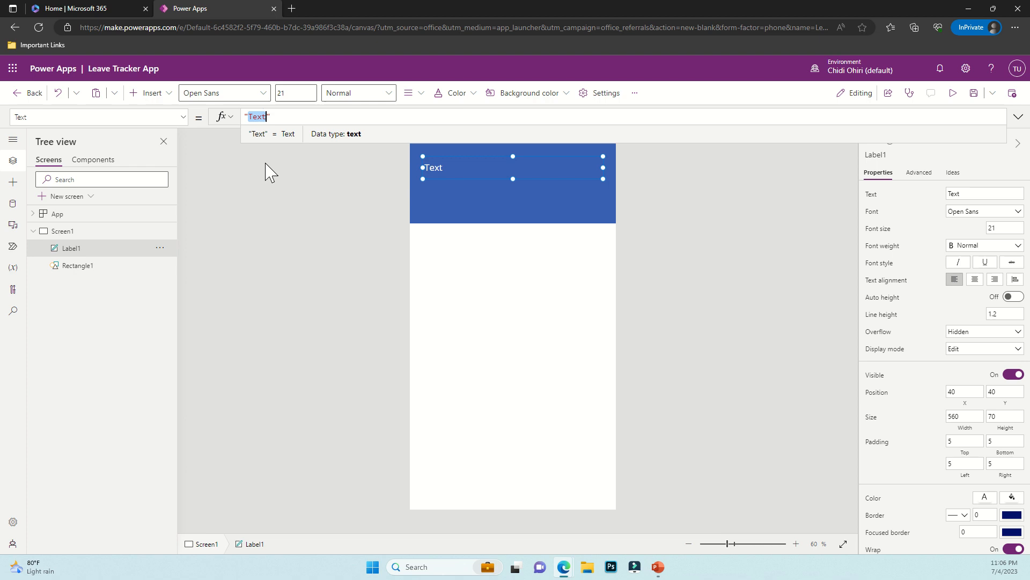
pyautogui.write('HI')
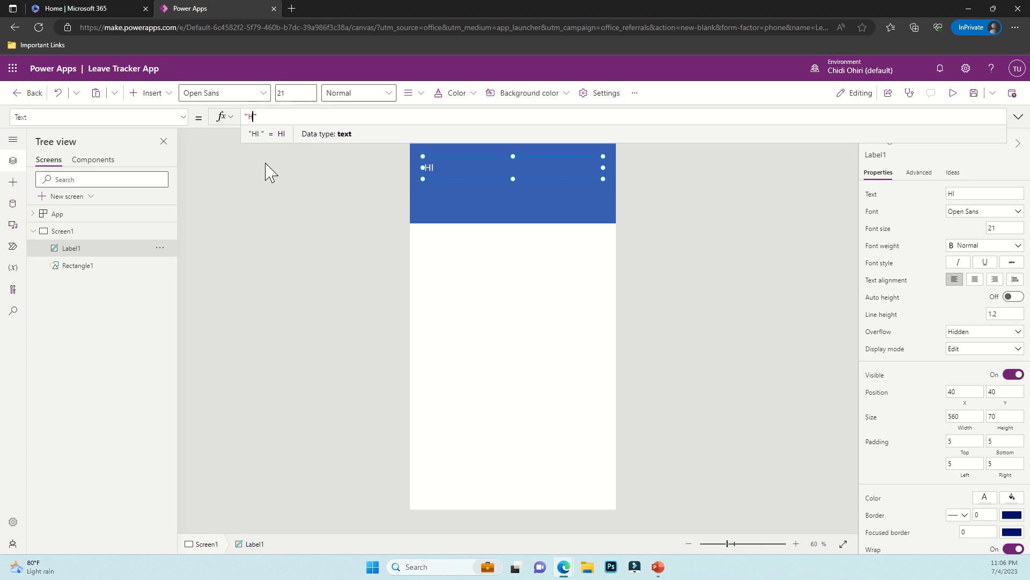
pyautogui.write('i')
pyautogui.write(', Chidi')
pyautogui.click(13, 203)
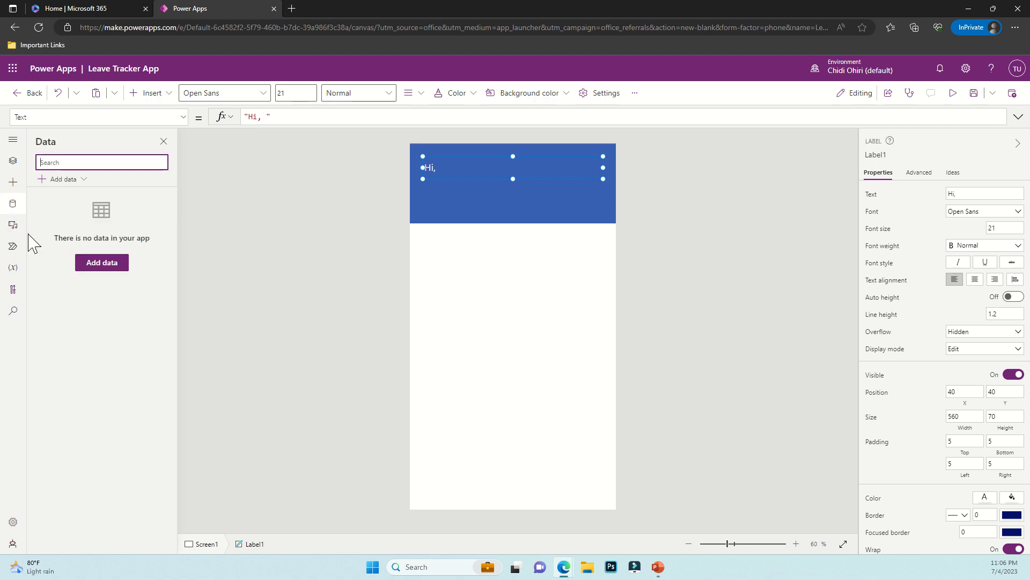
# Search 'office' and connect the Office 365 Users connector as a data source
pyautogui.click(74, 179)
pyautogui.write('office')
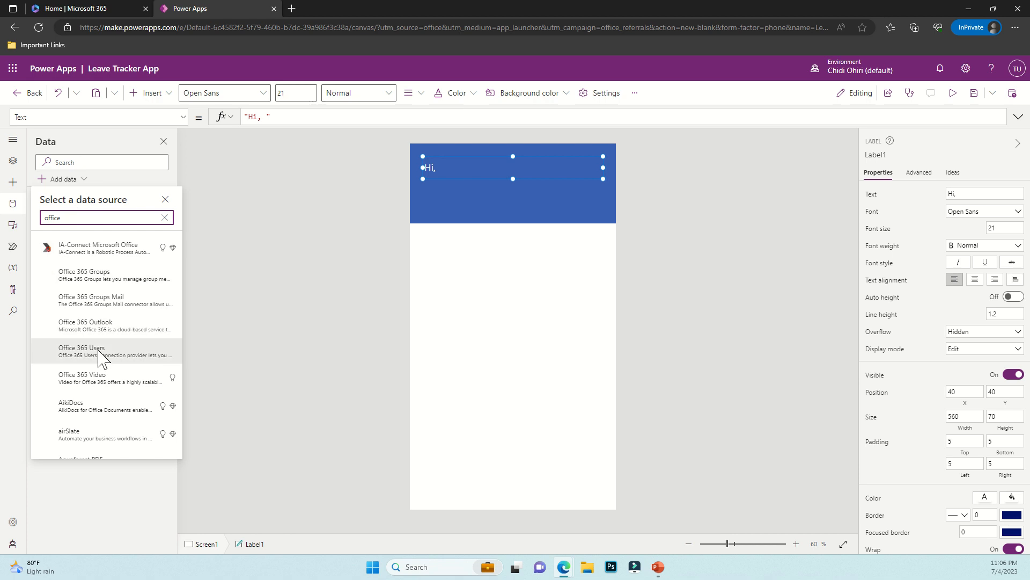
pyautogui.moveTo(95, 359)
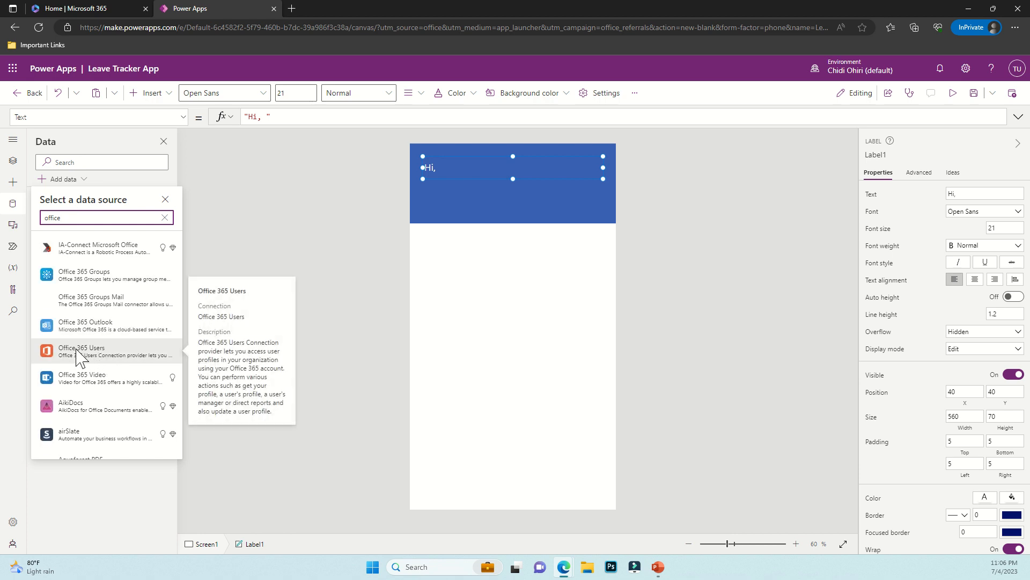
pyautogui.click(87, 354)
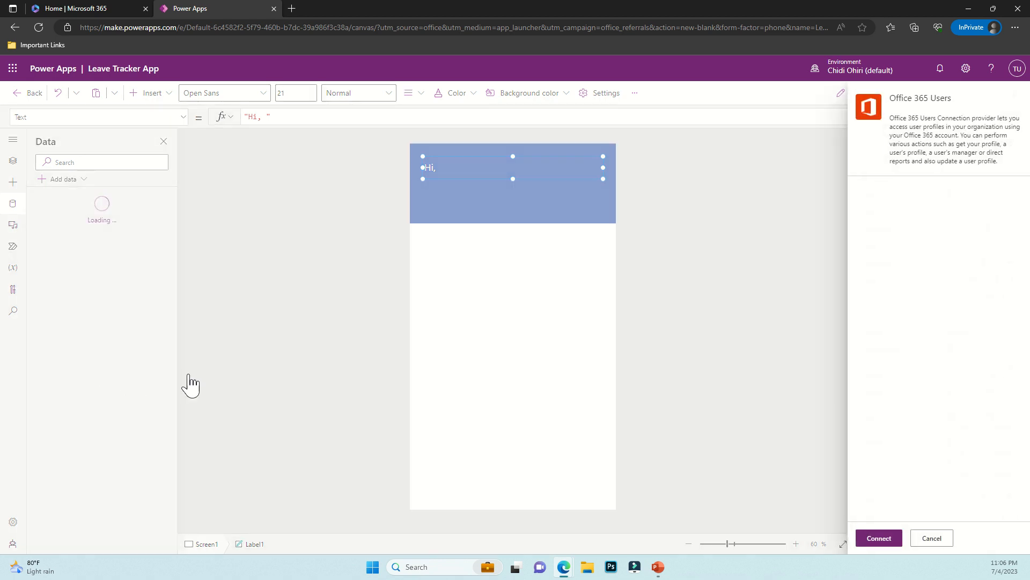
pyautogui.click(869, 539)
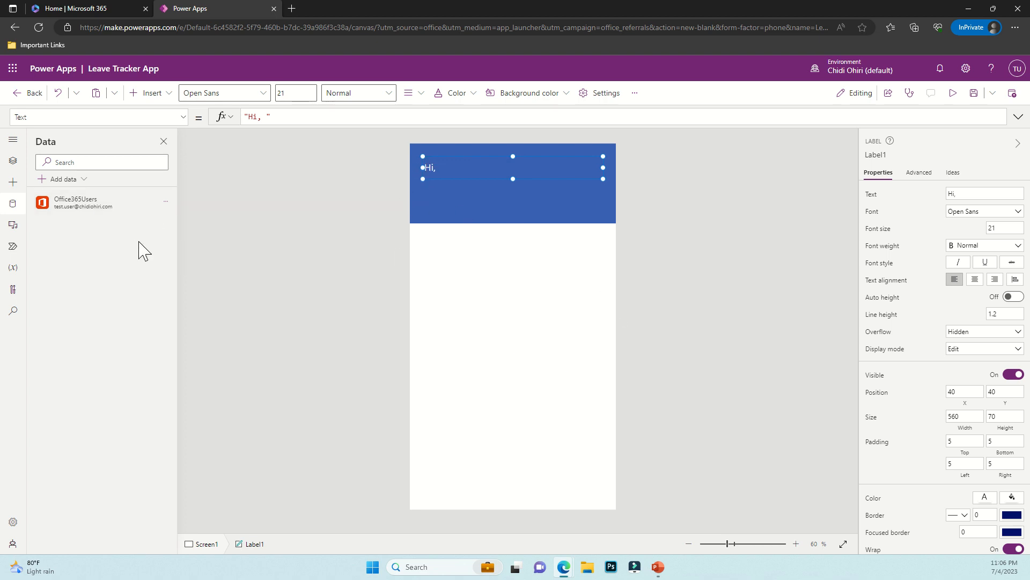
# Change the header label's Text formula to "Hi, " & User().FullName
pyautogui.moveTo(261, 117); pyautogui.dragTo(268, 118)
pyautogui.click(269, 117)
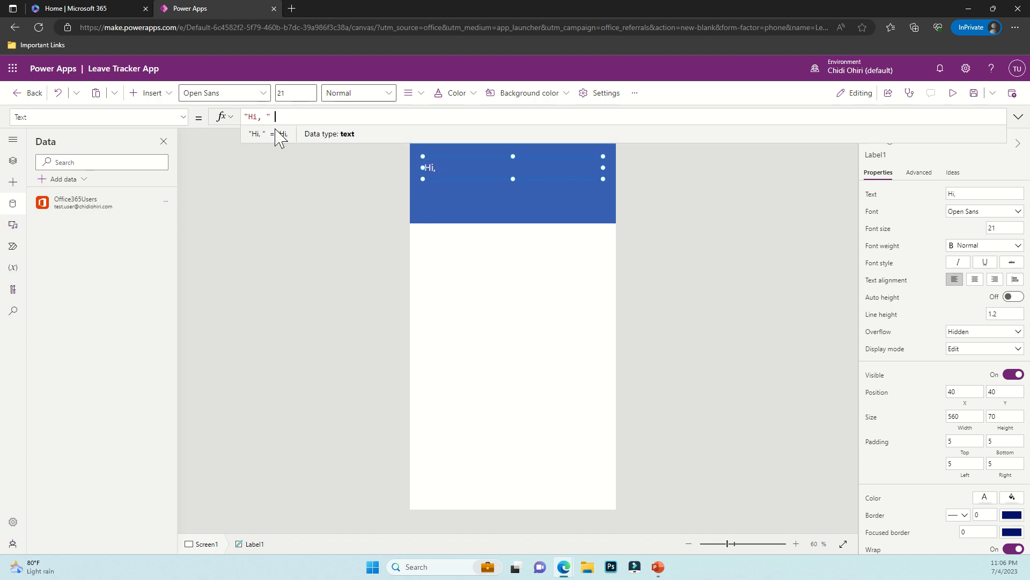
pyautogui.write('& ')
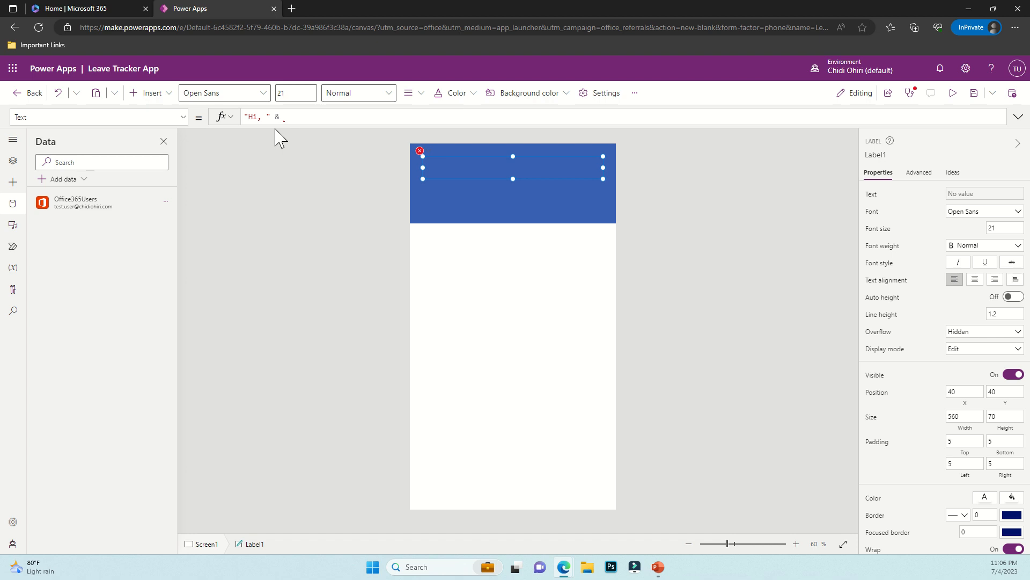
pyautogui.write('Users()')
pyautogui.press('BackSpace')
pyautogui.press('BackSpace')
pyautogui.click(304, 117)
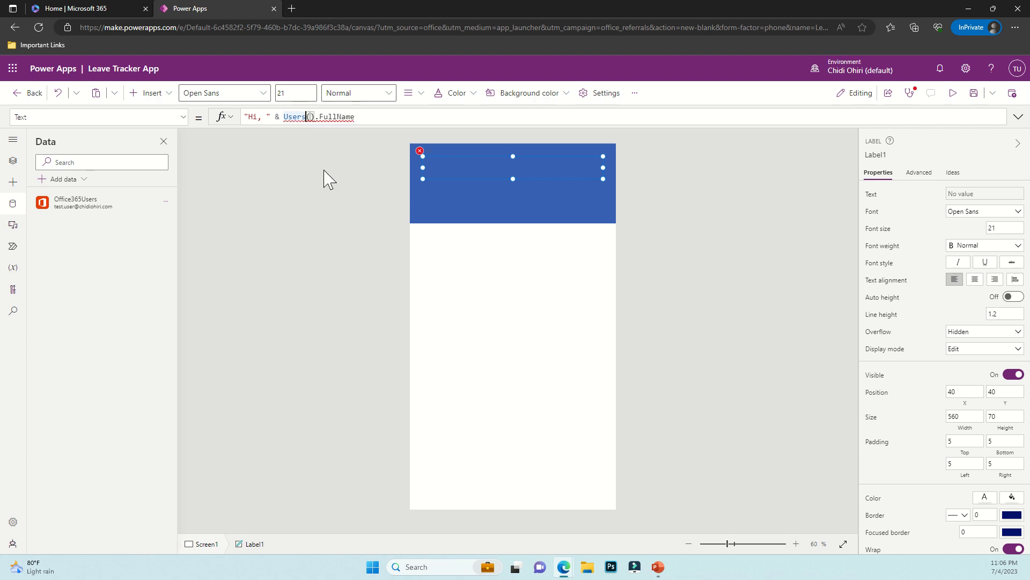
pyautogui.press('BackSpace')
pyautogui.click(408, 263)
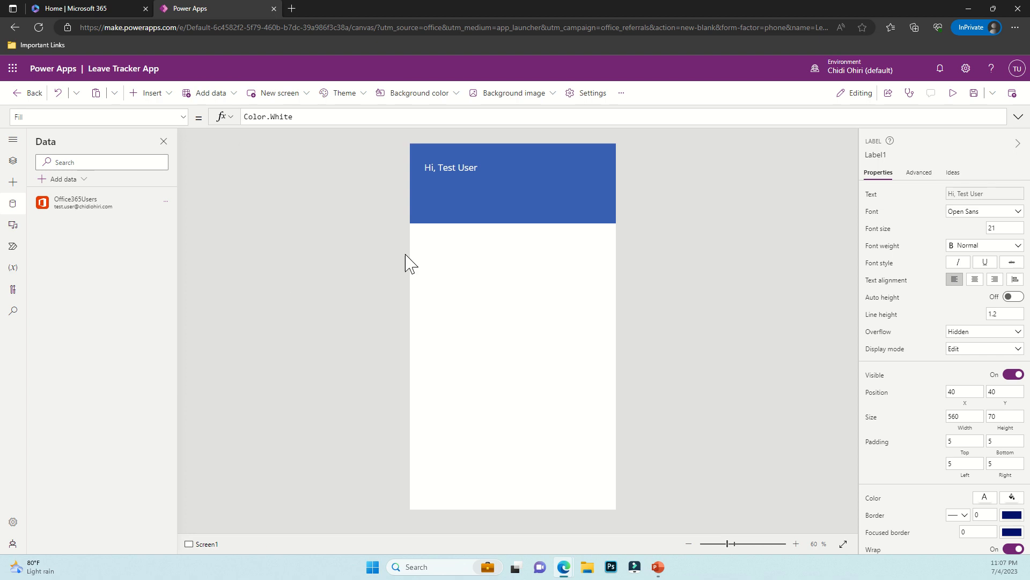
pyautogui.click(462, 177)
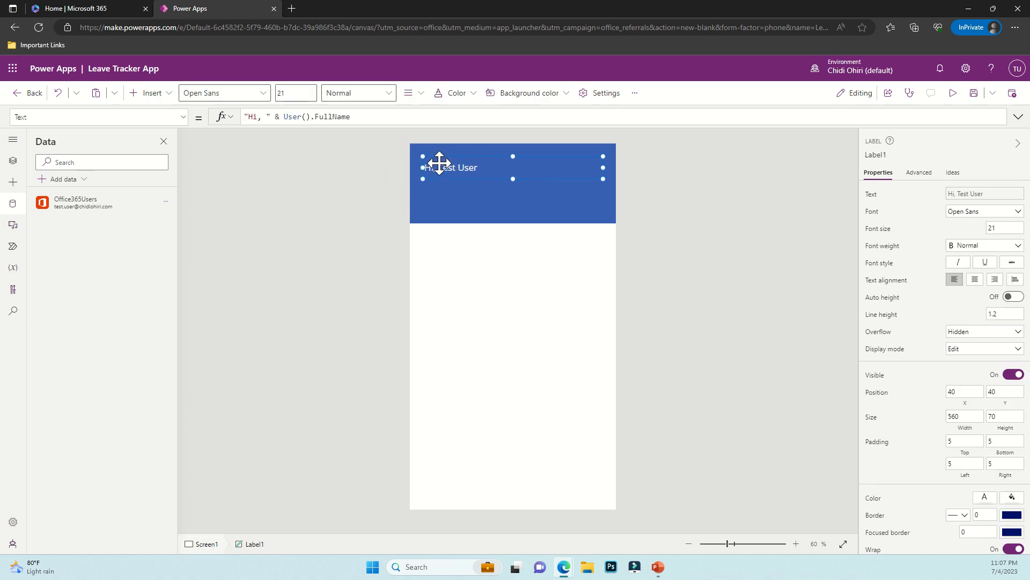
pyautogui.click(490, 228)
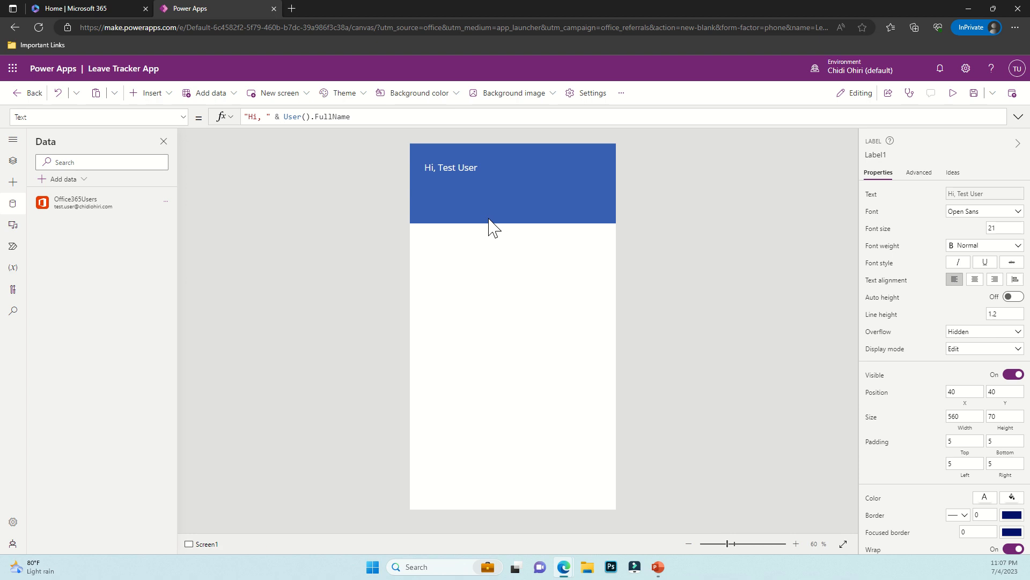
pyautogui.click(462, 168)
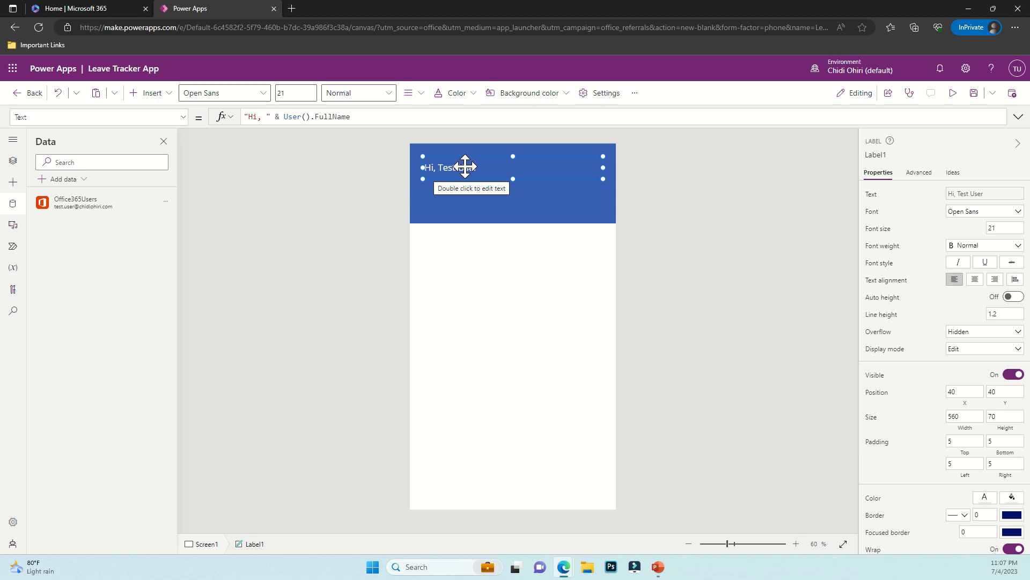
pyautogui.click(502, 253)
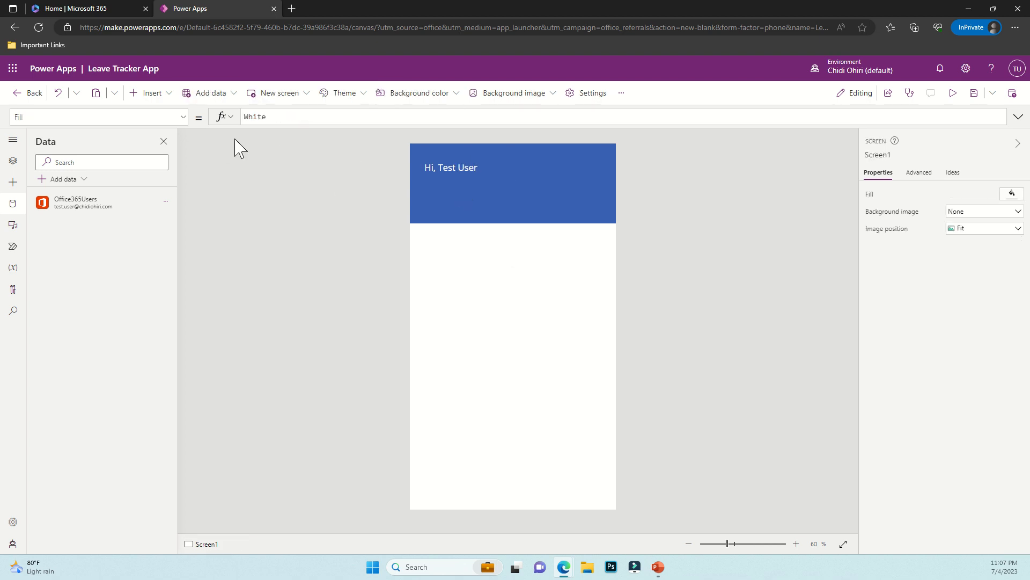
# Rename the greeting label to greetings in the Tree view
pyautogui.click(147, 94)
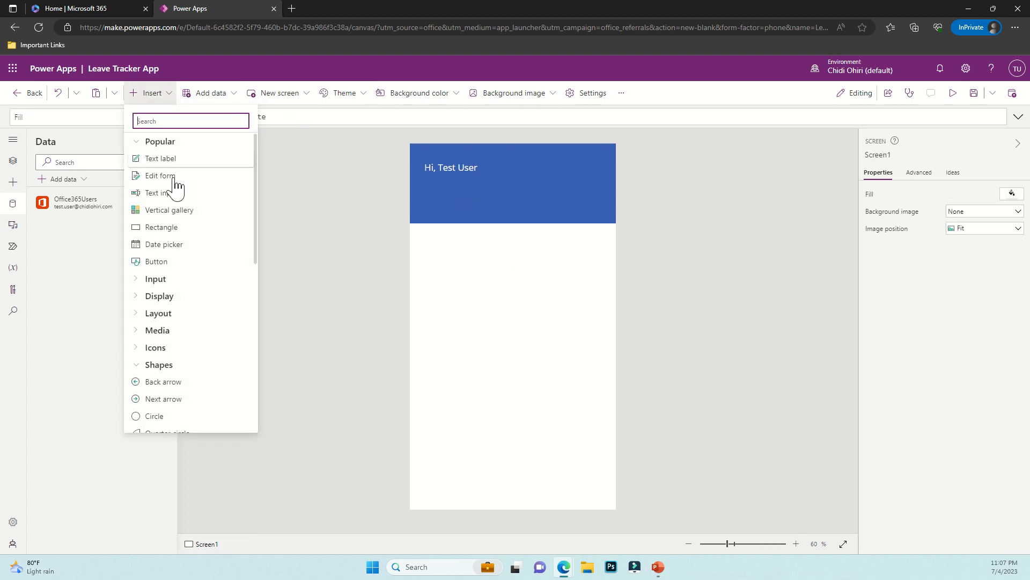
pyautogui.click(8, 163)
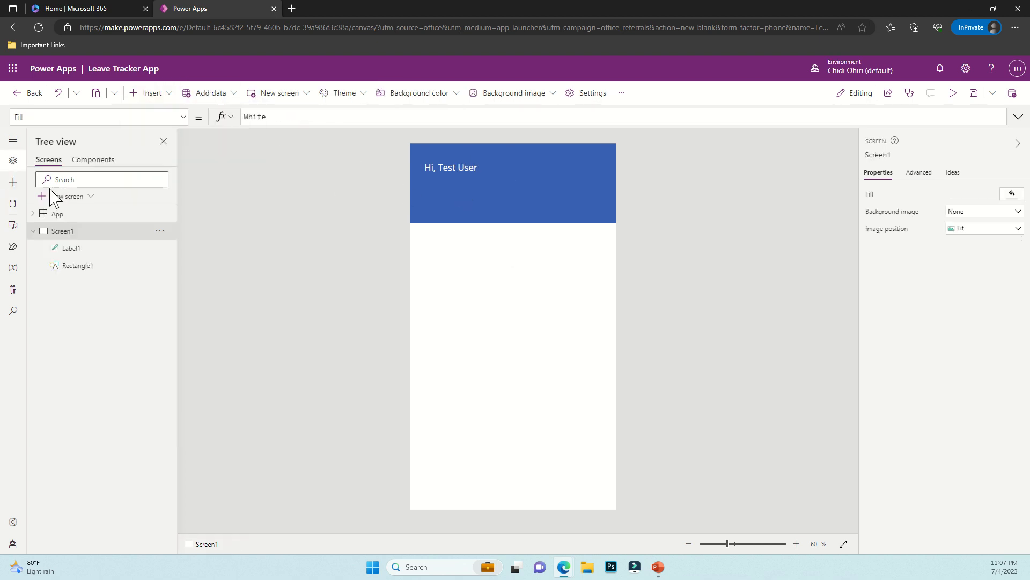
pyautogui.doubleClick(73, 248)
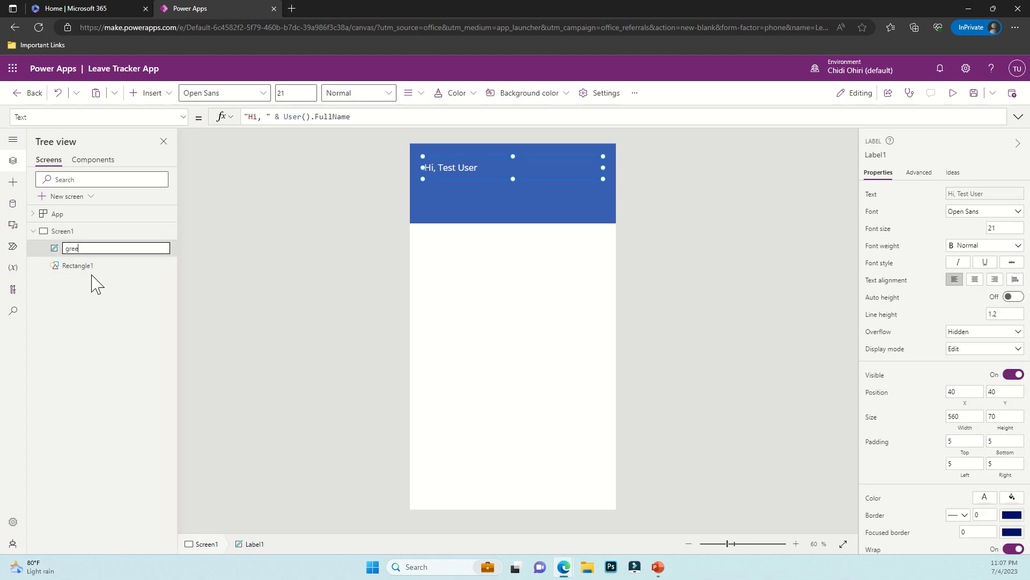
pyautogui.write('greetings')
pyautogui.press('Return')
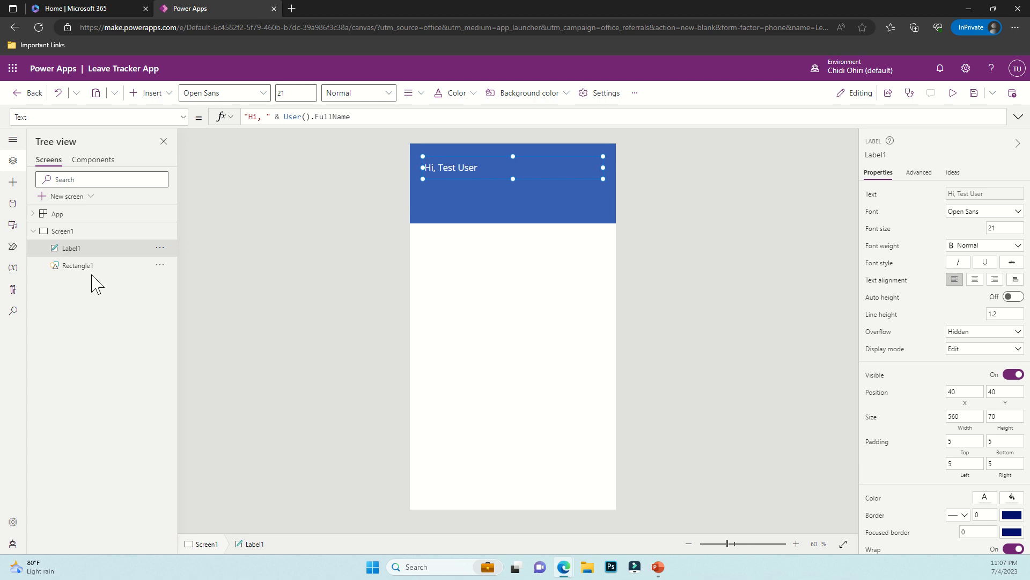
pyautogui.click(463, 221)
pyautogui.click(471, 280)
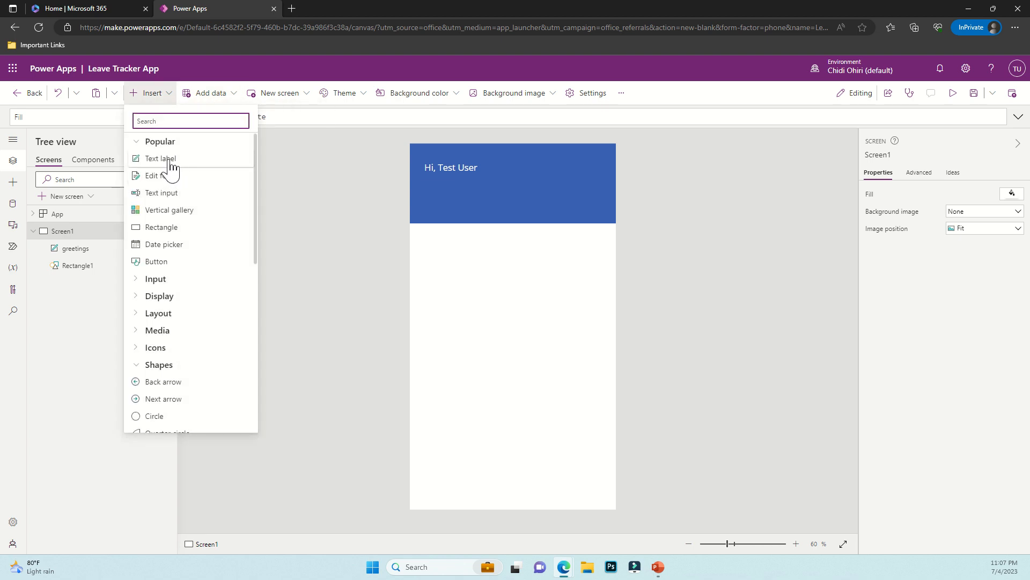
# Insert a second text label reading 'Create a Leave Request Below'
pyautogui.click(161, 159)
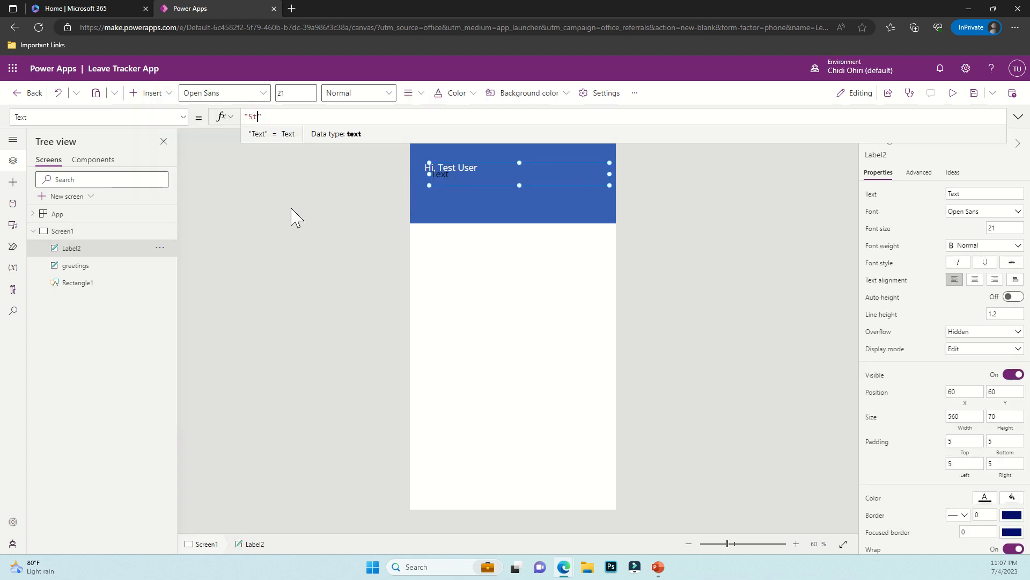
pyautogui.write('r')
pyautogui.press('BackSpace')
pyautogui.press('BackSpace')
pyautogui.press('BackSpace')
pyautogui.write('Cre')
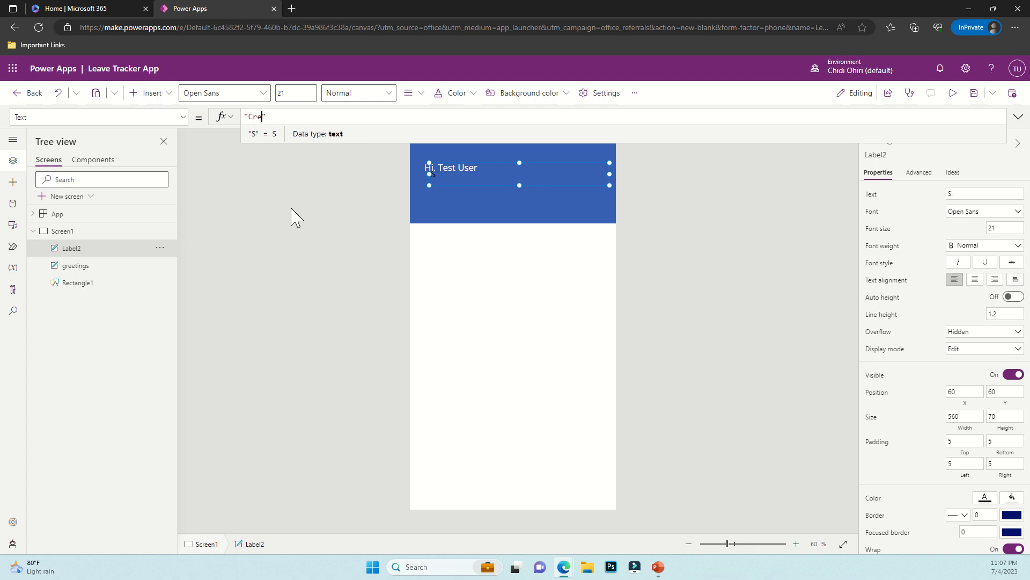
pyautogui.write('ate a Lea')
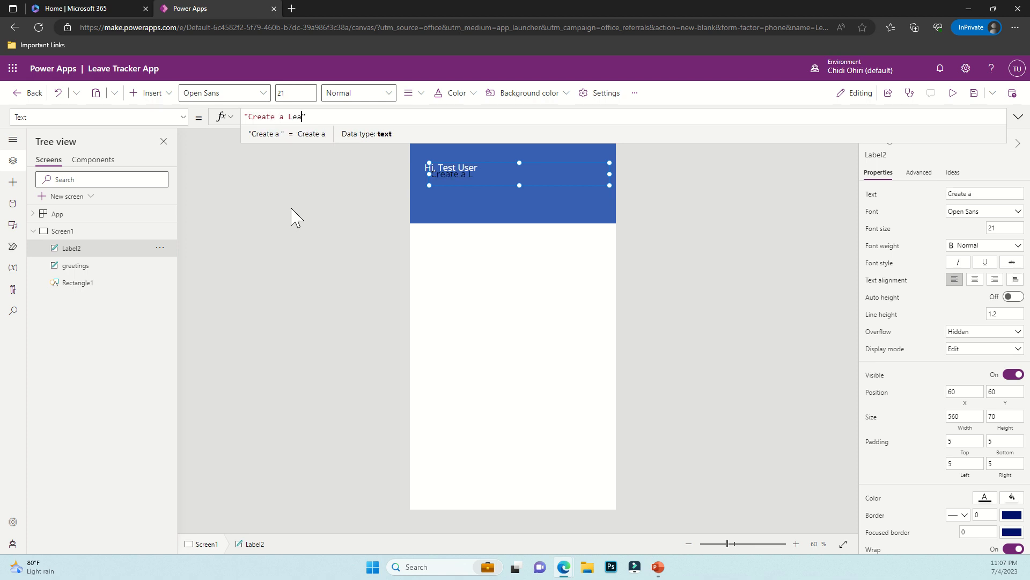
pyautogui.write('ve Rewqr')
pyautogui.press('BackSpace')
pyautogui.press('BackSpace')
pyautogui.press('BackSpace')
pyautogui.write('q')
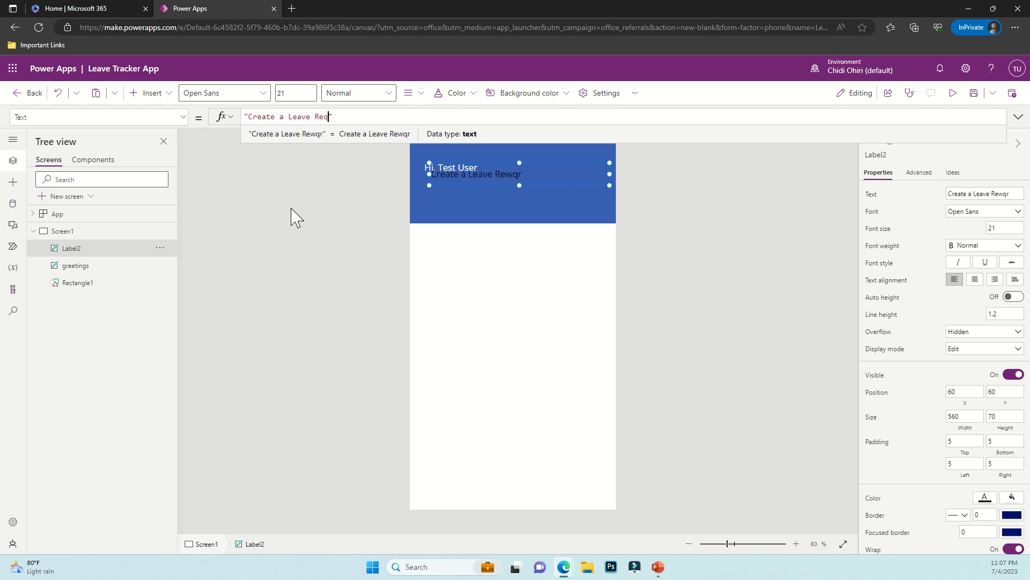
pyautogui.press('BackSpace')
pyautogui.press('BackSpace')
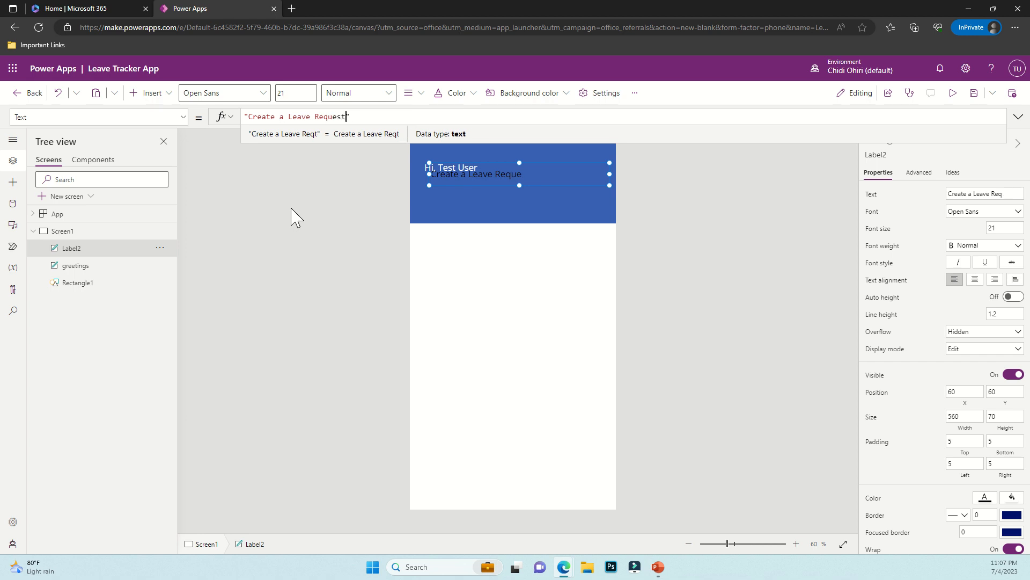
pyautogui.press('BackSpace')
pyautogui.press('BackSpace')
pyautogui.press('BackSpace')
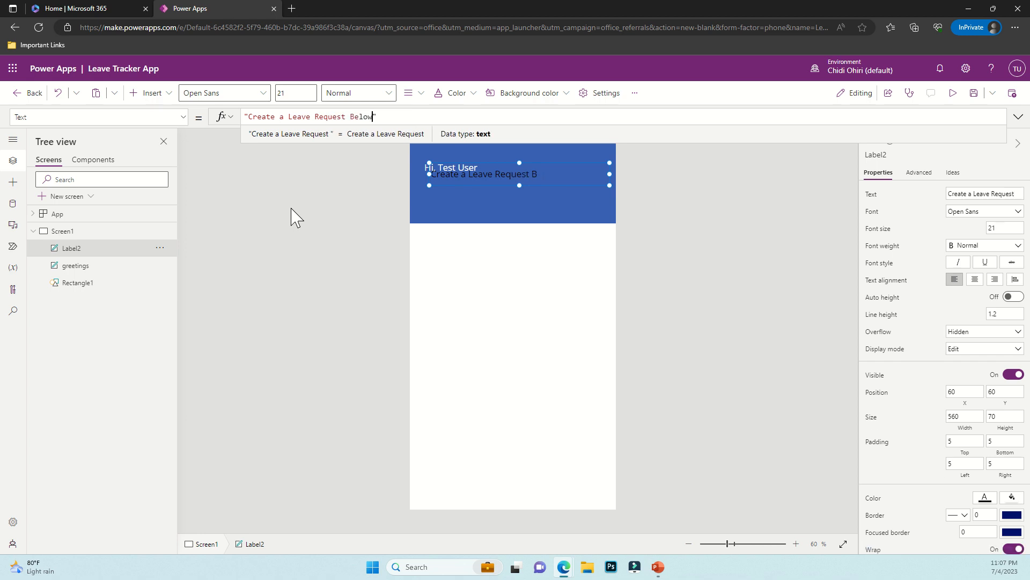
pyautogui.click(502, 179)
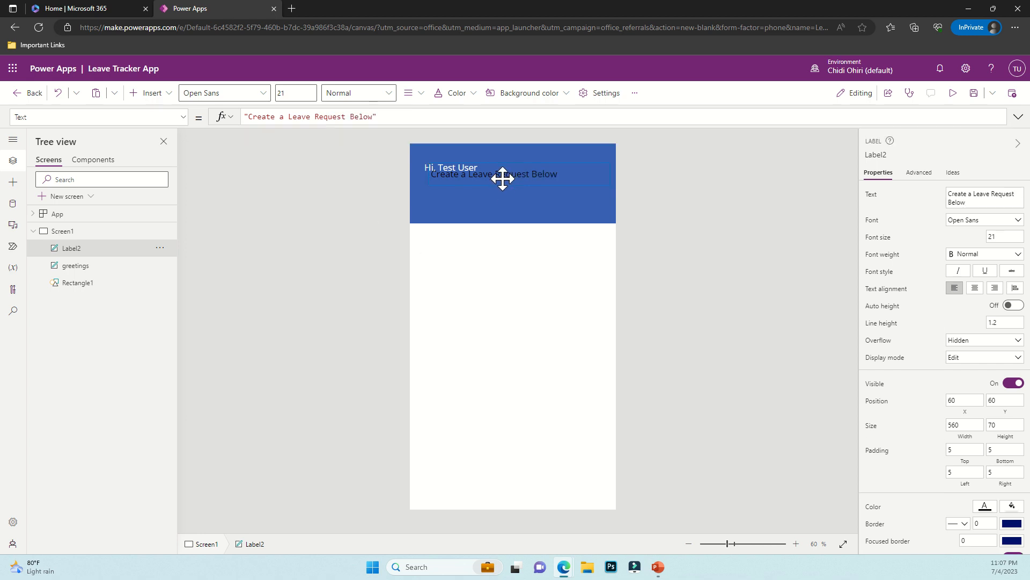
# Move the new label below the greeting and set the greeting's font size to 30
pyautogui.moveTo(502, 178); pyautogui.dragTo(493, 194)
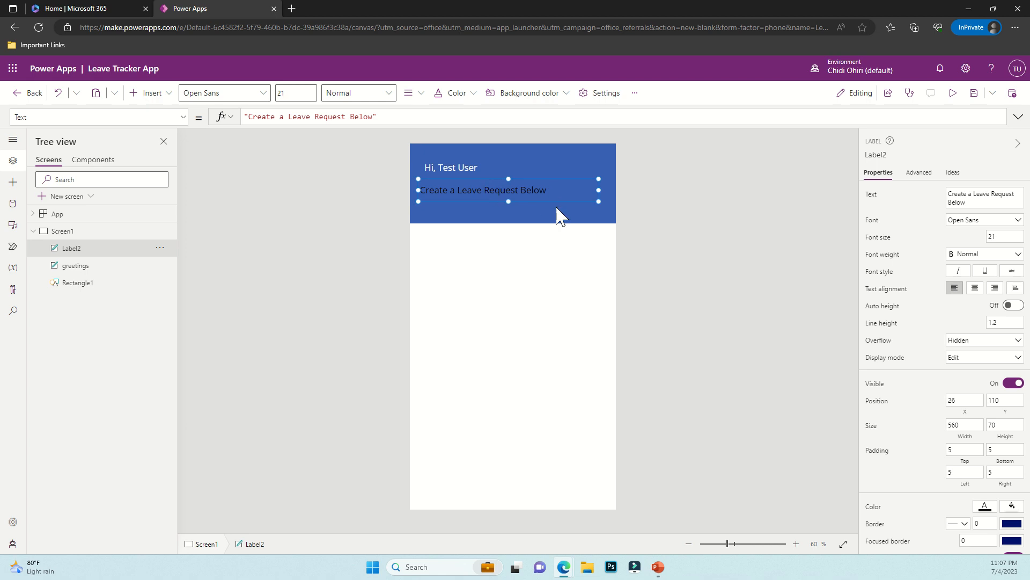
pyautogui.click(288, 97)
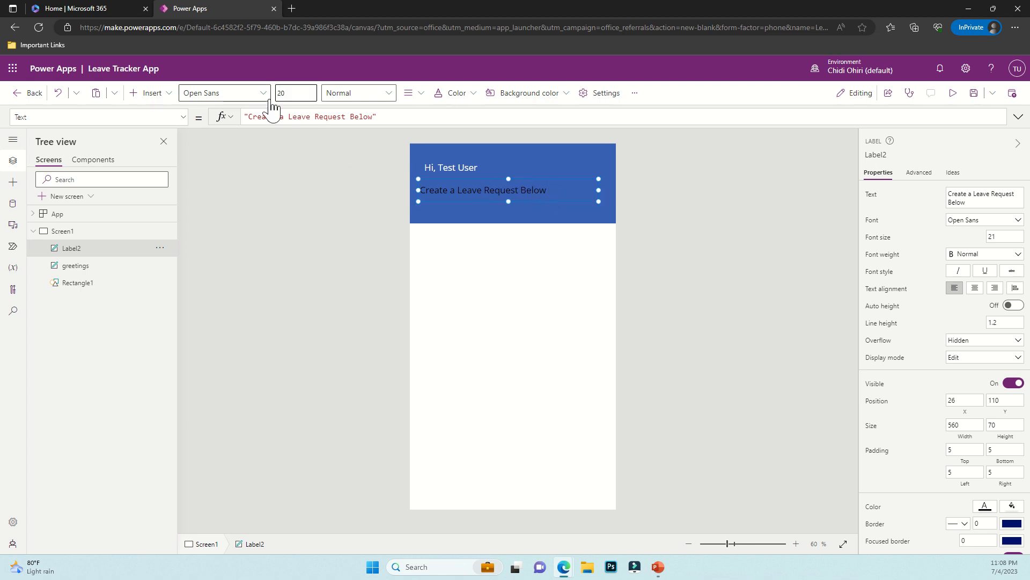
pyautogui.click(437, 161)
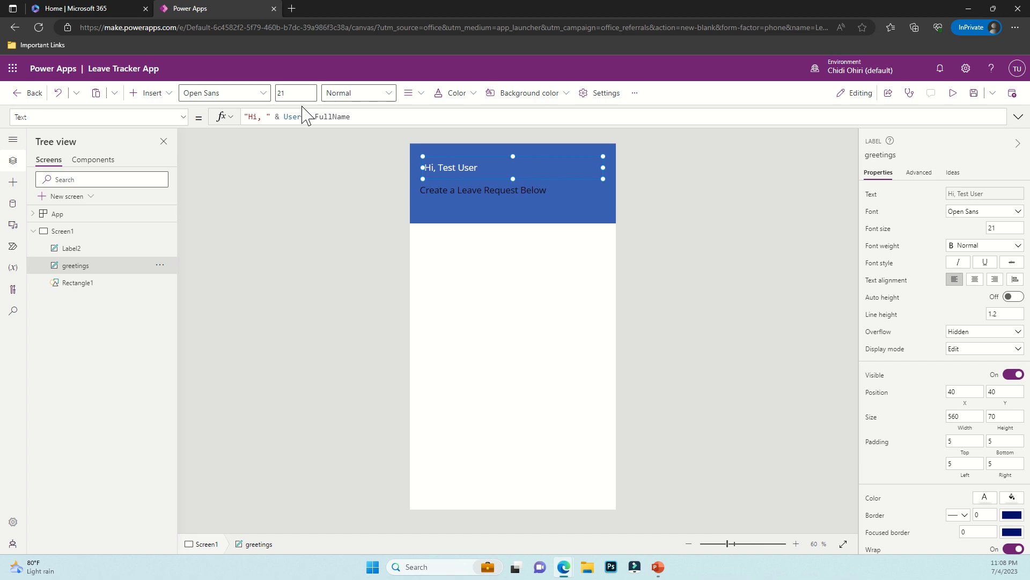
pyautogui.click(283, 93)
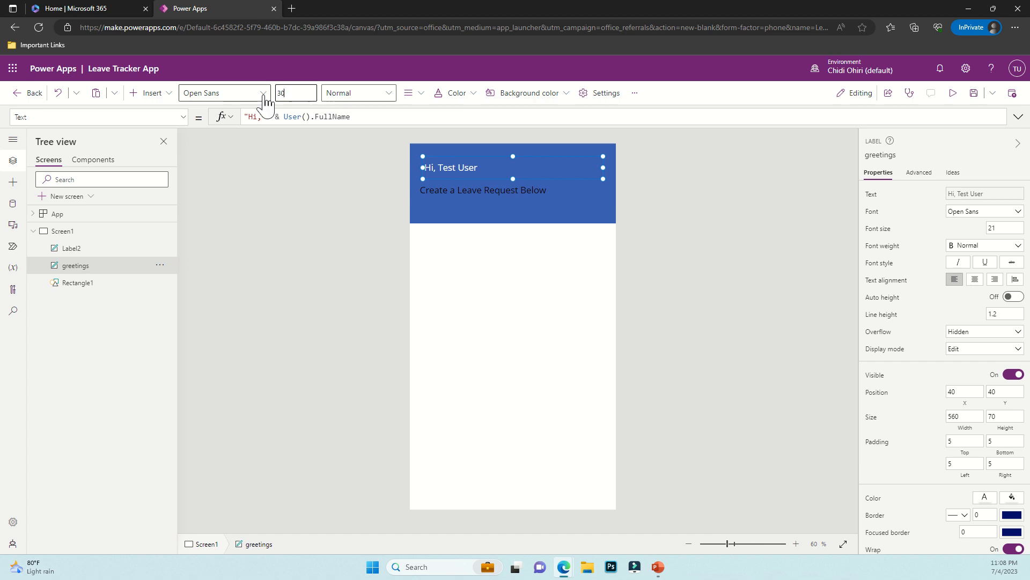
pyautogui.write('30')
pyautogui.press('Return')
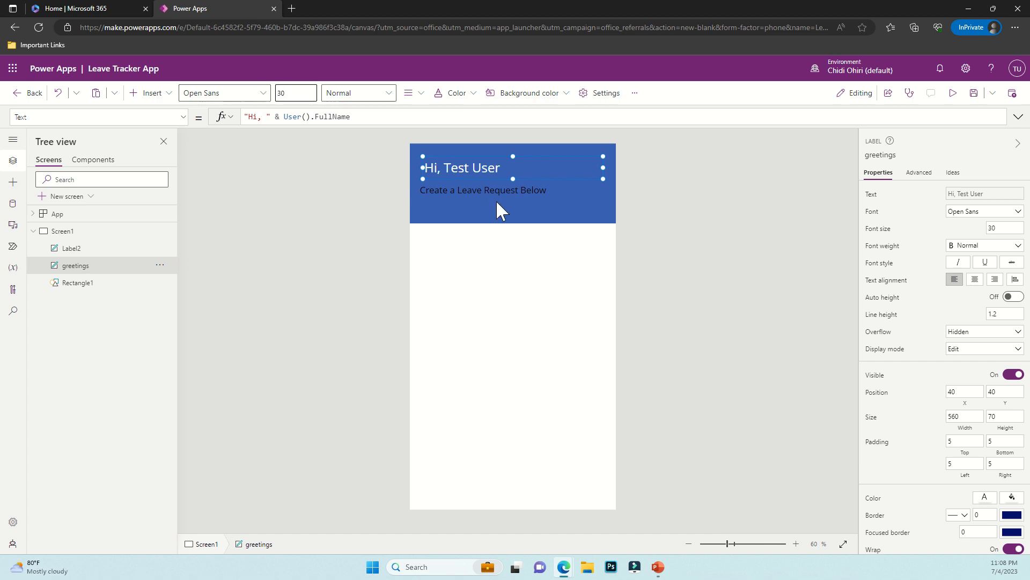
# Align the subtitle's left edge with the greeting and make its text white
pyautogui.click(475, 192)
pyautogui.moveTo(459, 193); pyautogui.dragTo(462, 194)
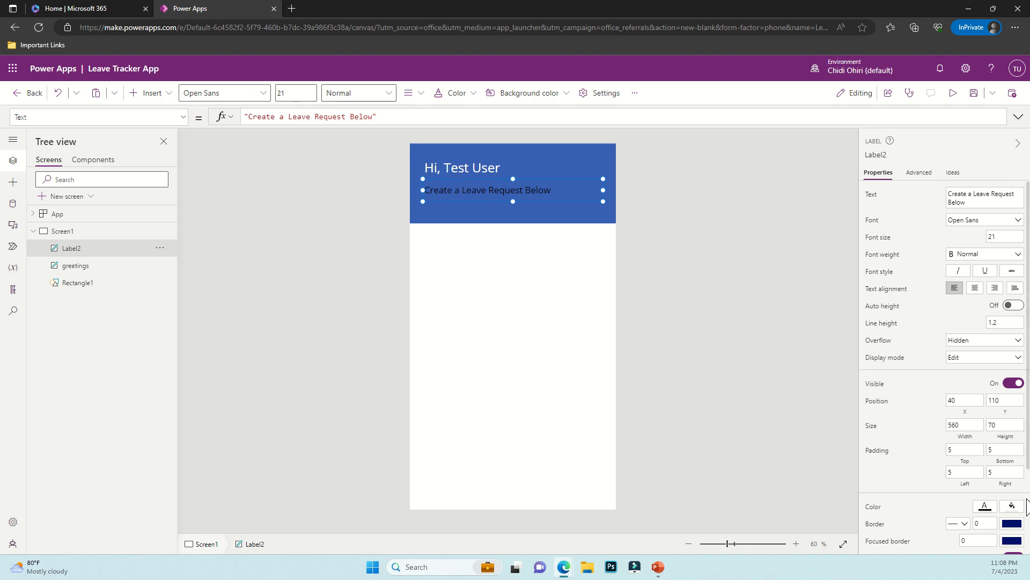
pyautogui.click(985, 506)
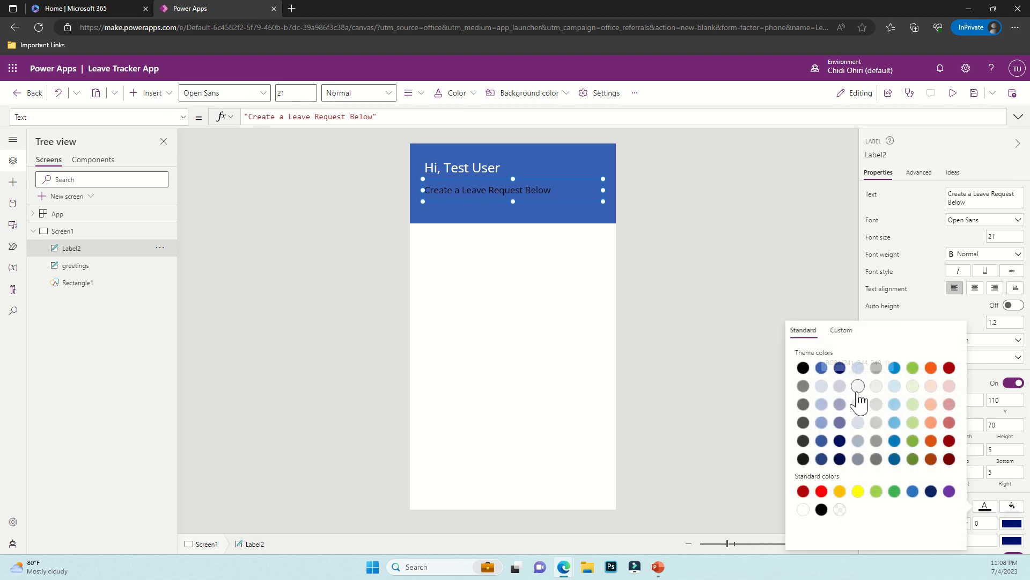
pyautogui.click(804, 509)
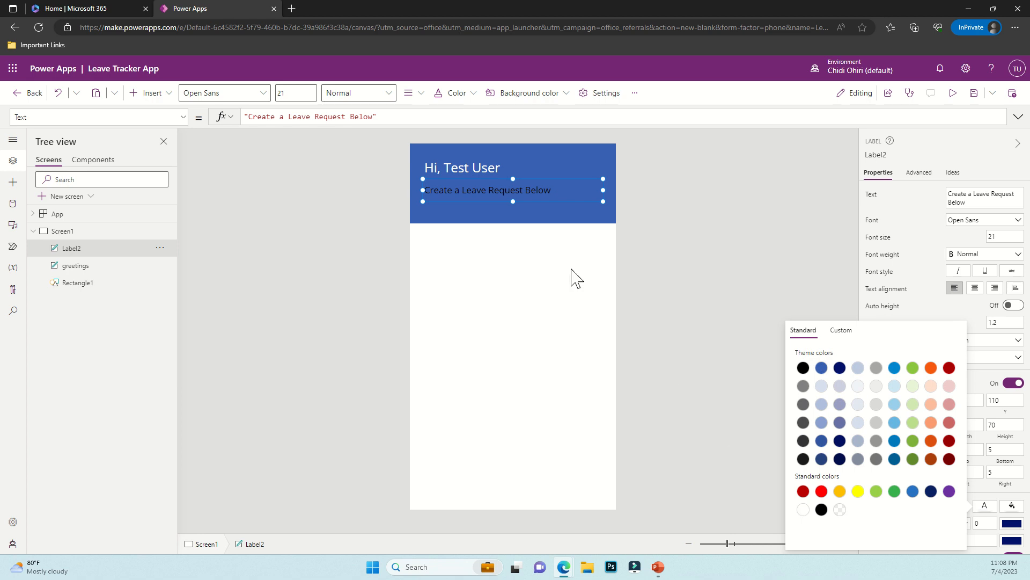
pyautogui.click(536, 218)
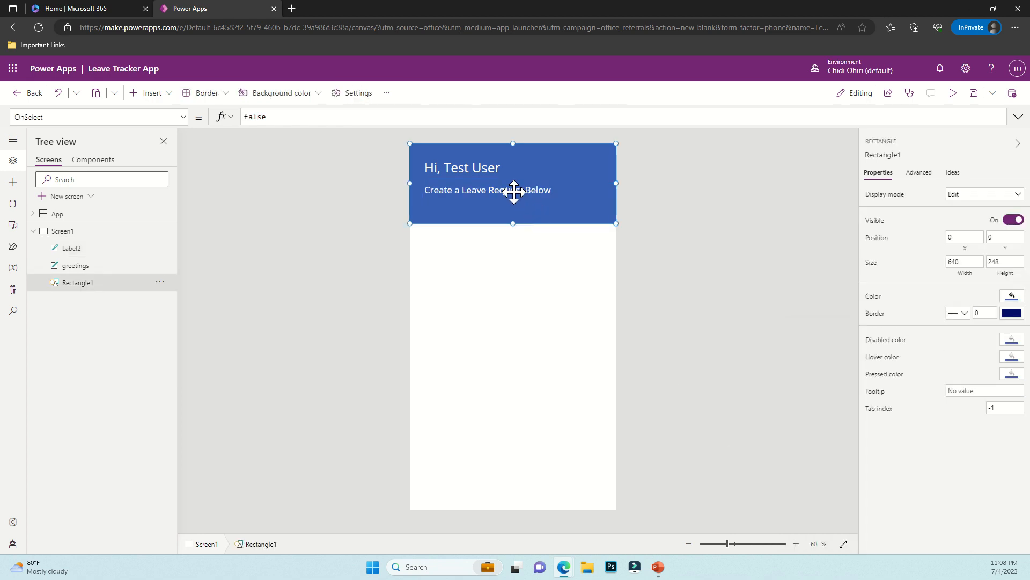
# Move the 'Create a Leave Request Below' subtitle up close under the greeting
pyautogui.click(73, 265)
pyautogui.press('Up')
pyautogui.press('Up')
pyautogui.press('Up')
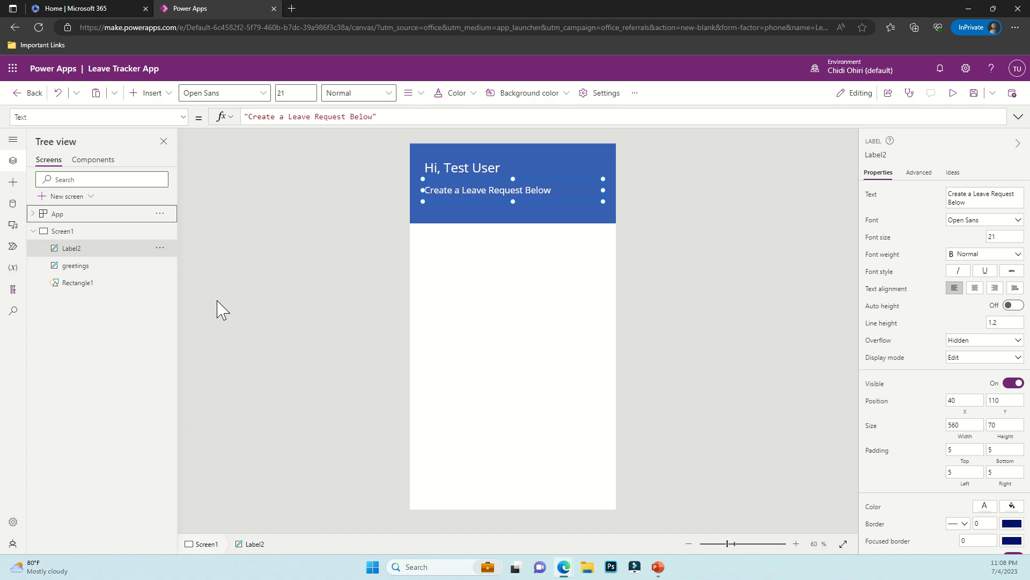
pyautogui.click(479, 194)
pyautogui.moveTo(480, 194); pyautogui.dragTo(479, 189)
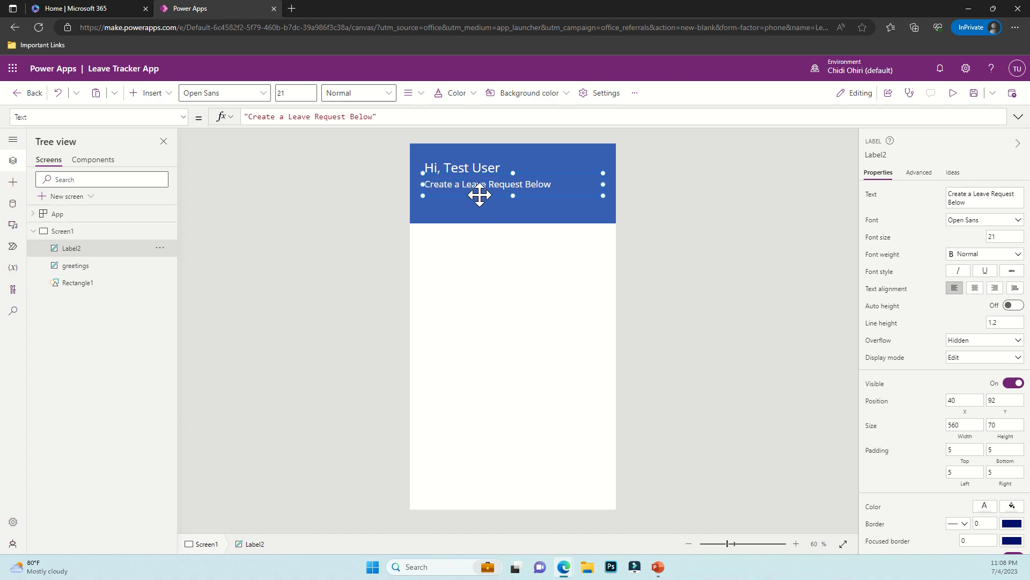
pyautogui.press('Up')
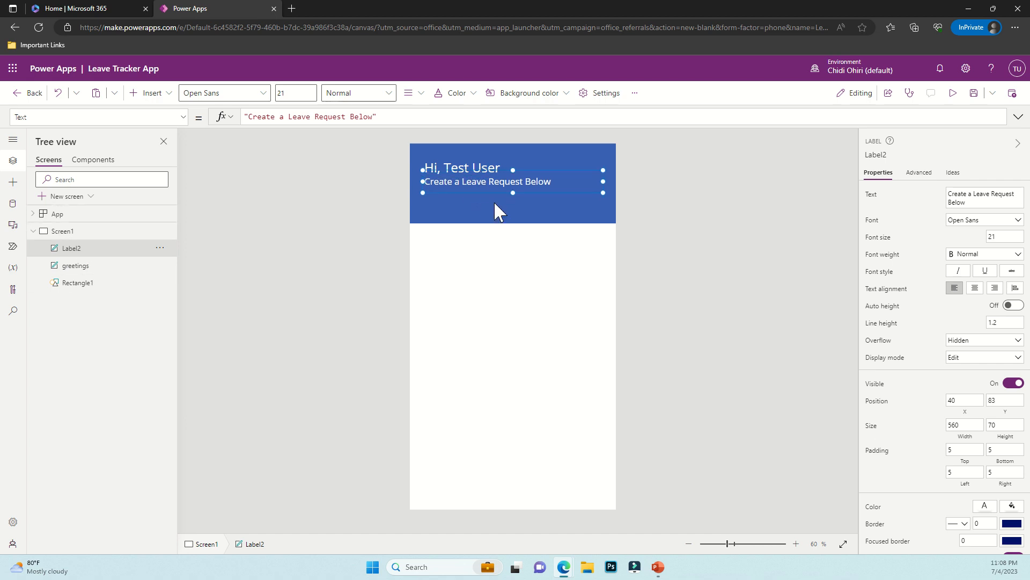
pyautogui.click(461, 217)
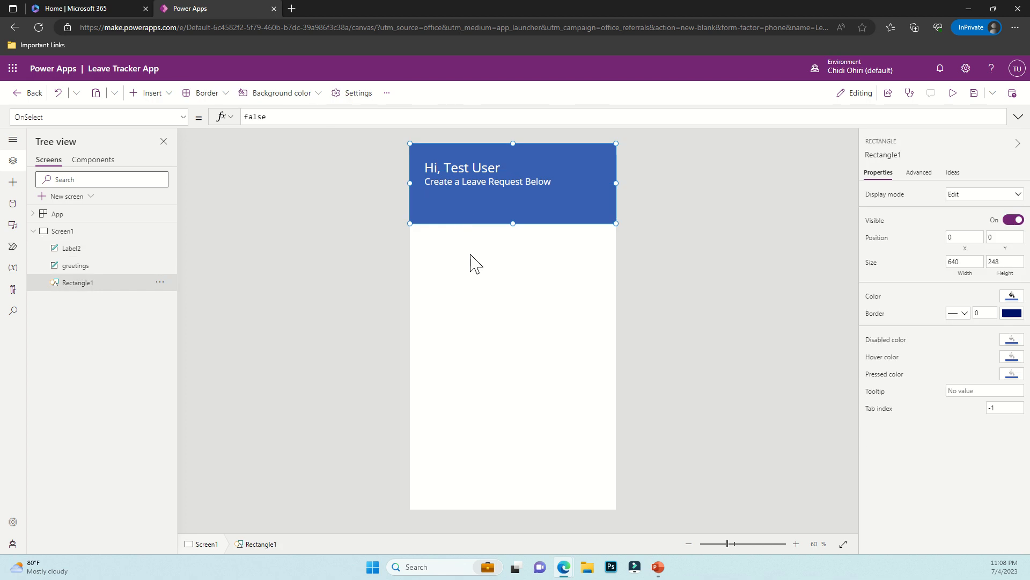
pyautogui.click(90, 250)
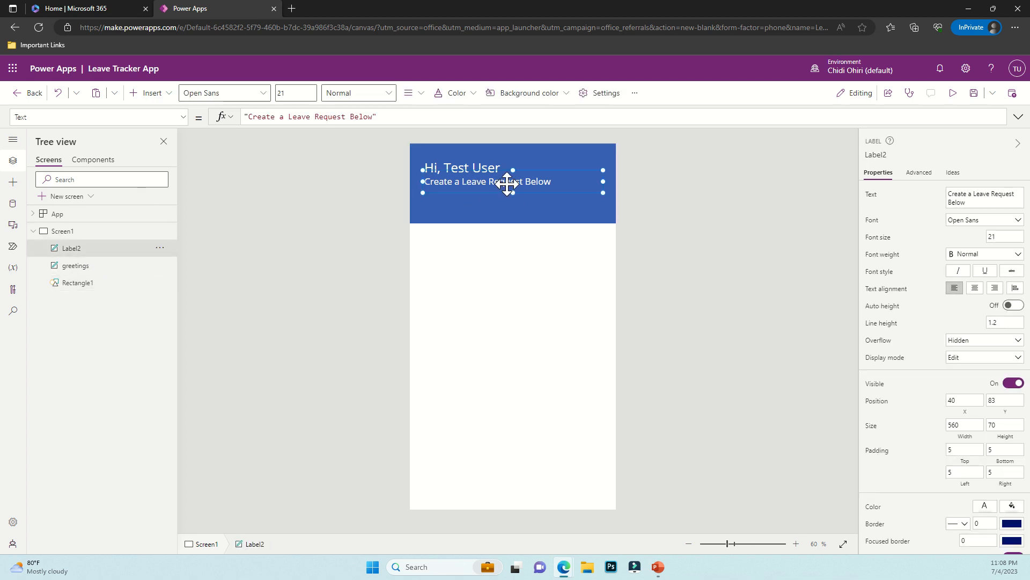
pyautogui.moveTo(511, 181); pyautogui.dragTo(509, 185)
pyautogui.click(361, 213)
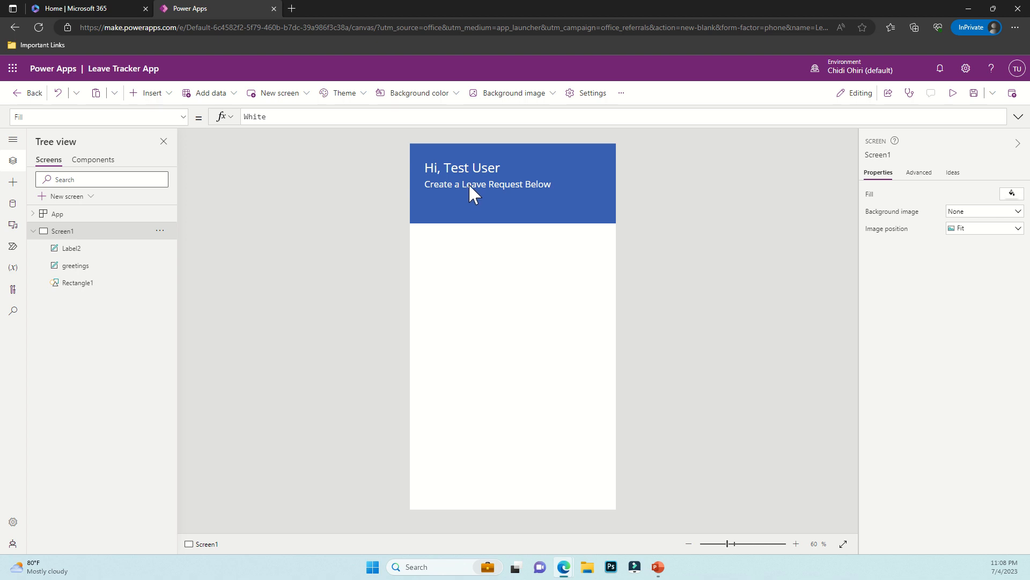
# Set the greetings label's font weight to Semibold
pyautogui.click(467, 167)
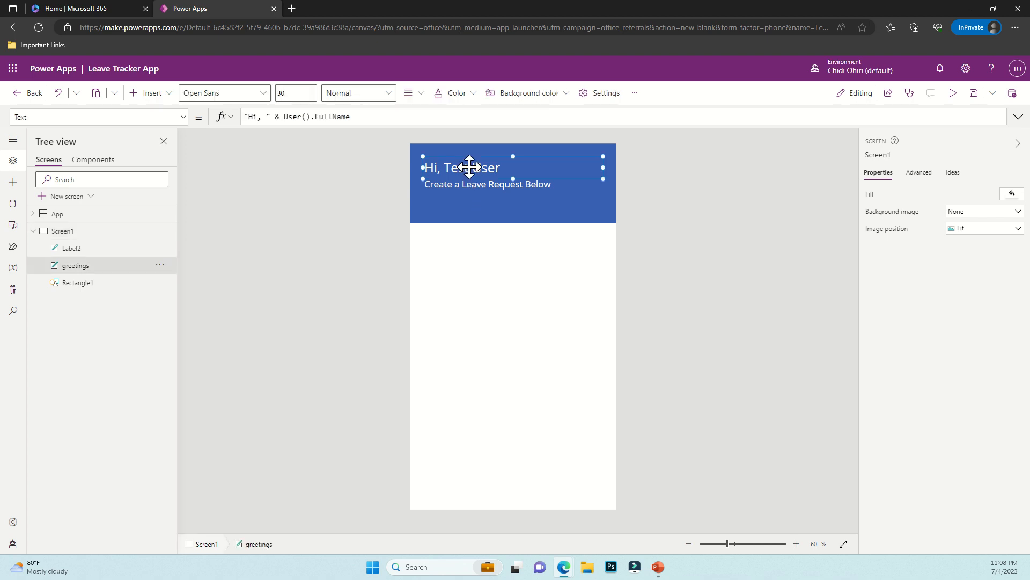
pyautogui.click(362, 95)
pyautogui.click(359, 113)
pyautogui.click(365, 270)
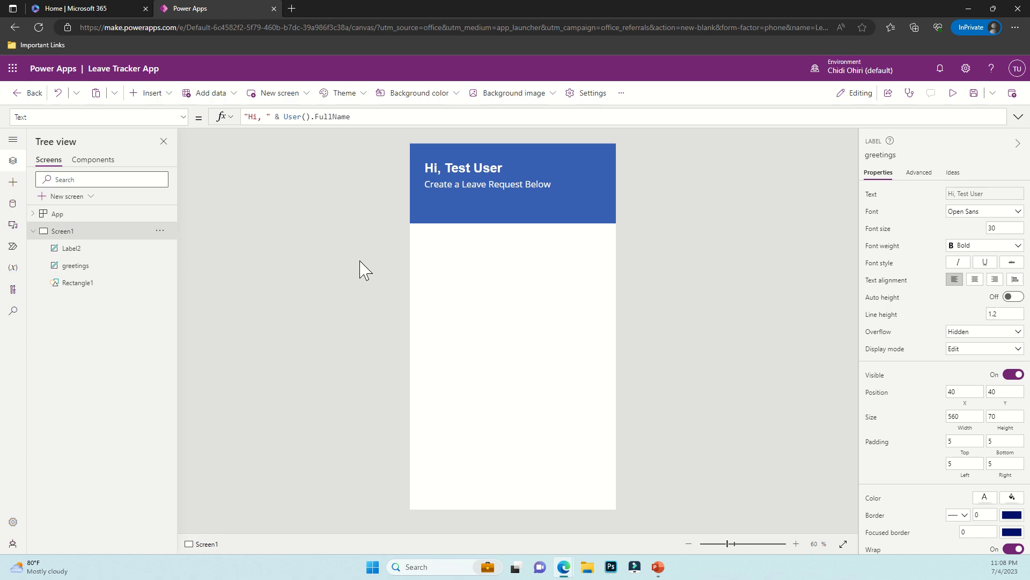
pyautogui.click(476, 156)
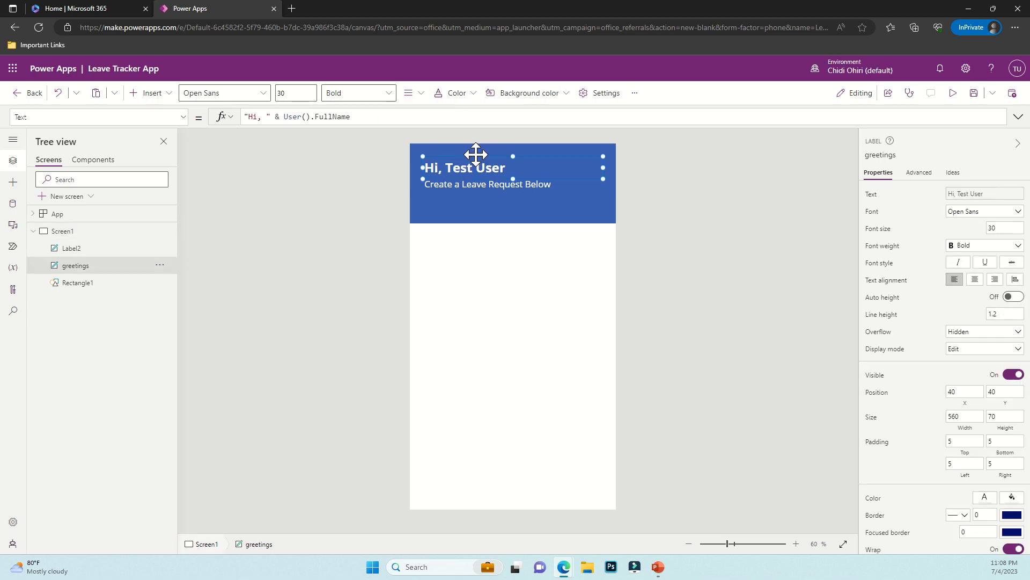
pyautogui.click(375, 97)
pyautogui.click(368, 136)
pyautogui.click(328, 273)
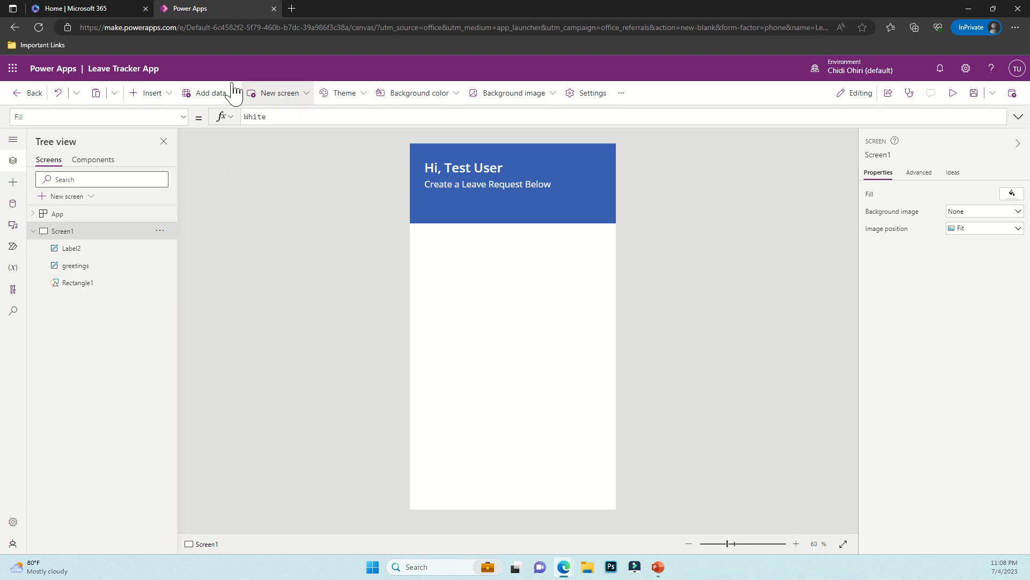
# Add a button at the bottom-right of Screen1 with the caption 'Submit'
pyautogui.click(160, 94)
pyautogui.click(164, 261)
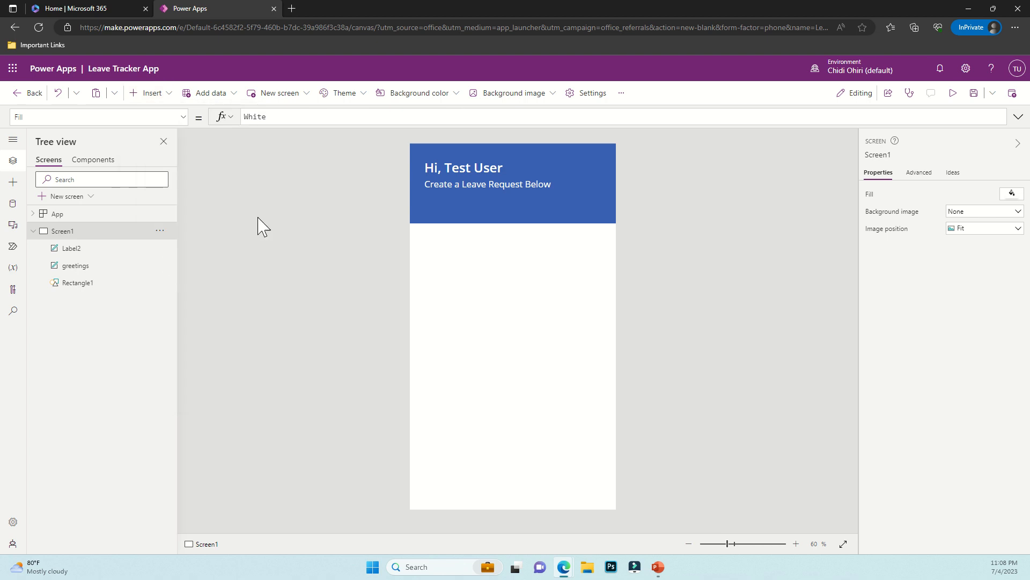
pyautogui.moveTo(483, 171); pyautogui.dragTo(568, 487)
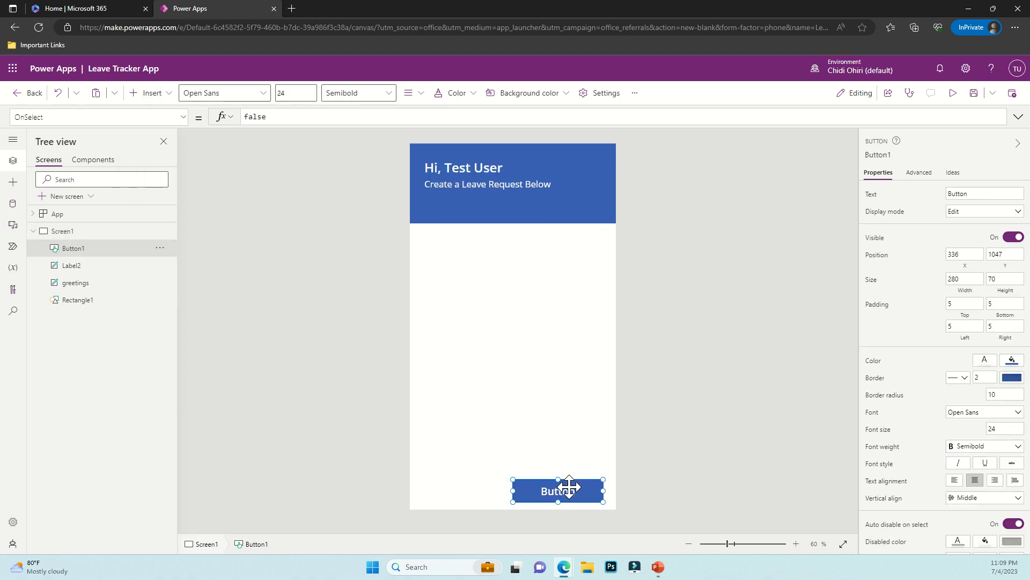
pyautogui.doubleClick(566, 488)
pyautogui.write('Su')
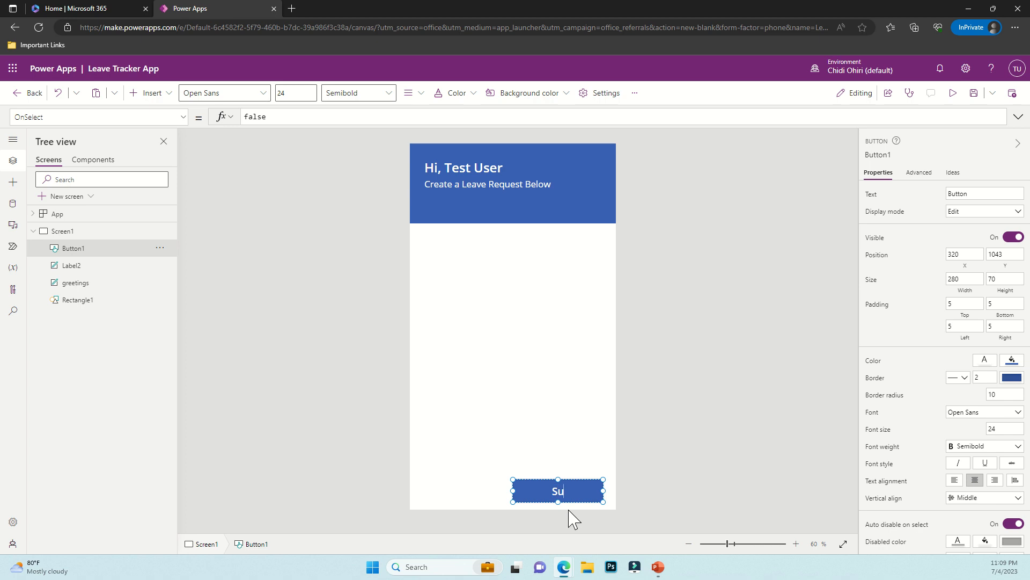
pyautogui.write('bmit Request')
pyautogui.press('BackSpace')
pyautogui.press('BackSpace')
pyautogui.press('BackSpace')
pyautogui.press('BackSpace')
pyautogui.press('BackSpace')
pyautogui.press('BackSpace')
pyautogui.press('BackSpace')
pyautogui.press('BackSpace')
pyautogui.click(587, 376)
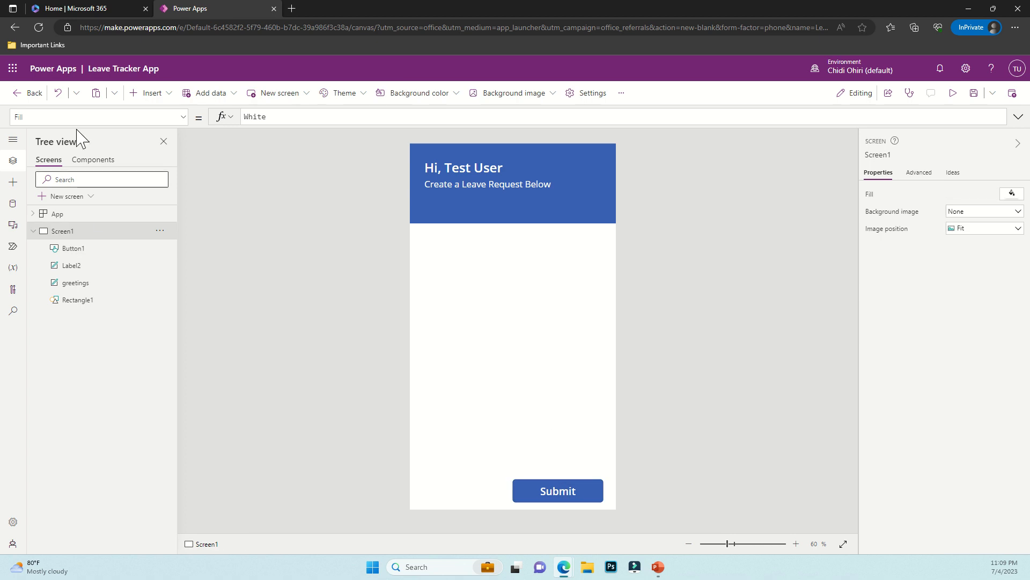
# Search the Microsoft 365 home page for 'list' and open the Lists app
pyautogui.click(87, 9)
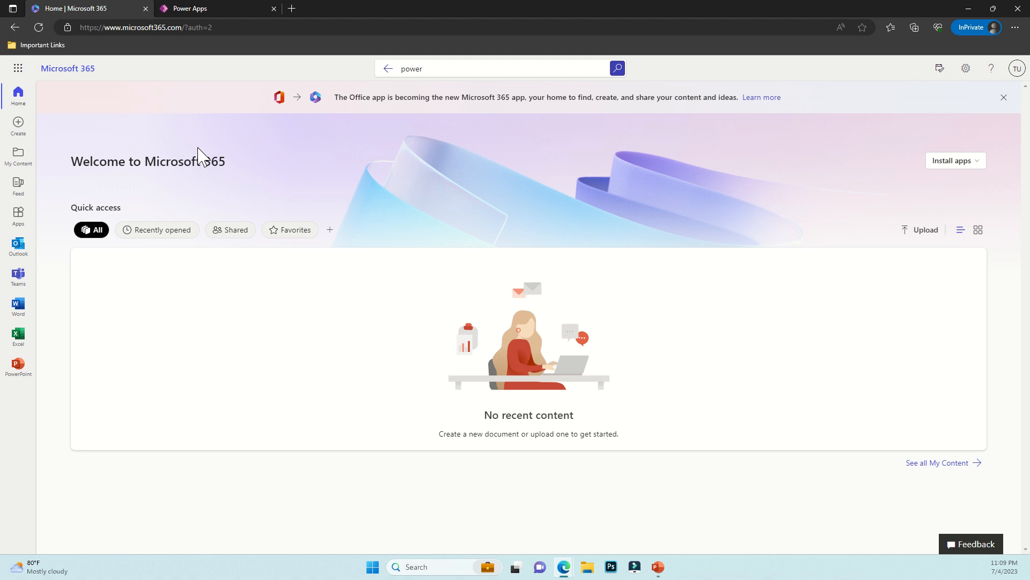
pyautogui.click(407, 69)
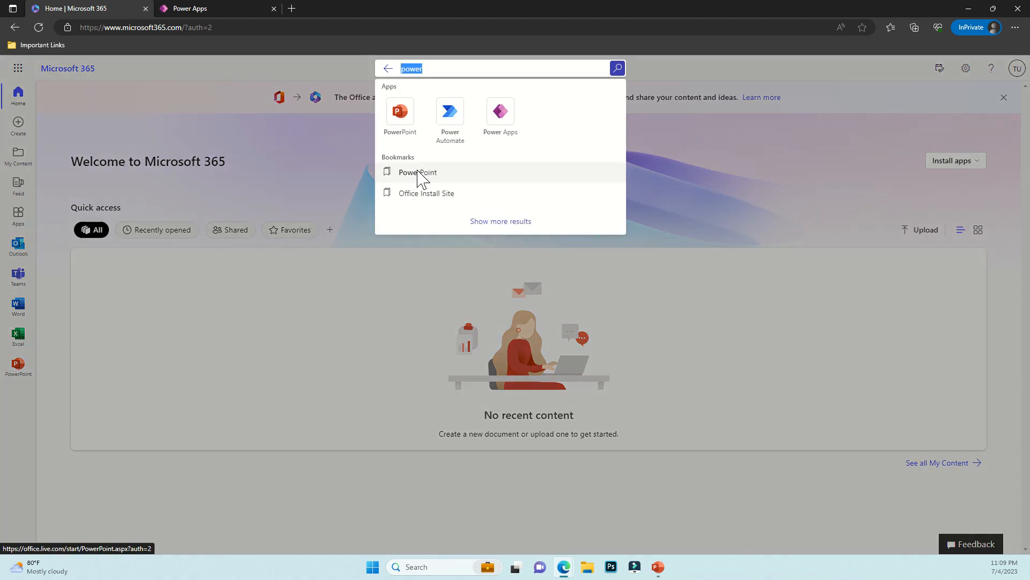
pyautogui.press('BackSpace')
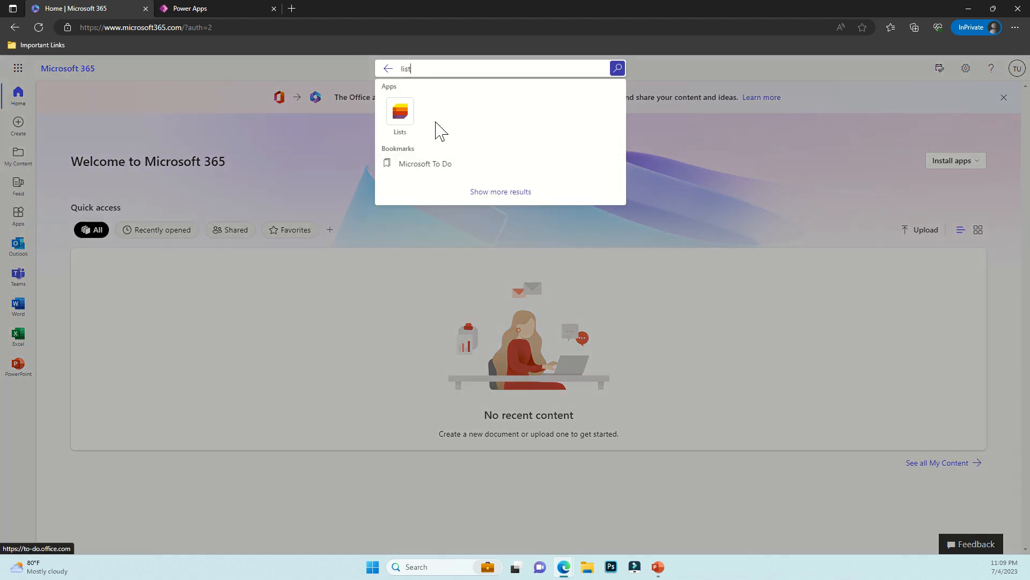
pyautogui.click(409, 123)
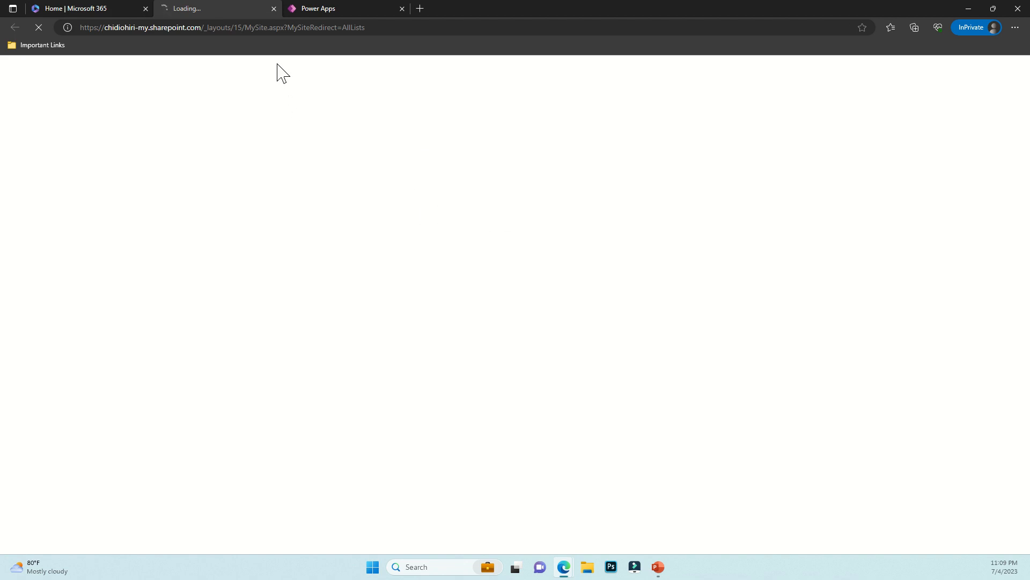
# Collapse Screen1's control tree in Power Apps, then return to the loaded Lists page
pyautogui.click(336, 8)
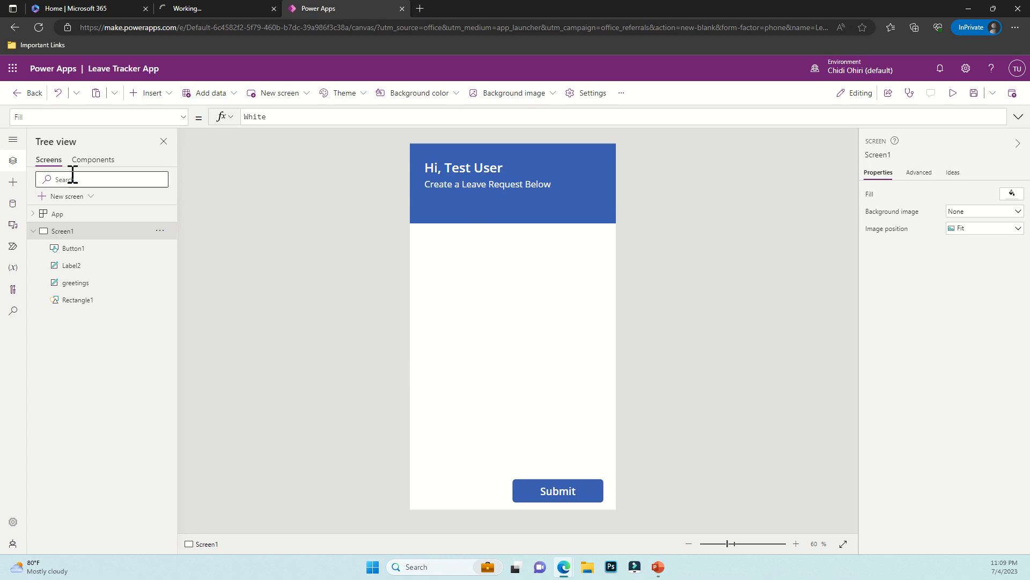
pyautogui.click(33, 230)
pyautogui.click(176, 16)
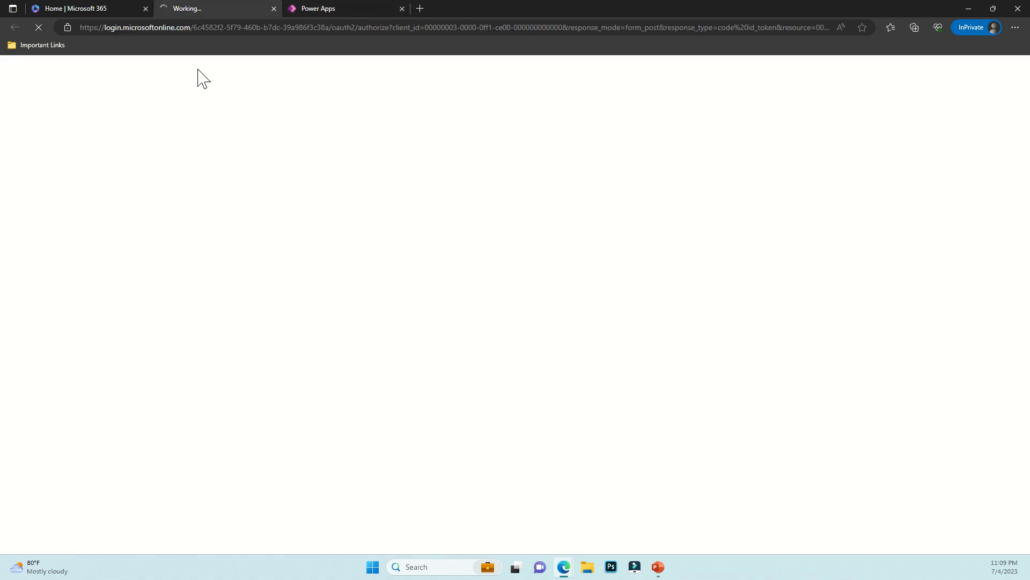
pyautogui.click(340, 8)
pyautogui.click(247, 9)
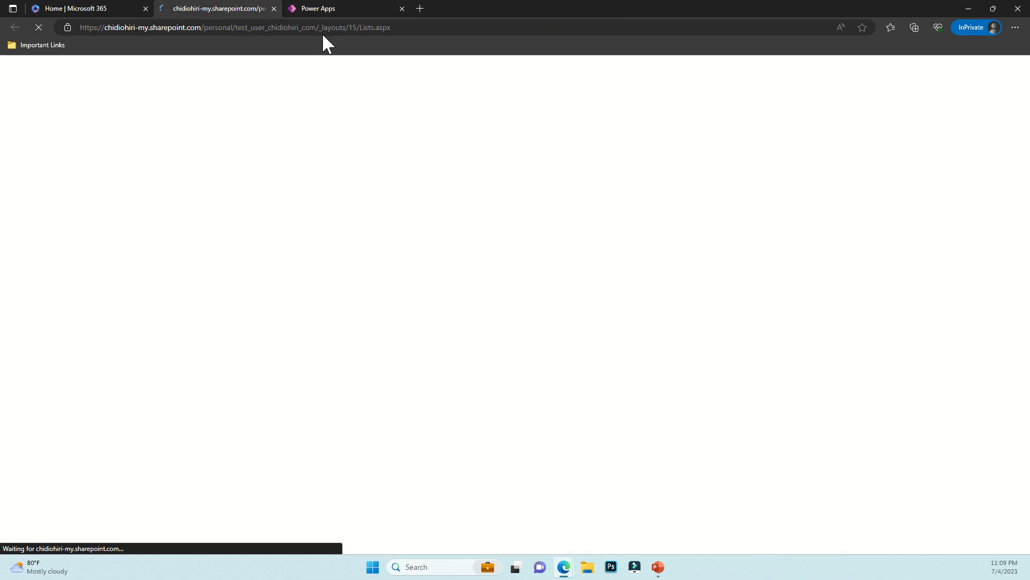
pyautogui.click(333, 7)
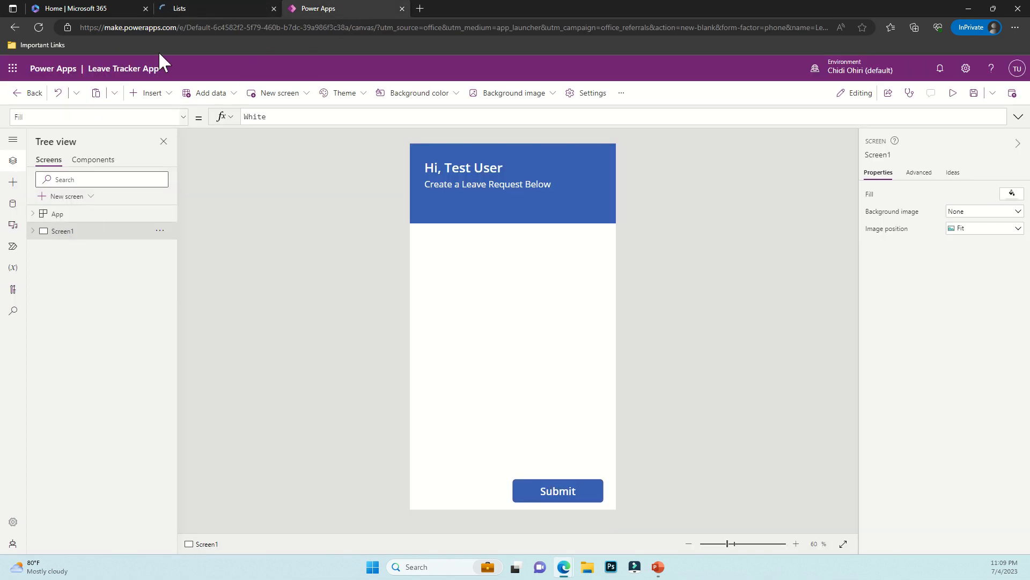
pyautogui.click(193, 9)
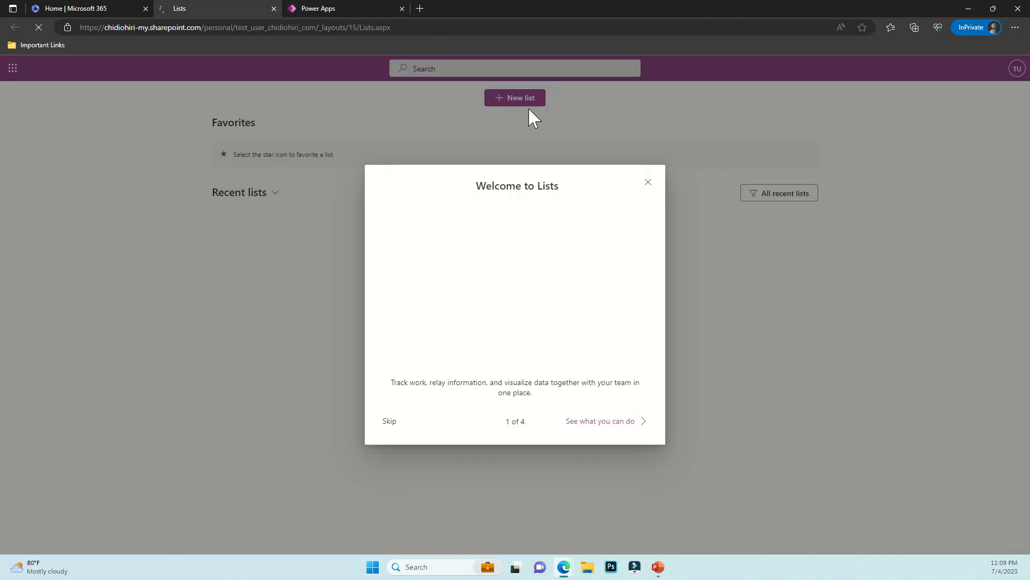
# Create a blank list named 'Leave Tracker' with the calendar icon
pyautogui.click(648, 179)
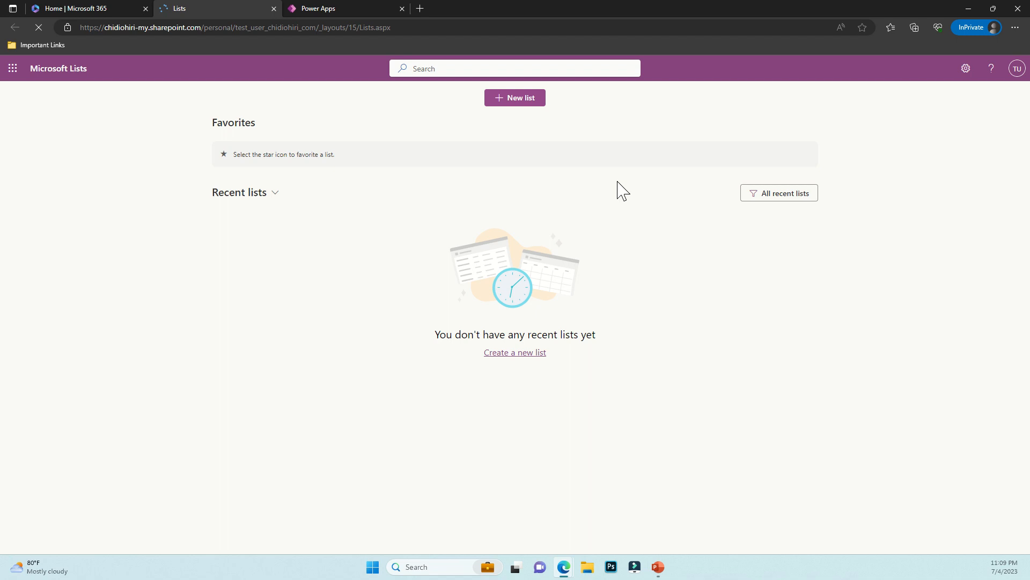
pyautogui.click(522, 102)
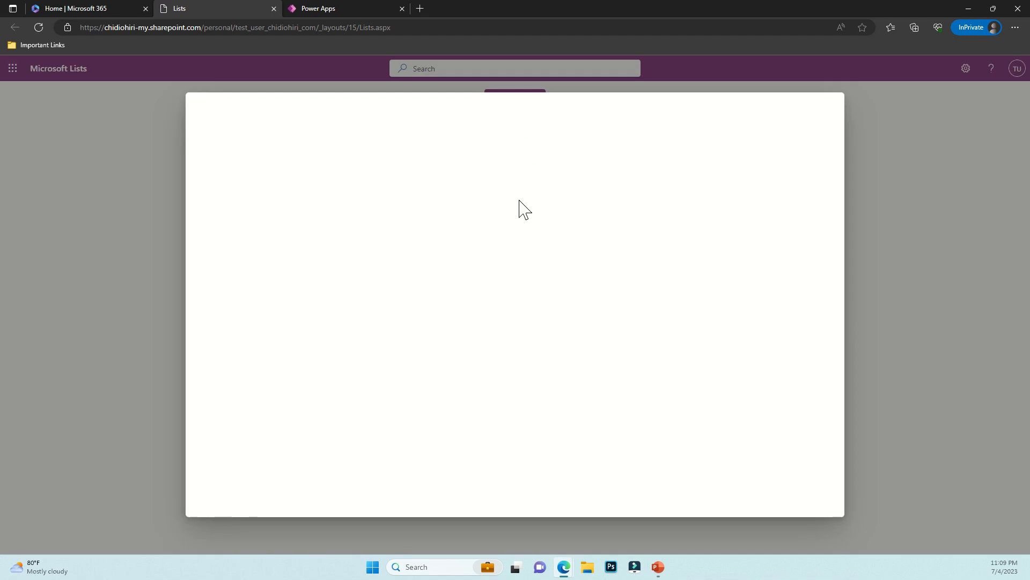
pyautogui.click(240, 183)
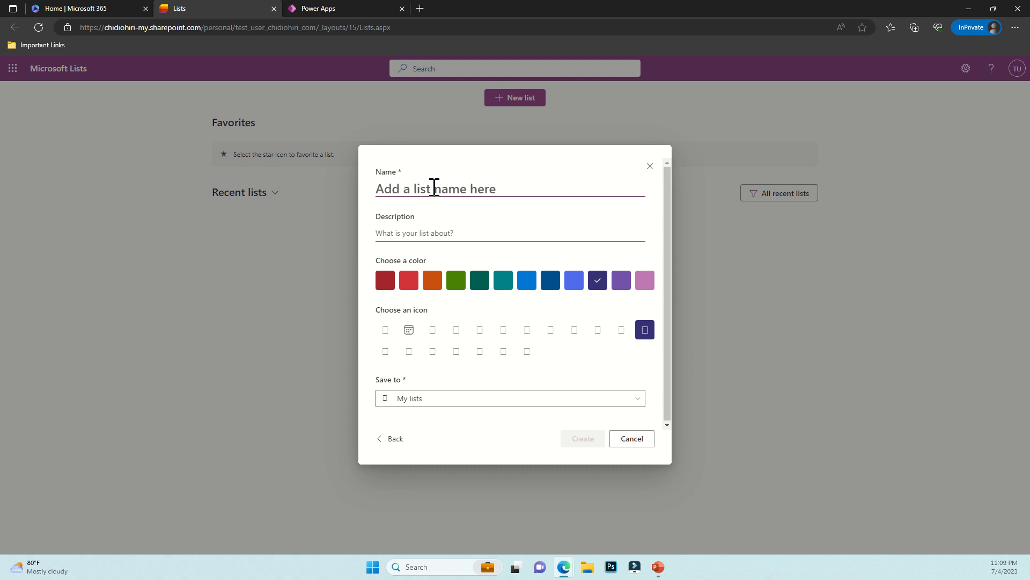
pyautogui.write('Leave r')
pyautogui.press('BackSpace')
pyautogui.write('Tra')
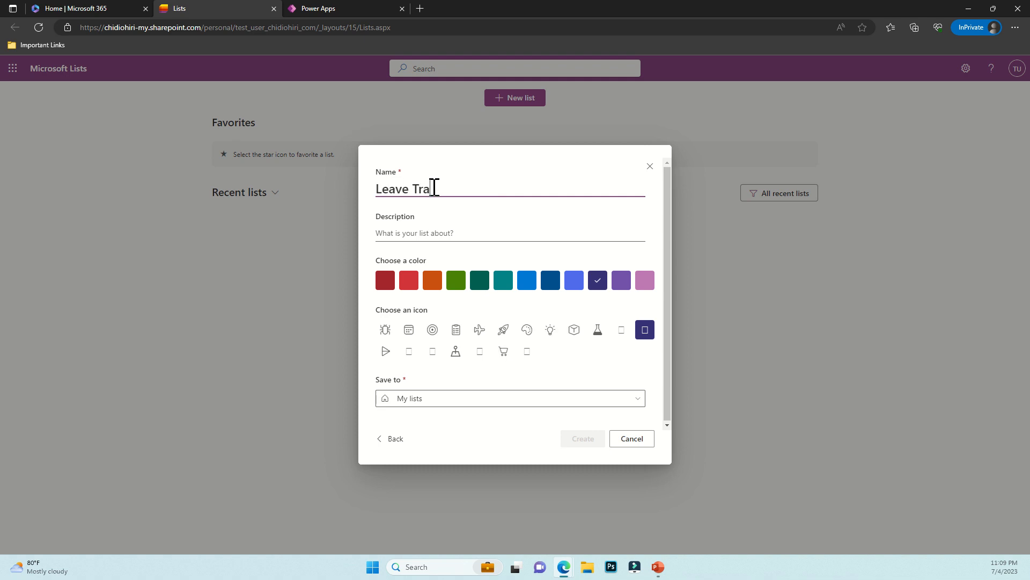
pyautogui.write('cker')
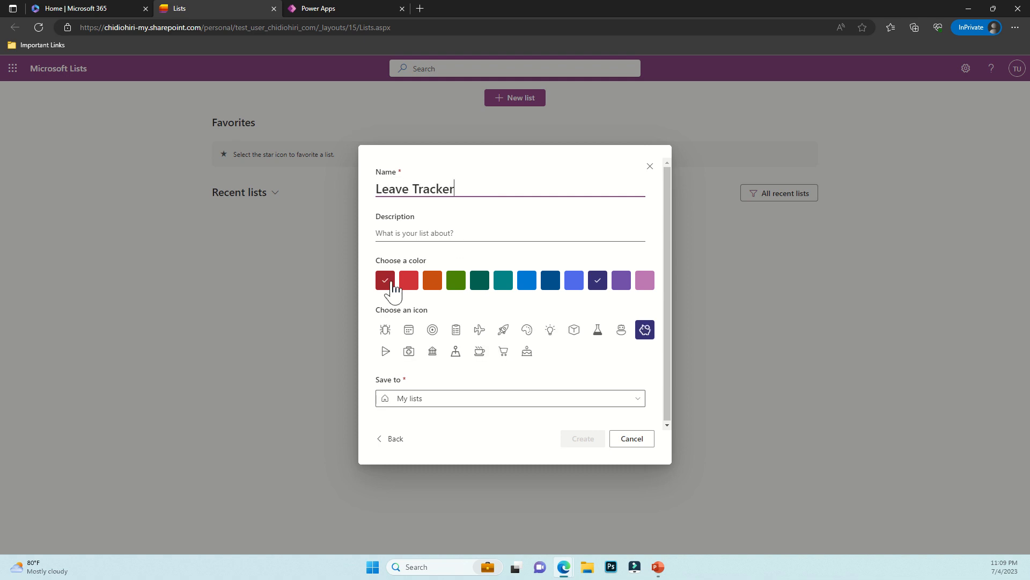
pyautogui.click(408, 331)
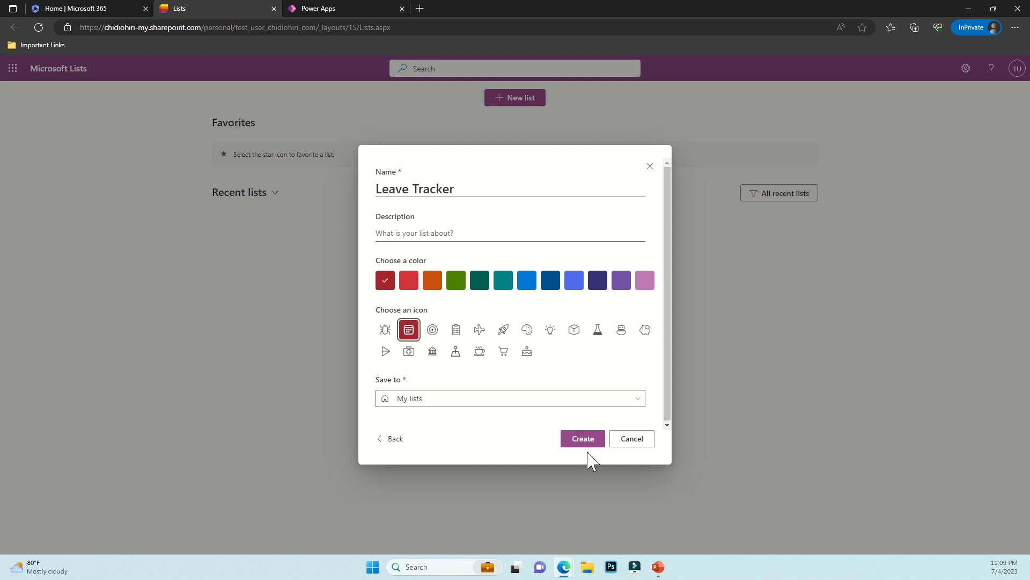
pyautogui.click(588, 445)
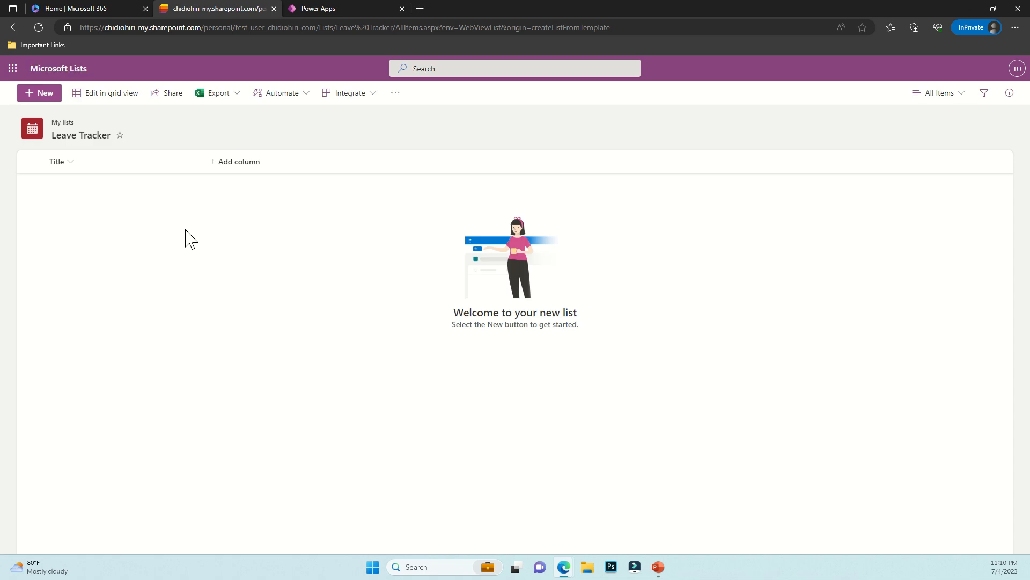
# Add single-line text columns 'Employee Full Name' and 'Email ID' to the list
pyautogui.click(257, 167)
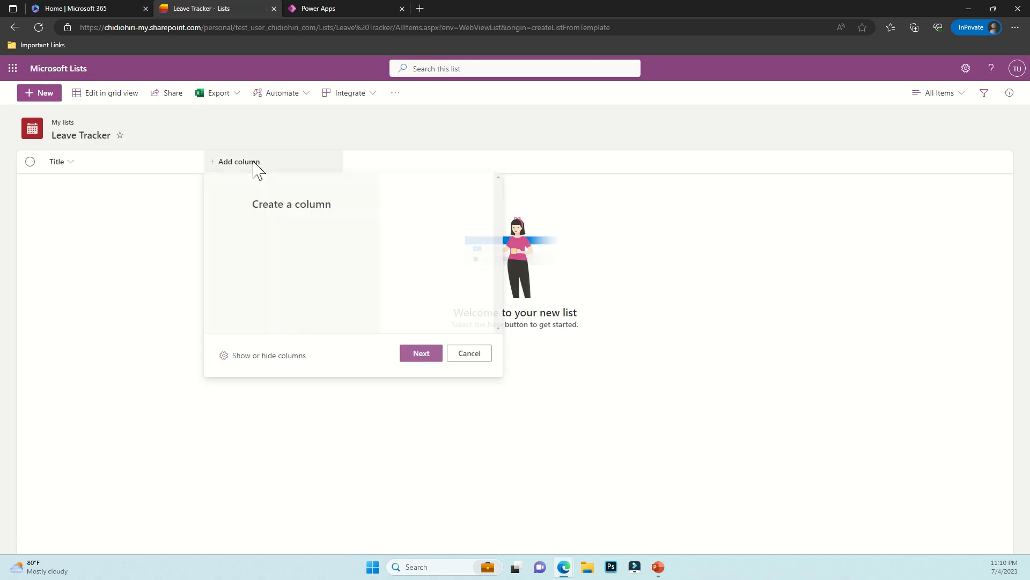
pyautogui.click(417, 353)
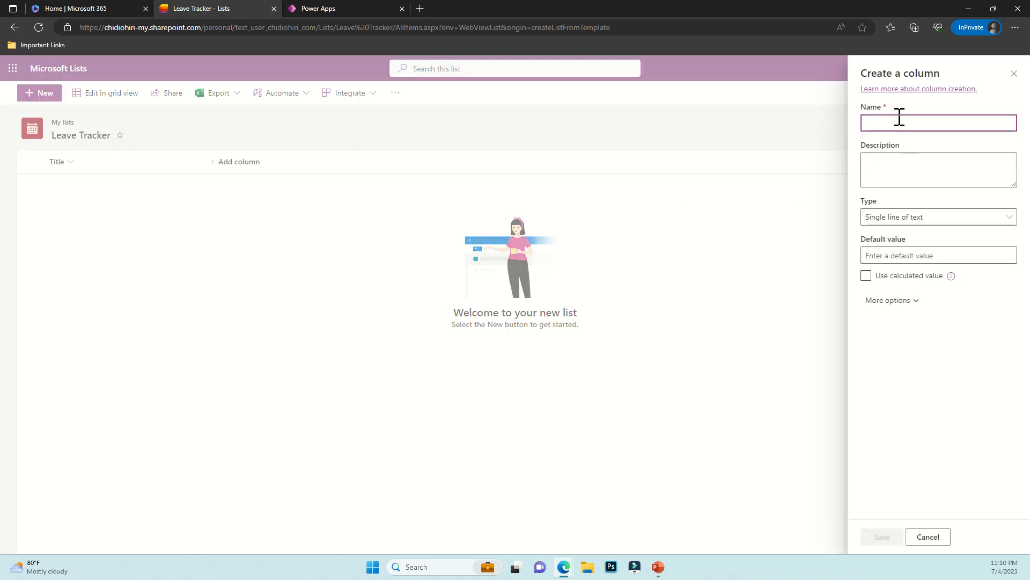
pyautogui.write('Emp')
pyautogui.press('BackSpace')
pyautogui.press('BackSpace')
pyautogui.press('BackSpace')
pyautogui.write('Enm')
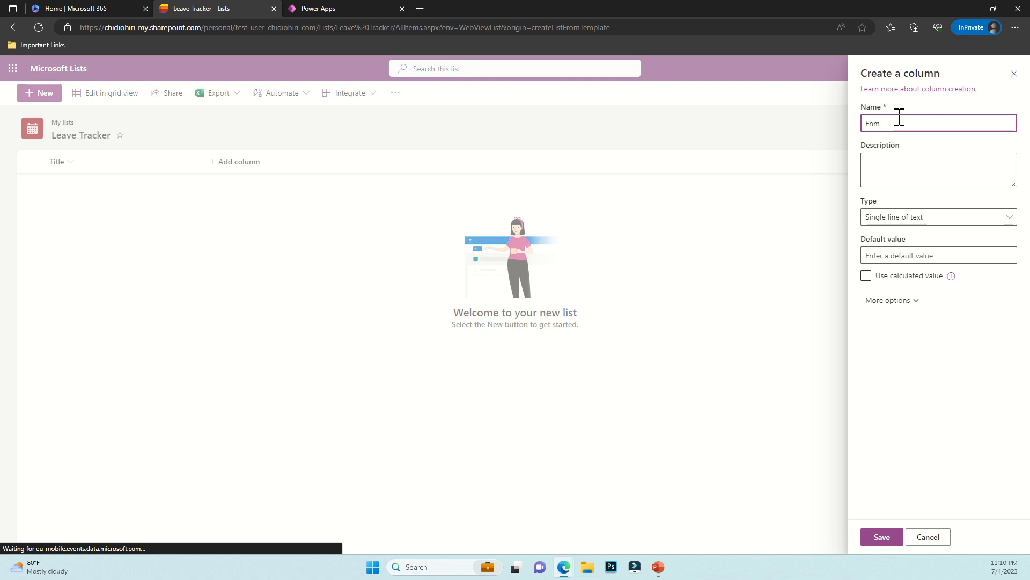
pyautogui.press('BackSpace')
pyautogui.press('BackSpace')
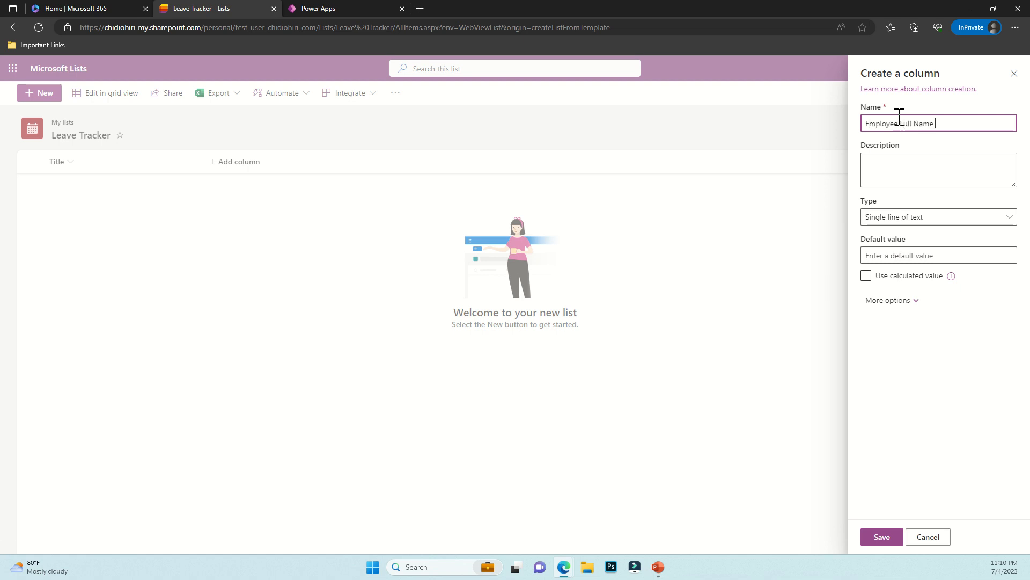
pyautogui.write('mployee Full Name')
pyautogui.click(881, 537)
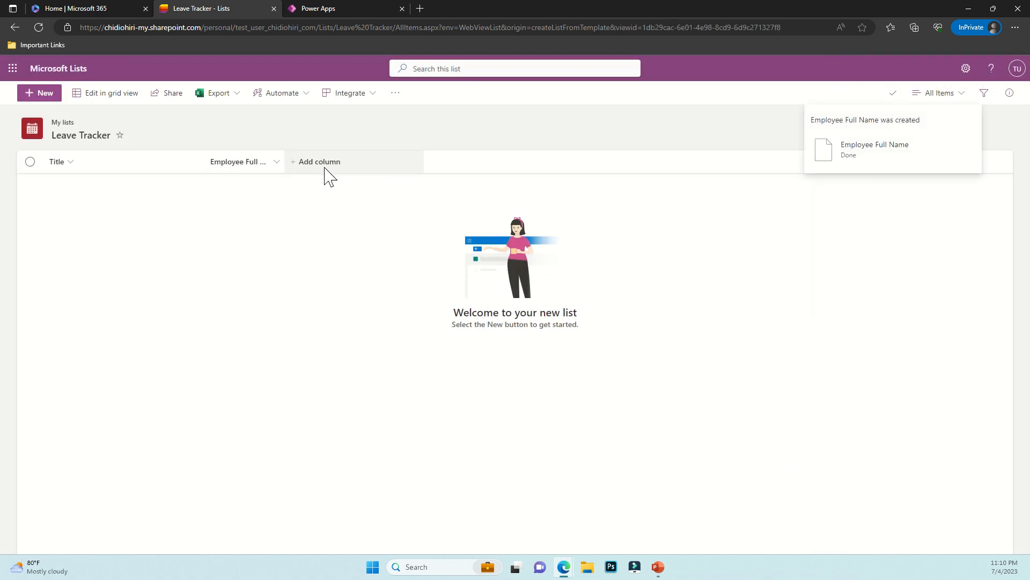
pyautogui.click(325, 166)
pyautogui.click(483, 201)
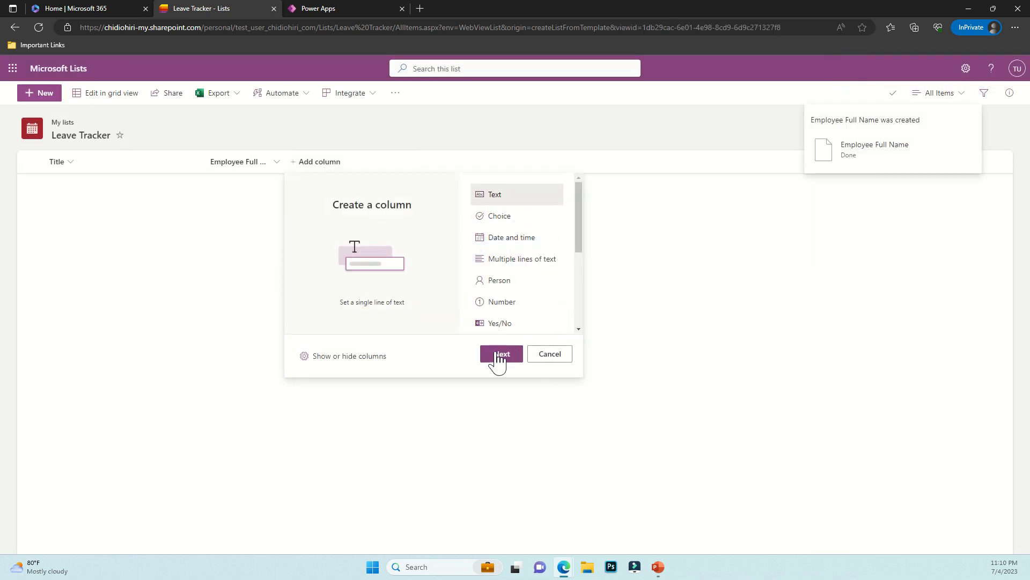
pyautogui.click(501, 353)
pyautogui.write('Email ID')
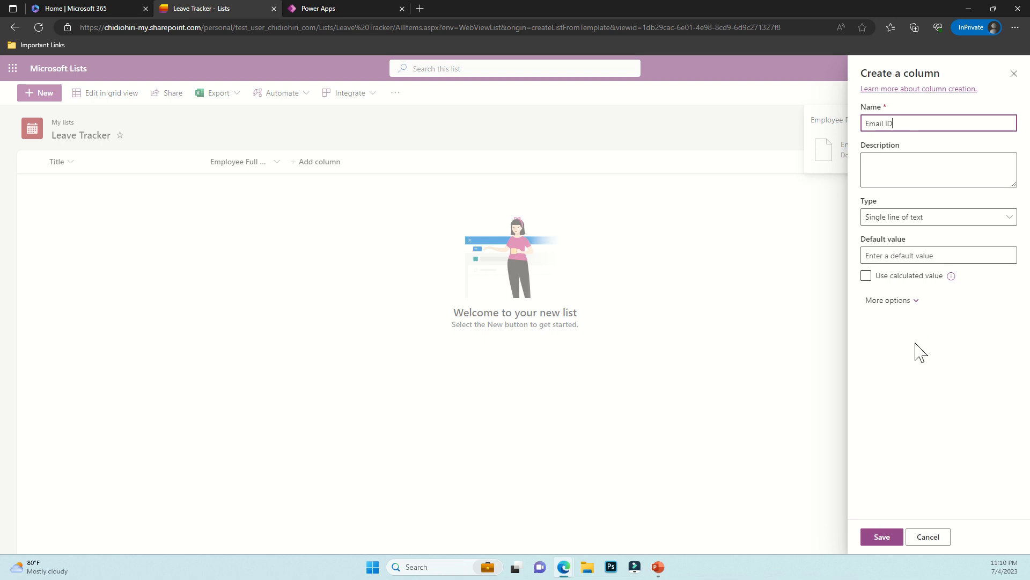
pyautogui.click(885, 537)
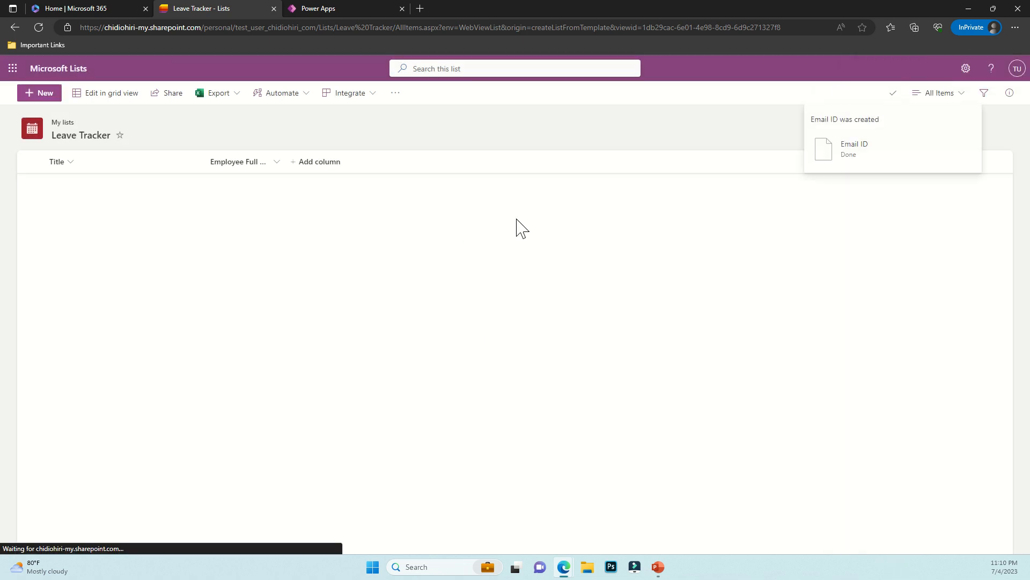
# Add Date and time columns 'Start Date' and 'End Date'
pyautogui.click(392, 164)
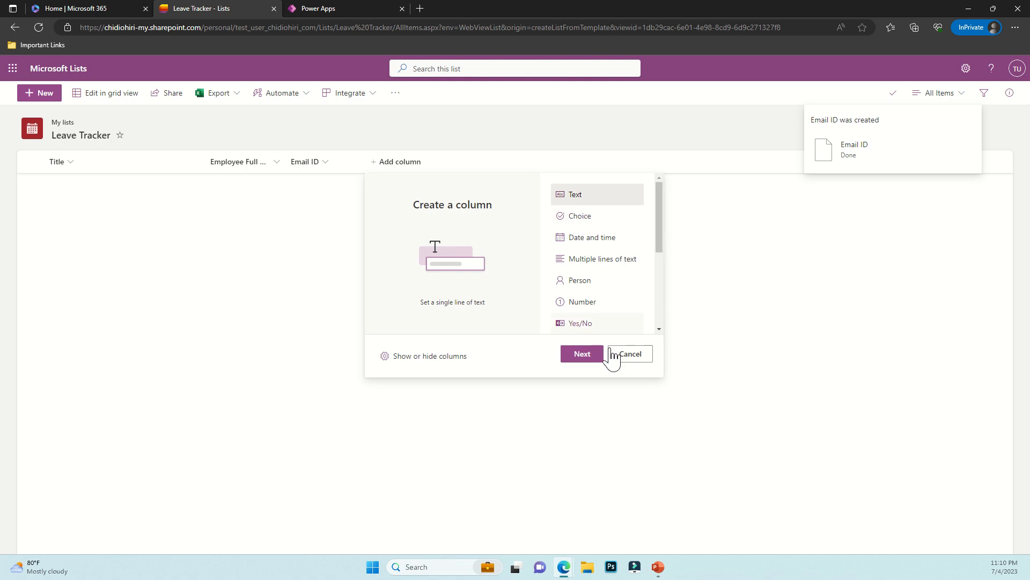
pyautogui.click(585, 239)
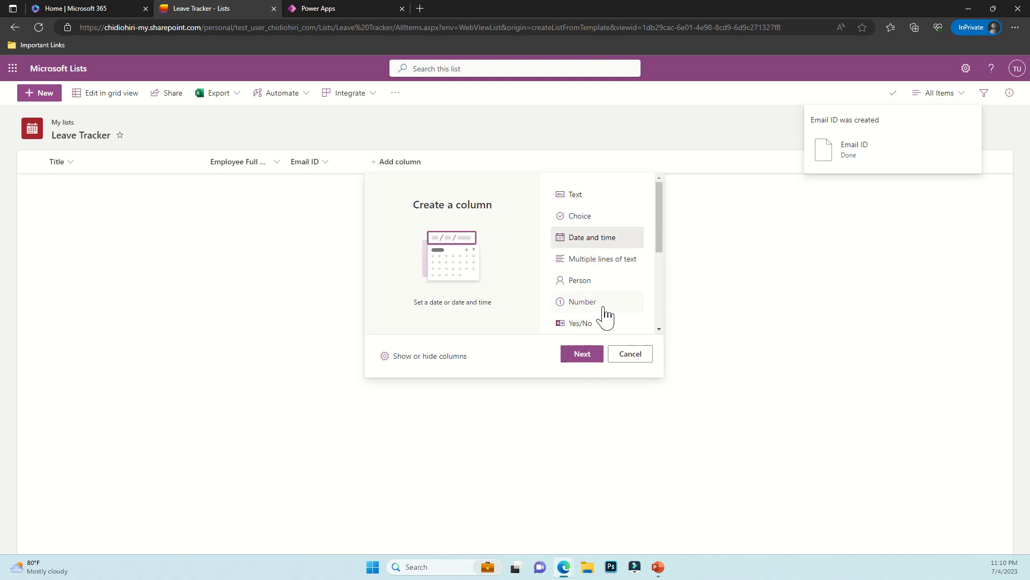
pyautogui.click(581, 356)
pyautogui.write('Star')
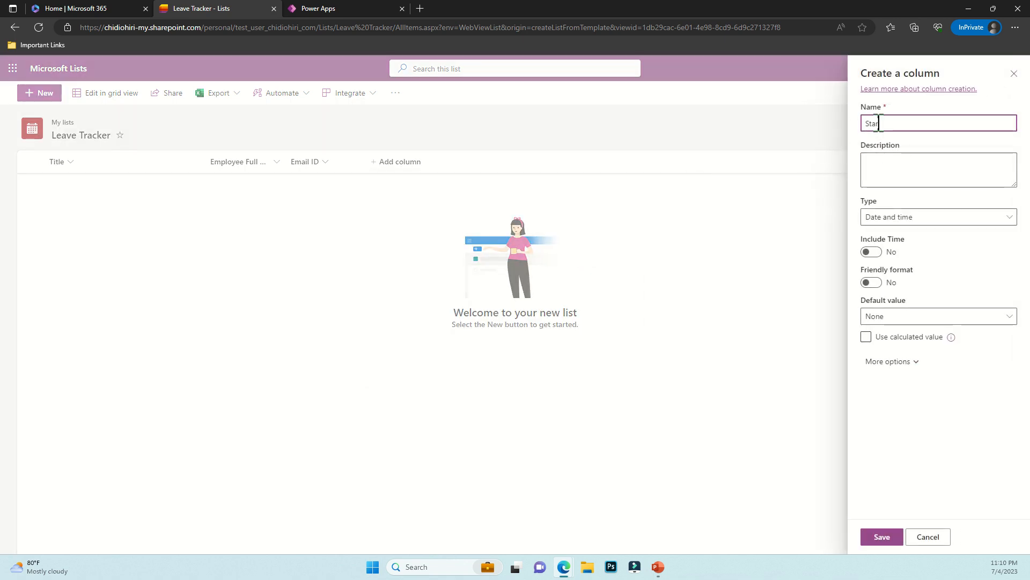
pyautogui.write('t Date')
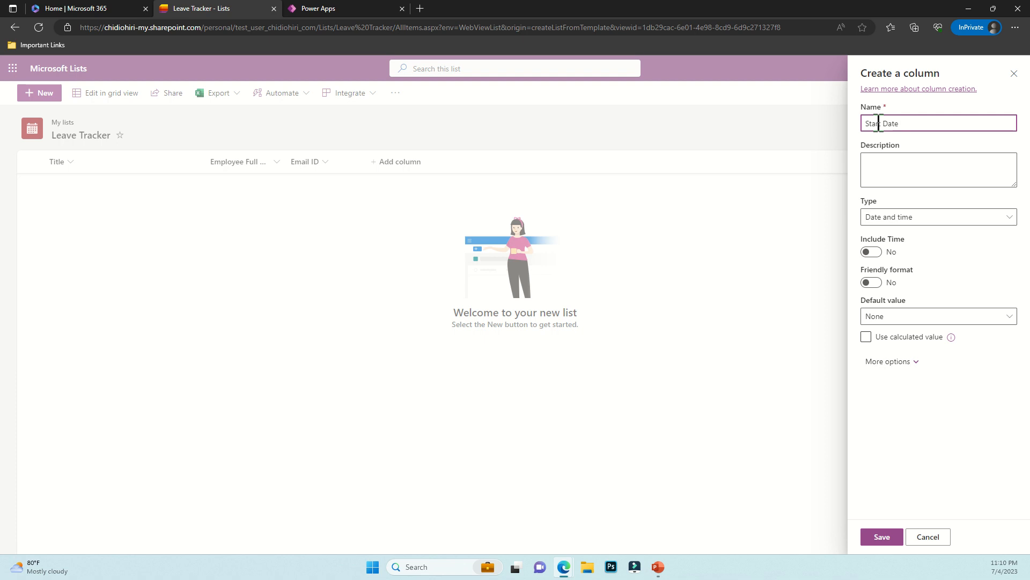
pyautogui.click(882, 537)
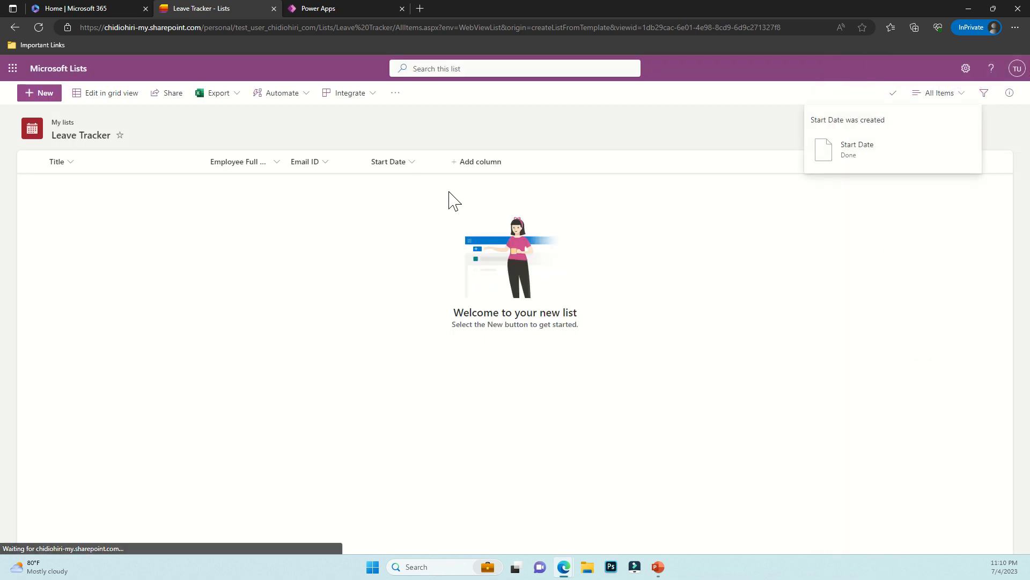
pyautogui.click(489, 168)
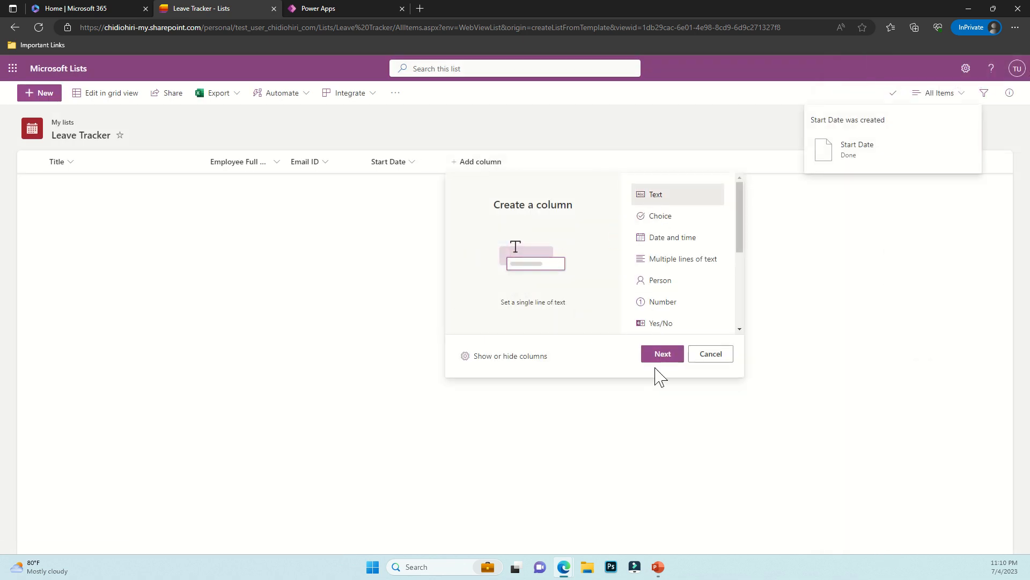
pyautogui.click(666, 238)
pyautogui.click(660, 354)
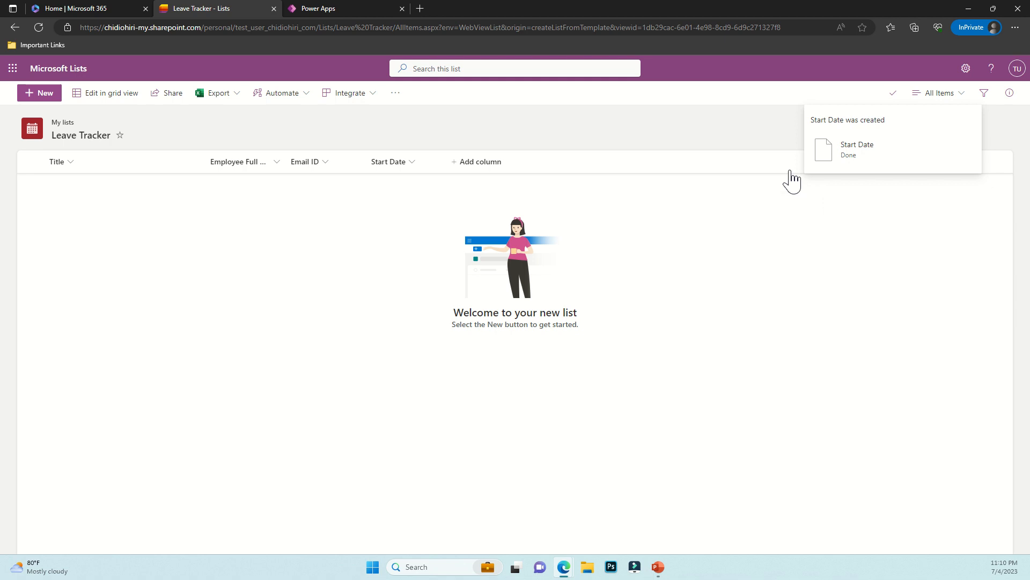
pyautogui.write('End')
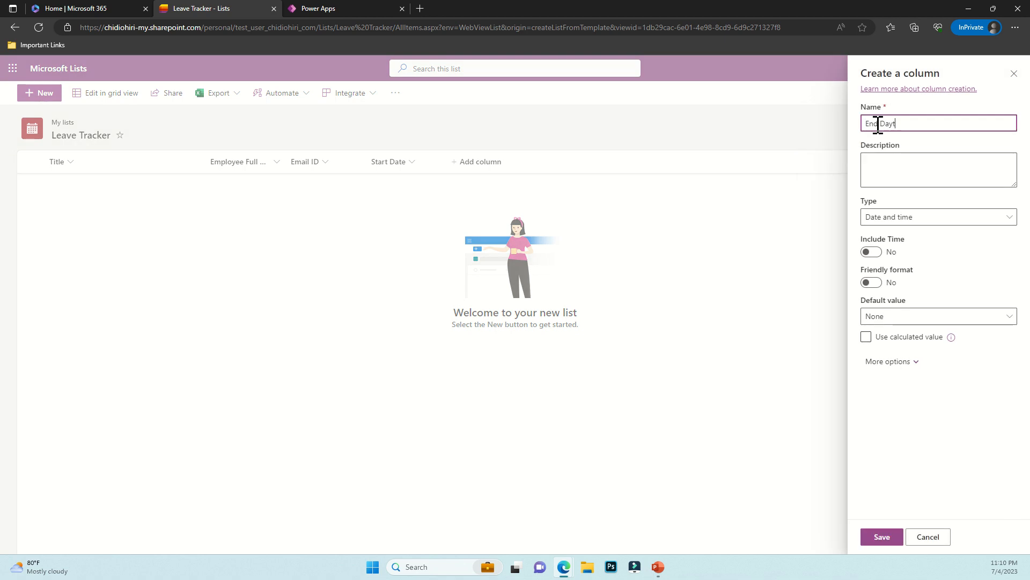
pyautogui.write(' Date')
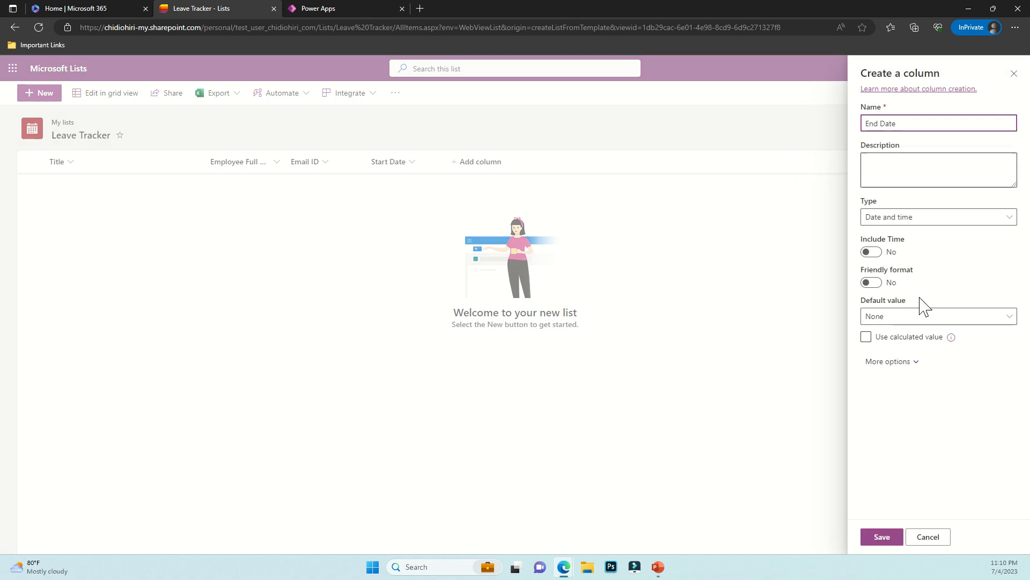
pyautogui.click(887, 538)
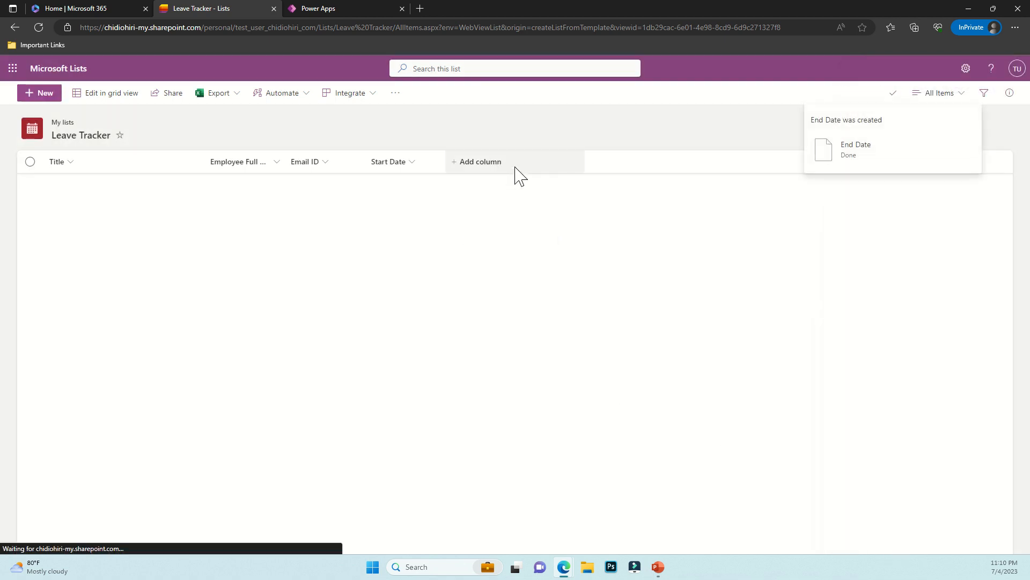
pyautogui.click(556, 162)
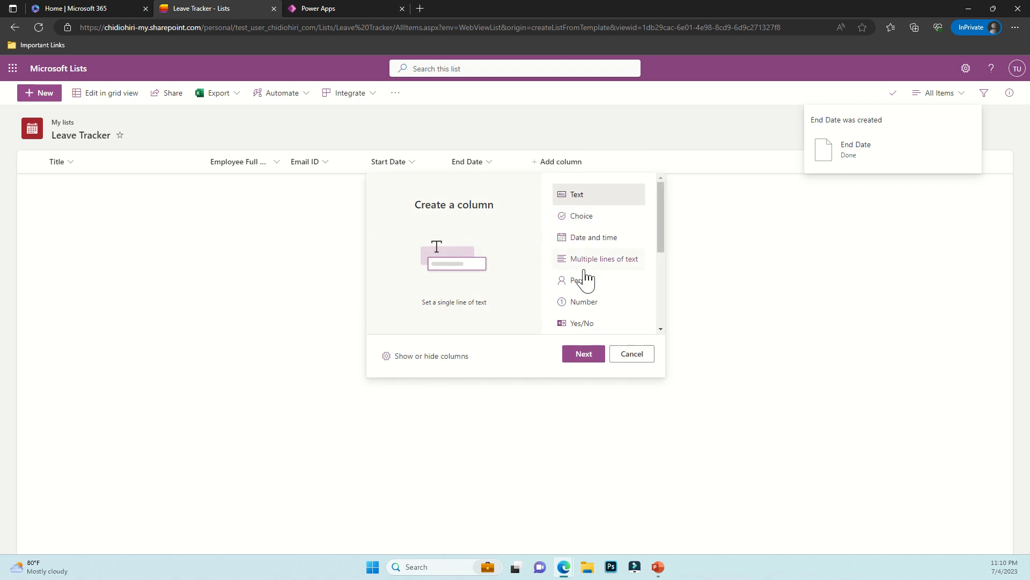
# Add an 'Is Approved' Yes/No column with default value No
pyautogui.click(582, 323)
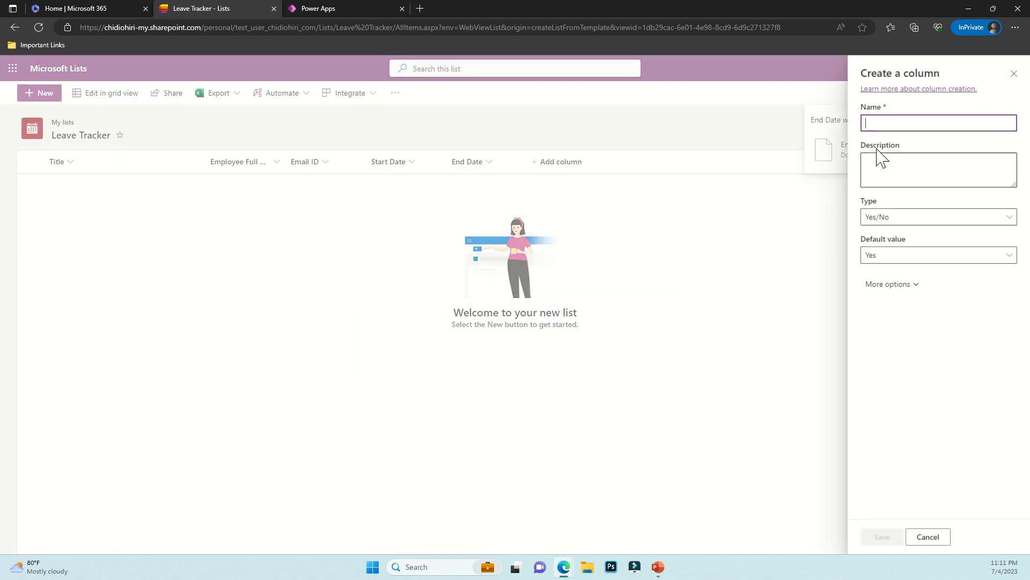
pyautogui.write('Is')
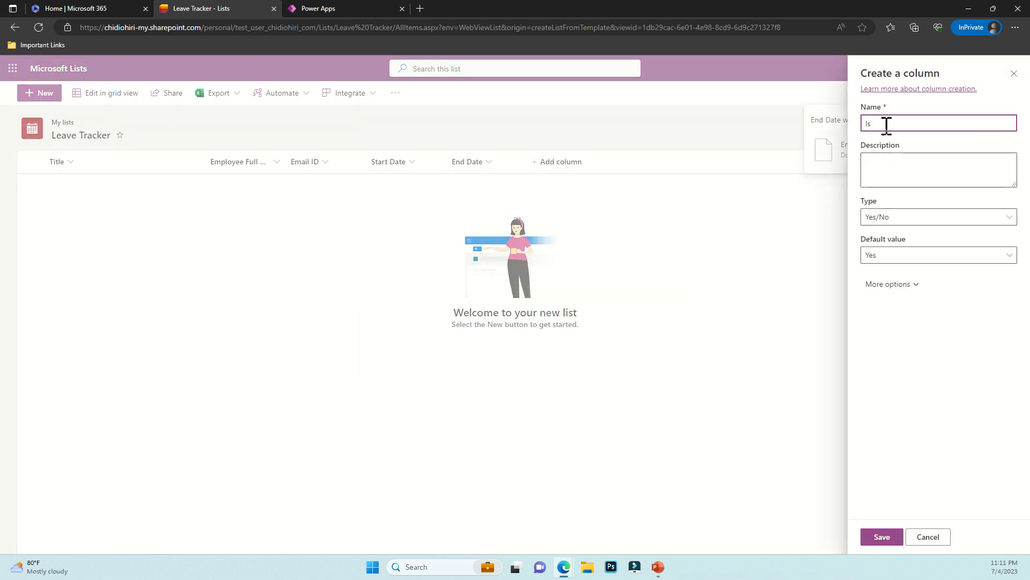
pyautogui.write(' Approved')
pyautogui.click(896, 257)
pyautogui.click(886, 290)
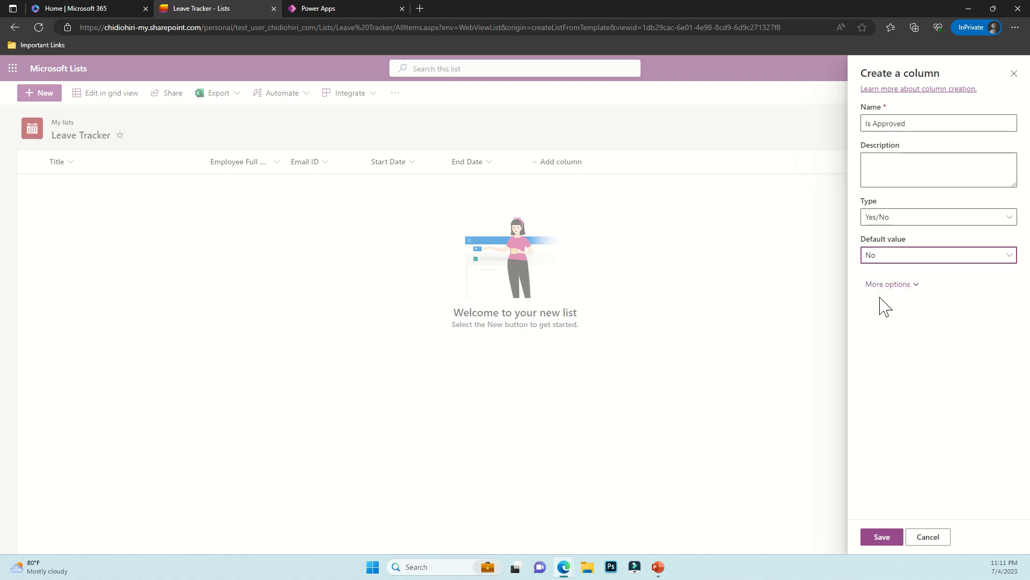
pyautogui.click(881, 536)
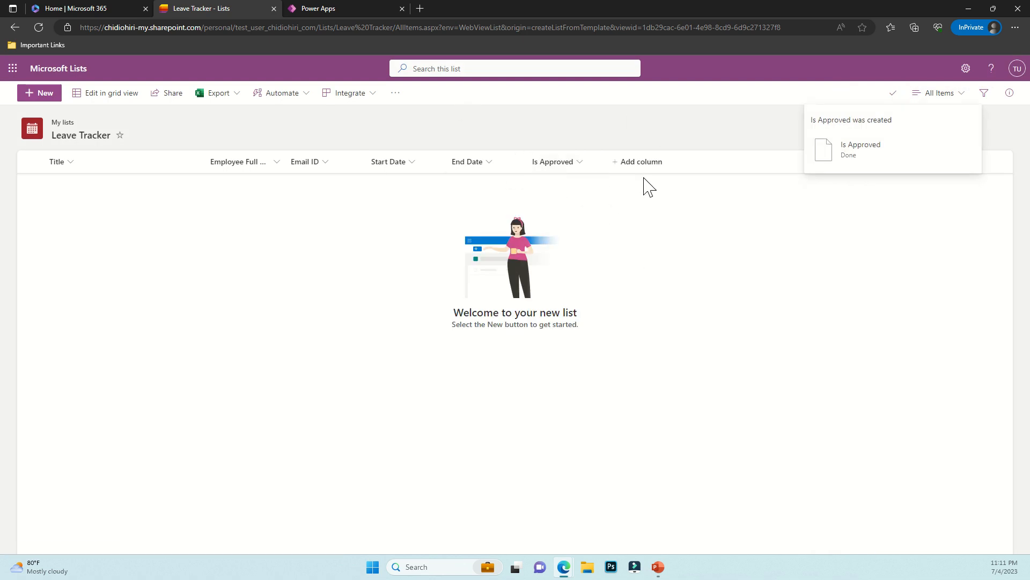
# Add a 'Status' choice column with only Approved and Declined, then copy the list's address
pyautogui.click(640, 164)
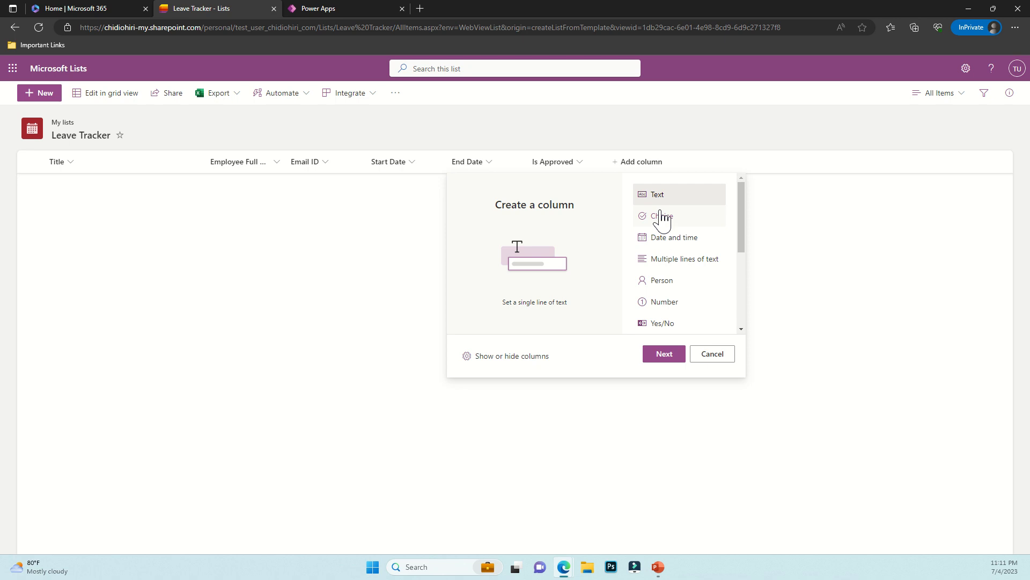
pyautogui.click(661, 217)
pyautogui.click(660, 354)
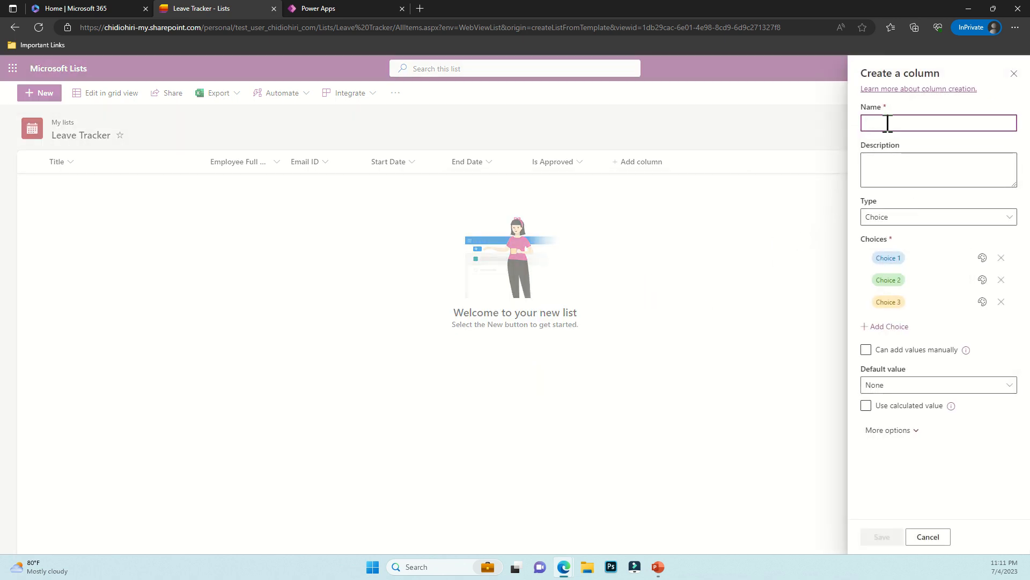
pyautogui.write('Status')
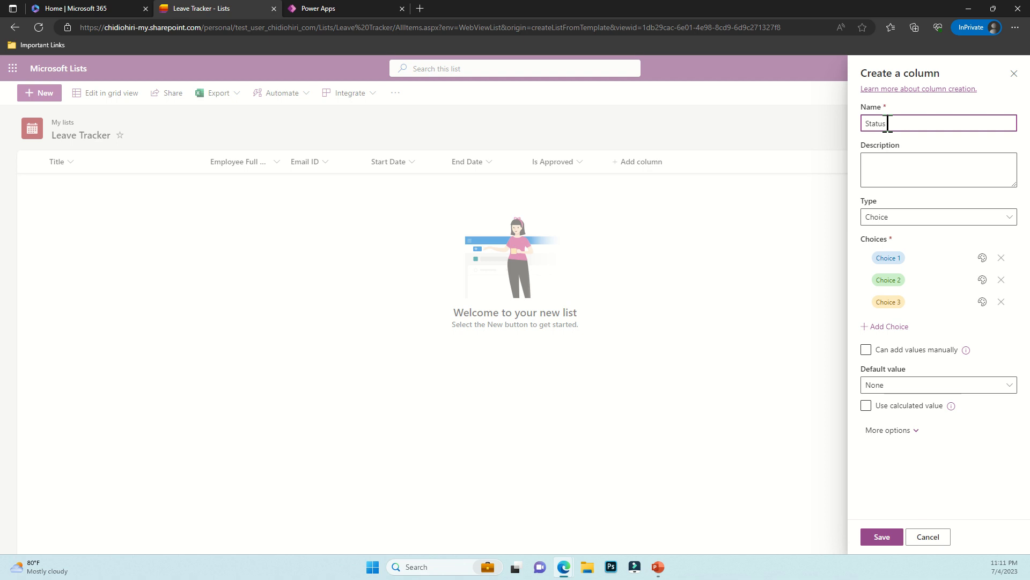
pyautogui.click(913, 217)
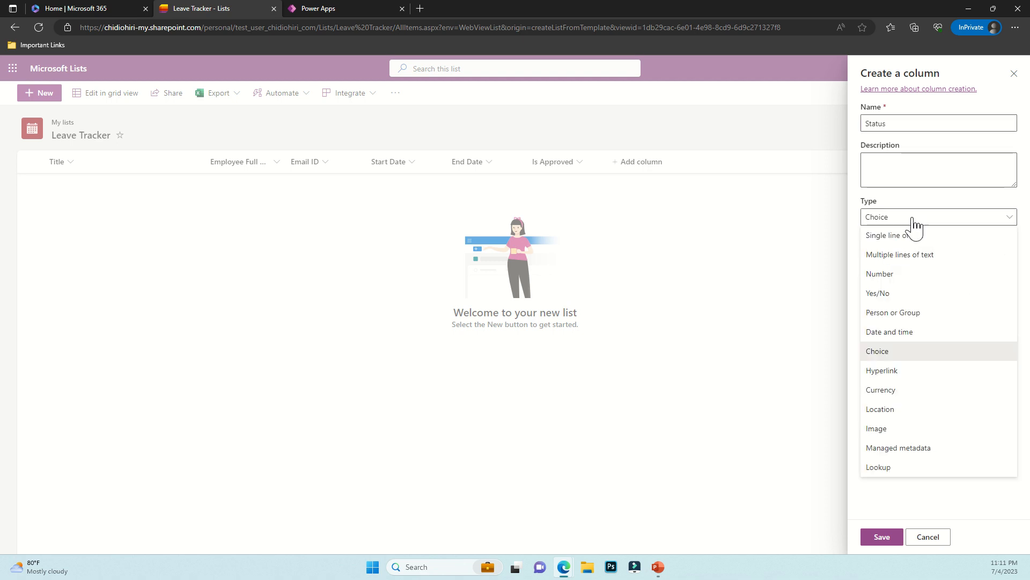
pyautogui.click(915, 218)
pyautogui.click(886, 258)
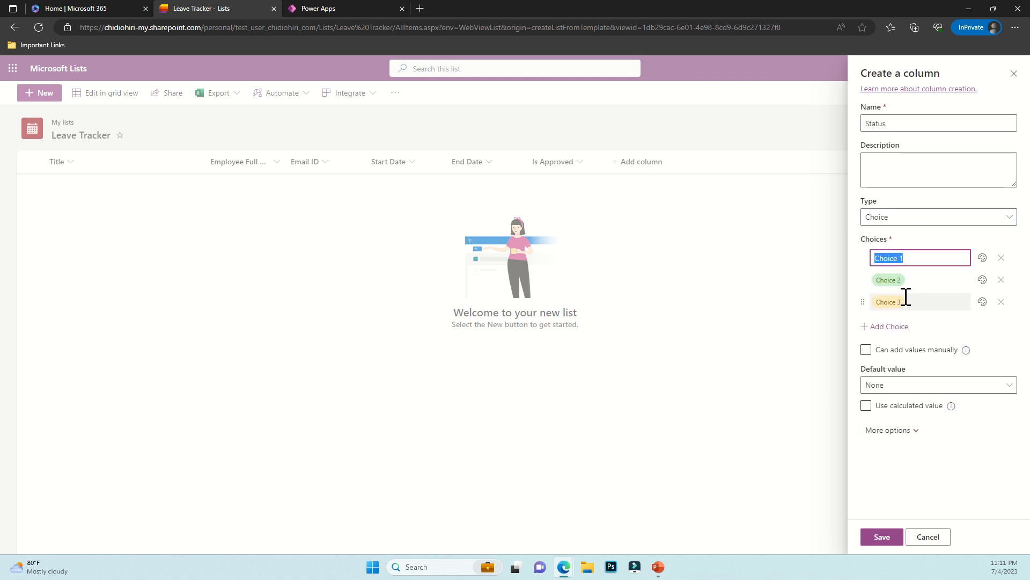
pyautogui.write('Approved')
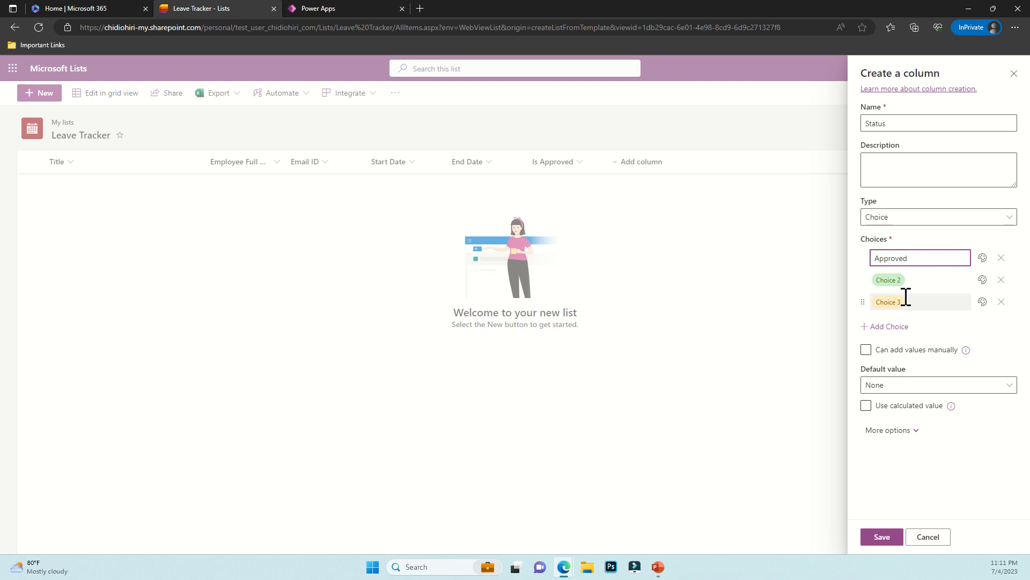
pyautogui.click(897, 280)
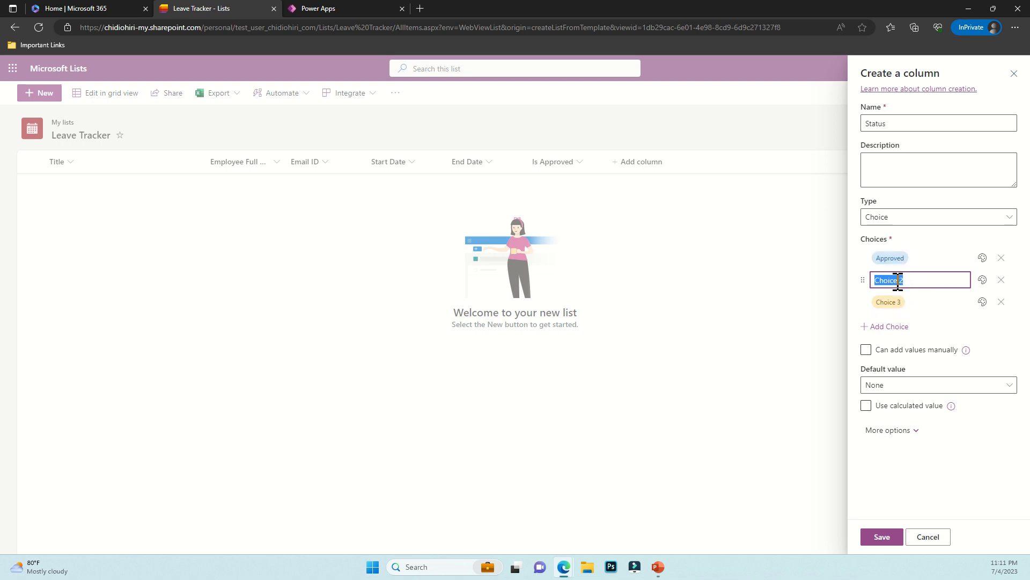
pyautogui.write('Re')
pyautogui.click(1001, 301)
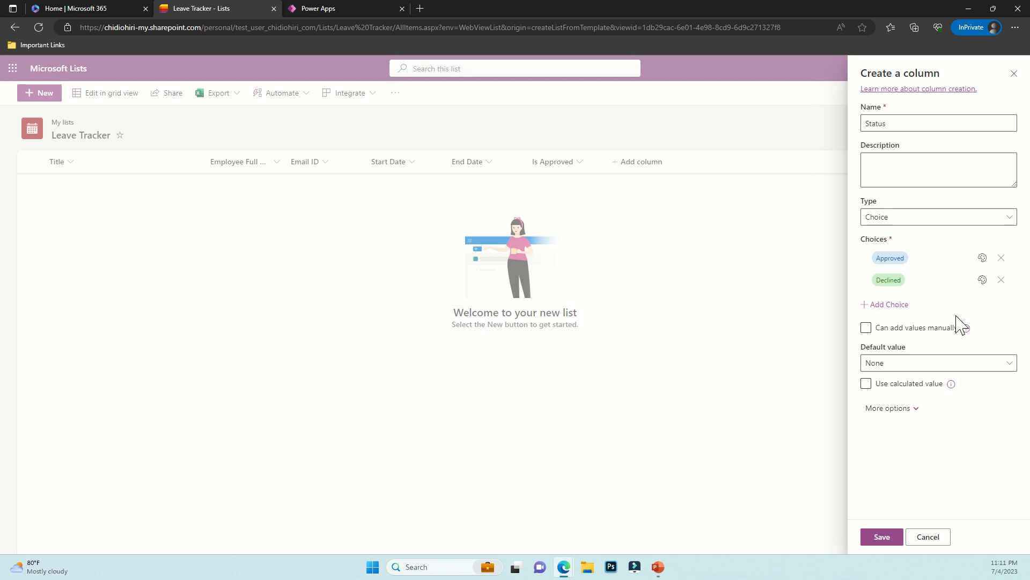
pyautogui.click(864, 541)
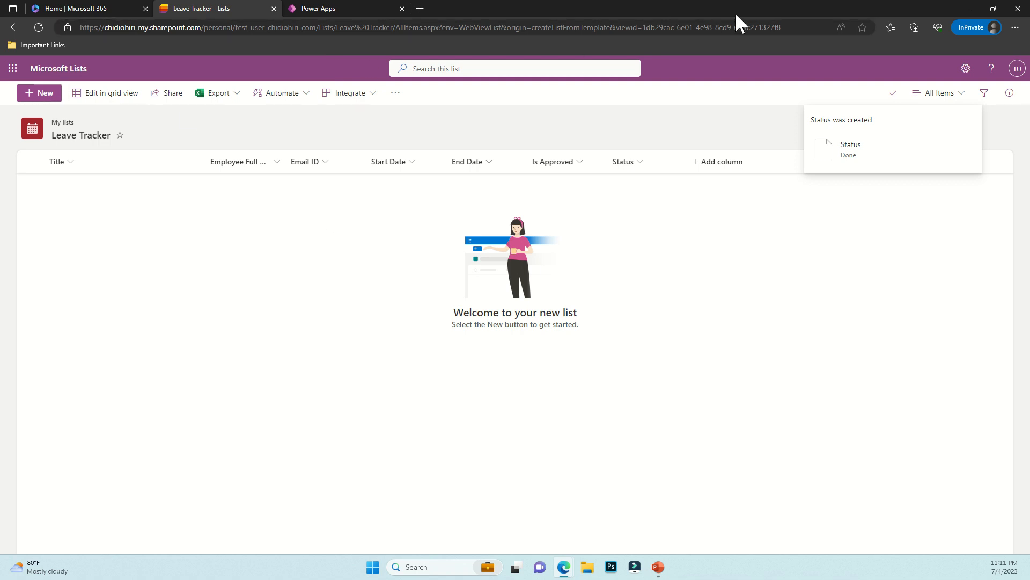
pyautogui.click(736, 28)
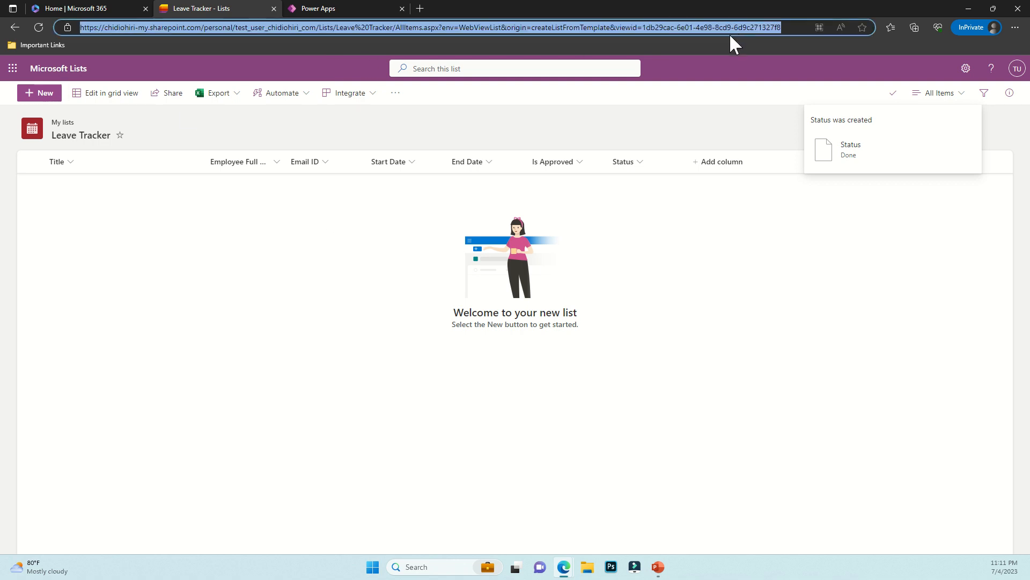
# Add the SharePoint connector using the pasted site URL and connect the Leave Tracker list
pyautogui.click(362, 9)
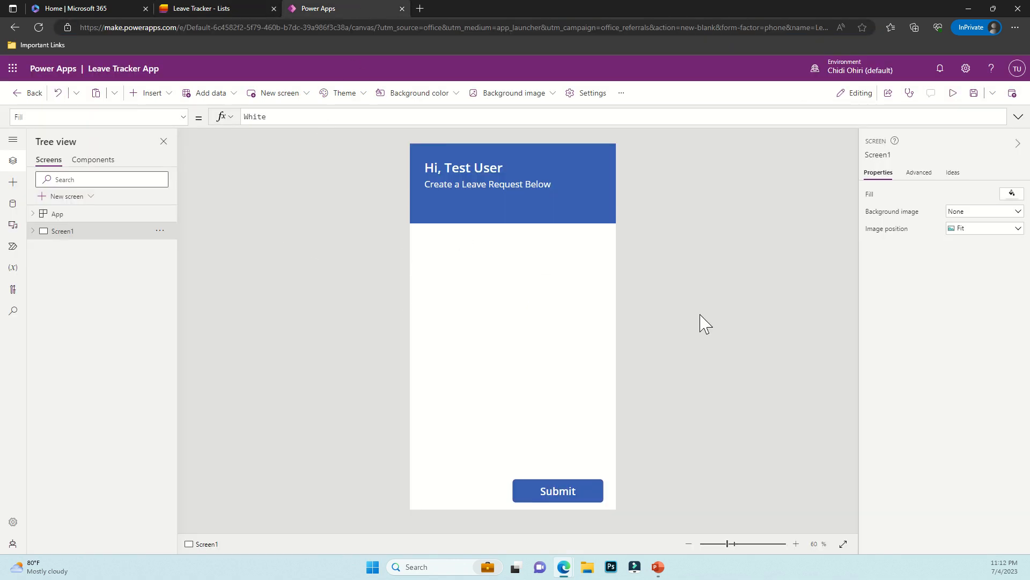
pyautogui.click(13, 203)
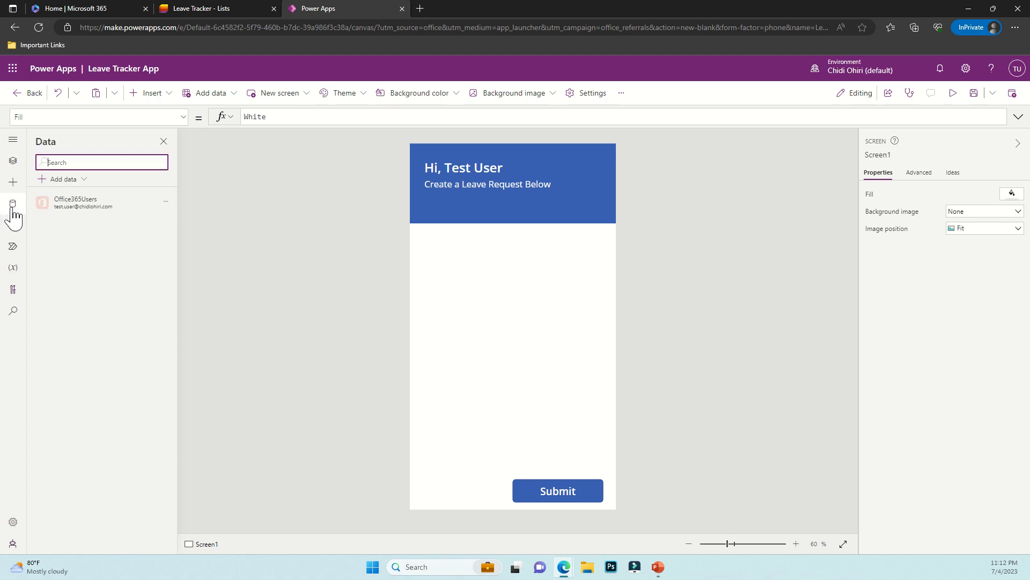
pyautogui.click(63, 180)
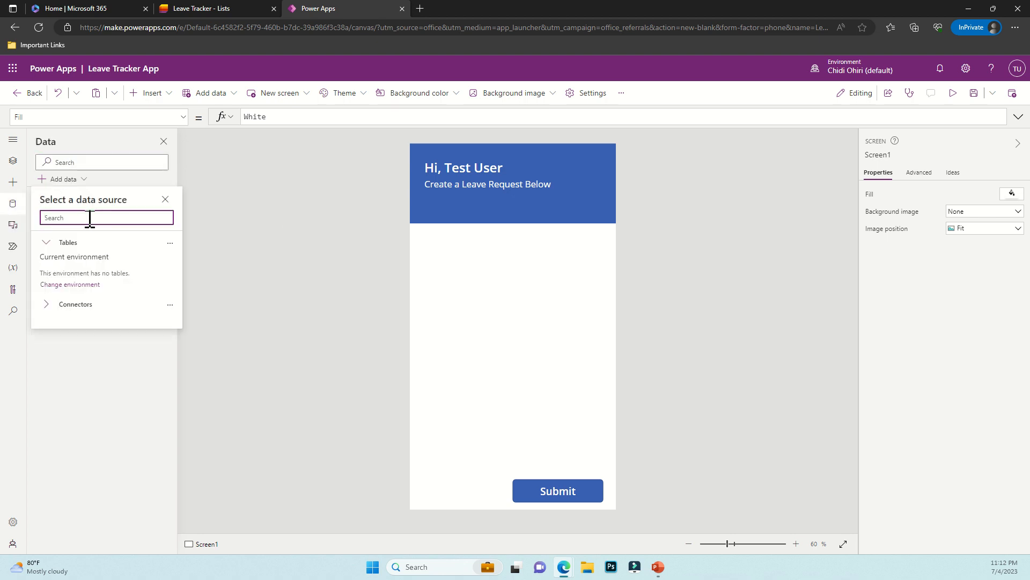
pyautogui.write('sharep')
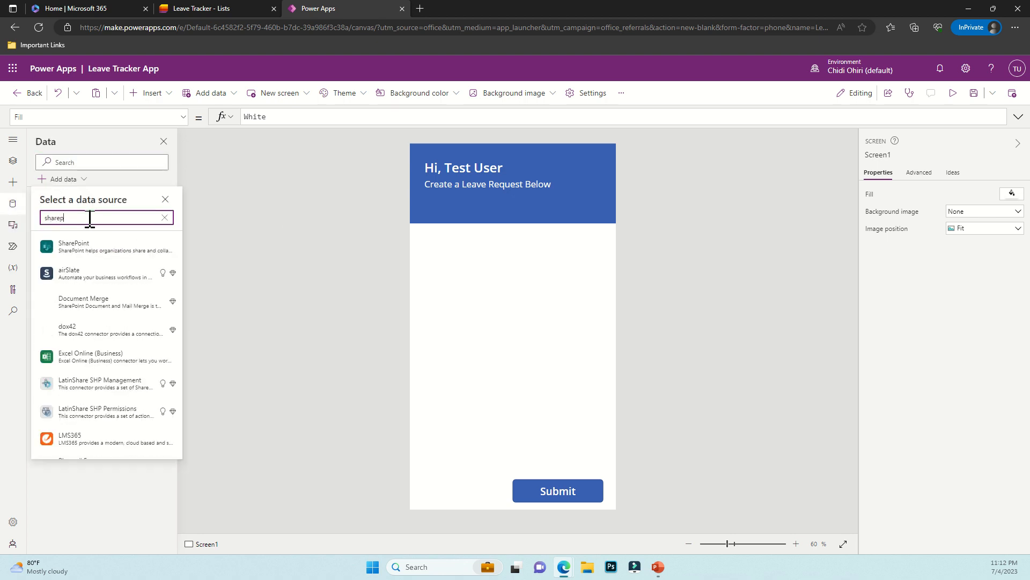
pyautogui.click(76, 250)
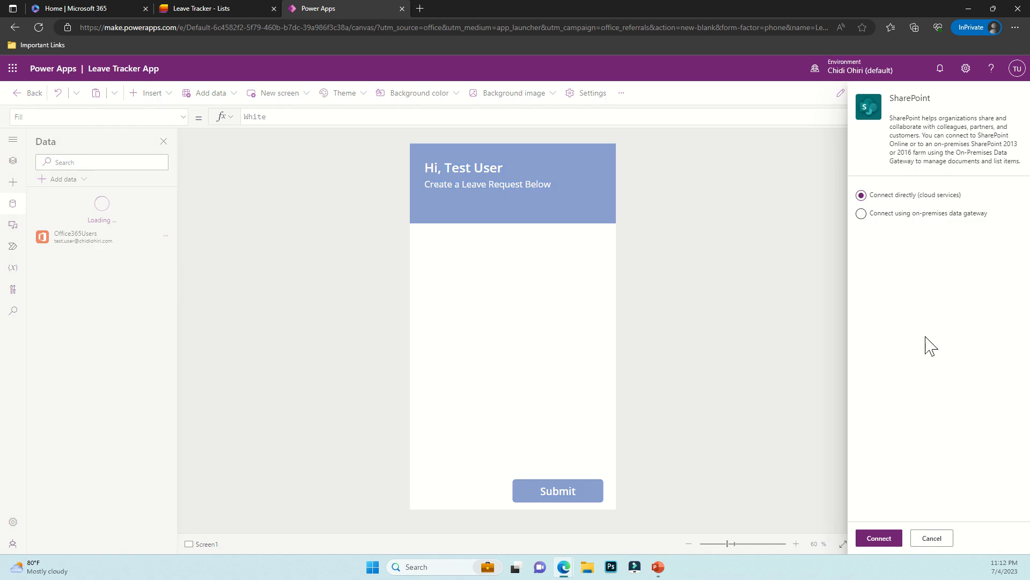
pyautogui.click(893, 541)
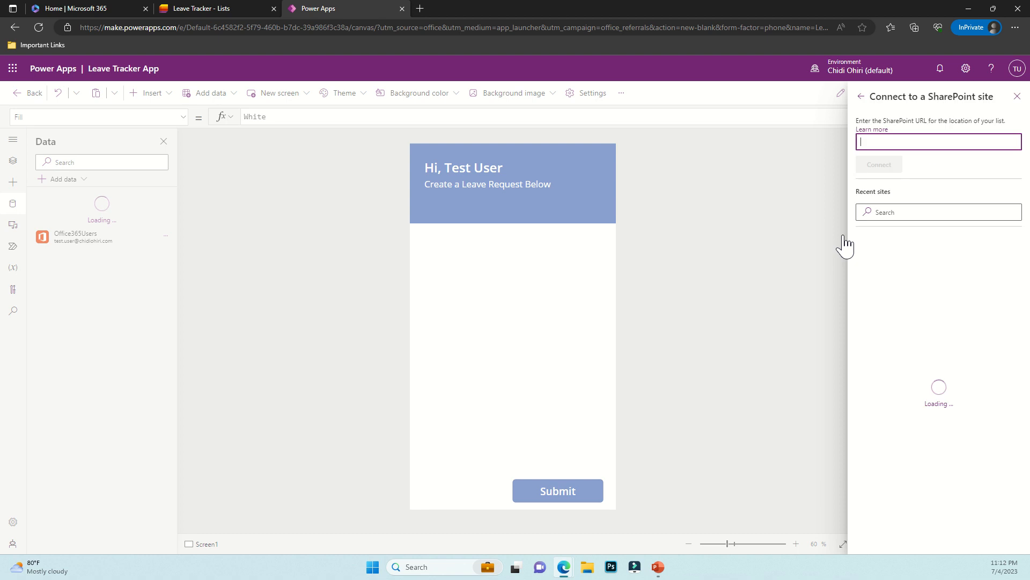
pyautogui.hotkey('ctrl', 'v')
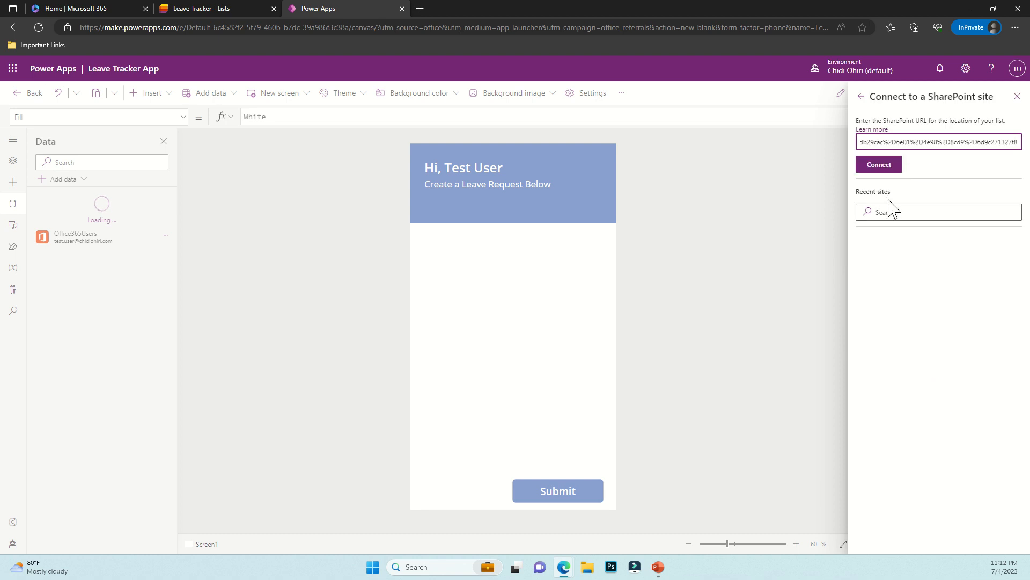
pyautogui.click(881, 165)
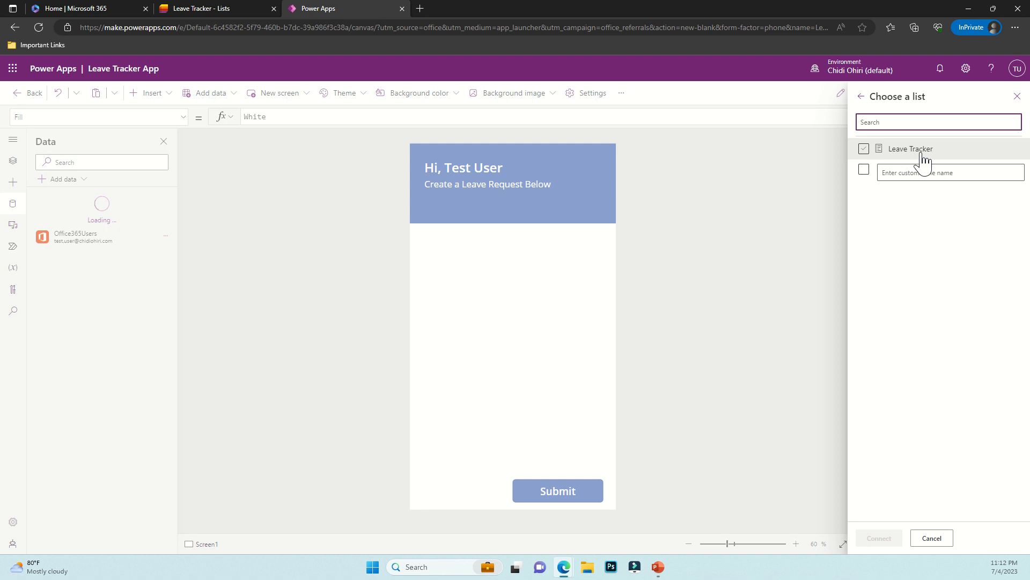
pyautogui.click(923, 158)
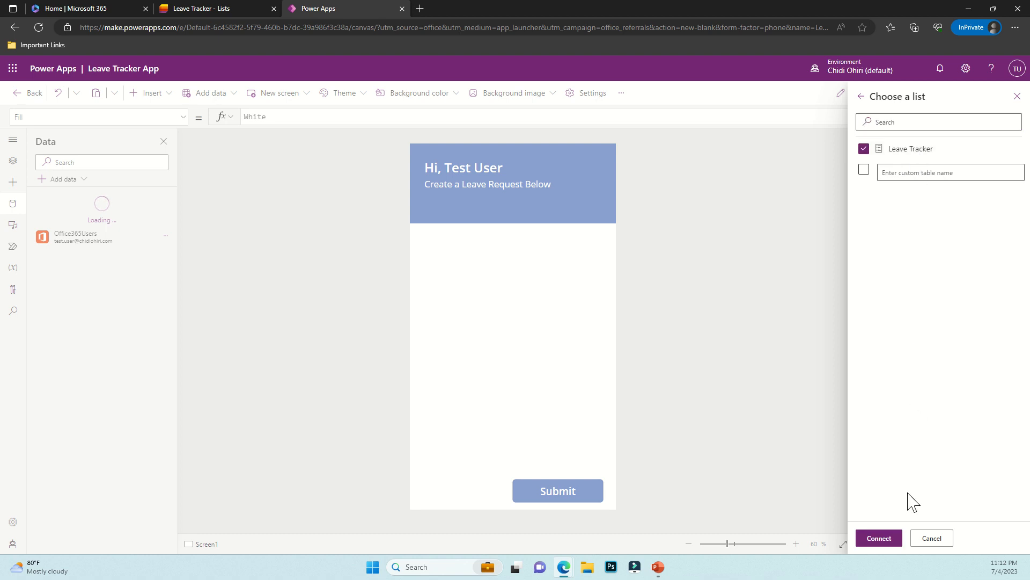
pyautogui.click(883, 540)
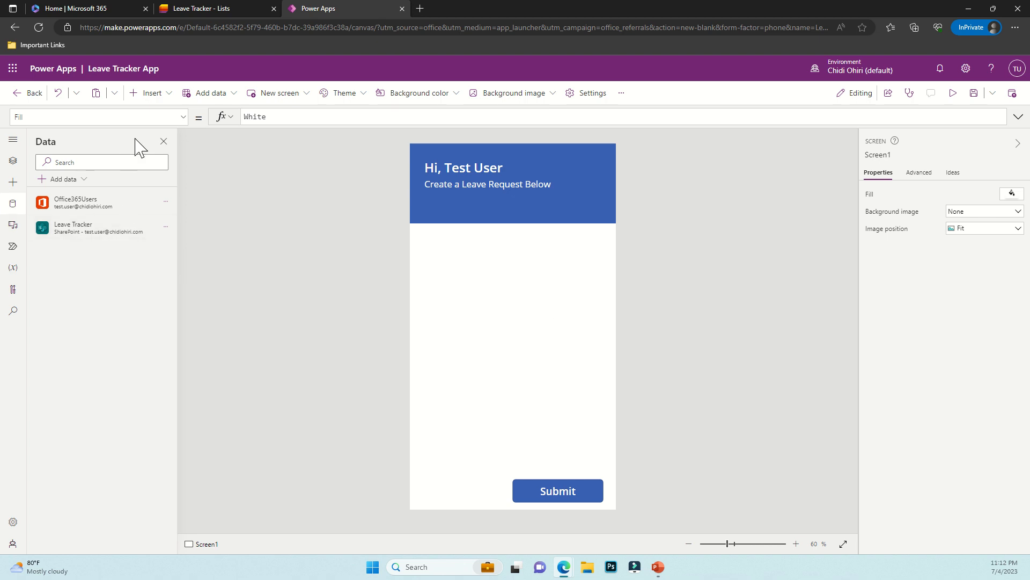
# Insert an Edit form below the header, bind it to Leave Tracker, and preview it
pyautogui.click(163, 105)
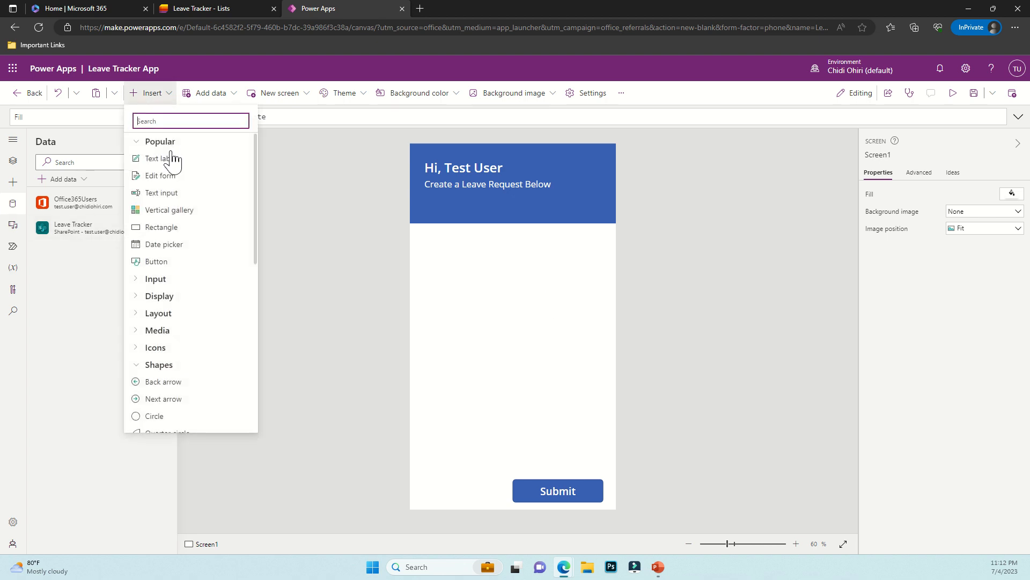
pyautogui.click(170, 186)
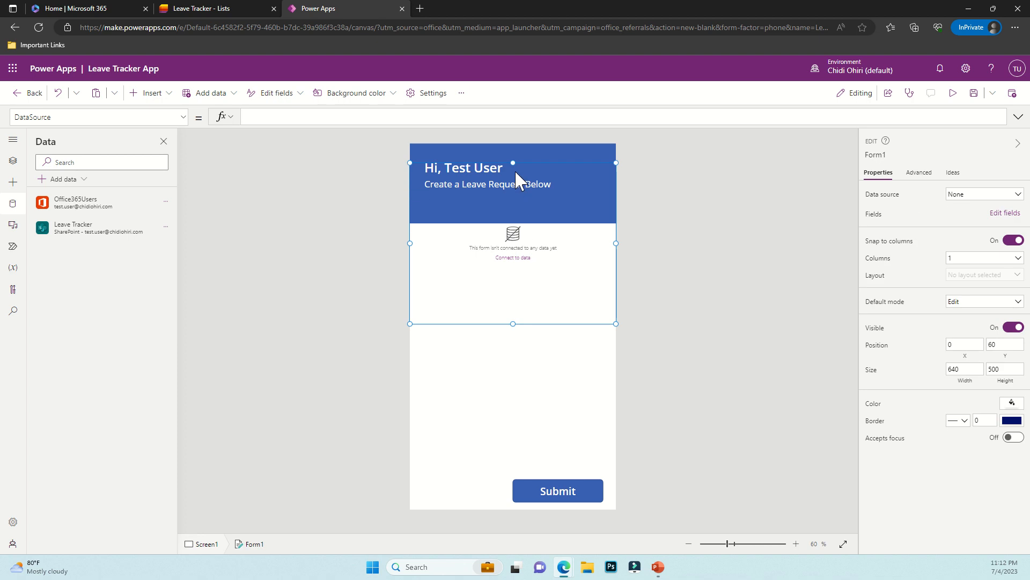
pyautogui.moveTo(533, 166); pyautogui.dragTo(530, 249)
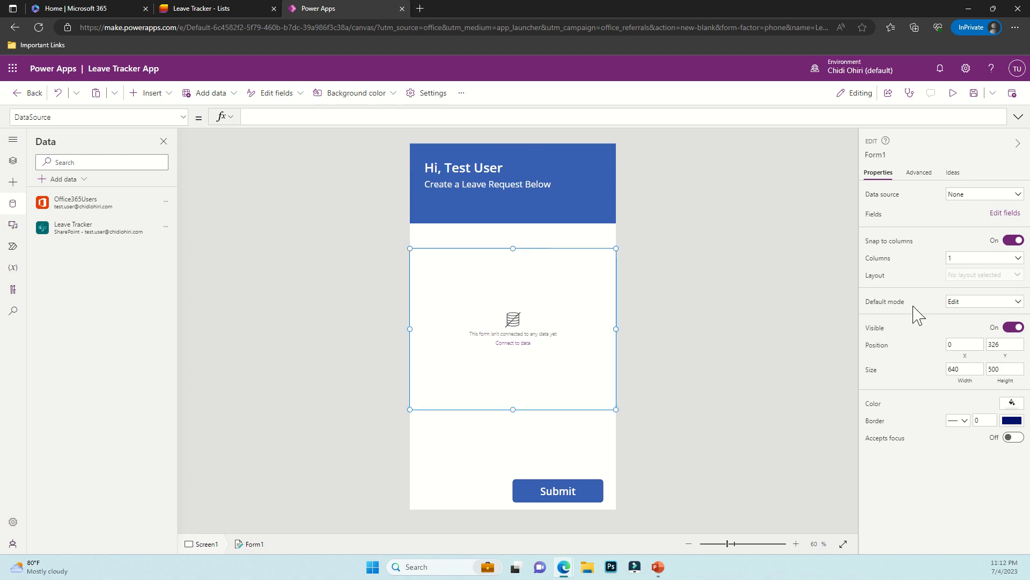
pyautogui.click(974, 207)
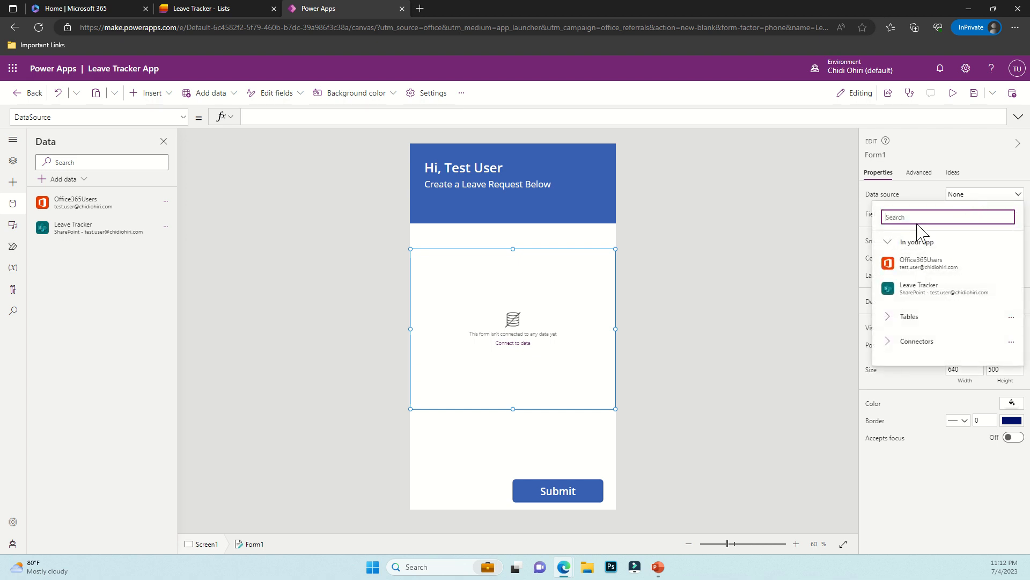
pyautogui.click(922, 294)
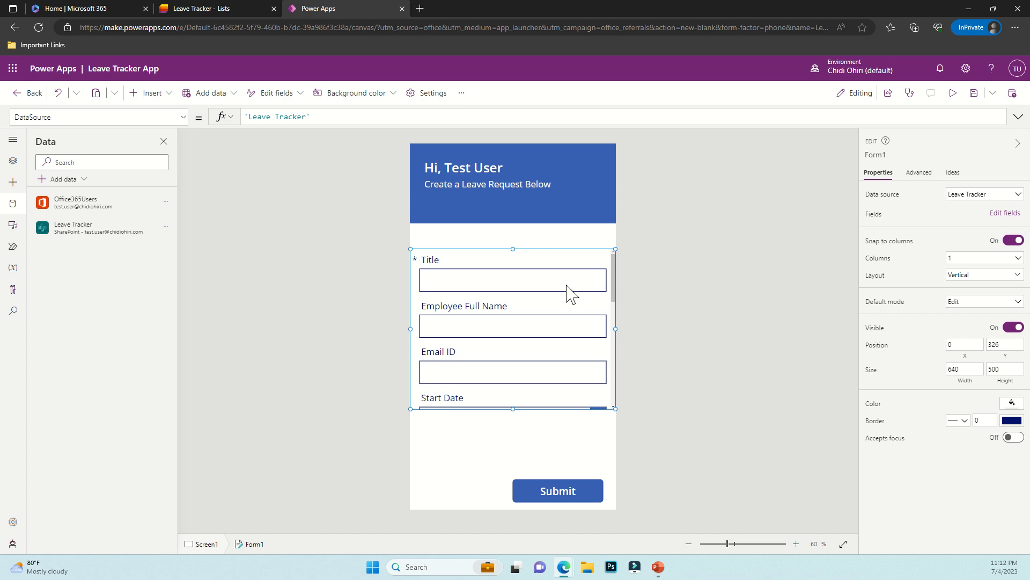
pyautogui.click(953, 93)
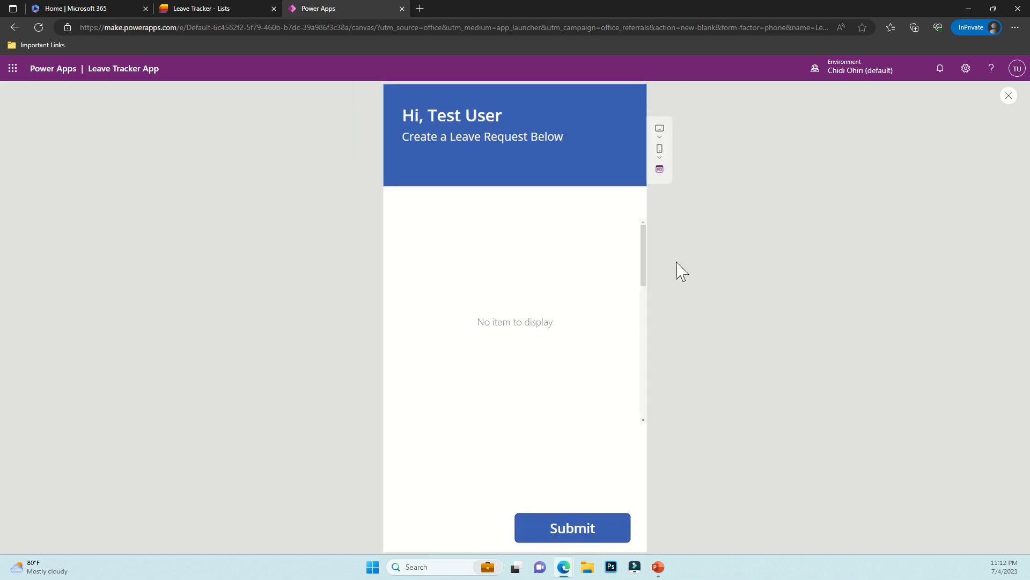
pyautogui.click(1008, 97)
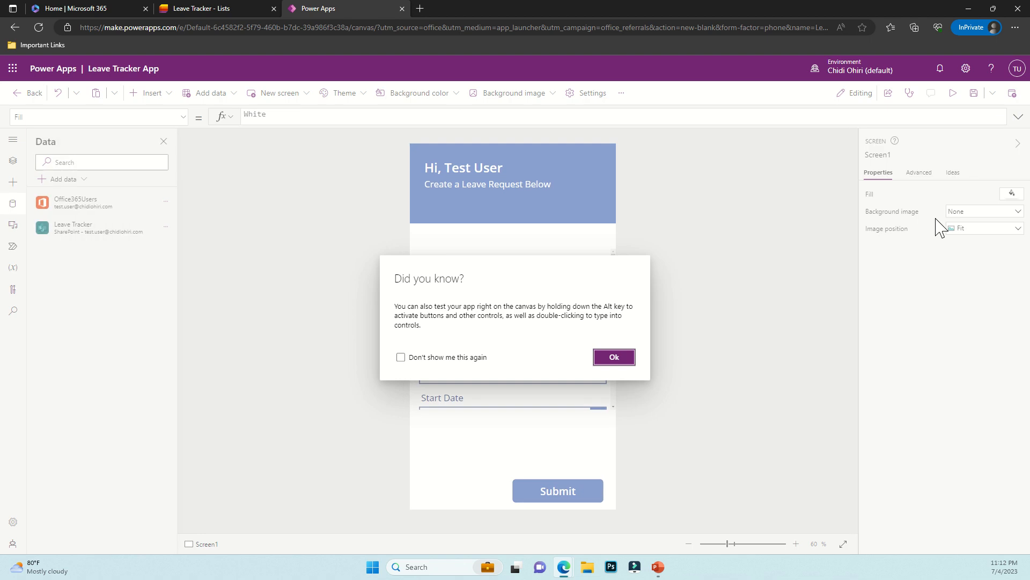
# Set Form1's default mode to New and preview the app
pyautogui.click(476, 359)
pyautogui.click(615, 357)
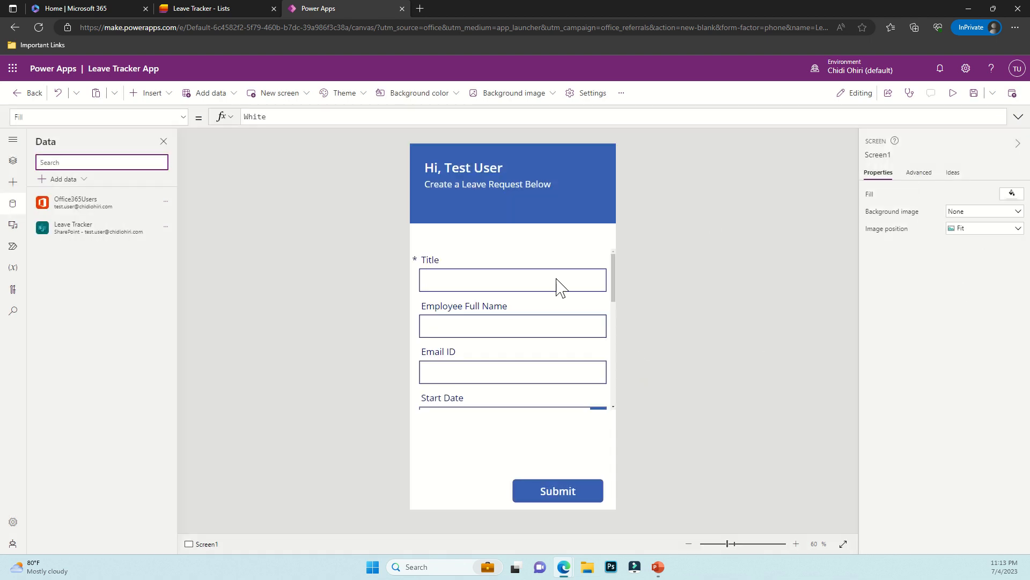
pyautogui.click(13, 160)
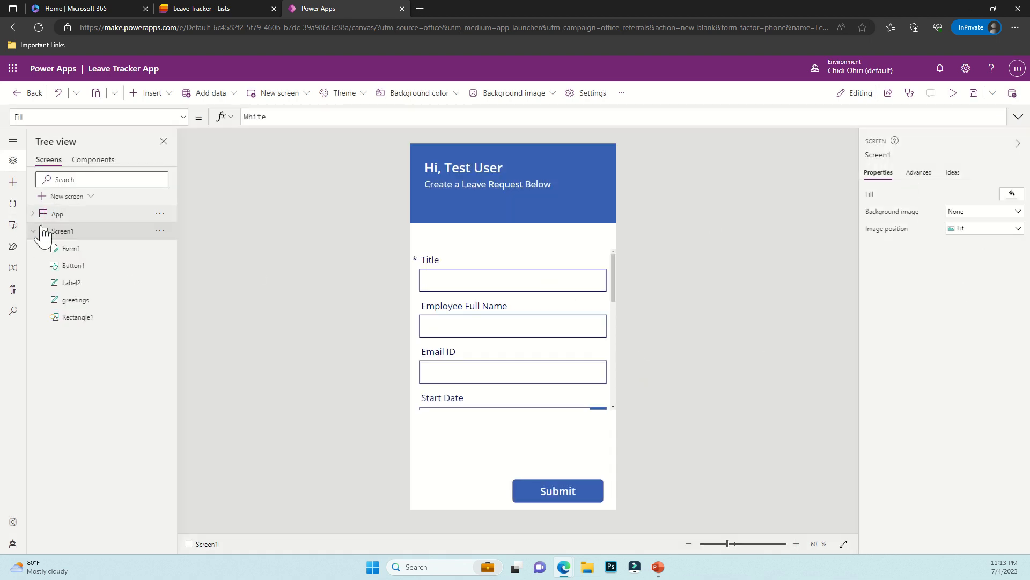
pyautogui.click(71, 249)
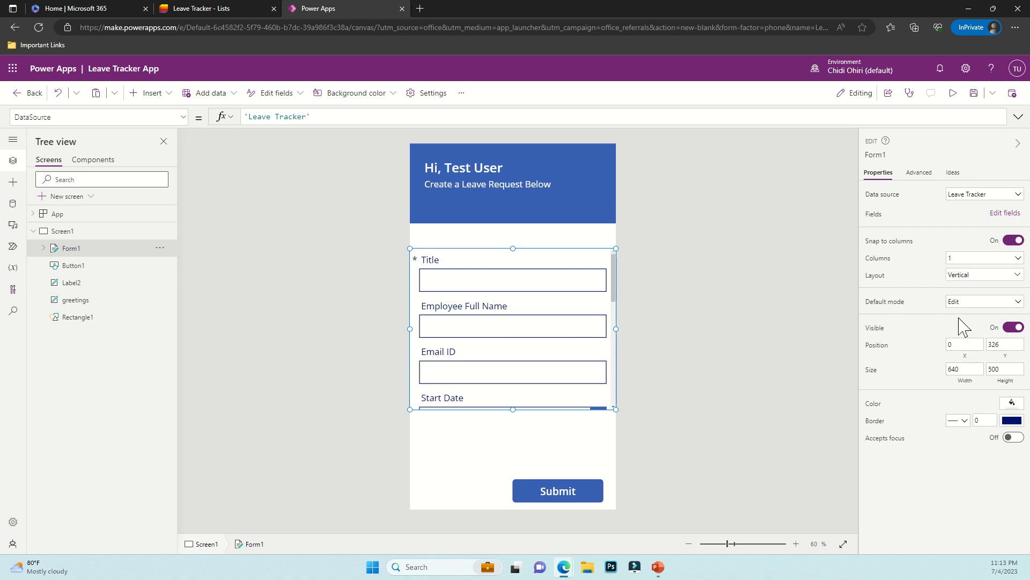
pyautogui.click(960, 301)
pyautogui.click(959, 334)
pyautogui.click(954, 96)
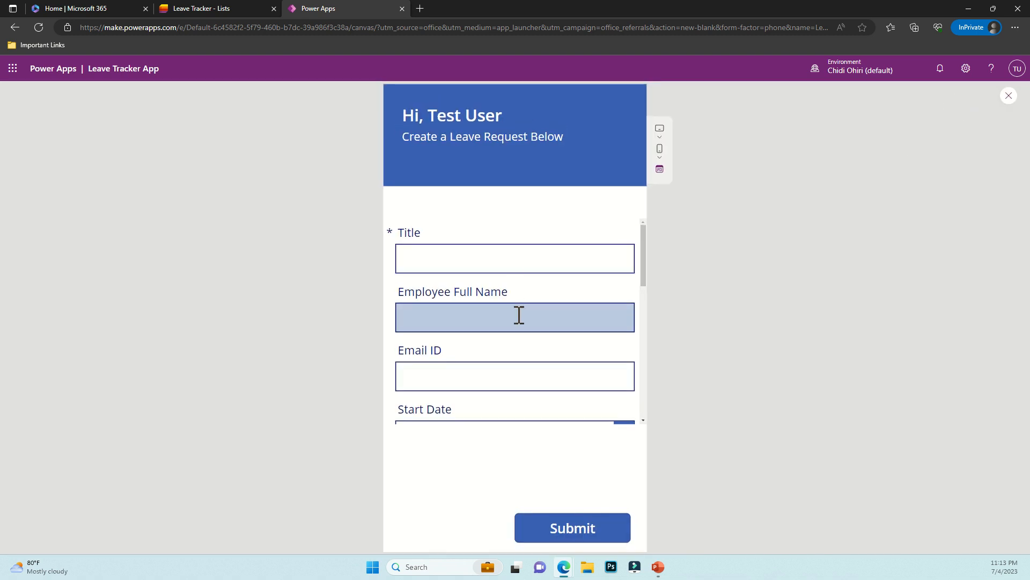
pyautogui.click(1009, 97)
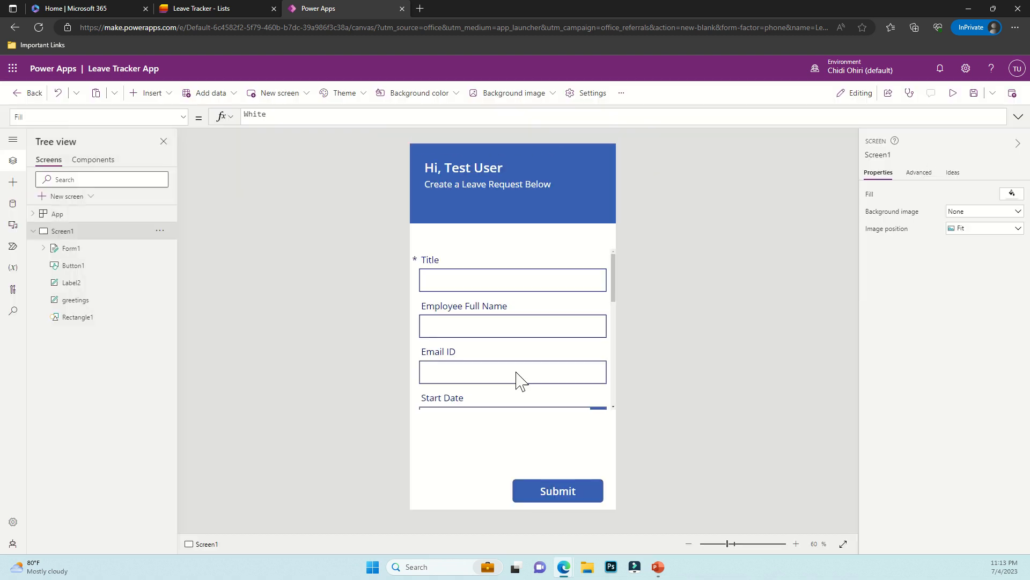
# Scroll through the form, then select Form1 and open its Edit fields panel
pyautogui.click(504, 294)
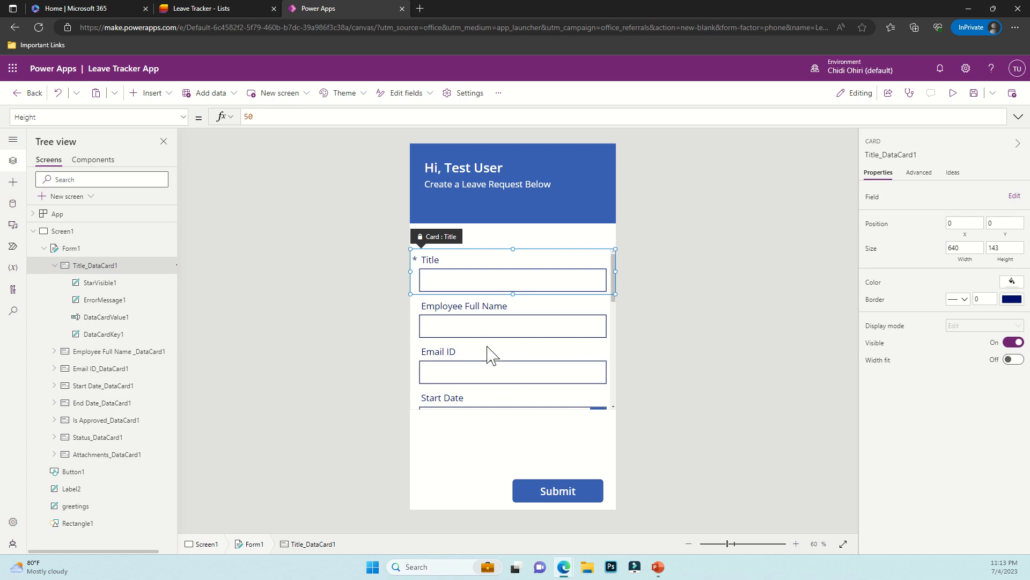
pyautogui.scroll(-5, 492, 352)
pyautogui.scroll(-5, 519, 359)
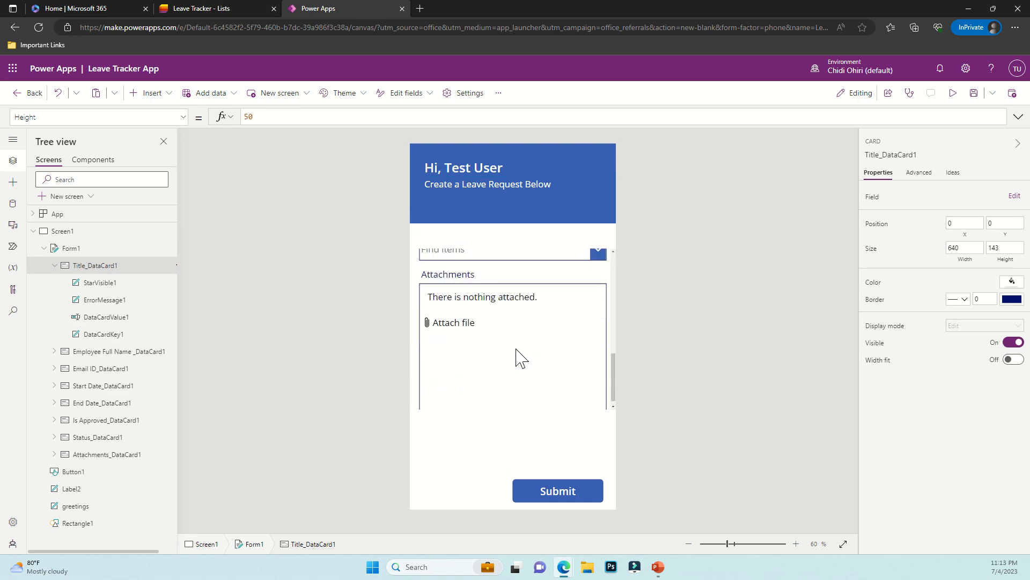
pyautogui.scroll(10, 519, 358)
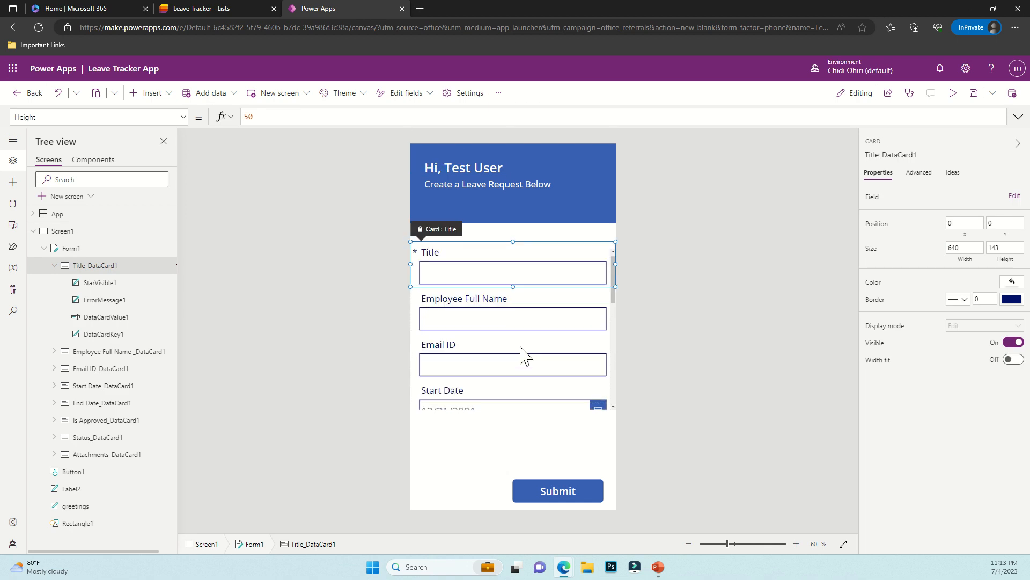
pyautogui.scroll(-10, 586, 375)
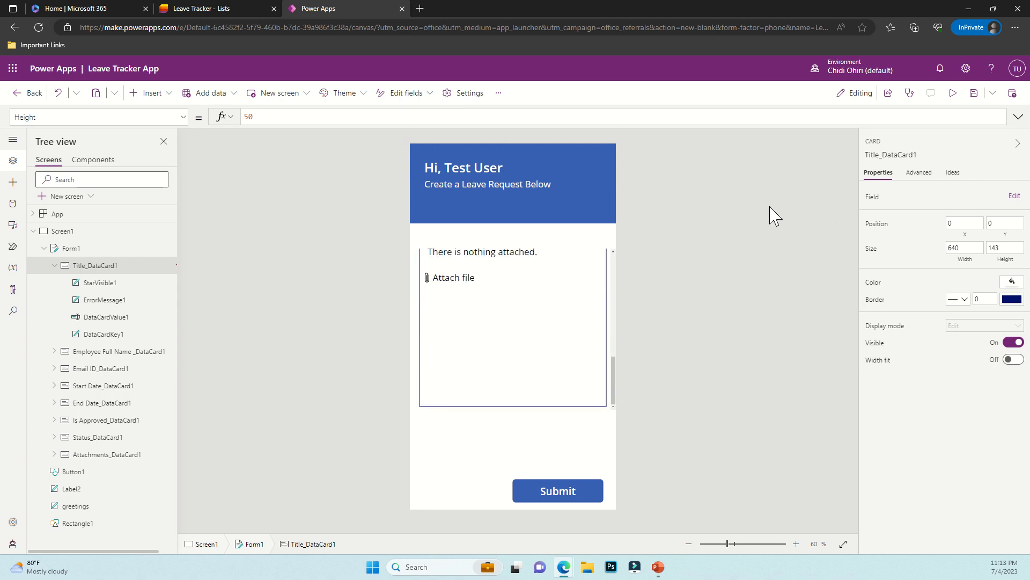
pyautogui.click(59, 251)
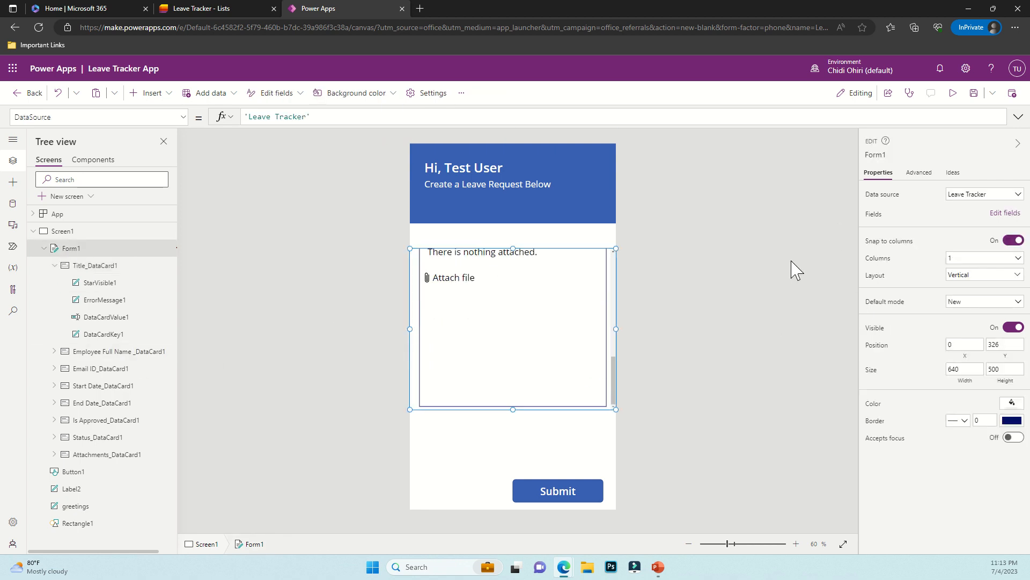
pyautogui.click(976, 215)
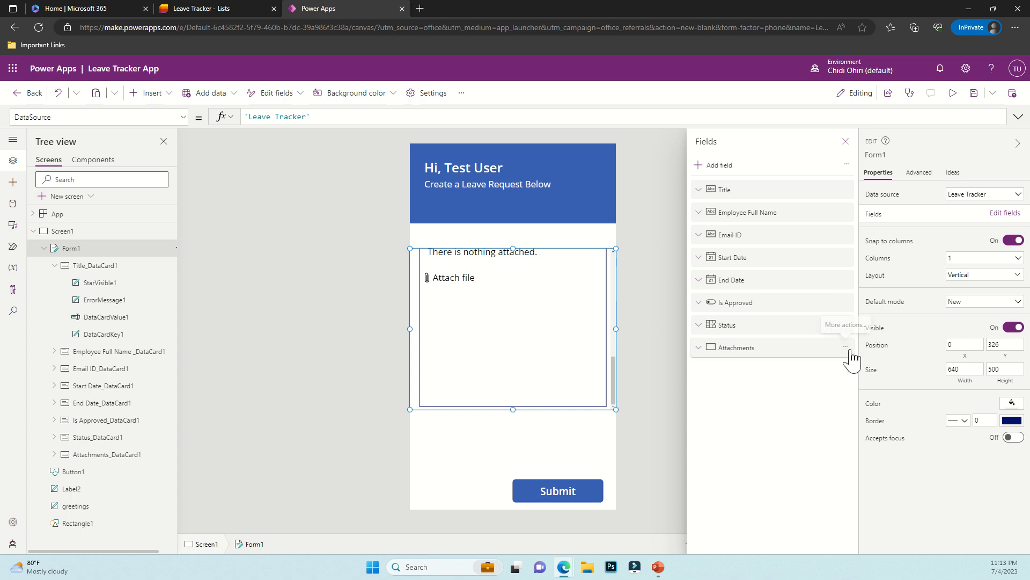
# Remove the Attachments, Status and Is Approved fields from Form1
pyautogui.click(846, 347)
pyautogui.click(867, 408)
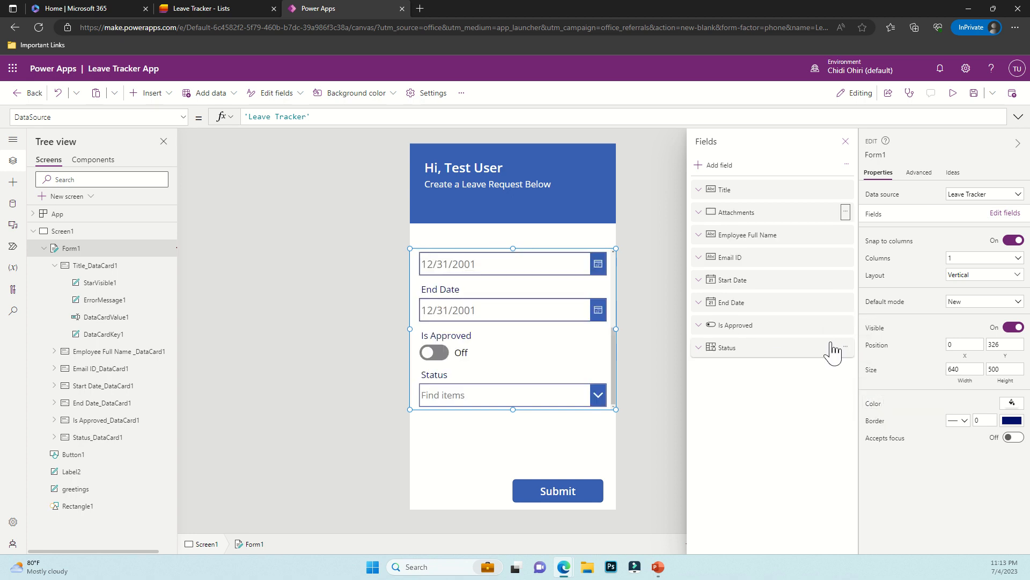
pyautogui.click(845, 325)
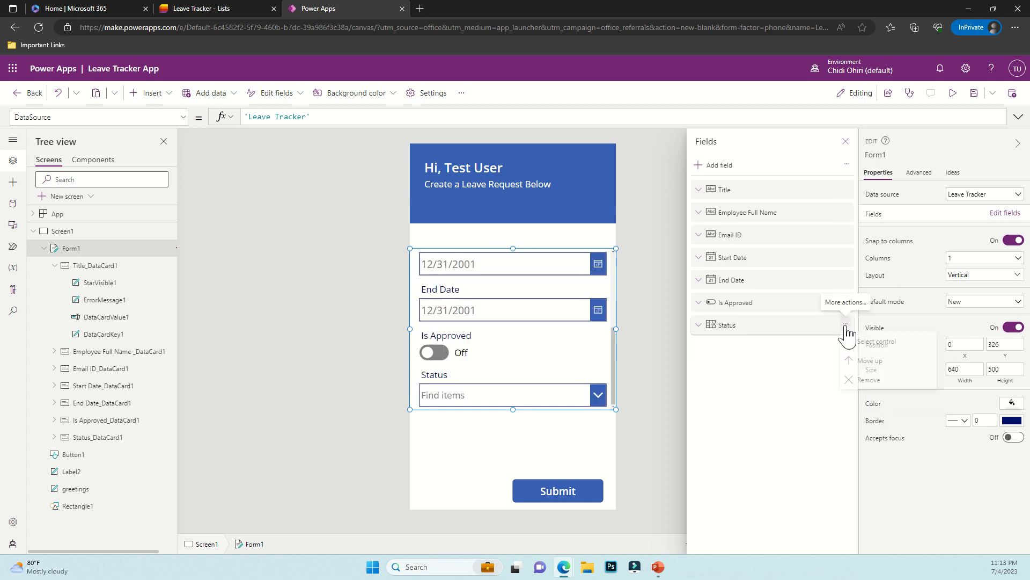
pyautogui.click(854, 380)
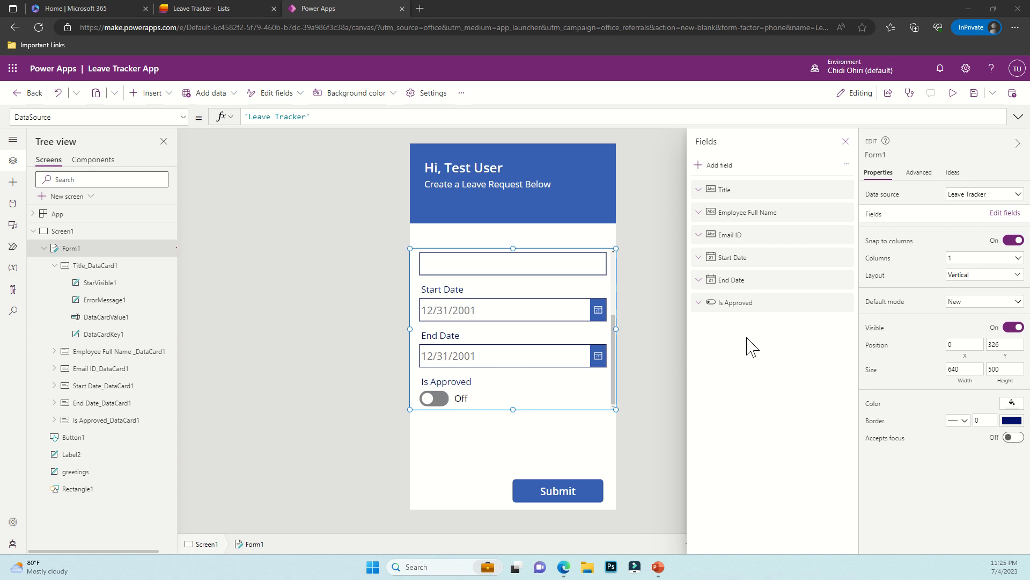
pyautogui.click(846, 302)
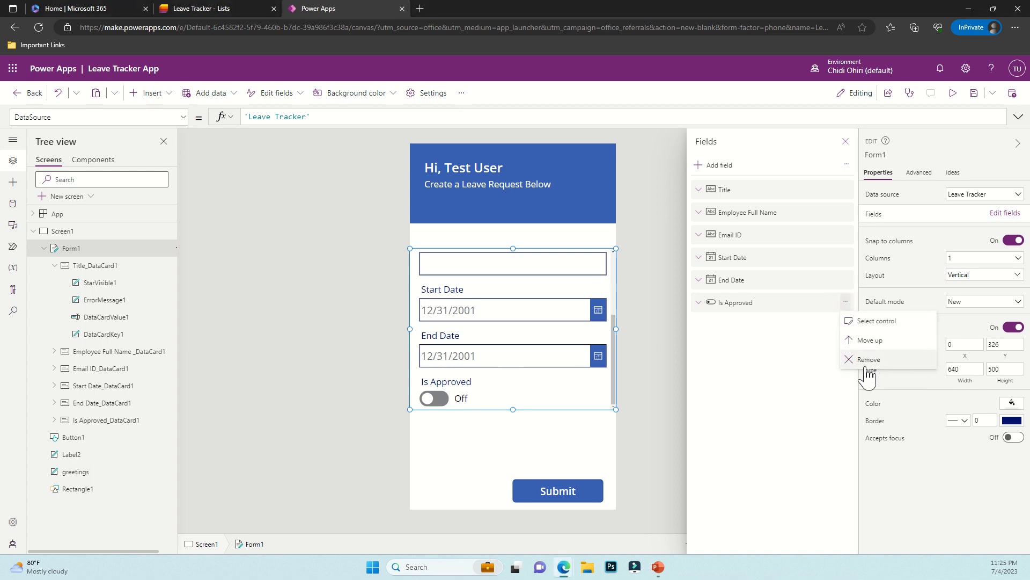
pyautogui.moveTo(735, 302); pyautogui.dragTo(738, 212)
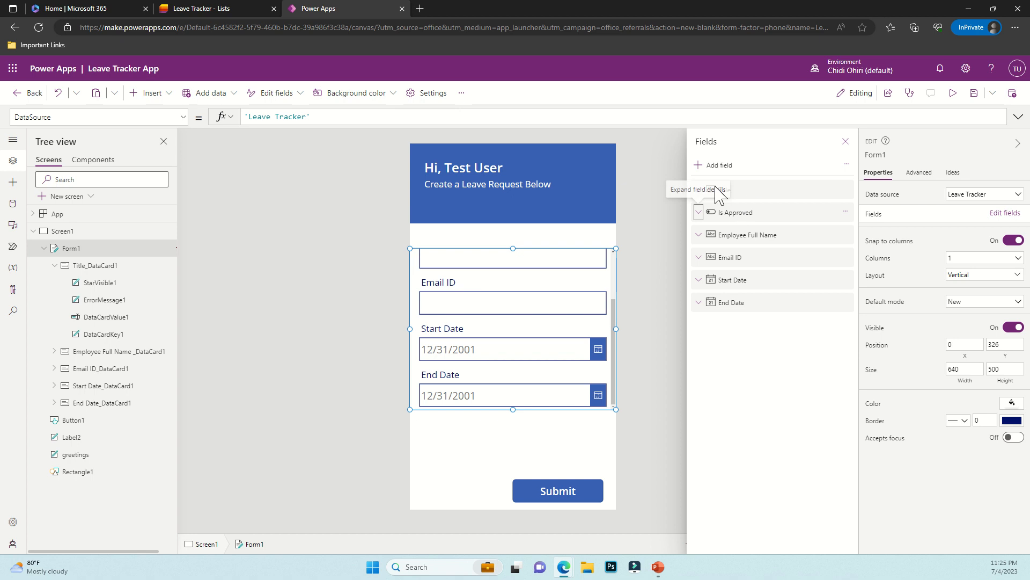
pyautogui.press('Delete')
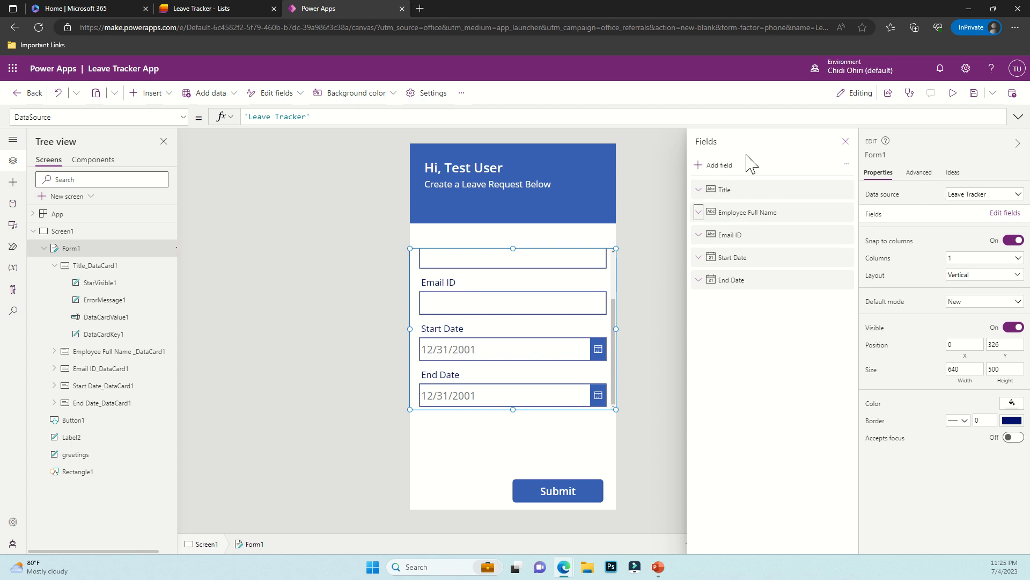
pyautogui.click(845, 141)
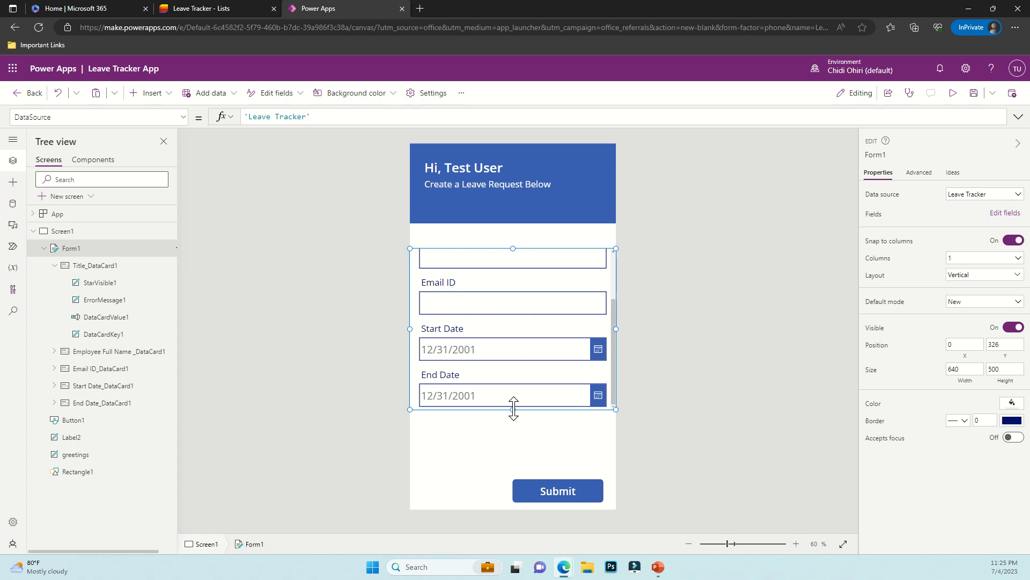
# Make Form1 taller, move it up beneath the header, and preview the result
pyautogui.moveTo(514, 409); pyautogui.dragTo(483, 476)
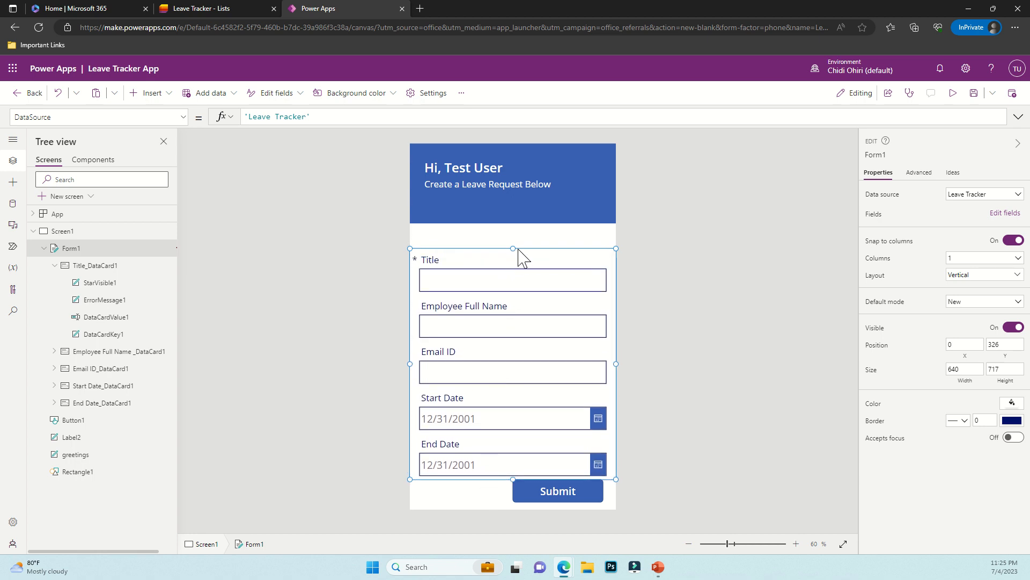
pyautogui.moveTo(517, 247); pyautogui.dragTo(516, 228)
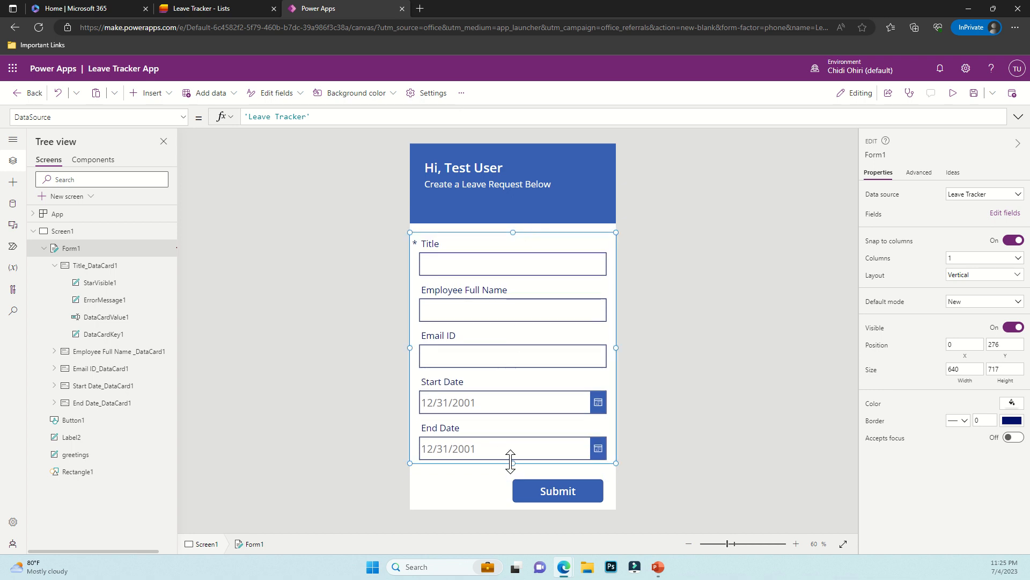
pyautogui.click(693, 349)
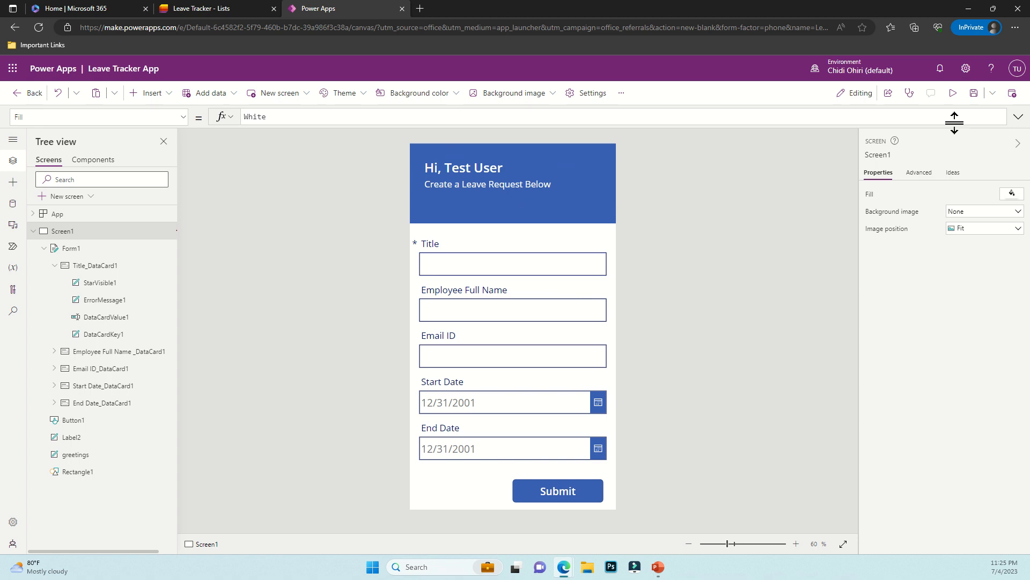
pyautogui.click(958, 101)
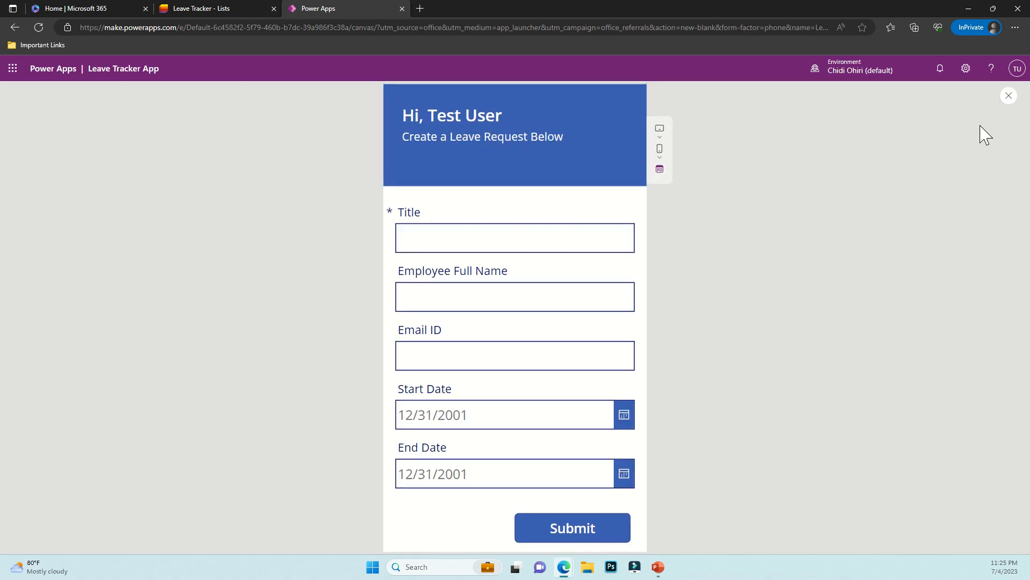
pyautogui.click(1009, 97)
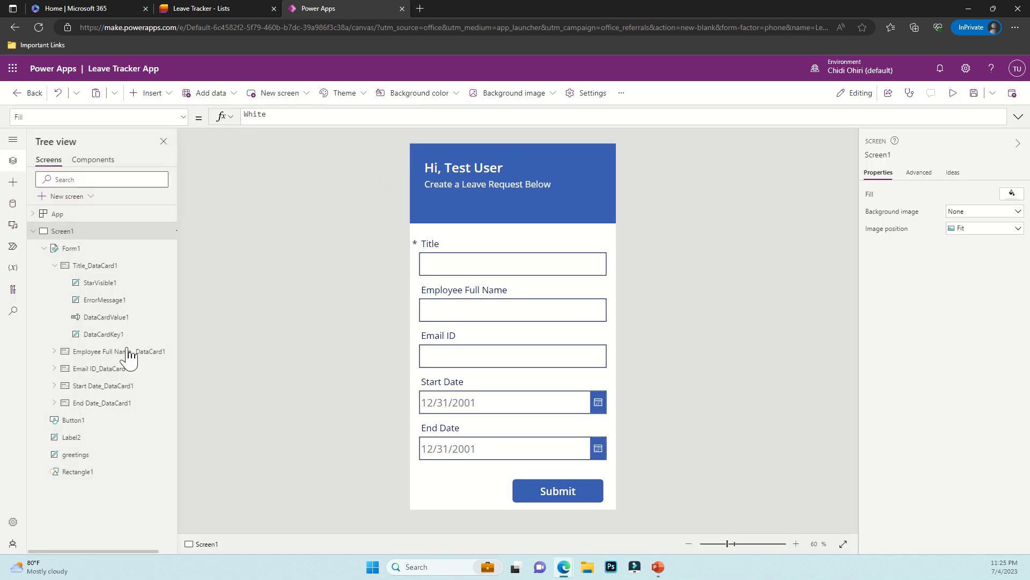
pyautogui.click(42, 249)
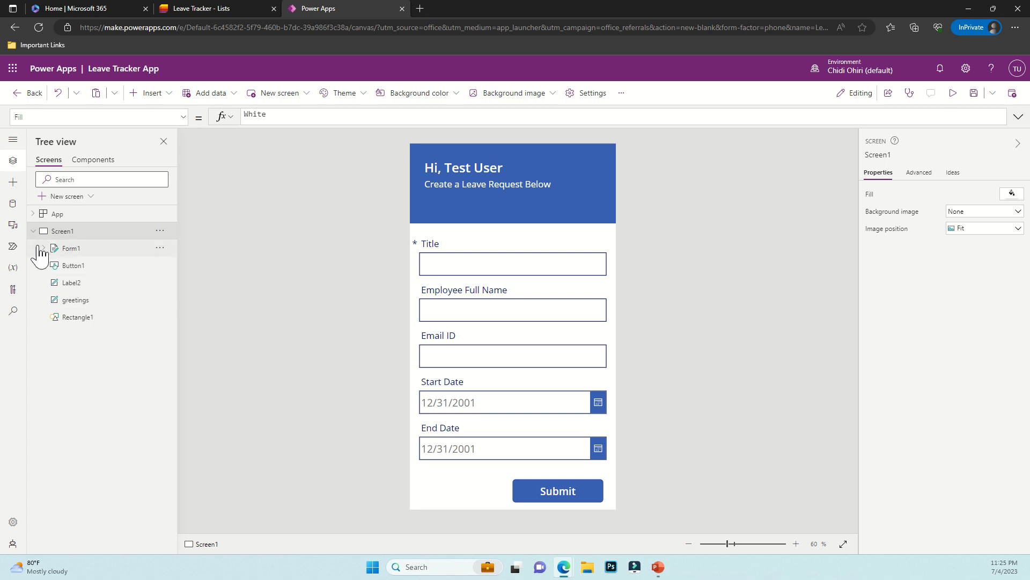
# Add a blank Screen2 with an enlarged, centred Check (badge) icon
pyautogui.click(64, 197)
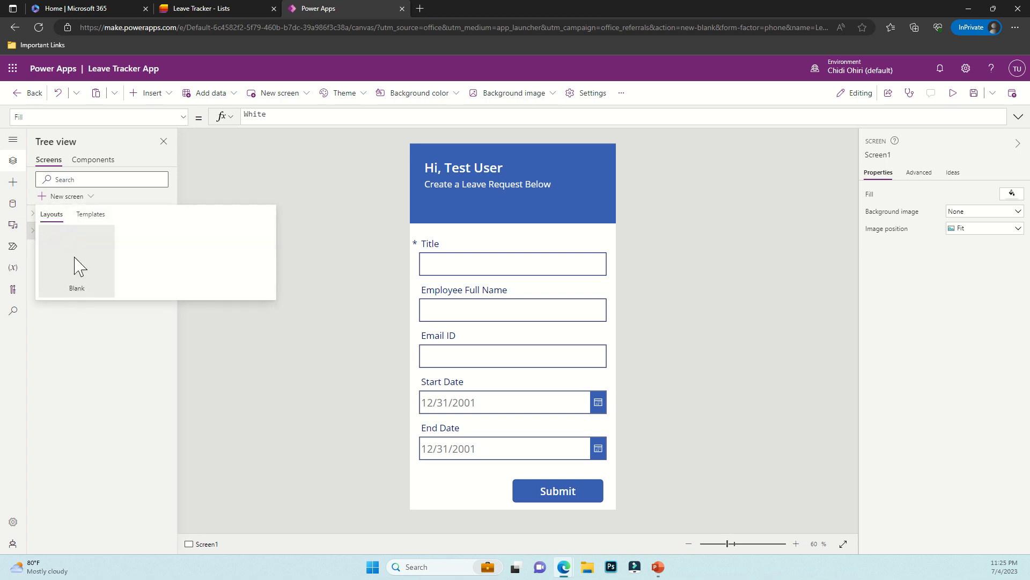
pyautogui.click(65, 262)
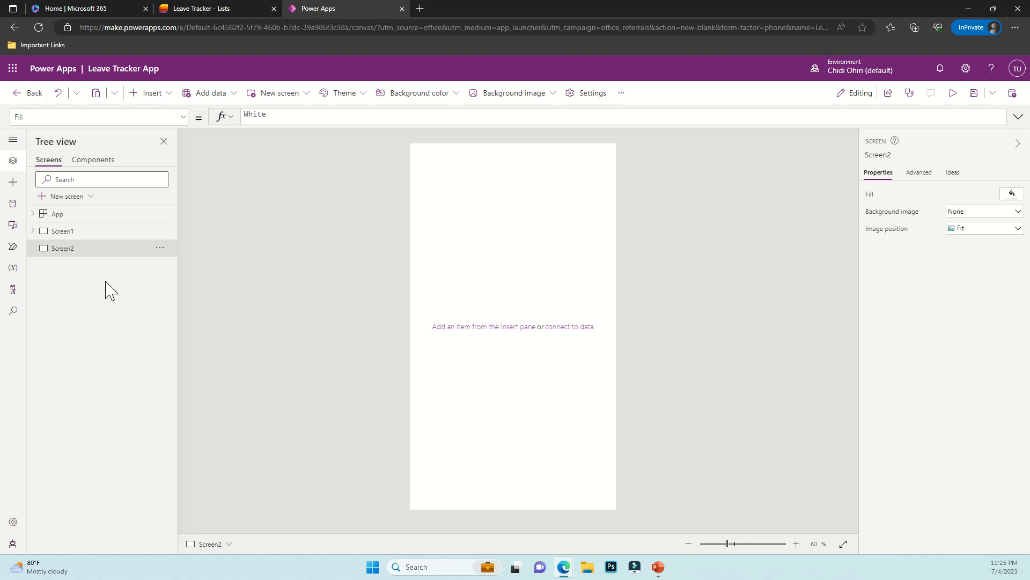
pyautogui.click(146, 94)
pyautogui.write('che')
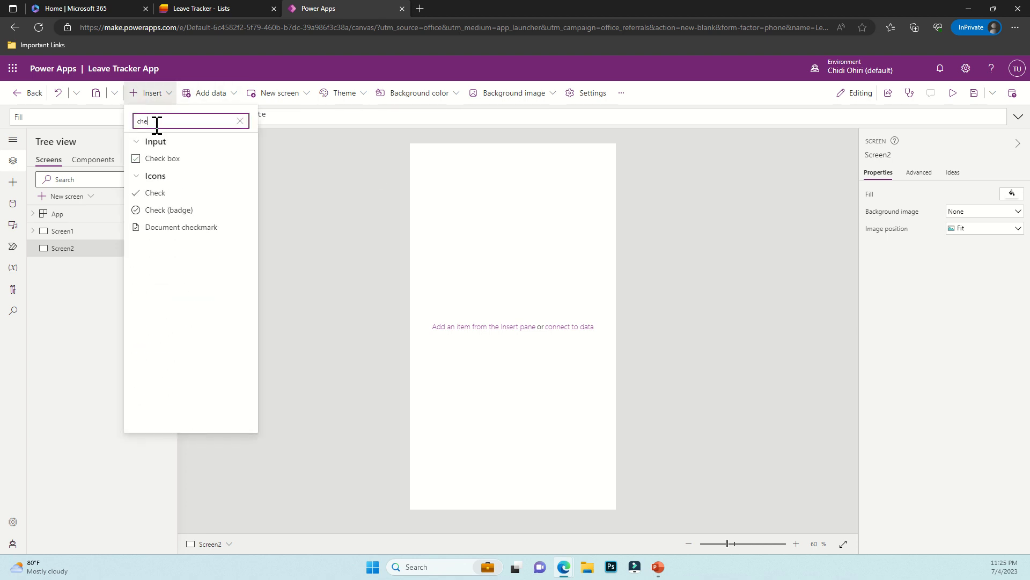
pyautogui.write('ck')
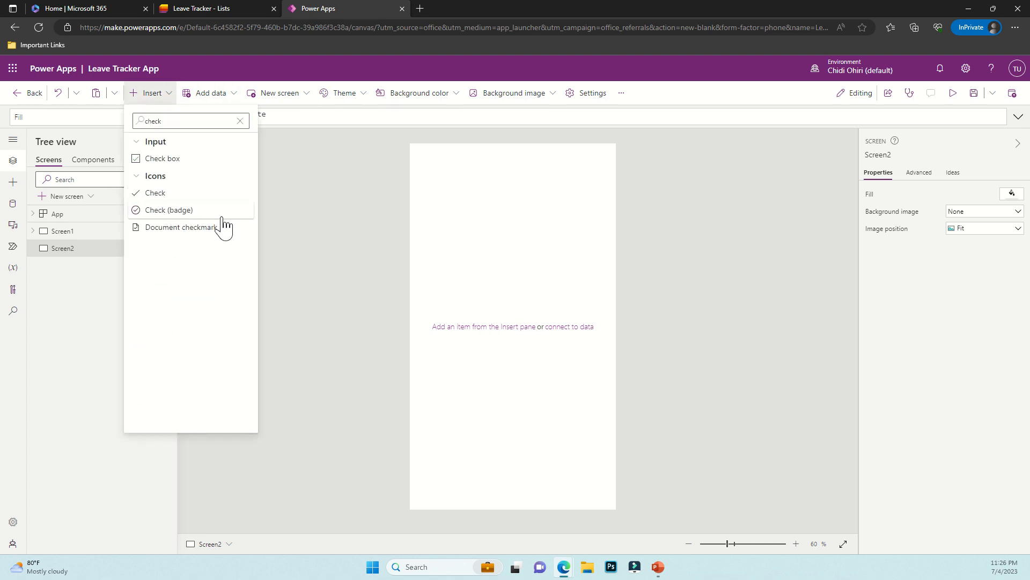
pyautogui.moveTo(220, 217); pyautogui.dragTo(517, 292)
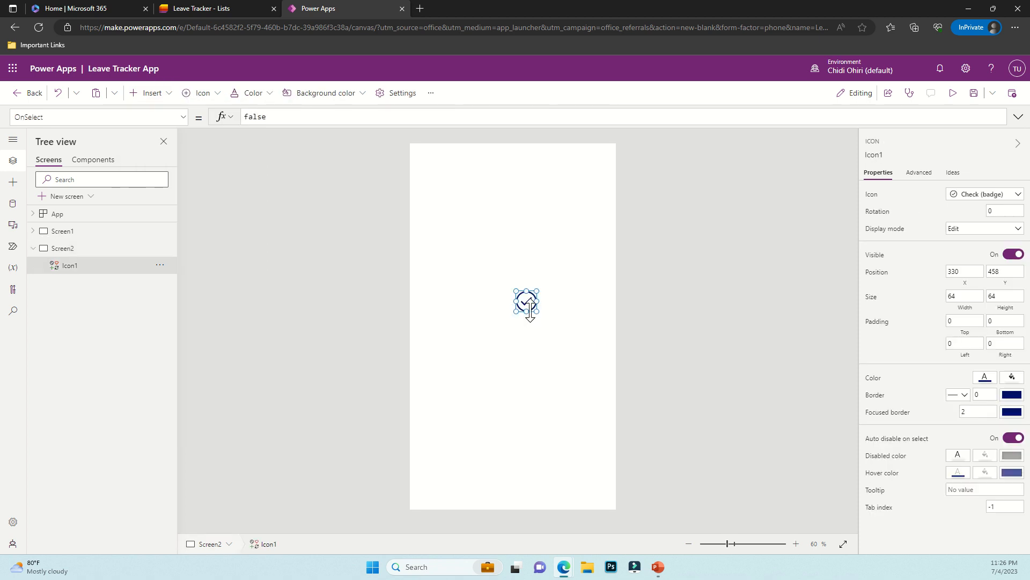
pyautogui.moveTo(543, 326); pyautogui.dragTo(526, 295)
pyautogui.click(532, 373)
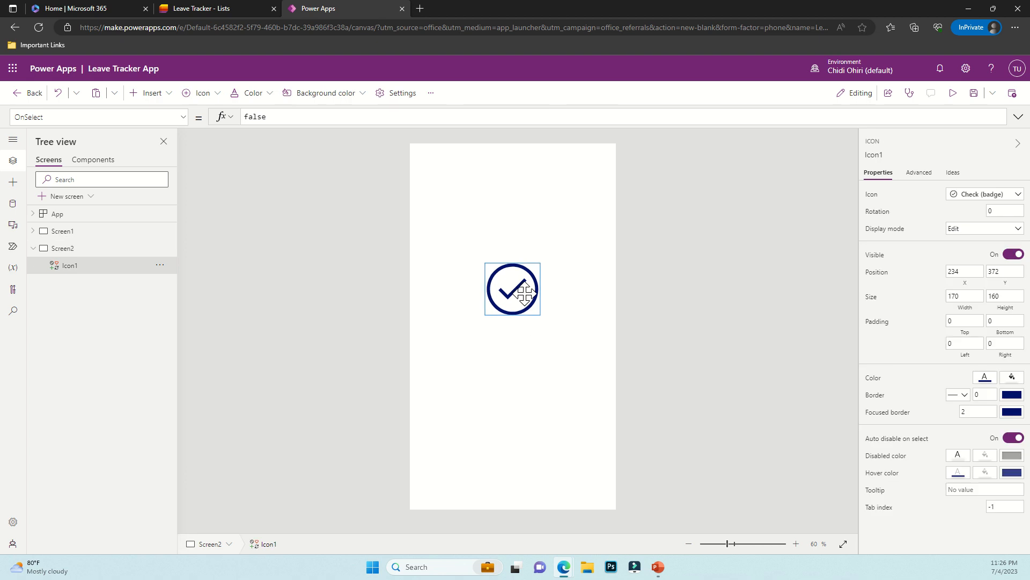
# Colour the check icon green
pyautogui.click(985, 379)
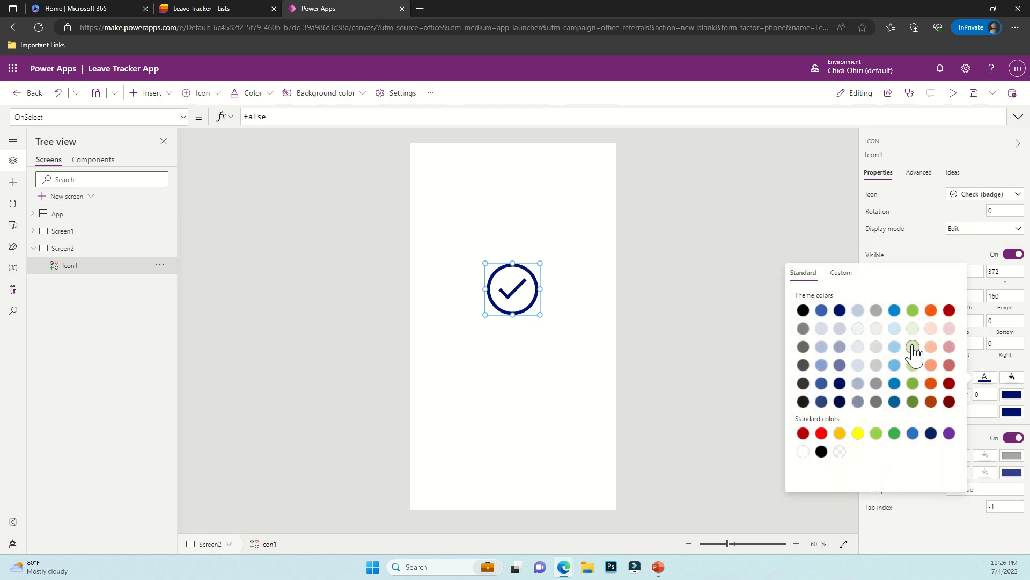
pyautogui.click(876, 433)
pyautogui.click(536, 363)
pyautogui.click(515, 299)
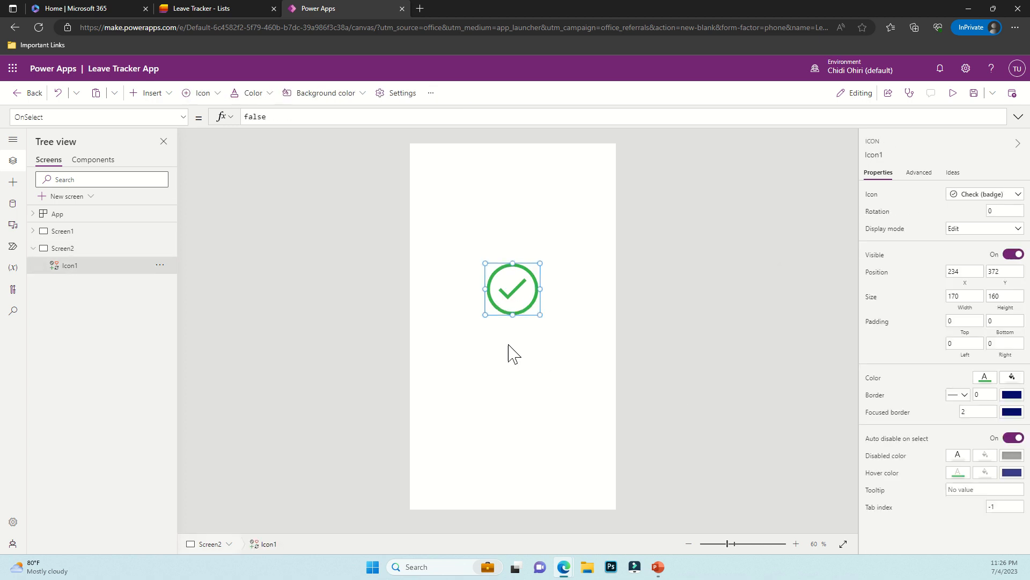
pyautogui.click(529, 398)
# Add a label below the check icon reading 'Your leave request has been sent to your manager for approval. Fingers crossed!'
pyautogui.click(161, 94)
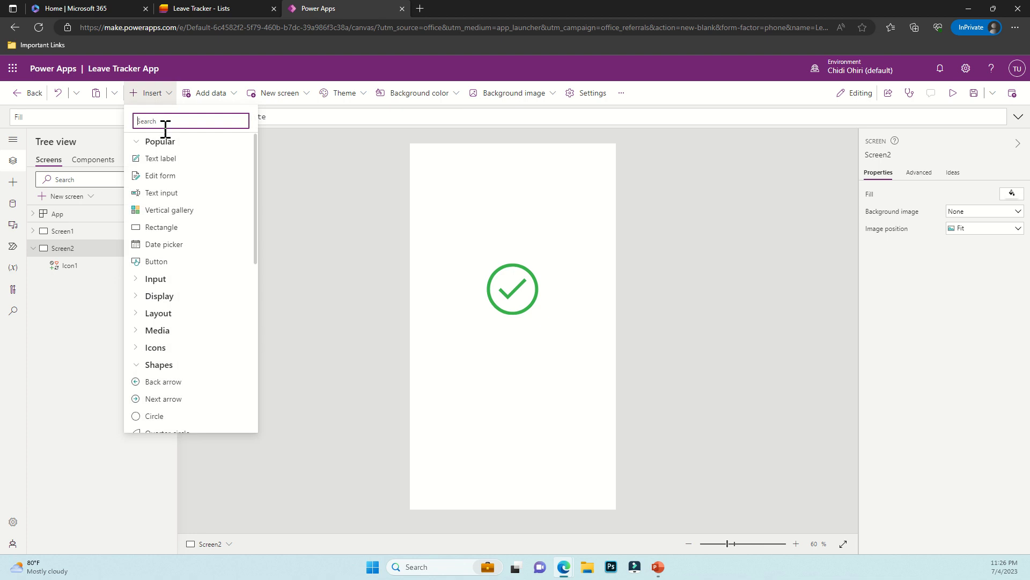
pyautogui.click(161, 159)
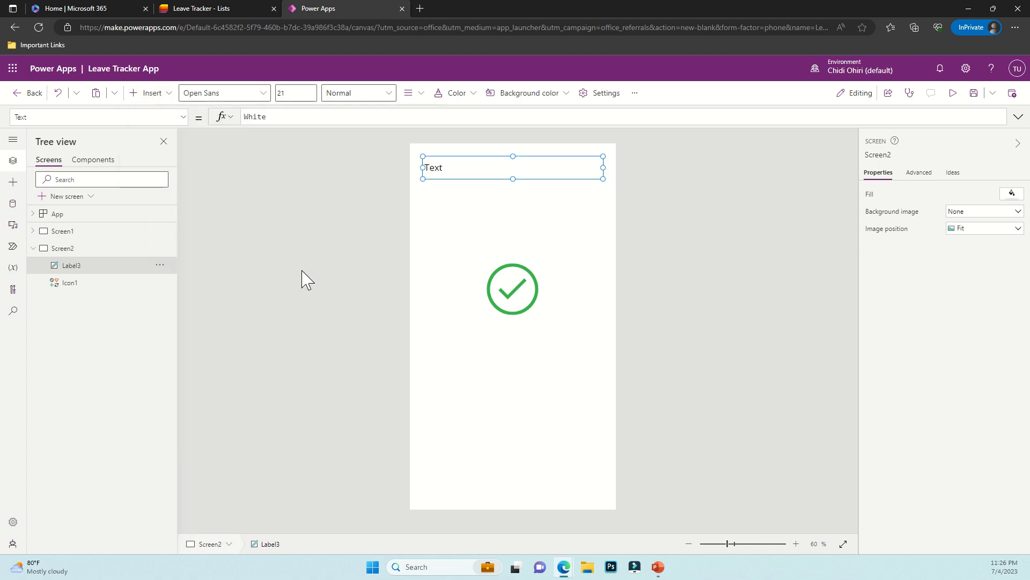
pyautogui.moveTo(449, 175); pyautogui.dragTo(458, 331)
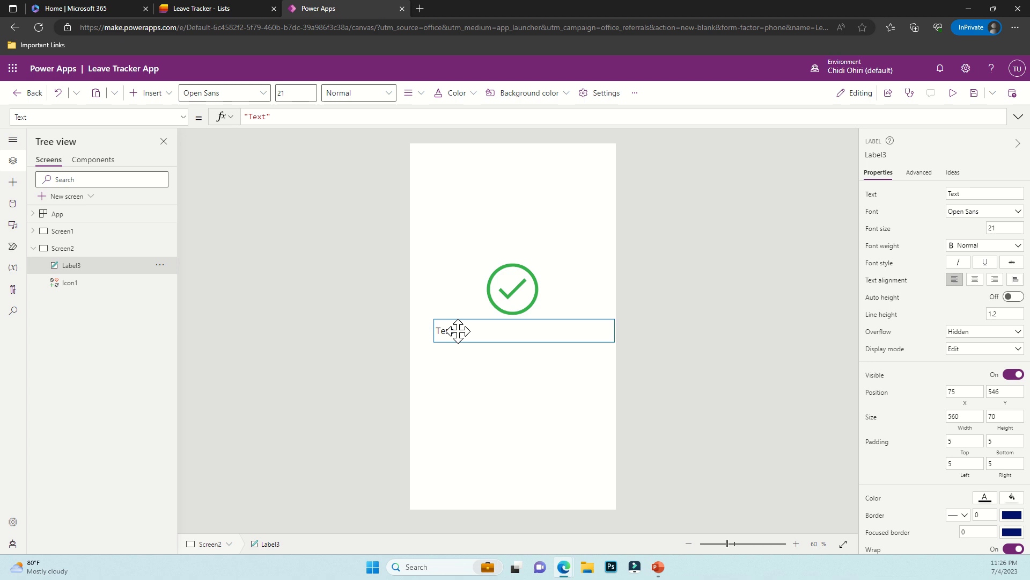
pyautogui.doubleClick(260, 117)
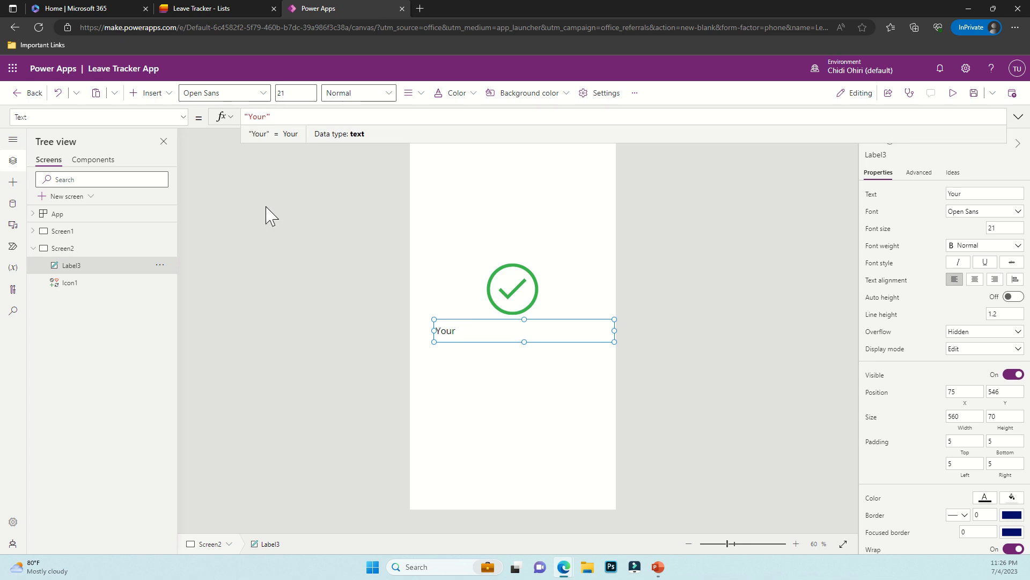
pyautogui.write('leave ')
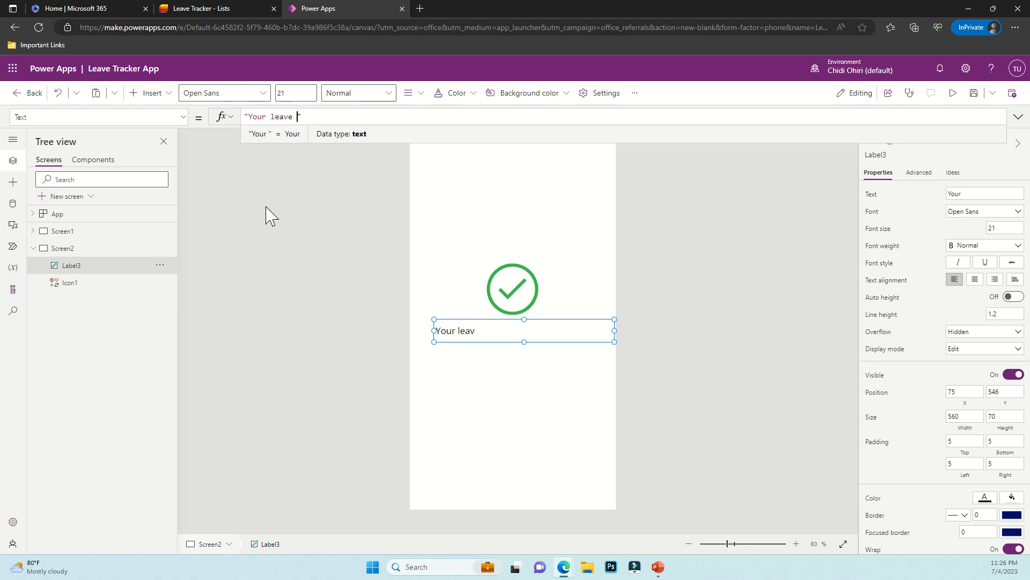
pyautogui.write('request ha')
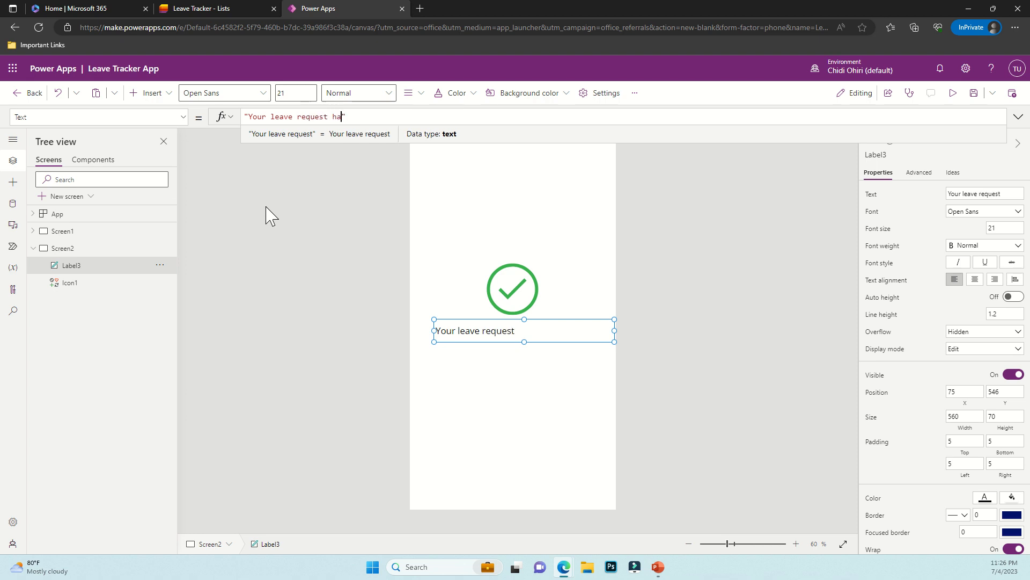
pyautogui.write('s been')
pyautogui.press('BackSpace')
pyautogui.write('en')
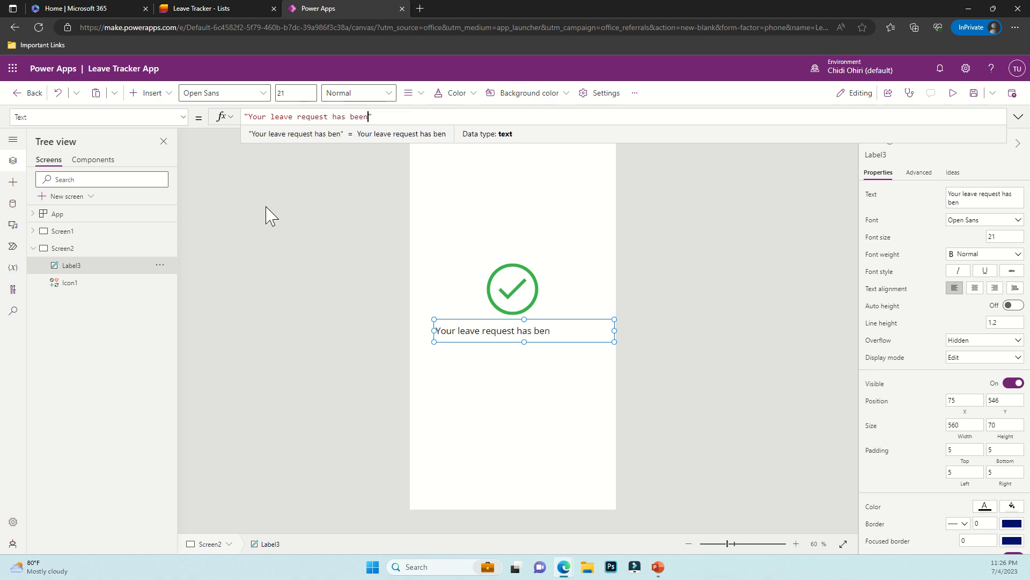
pyautogui.write(' sent to your')
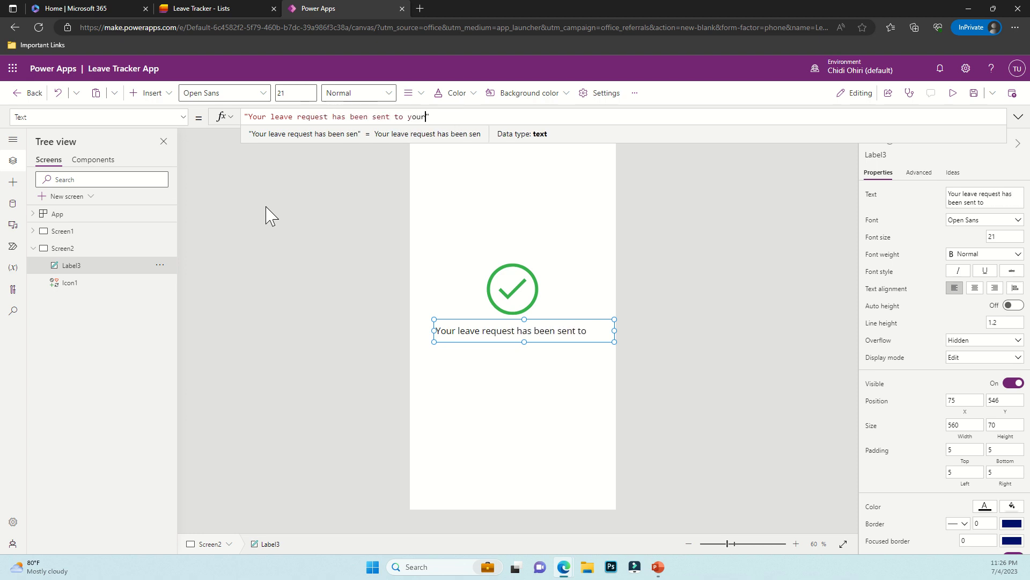
pyautogui.write(' manahge')
pyautogui.press('BackSpace')
pyautogui.press('BackSpace')
pyautogui.press('BackSpace')
pyautogui.write('ger')
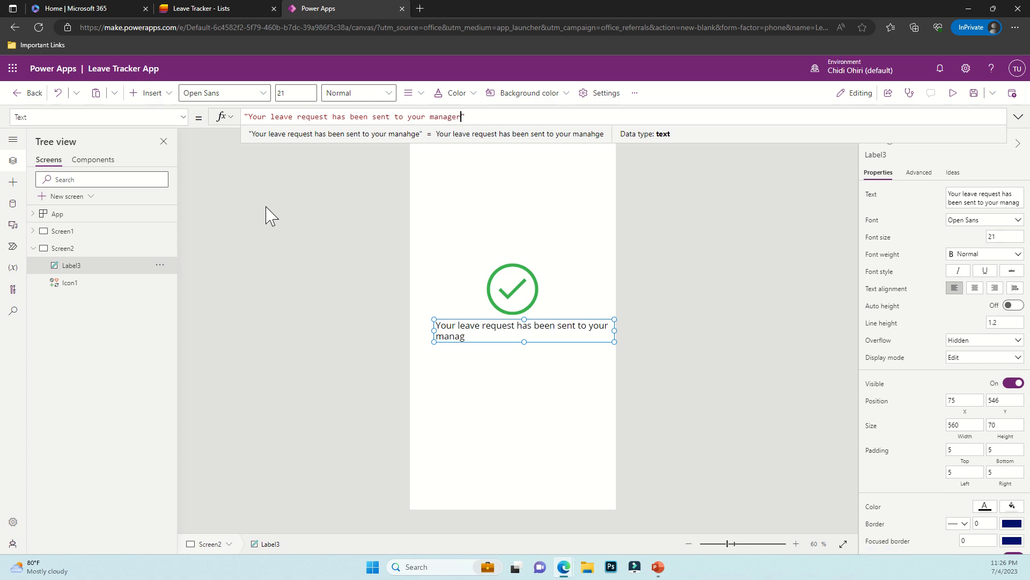
pyautogui.write(' for ')
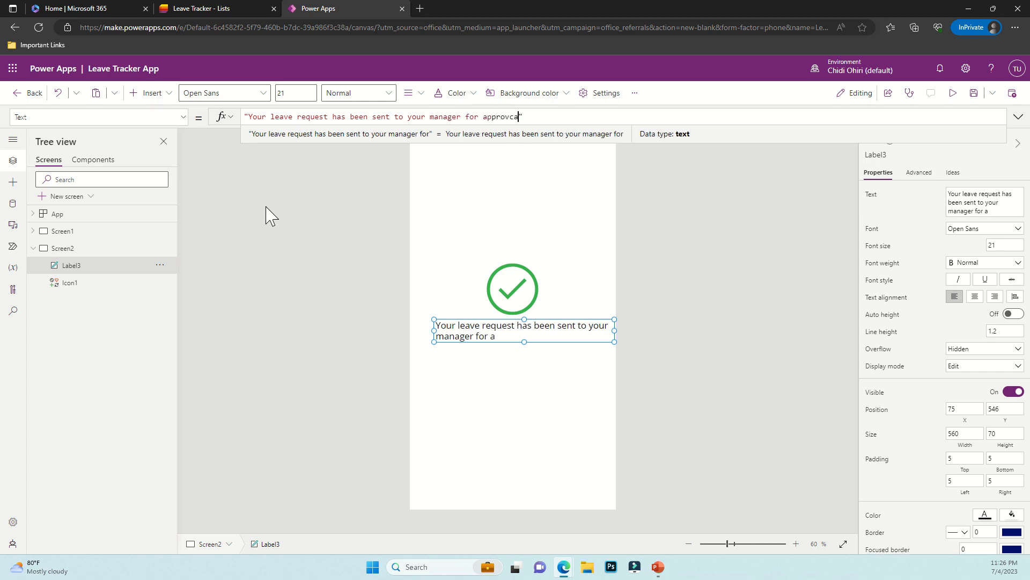
pyautogui.write('approval. F')
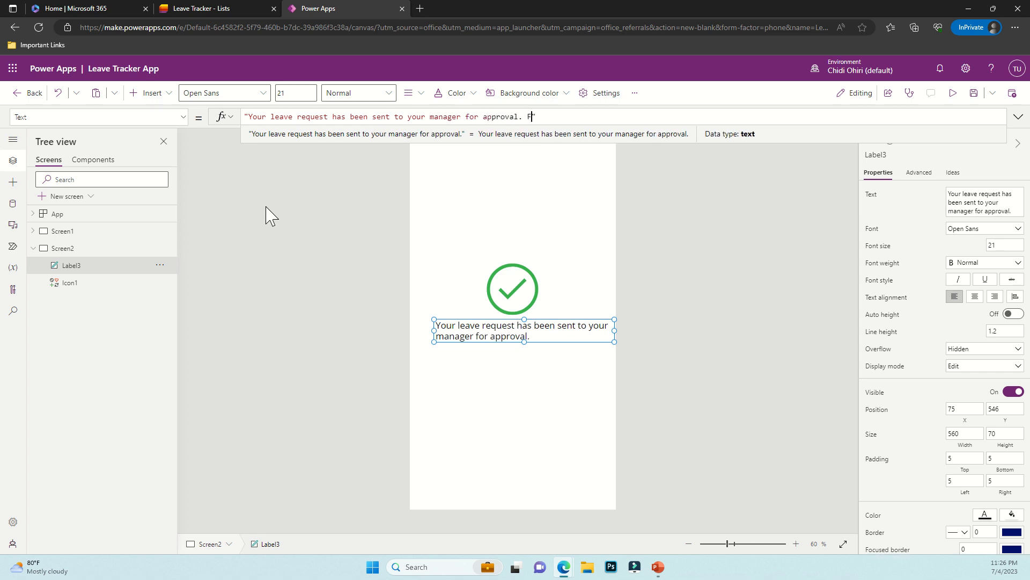
pyautogui.write('ind')
pyautogui.press('BackSpace')
pyautogui.write('gers ')
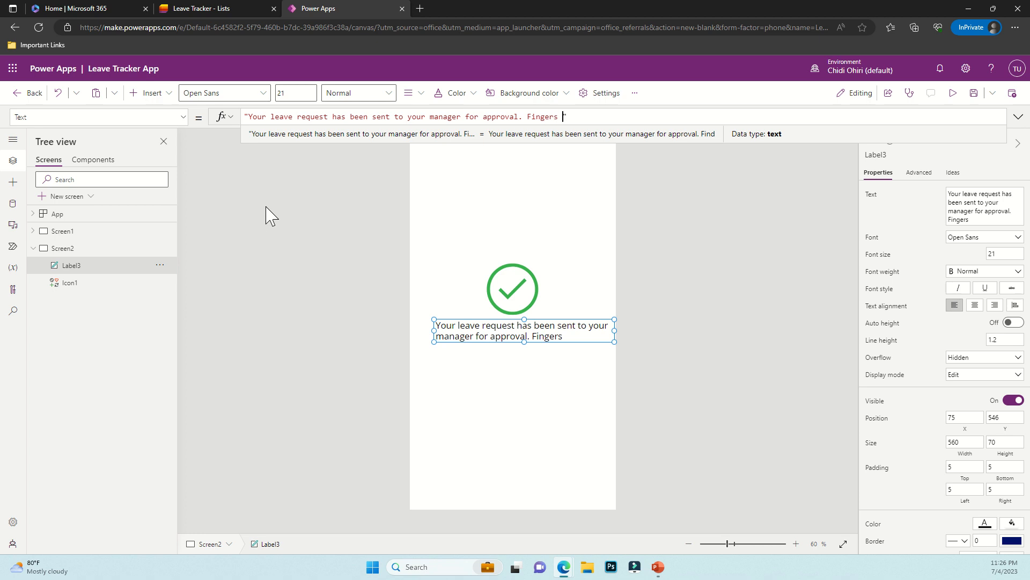
pyautogui.write('co')
pyautogui.write('ossed')
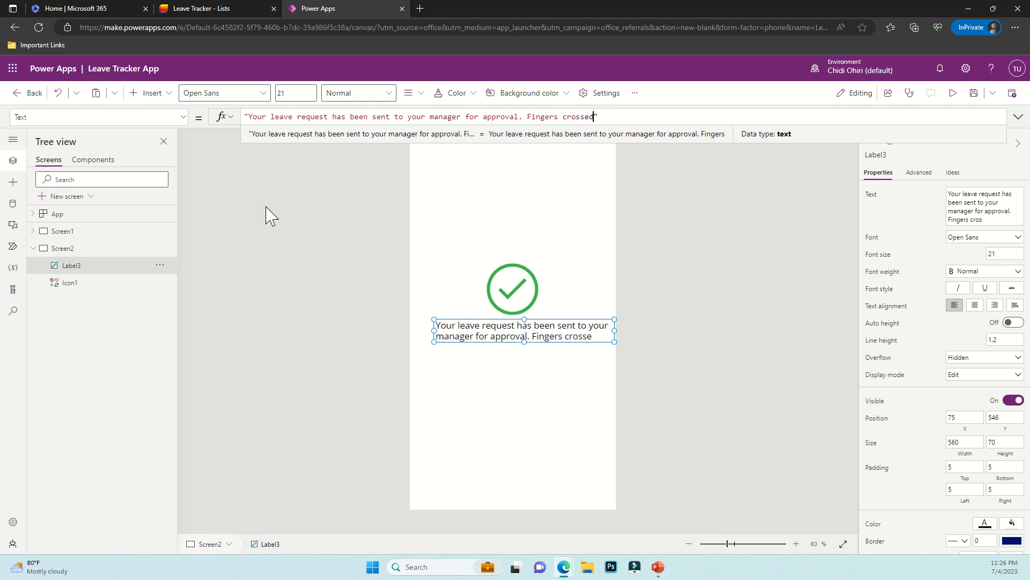
pyautogui.write('!')
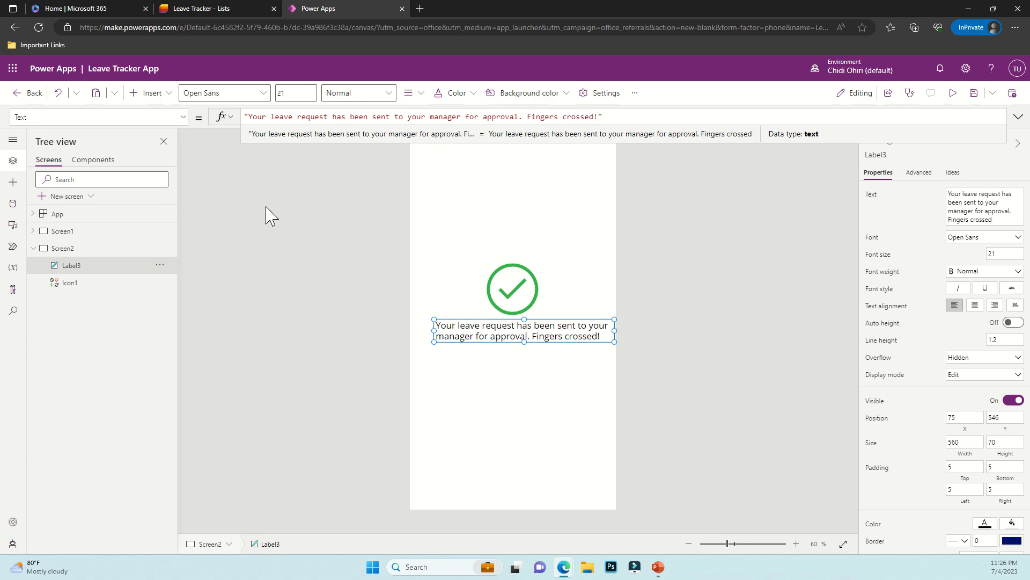
# Reposition and heighten the message label, then return to Screen1
pyautogui.click(477, 326)
pyautogui.moveTo(477, 326); pyautogui.dragTo(471, 327)
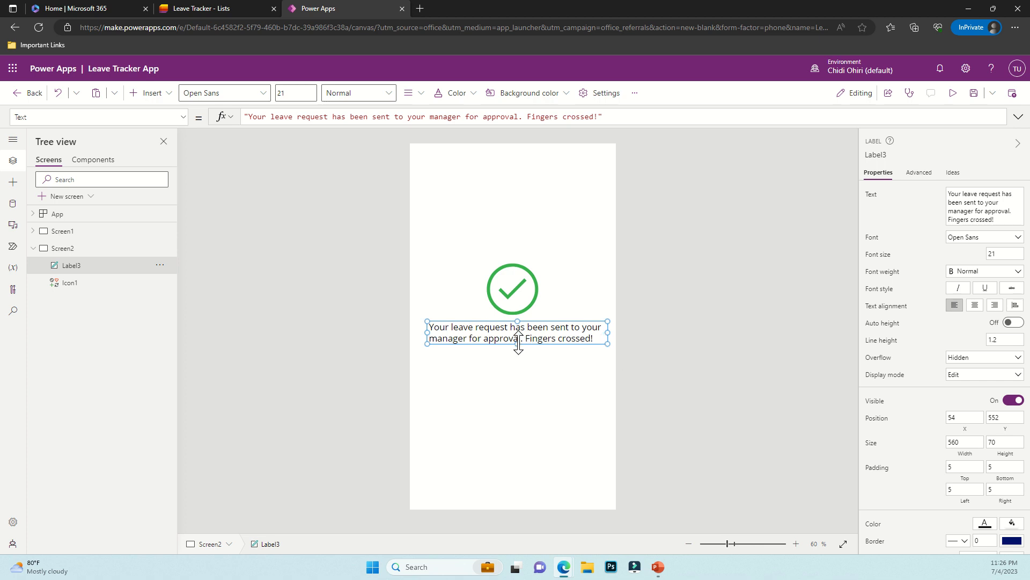
pyautogui.moveTo(518, 343); pyautogui.dragTo(517, 354)
pyautogui.click(581, 272)
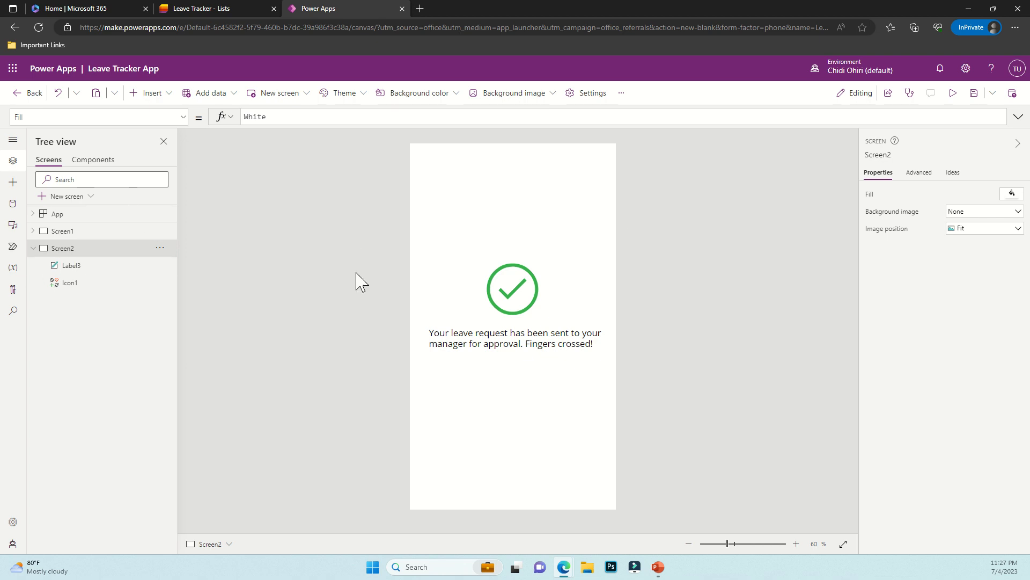
pyautogui.click(34, 248)
pyautogui.click(64, 232)
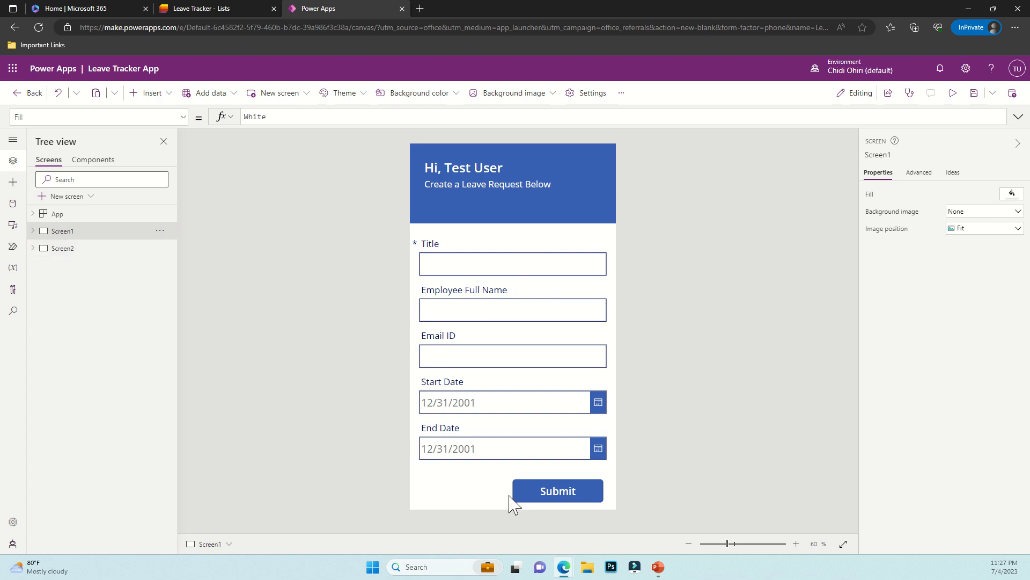
# Replace the Submit button's OnSelect value false with SubmitForm(Form1)
pyautogui.click(558, 497)
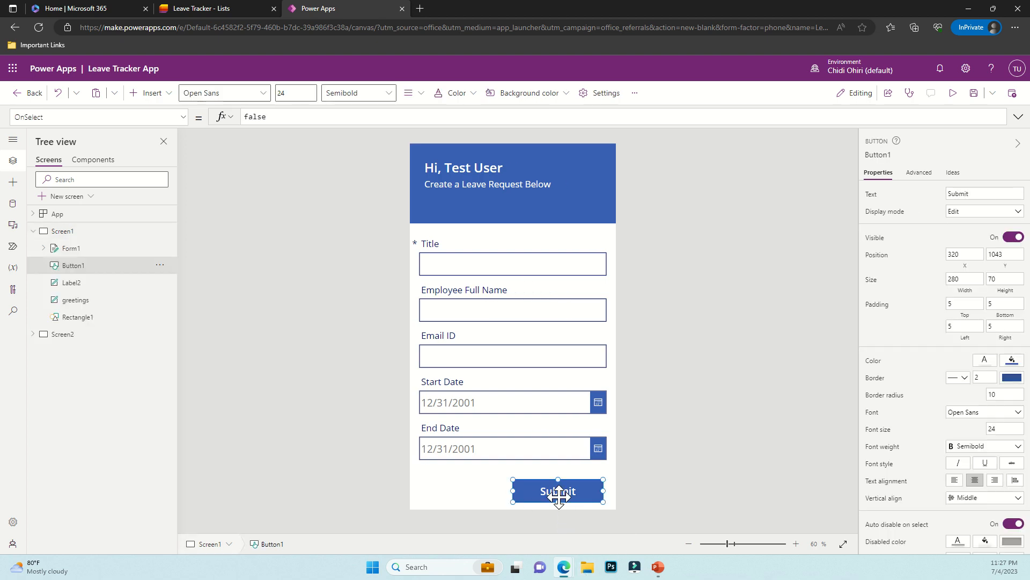
pyautogui.click(272, 120)
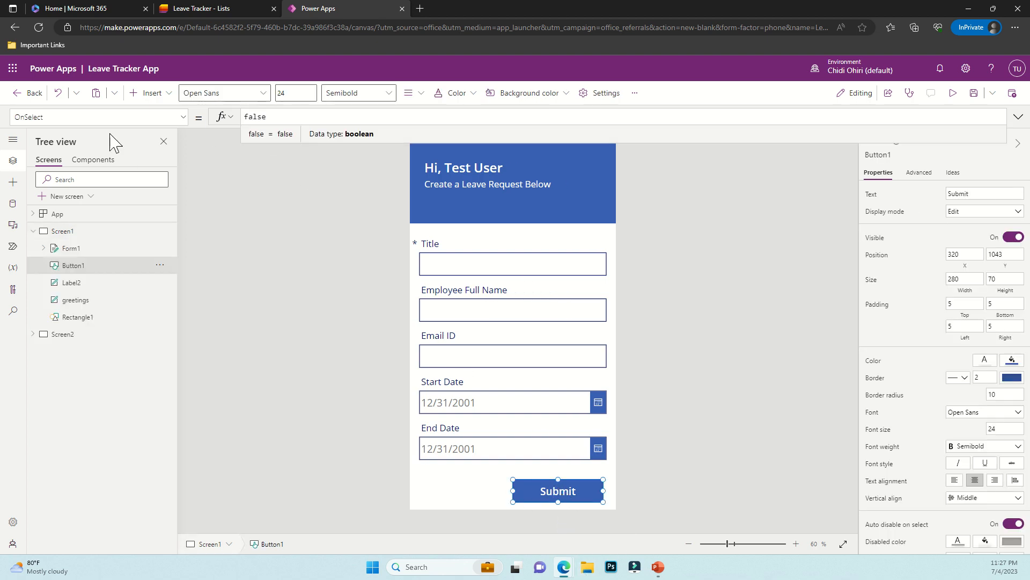
pyautogui.moveTo(263, 119); pyautogui.dragTo(244, 119)
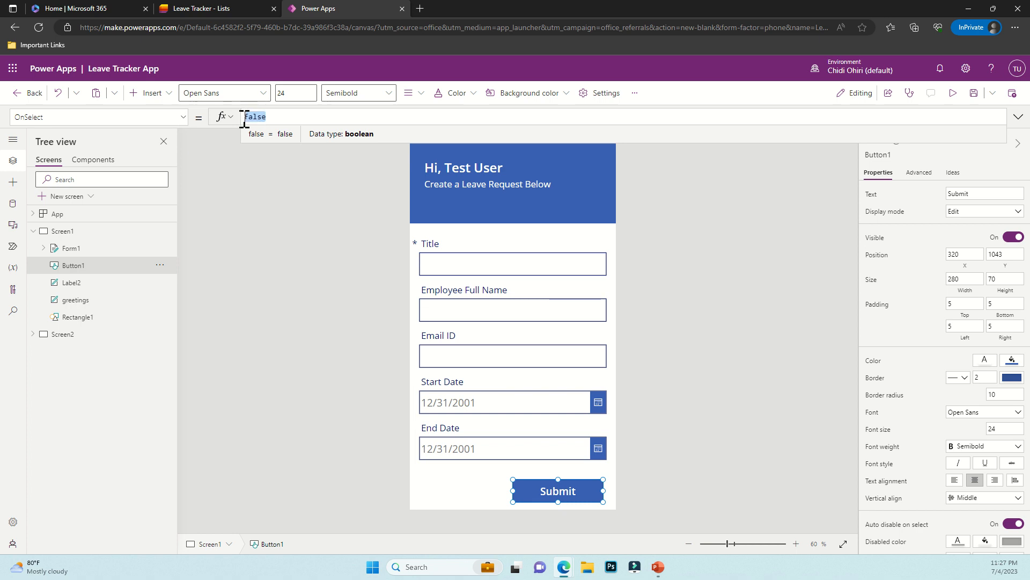
pyautogui.press('BackSpace')
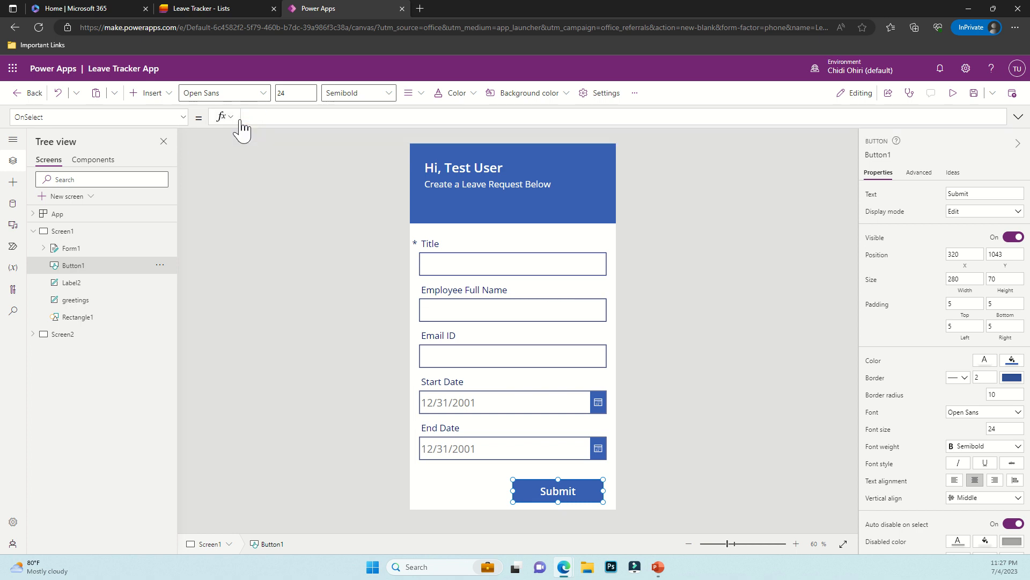
pyautogui.write('SubmitForm(')
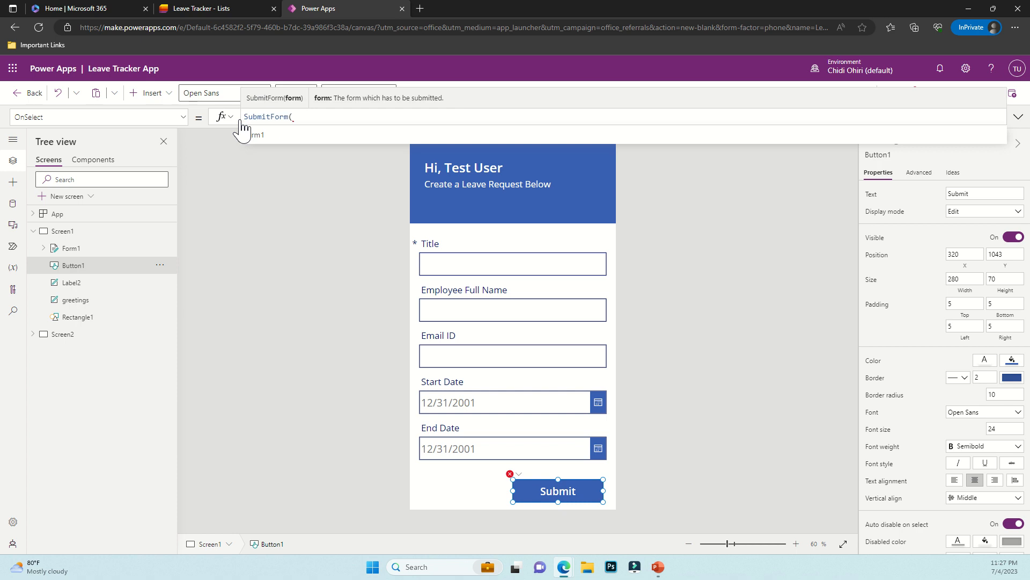
pyautogui.write('Form1')
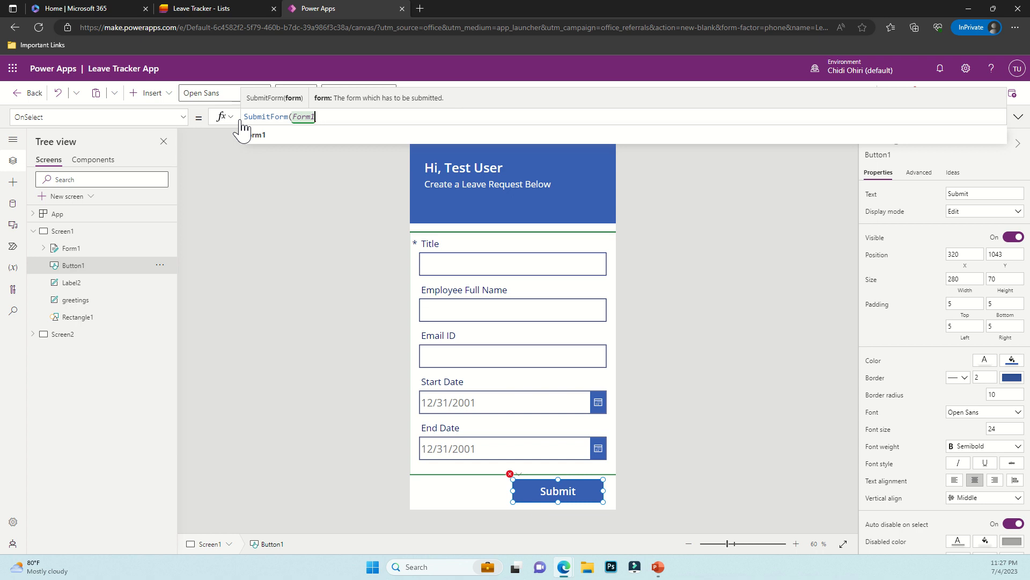
pyautogui.write(',')
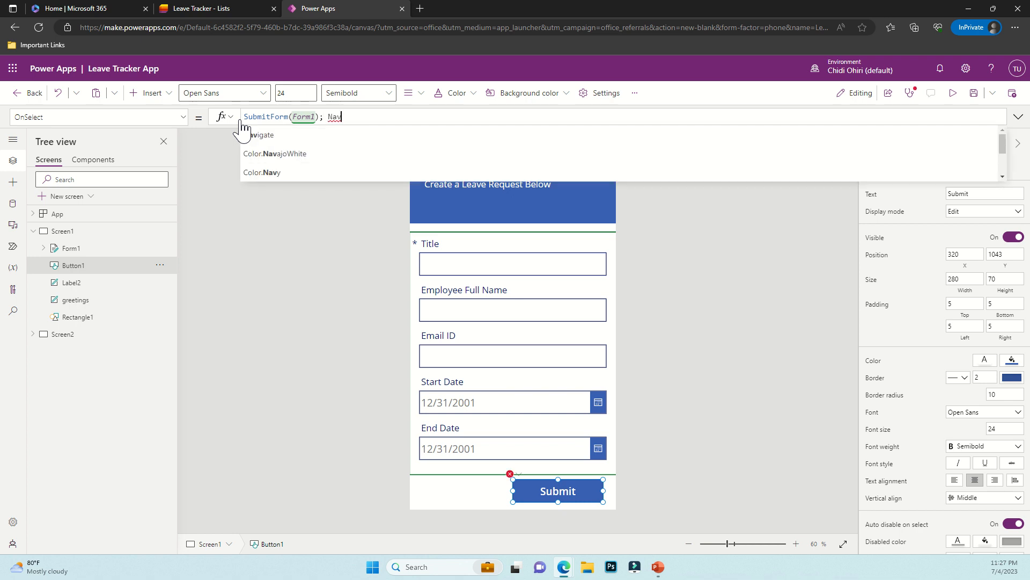
# Append Navigate(Screen2, Transition.None) to the formula and preview the app
pyautogui.click(258, 134)
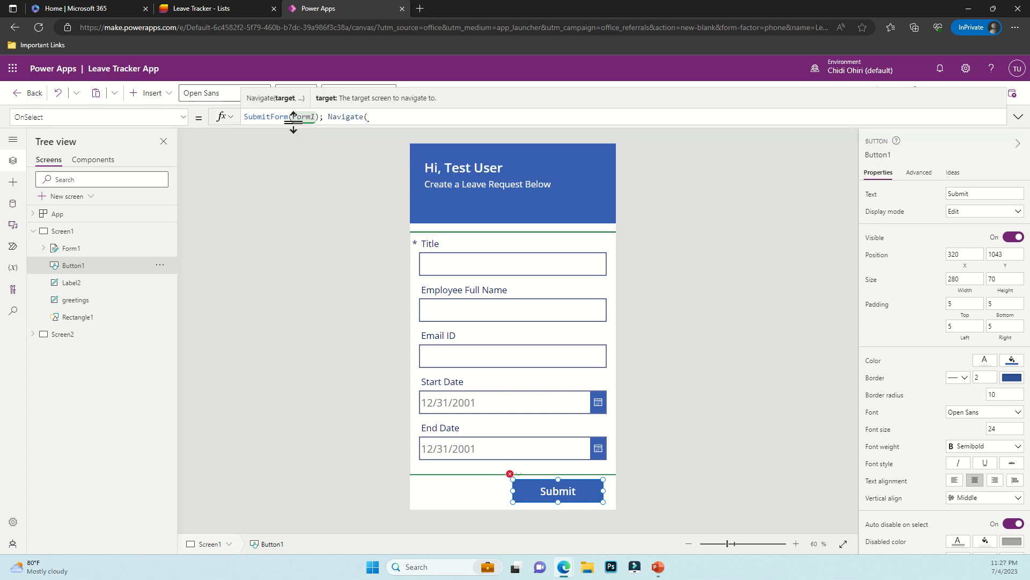
pyautogui.write('Scree')
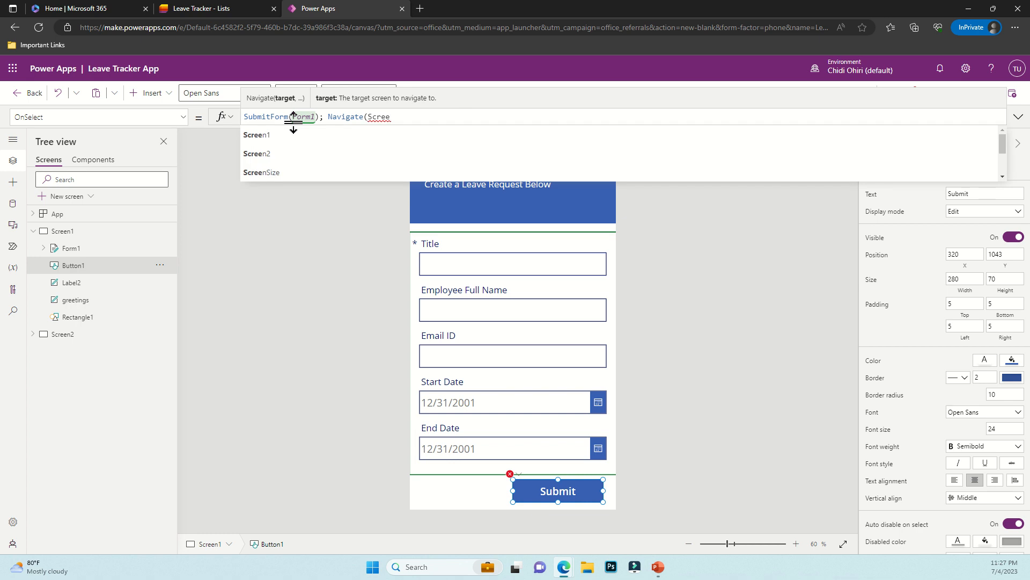
pyautogui.click(276, 171)
pyautogui.write(', ')
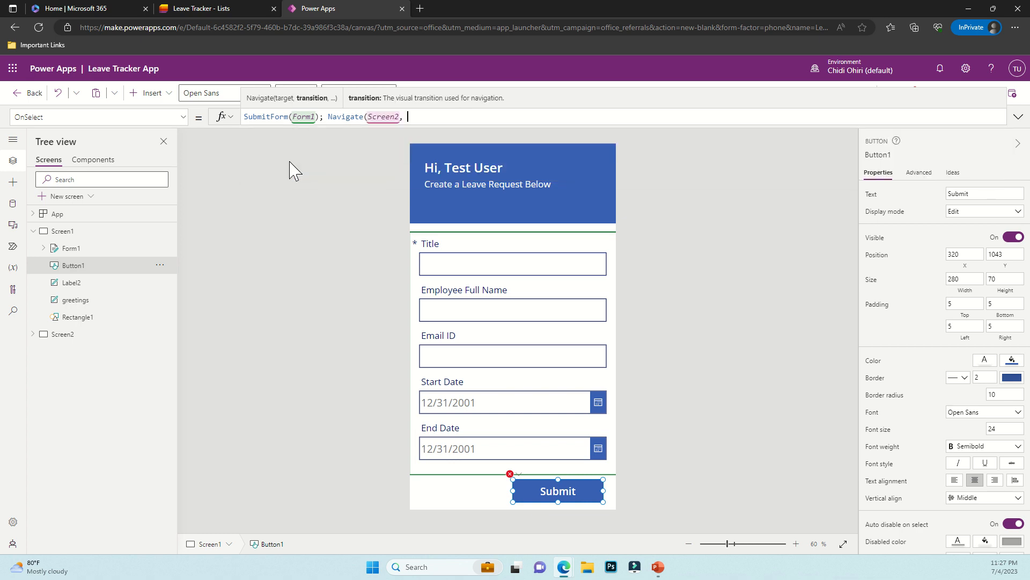
pyautogui.write('trans')
pyautogui.click(289, 169)
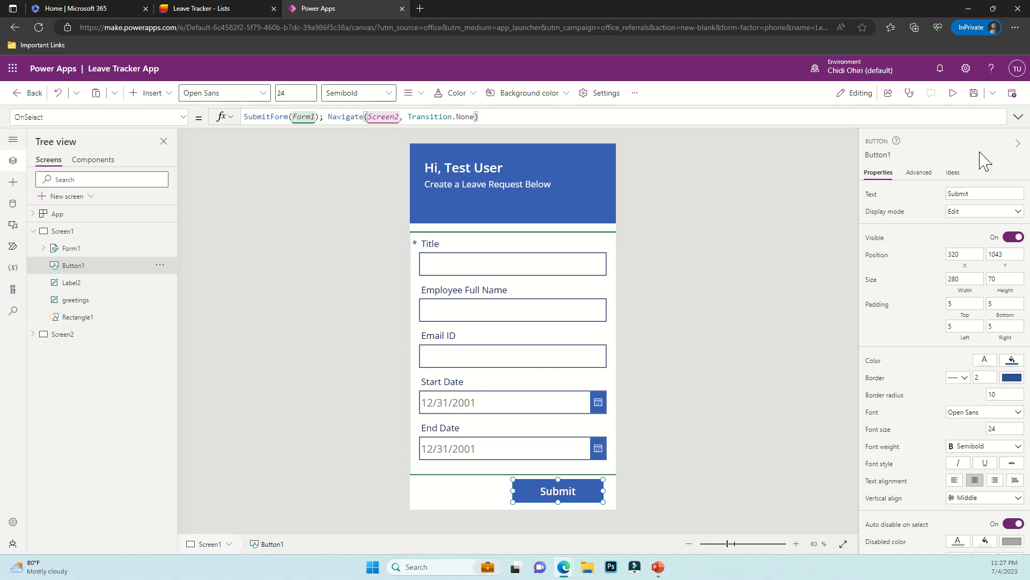
pyautogui.click(954, 94)
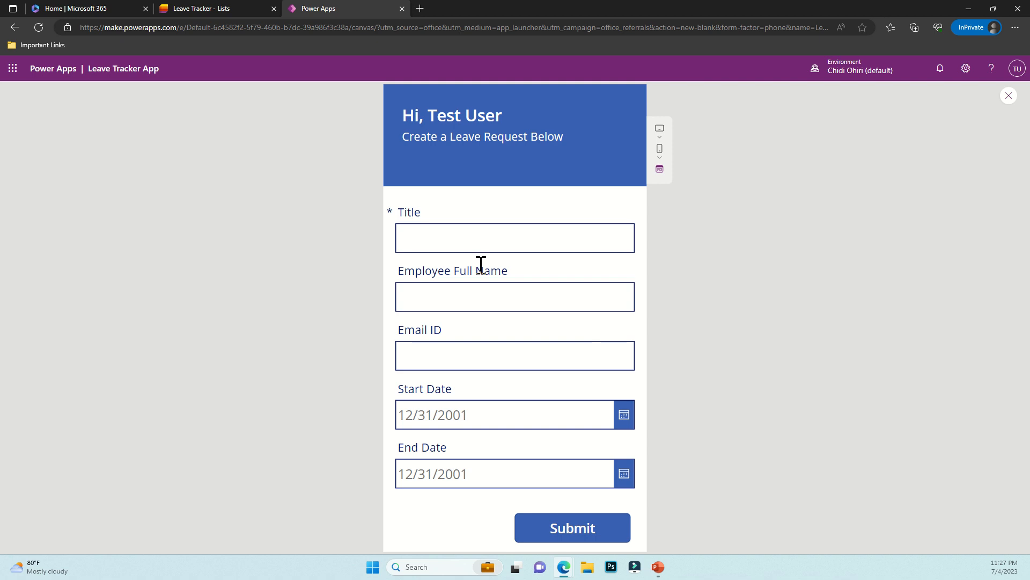
pyautogui.click(474, 239)
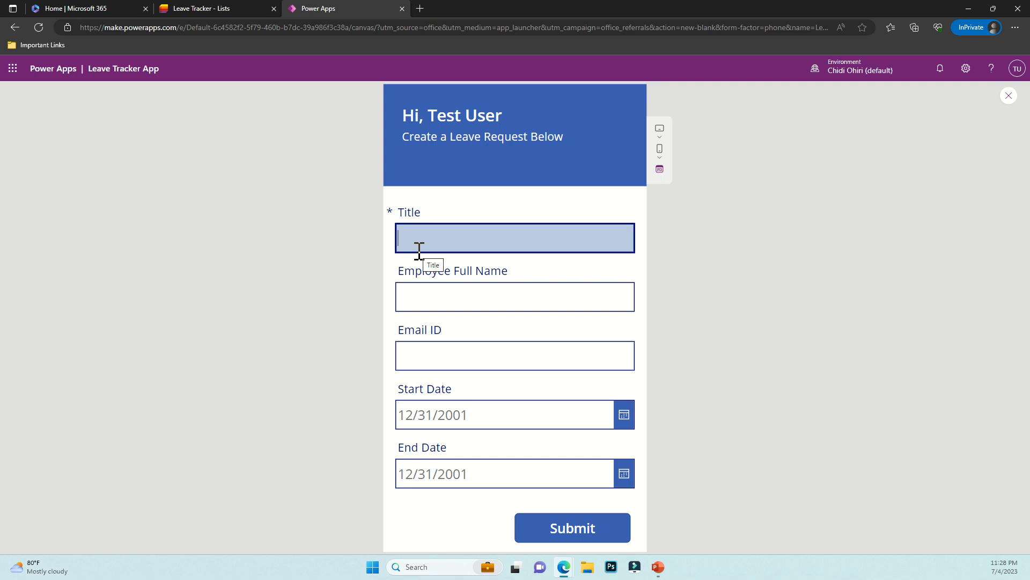
pyautogui.click(1009, 96)
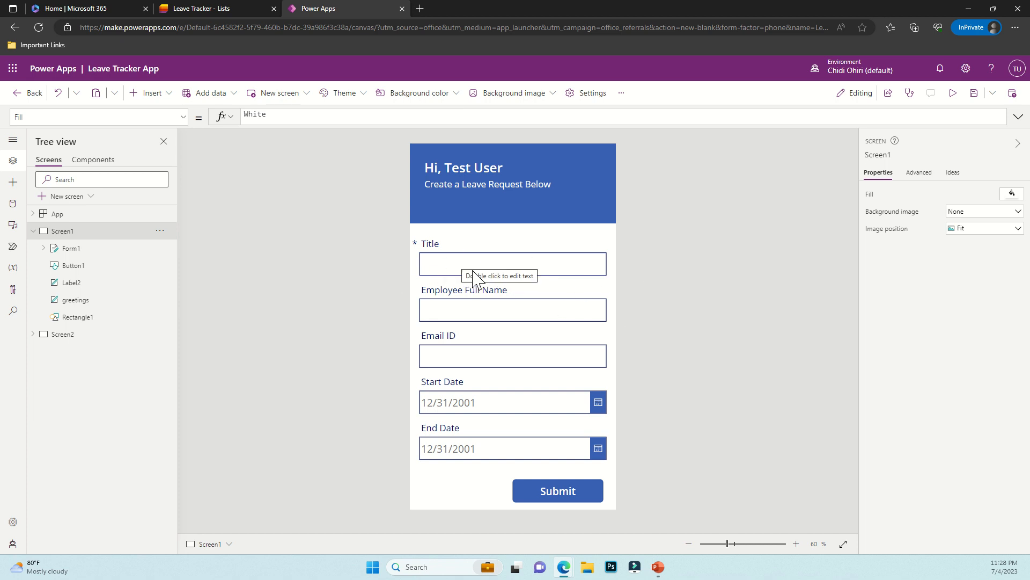
# Remove the Title field from Form1's field list
pyautogui.click(57, 250)
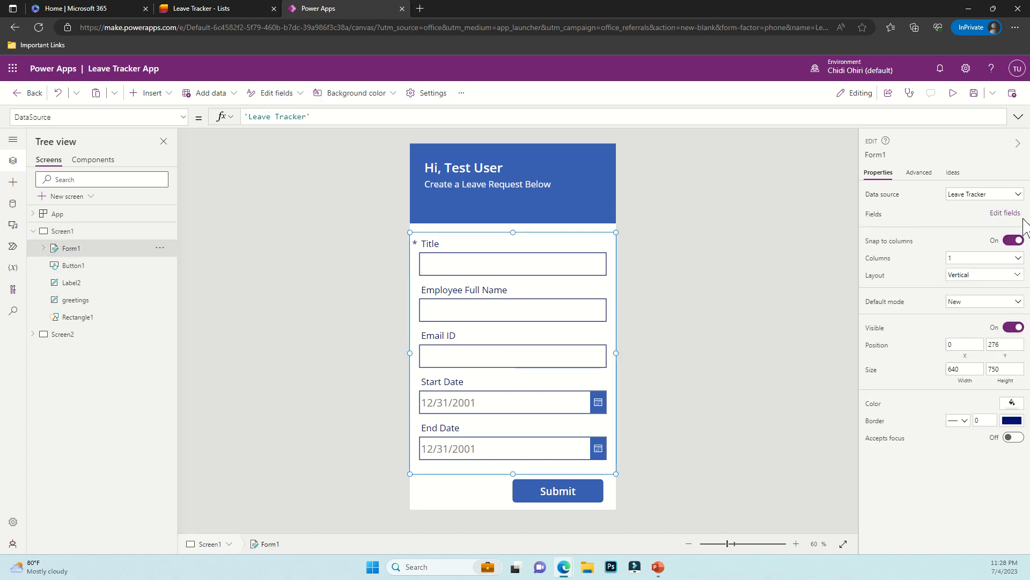
pyautogui.click(1000, 215)
pyautogui.click(845, 189)
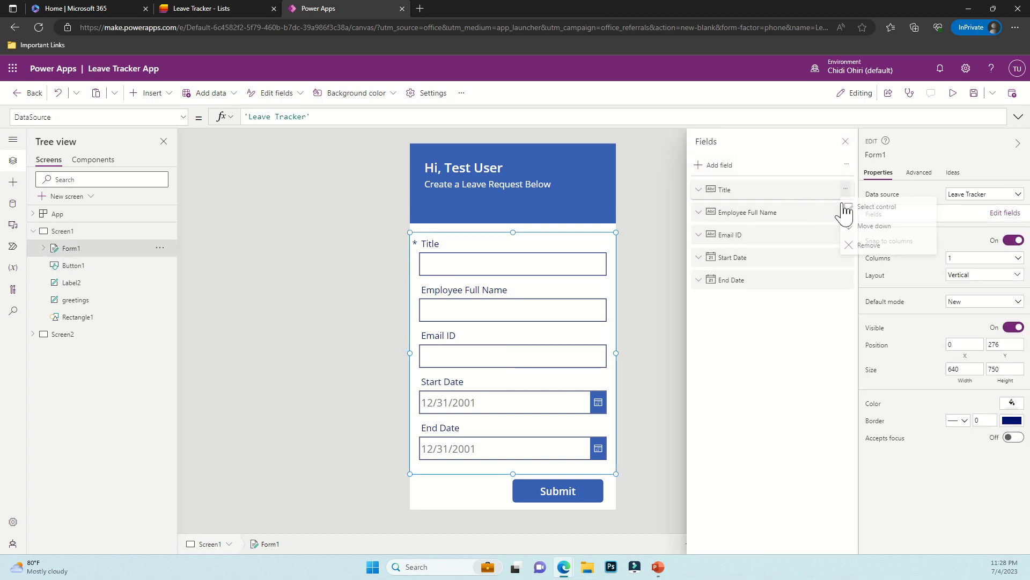
pyautogui.click(850, 252)
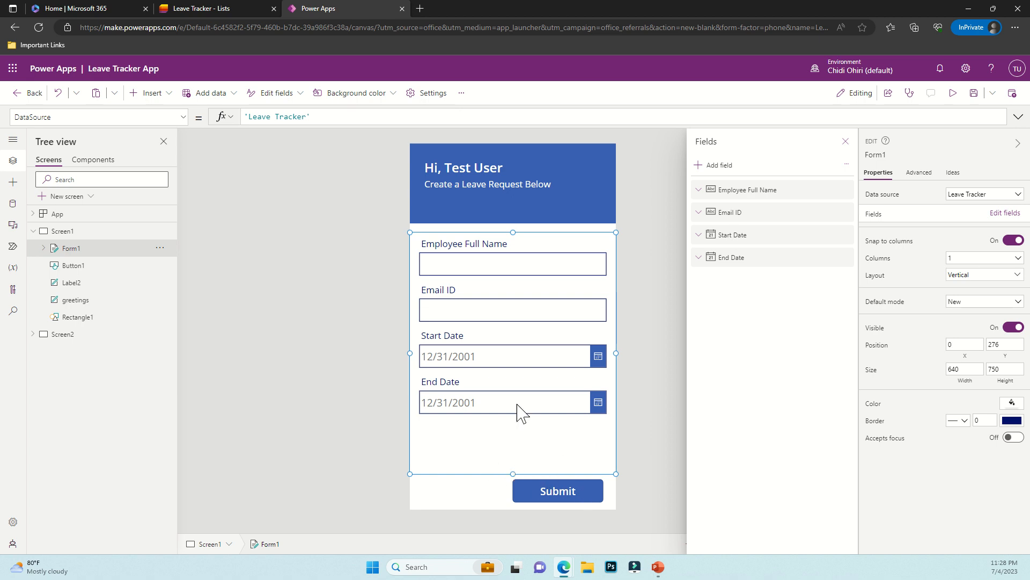
# Shorten Form1, move it lower on the screen, and nudge the Submit button up
pyautogui.moveTo(513, 474); pyautogui.dragTo(513, 436)
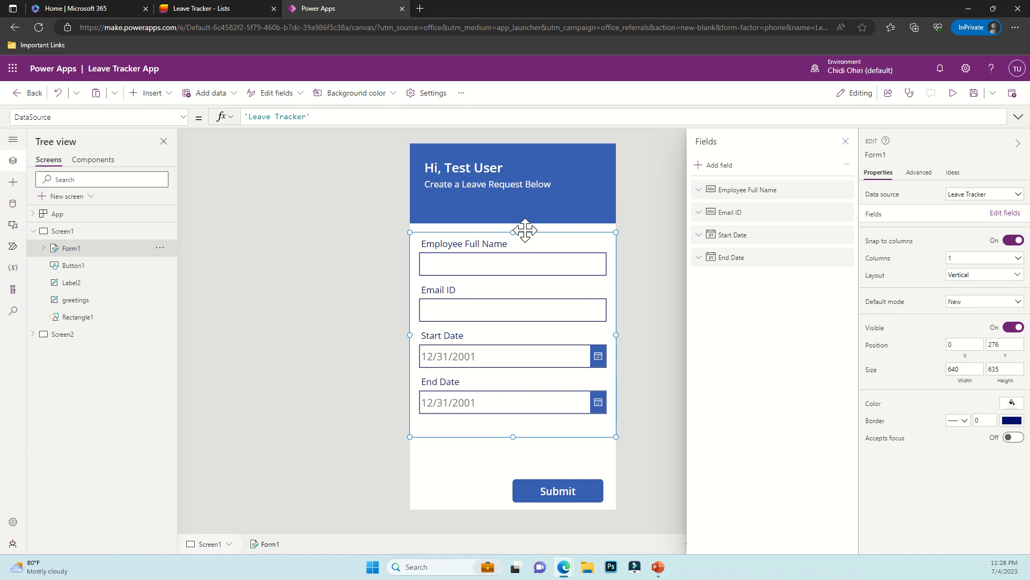
pyautogui.moveTo(525, 228); pyautogui.dragTo(527, 256)
pyautogui.click(553, 482)
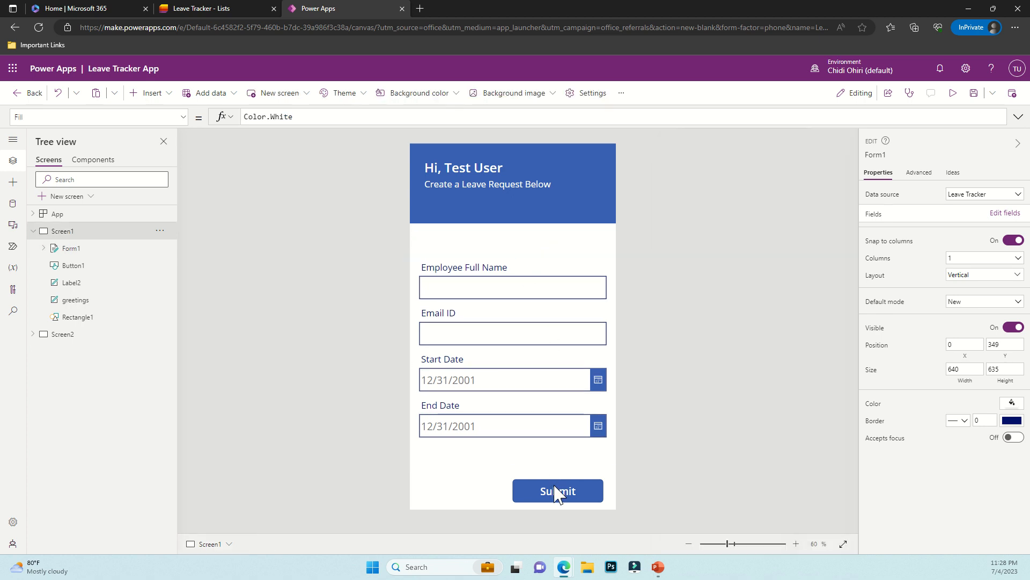
pyautogui.moveTo(556, 489); pyautogui.dragTo(555, 481)
# Make the blue header rectangle taller, to 640 by 318
pyautogui.click(567, 504)
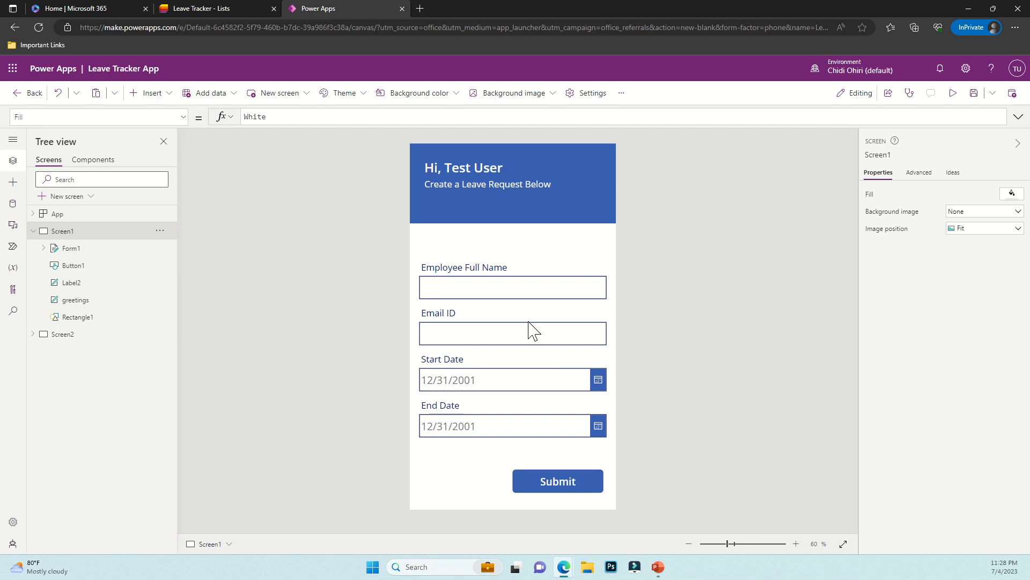
pyautogui.click(481, 201)
pyautogui.moveTo(511, 224); pyautogui.dragTo(513, 246)
pyautogui.click(687, 248)
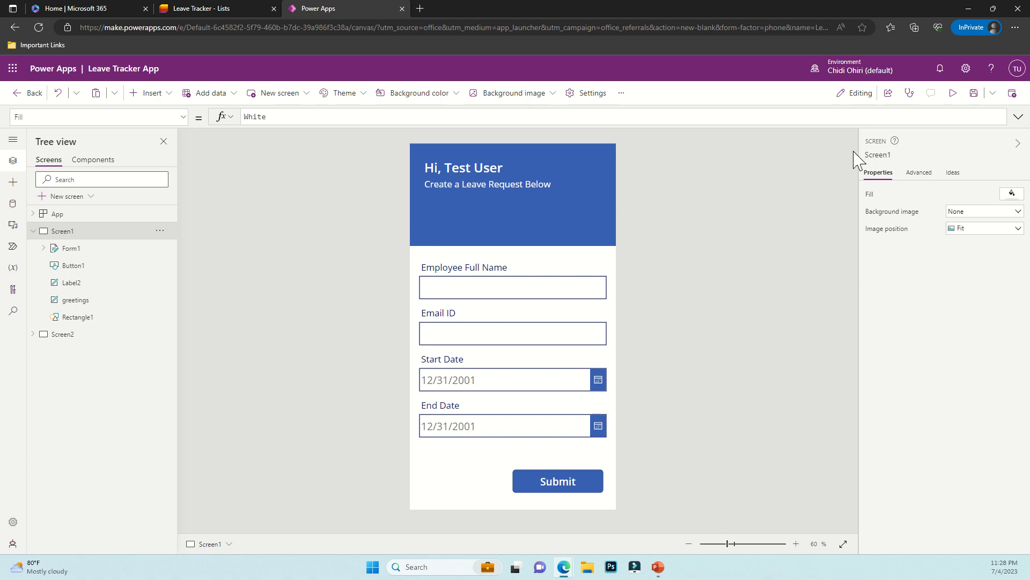
# In preview, enter a test employee name and a test e-mail address
pyautogui.click(953, 93)
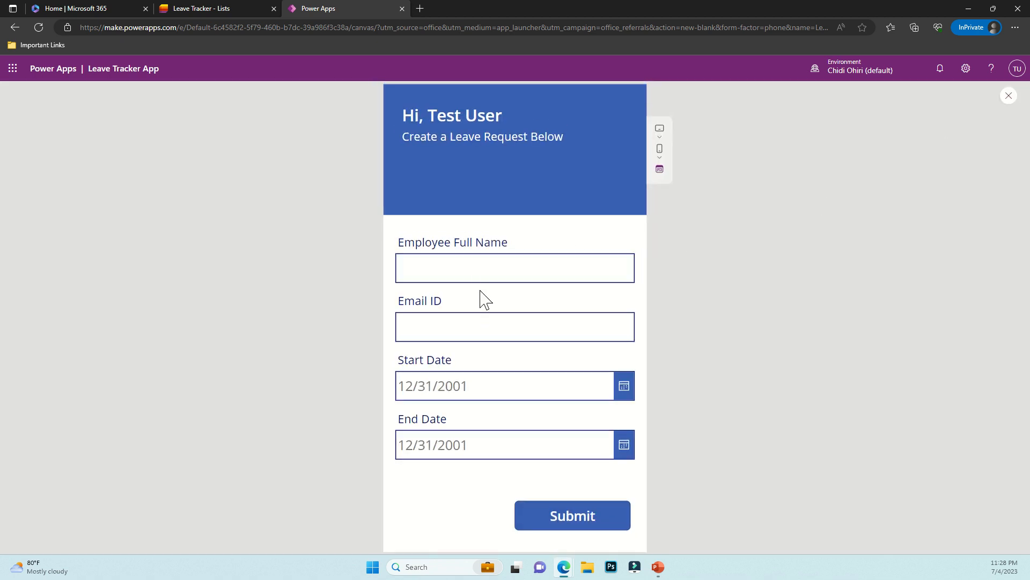
pyautogui.click(475, 275)
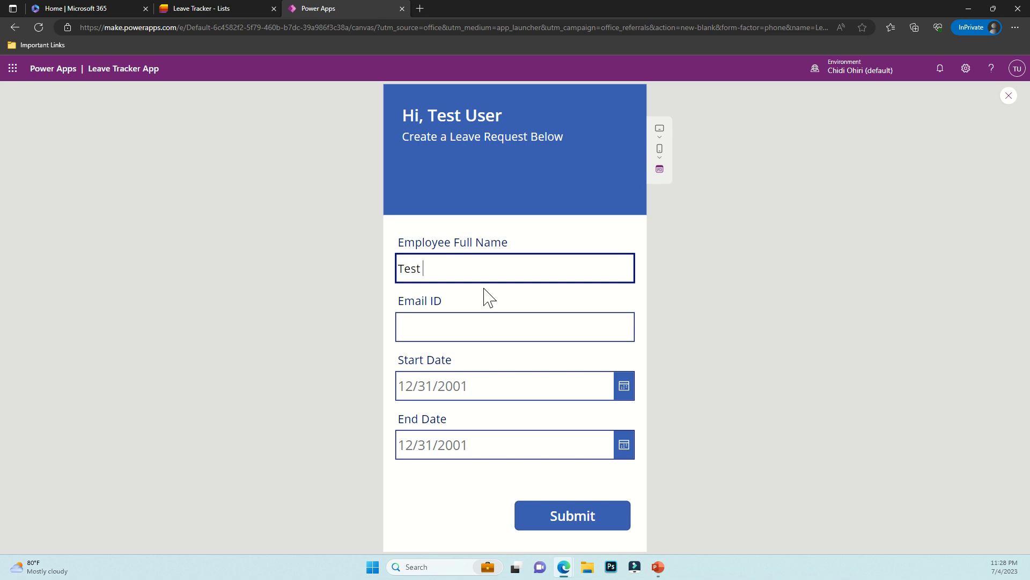
pyautogui.write('Test User')
pyautogui.press('Tab')
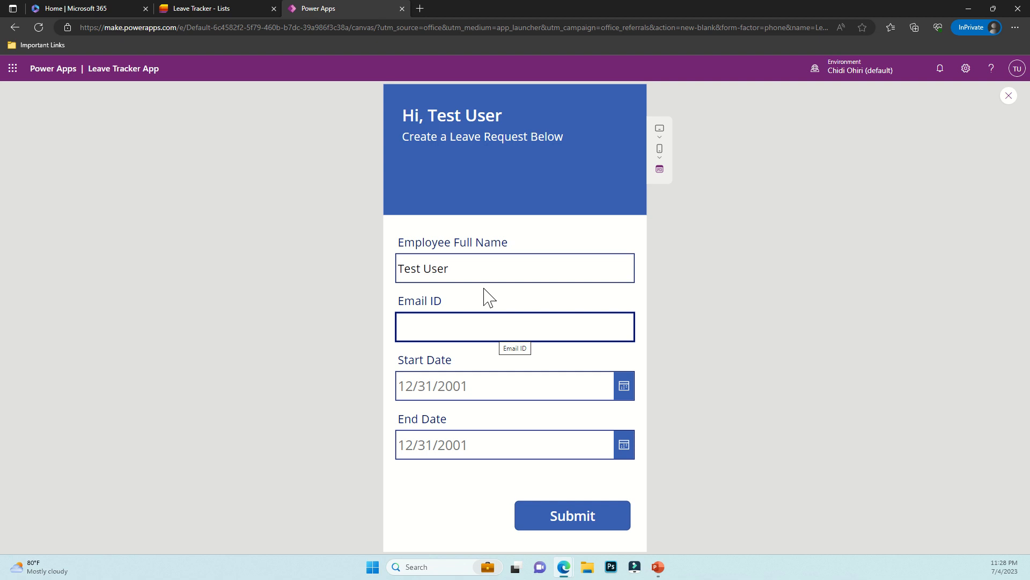
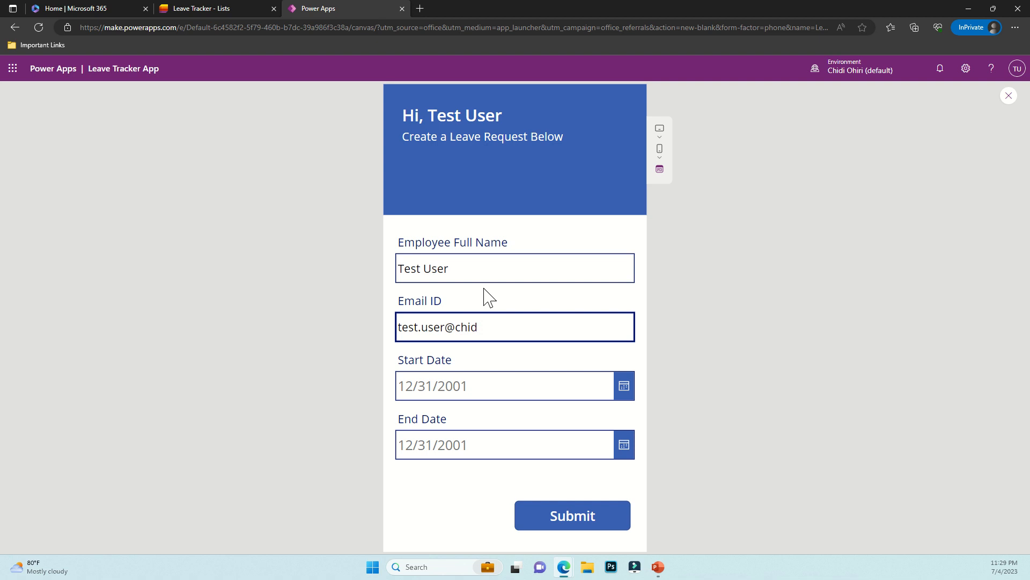
pyautogui.press('Tab')
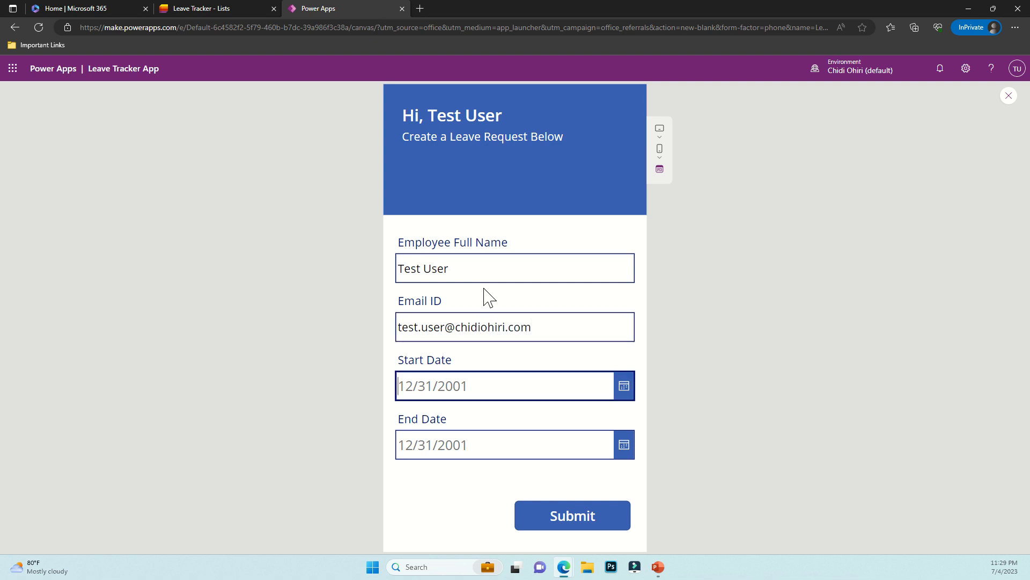
# Pick dates 7/5/2023 to 7/14/2023, submit the request, then switch to the Leave Tracker list
pyautogui.click(622, 394)
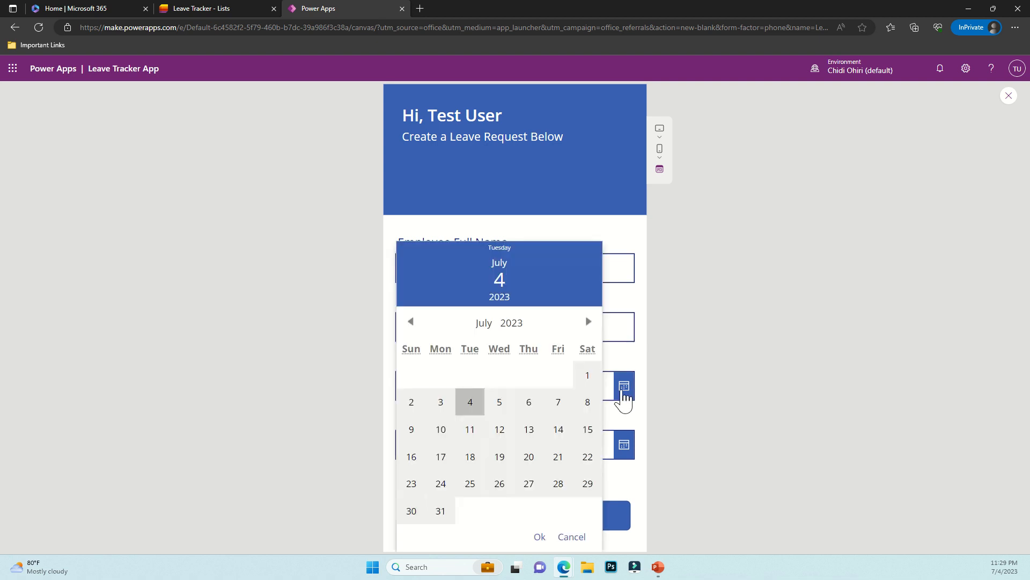
pyautogui.click(495, 411)
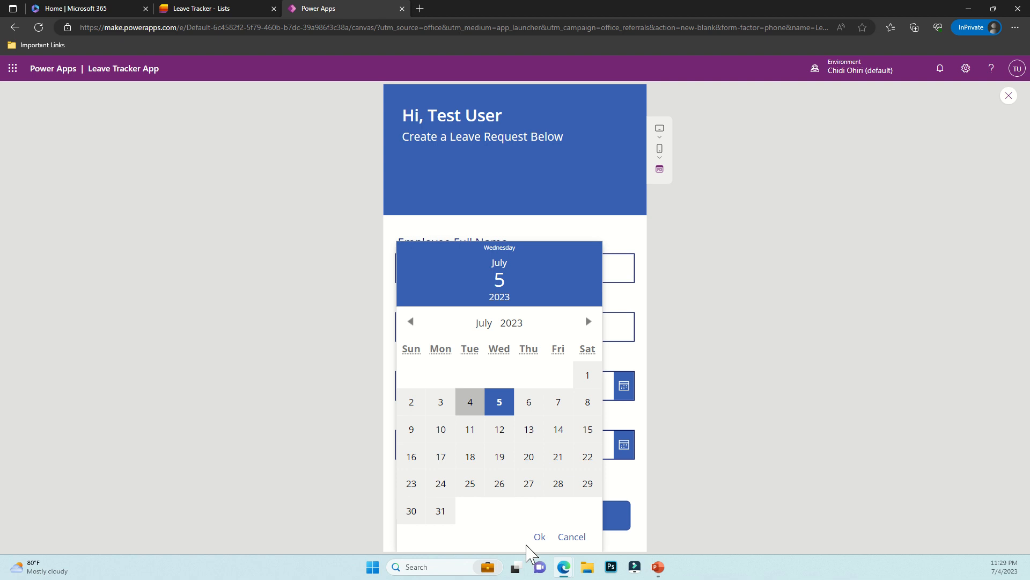
pyautogui.click(539, 537)
pyautogui.click(621, 453)
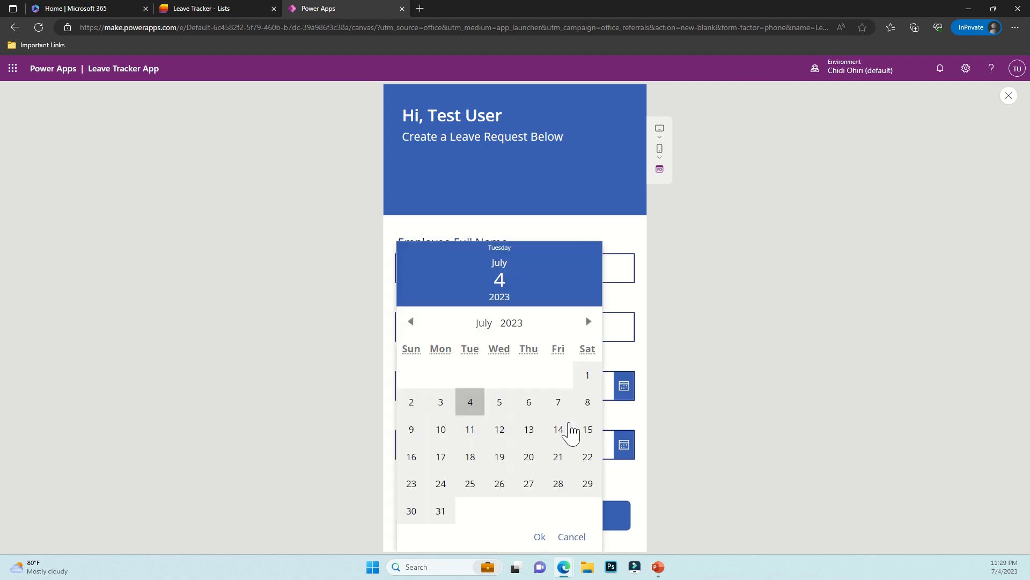
pyautogui.click(560, 430)
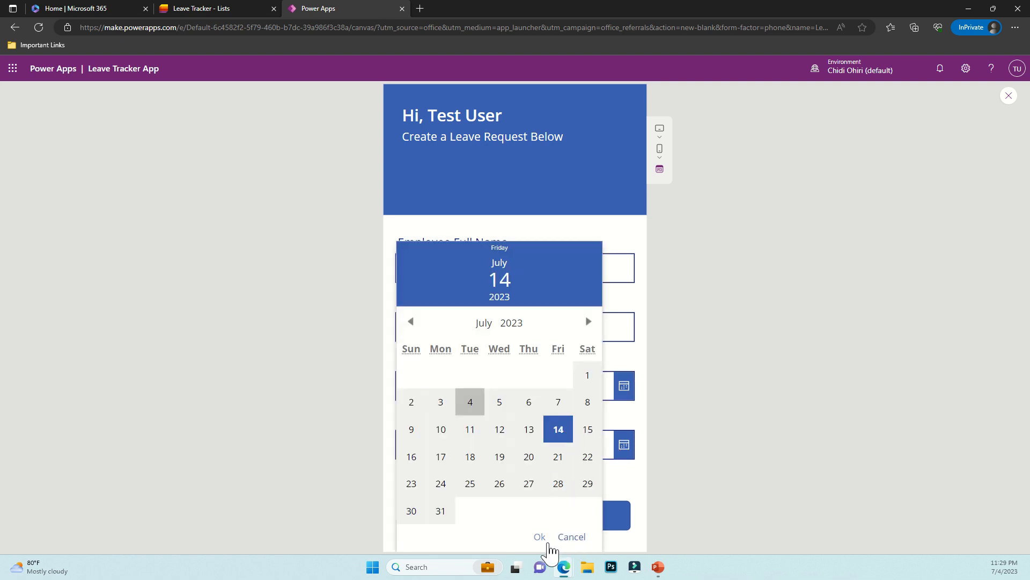
pyautogui.click(539, 537)
pyautogui.click(575, 518)
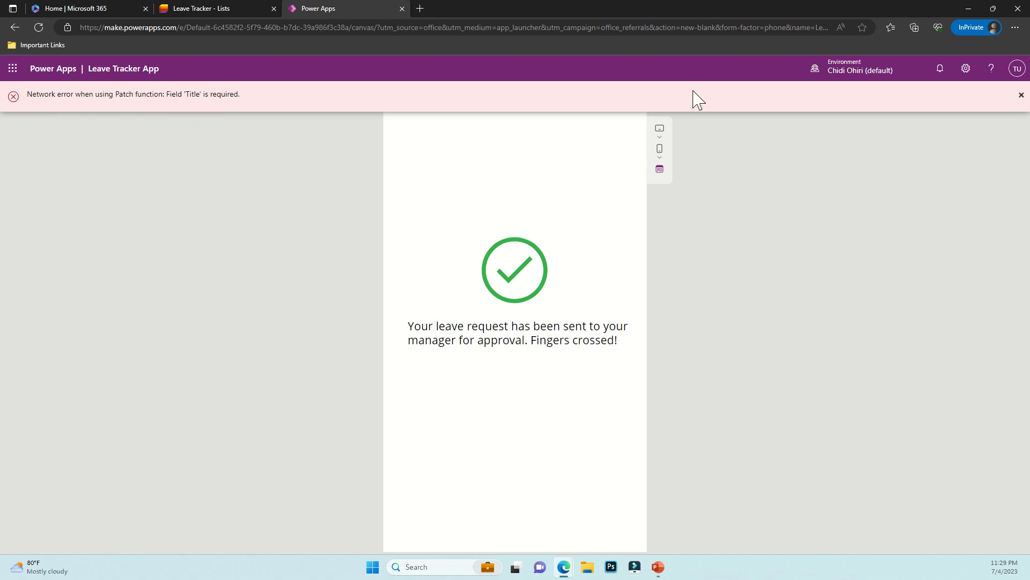
pyautogui.click(220, 9)
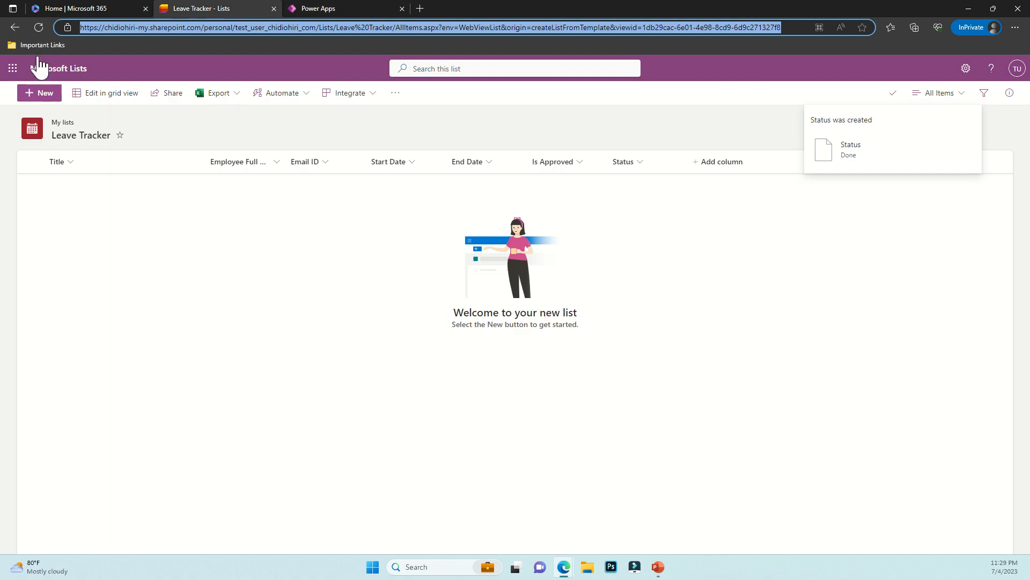
# Refresh the Leave Tracker list to look for the new entry, then return to the running app
pyautogui.click(38, 27)
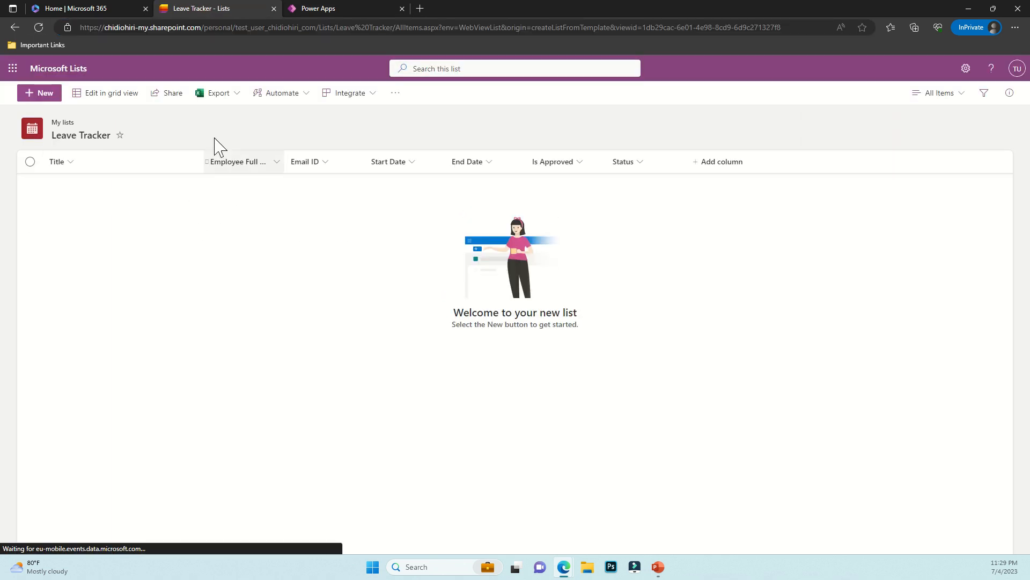
pyautogui.click(334, 11)
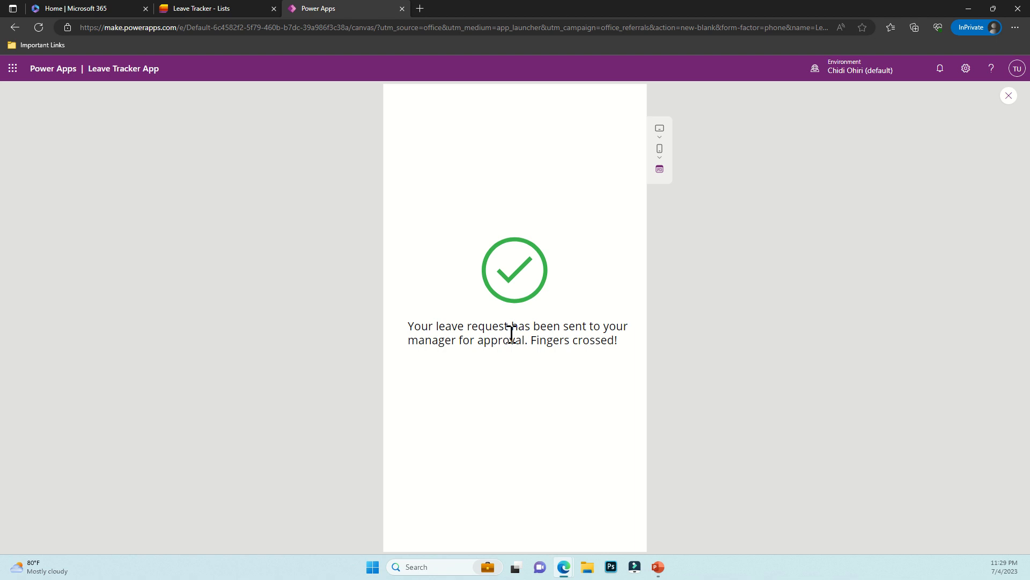
# Exit preview and inspect Button1's OnSelect formula, its SubmitForm and Navigate transition arguments
pyautogui.click(1009, 96)
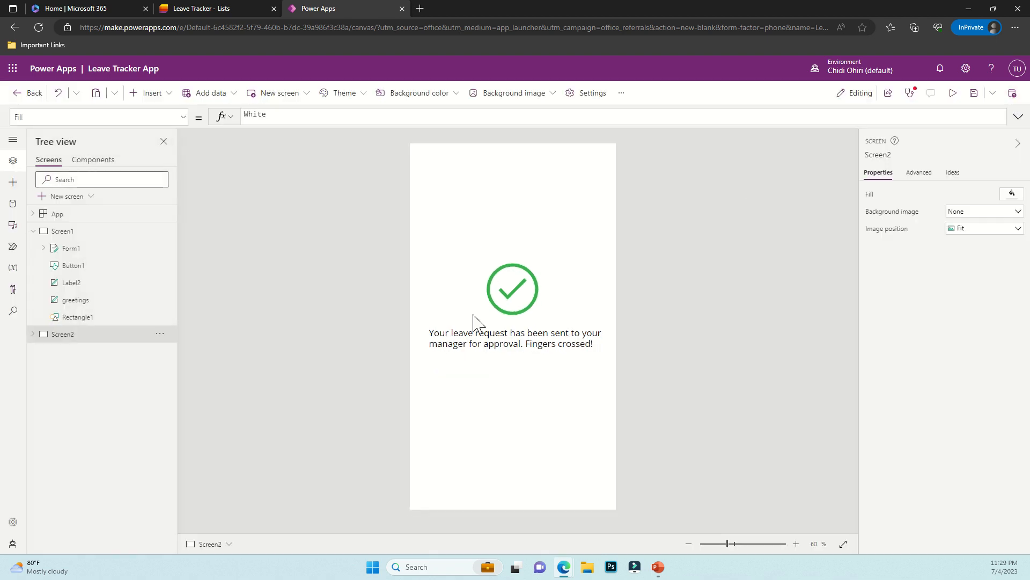
pyautogui.click(75, 234)
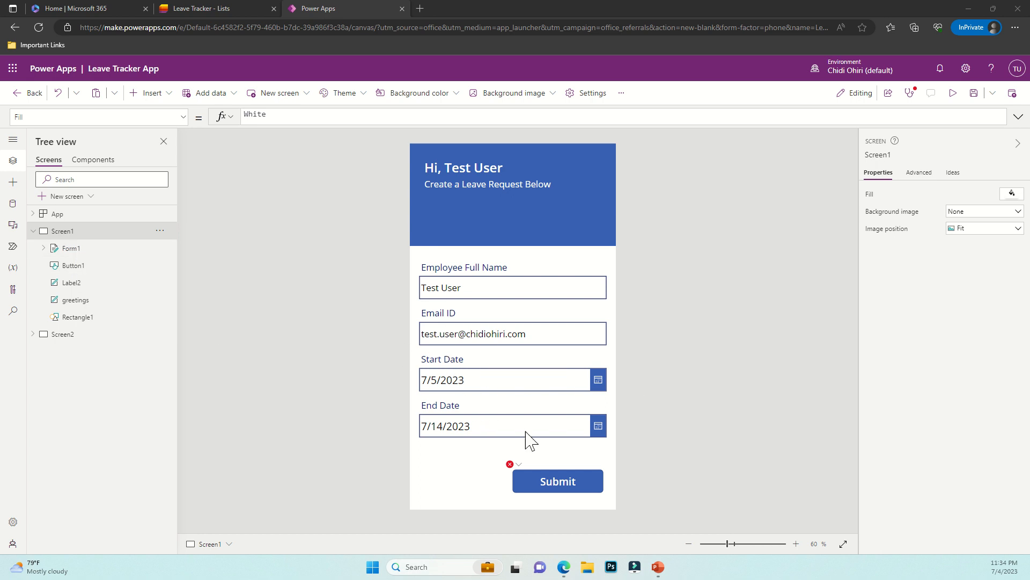
pyautogui.click(563, 484)
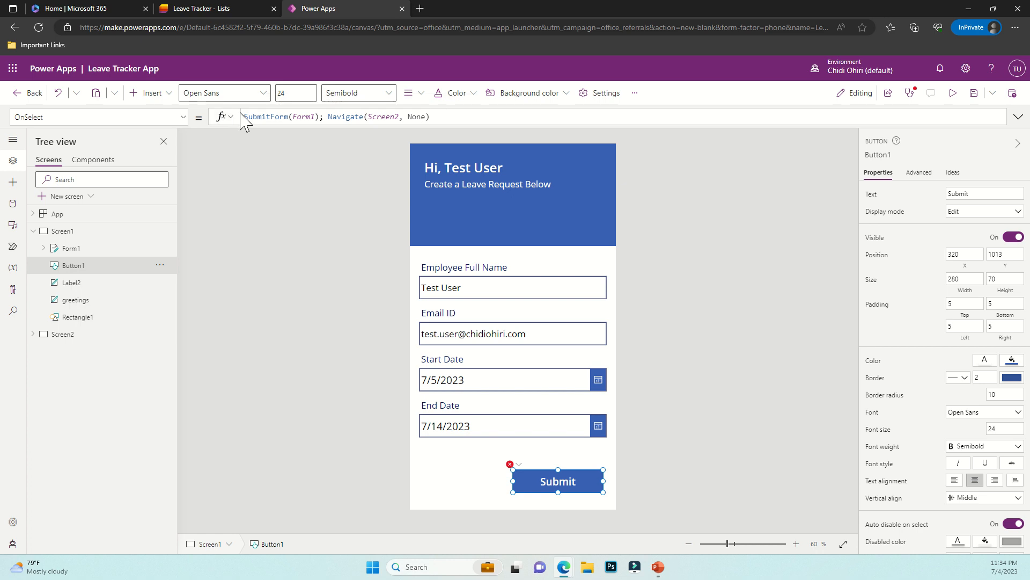
pyautogui.click(256, 119)
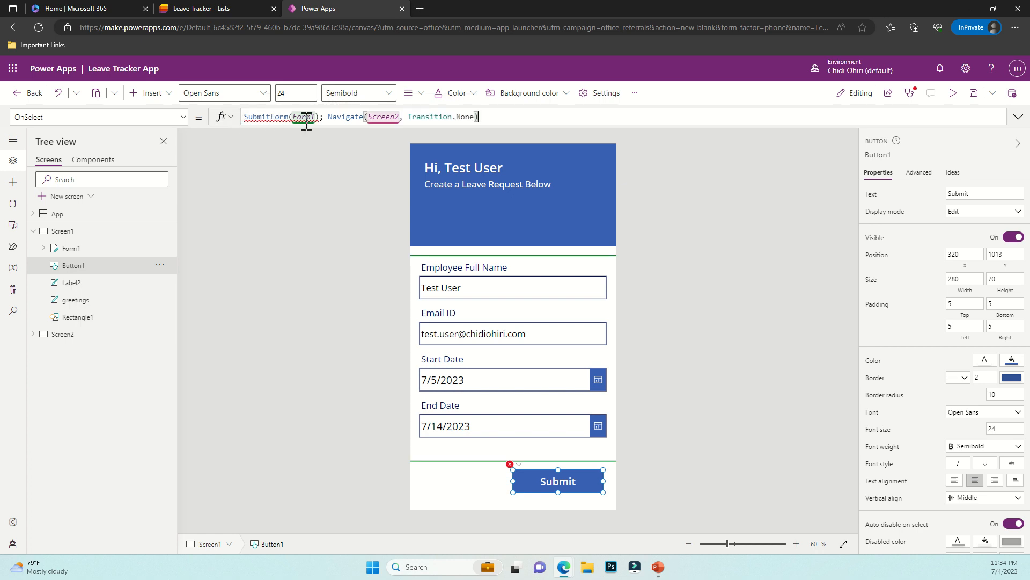
pyautogui.click(288, 117)
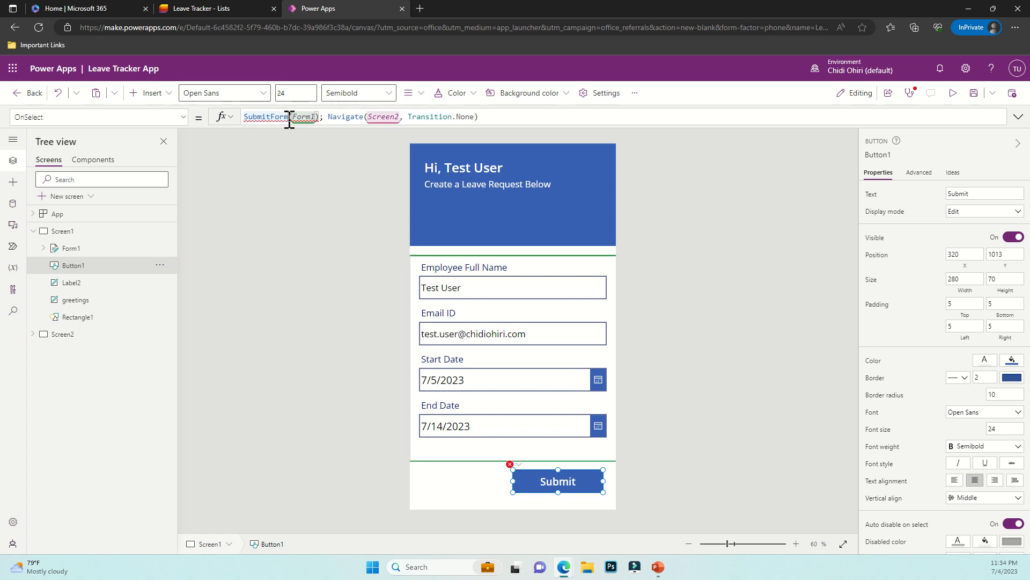
pyautogui.keyDown('shift'); pyautogui.click(301, 117); pyautogui.keyUp('shift')
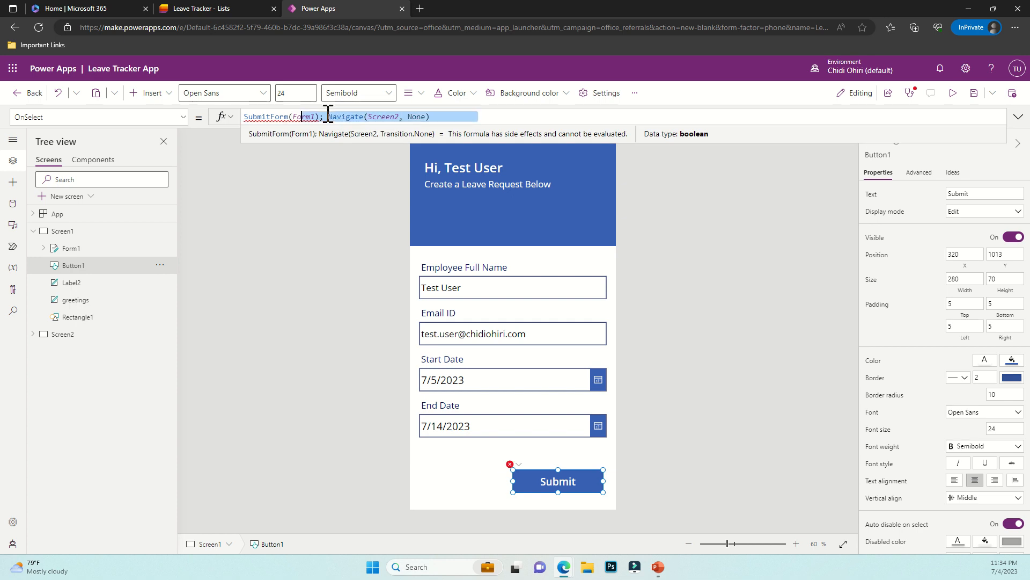
pyautogui.click(426, 116)
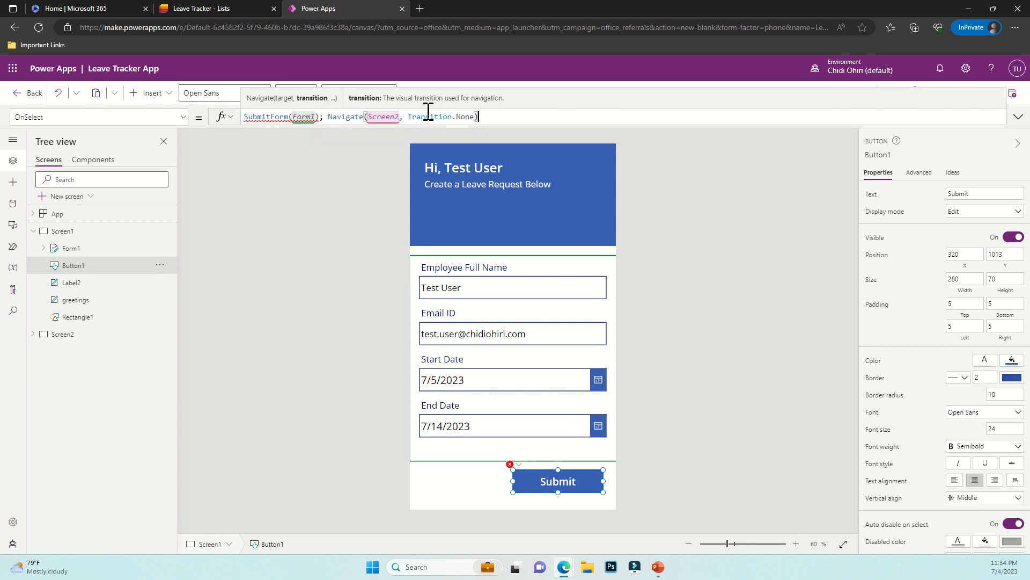
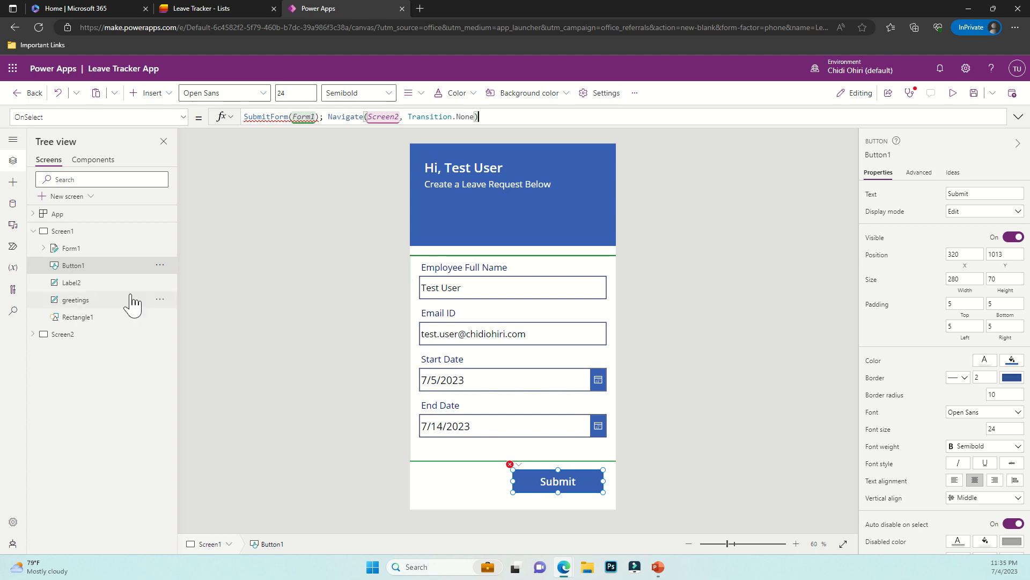
# Select Form1 in the Tree view to show its Leave Tracker data source
pyautogui.click(80, 249)
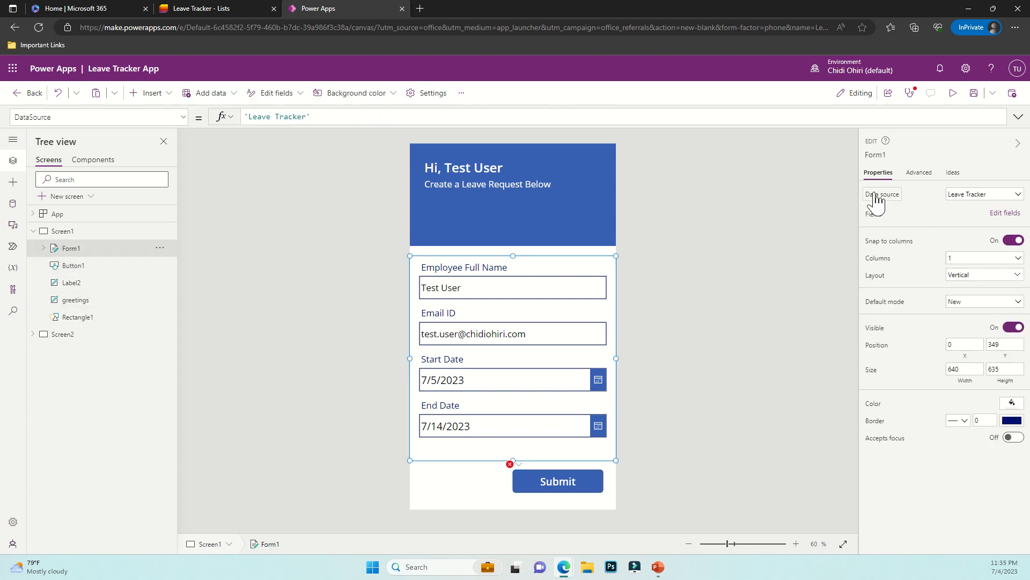
# Add the Title field to Form1 through Edit fields, then select its new text input
pyautogui.click(1005, 213)
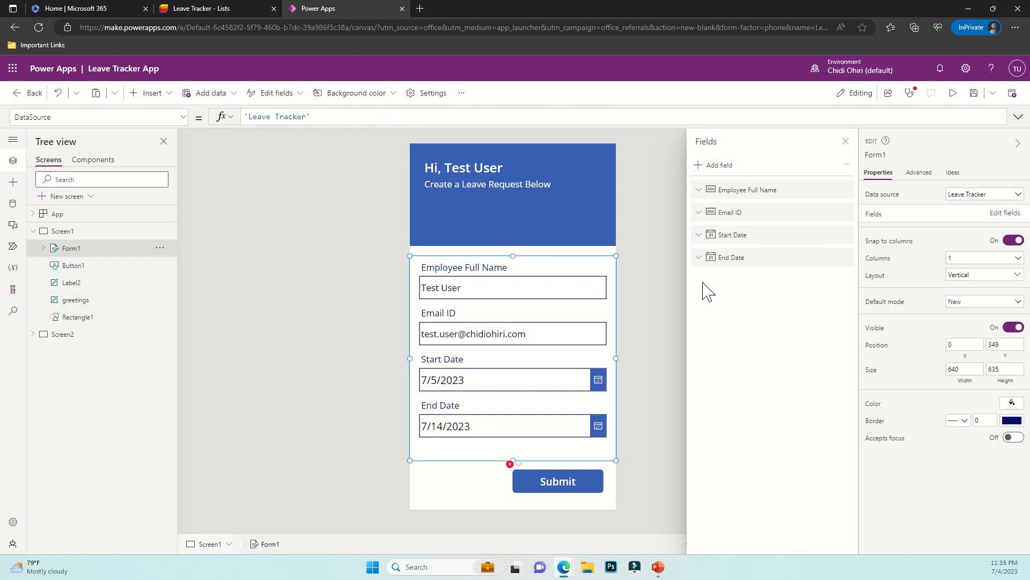
pyautogui.click(724, 165)
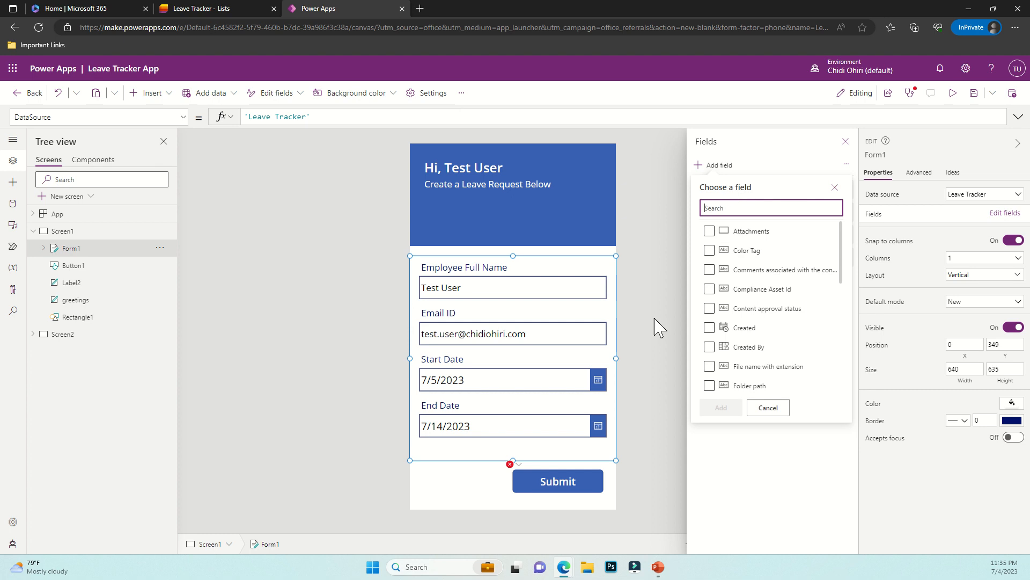
pyautogui.scroll(-5, 739, 336)
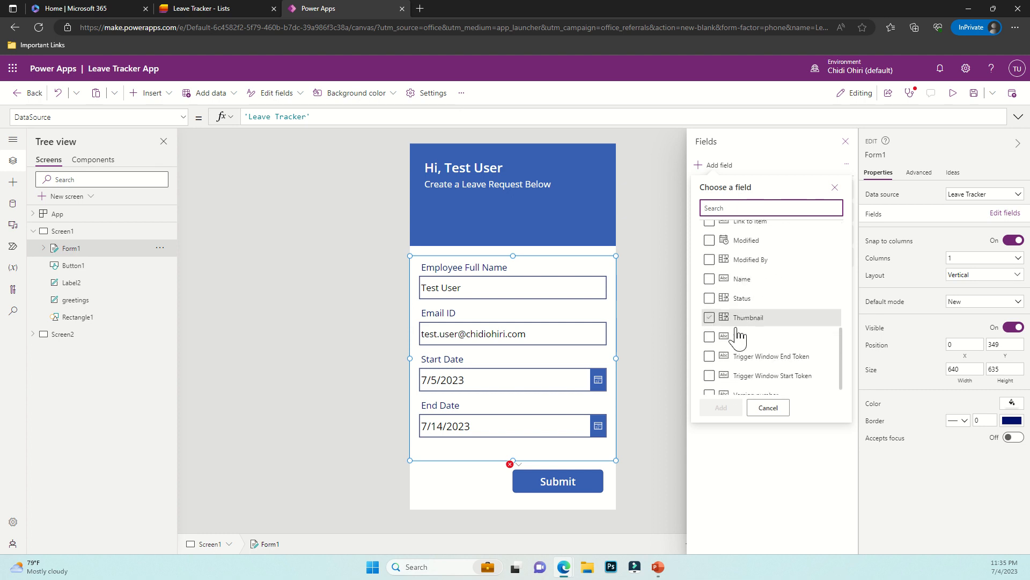
pyautogui.click(739, 330)
pyautogui.click(729, 410)
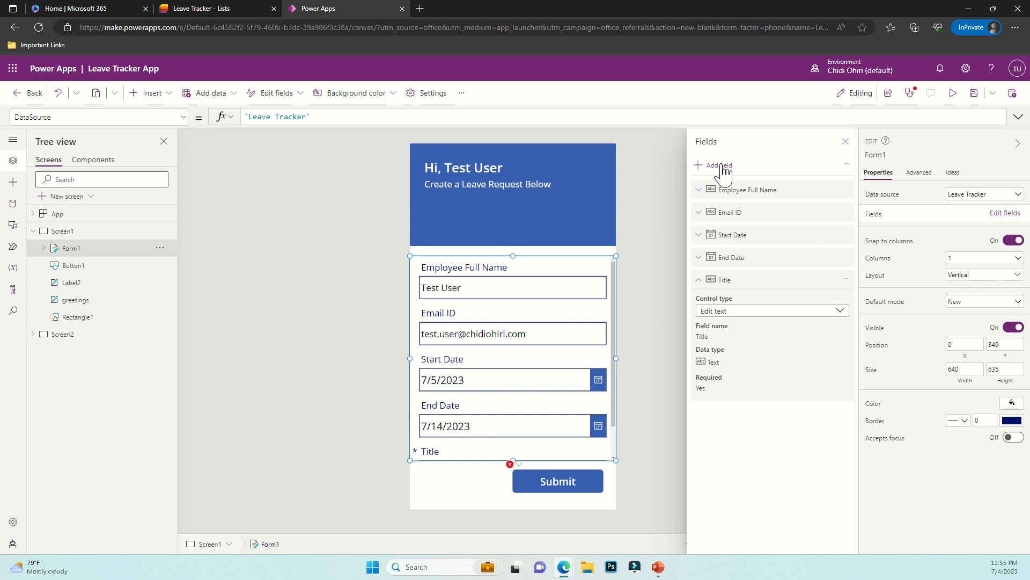
pyautogui.click(846, 141)
pyautogui.scroll(-1, 503, 397)
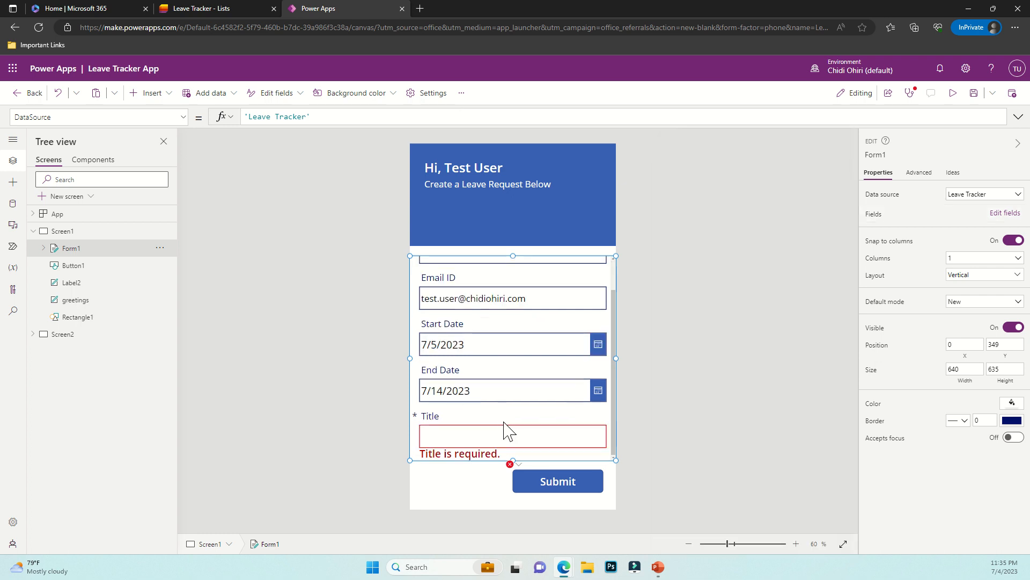
pyautogui.click(505, 432)
pyautogui.click(508, 434)
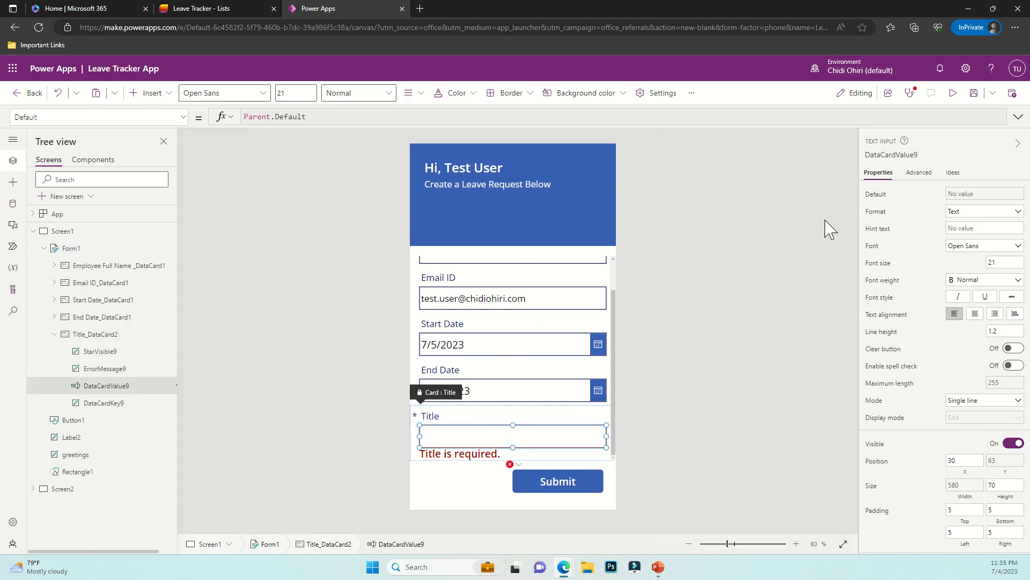
# Replace the Title input's Default formula with 0
pyautogui.click(960, 197)
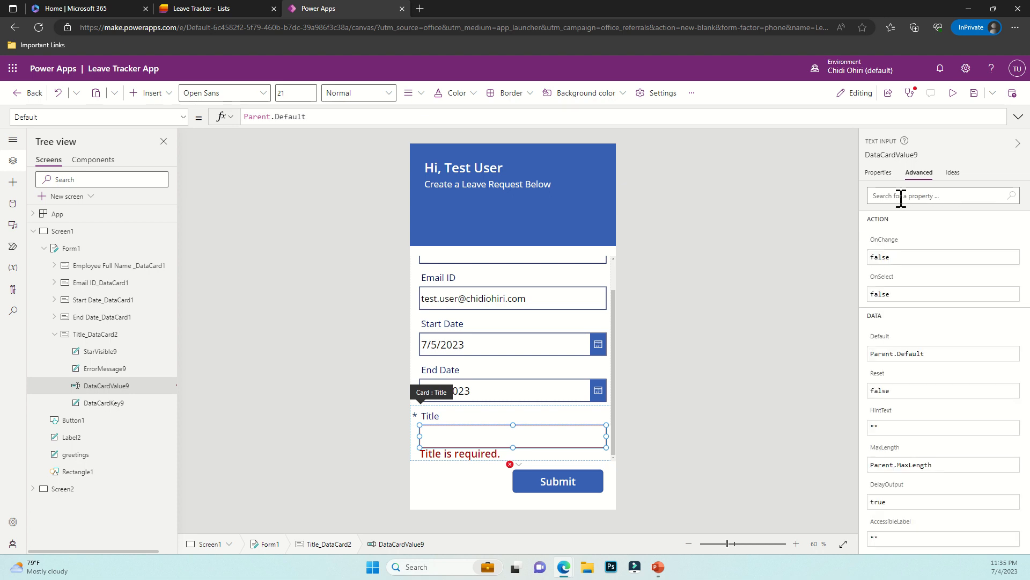
pyautogui.click(878, 172)
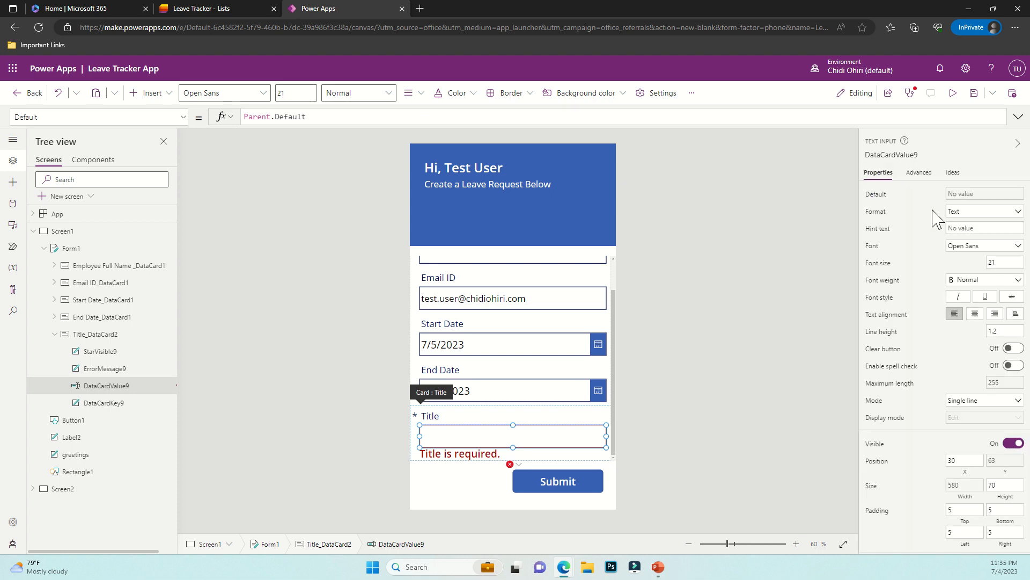
pyautogui.click(966, 199)
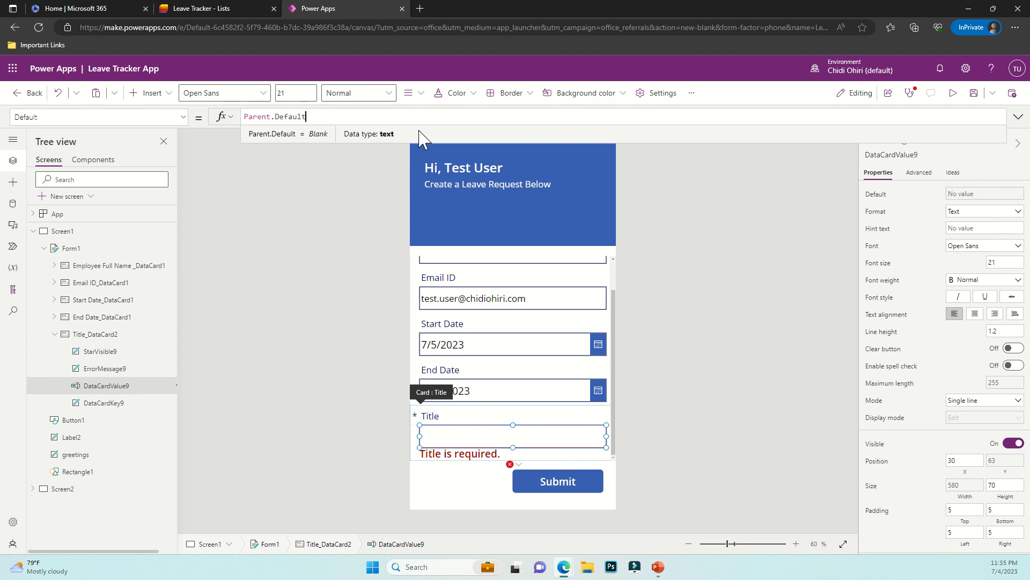
pyautogui.moveTo(372, 117); pyautogui.dragTo(225, 120)
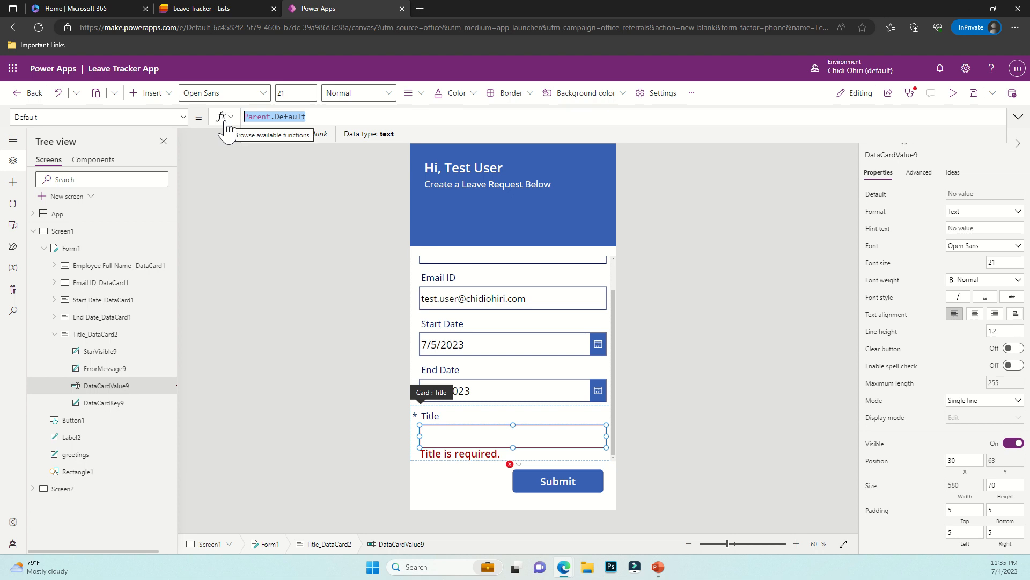
pyautogui.press('BackSpace')
pyautogui.write('0')
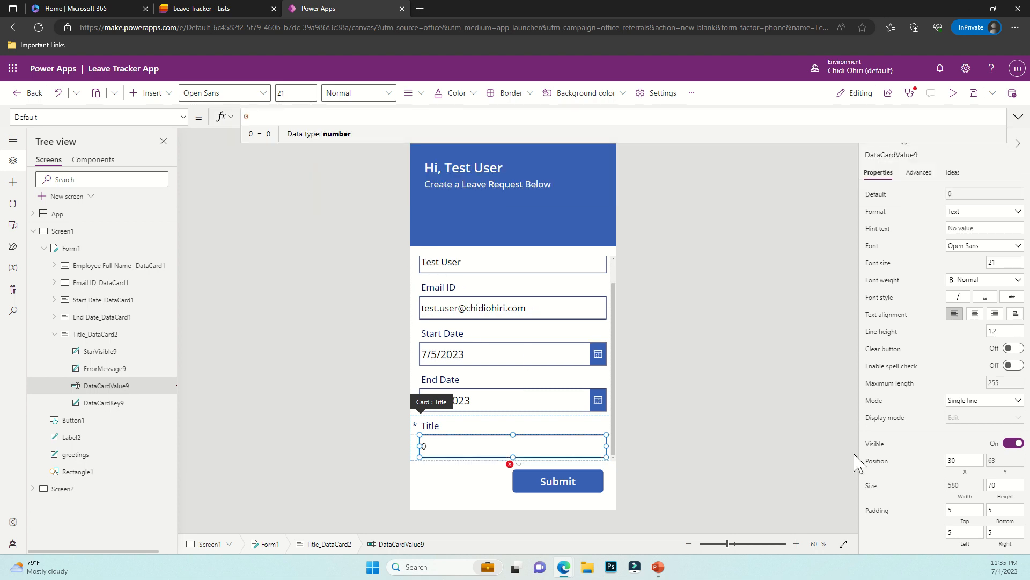
# Set the Title card's Visible property to Off so it is hidden
pyautogui.scroll(-3, 948, 420)
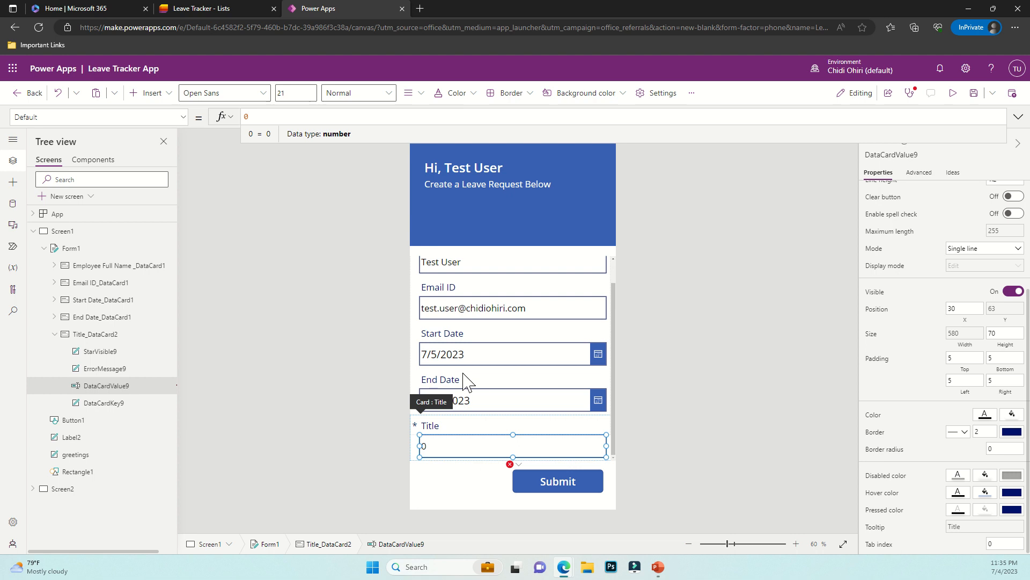
pyautogui.scroll(3, 933, 263)
pyautogui.scroll(-3, 960, 382)
pyautogui.click(1012, 291)
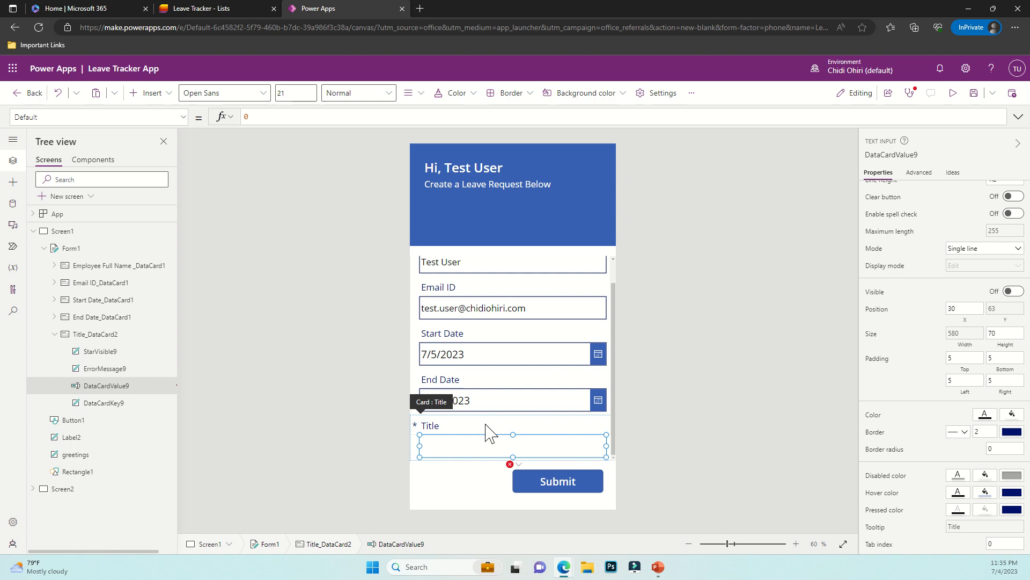
pyautogui.click(545, 423)
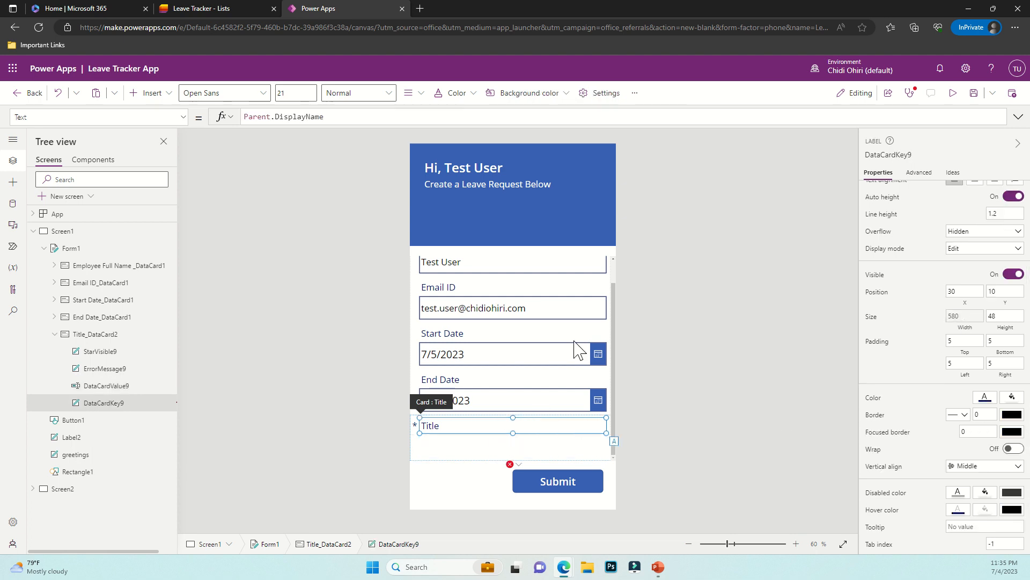
pyautogui.click(469, 437)
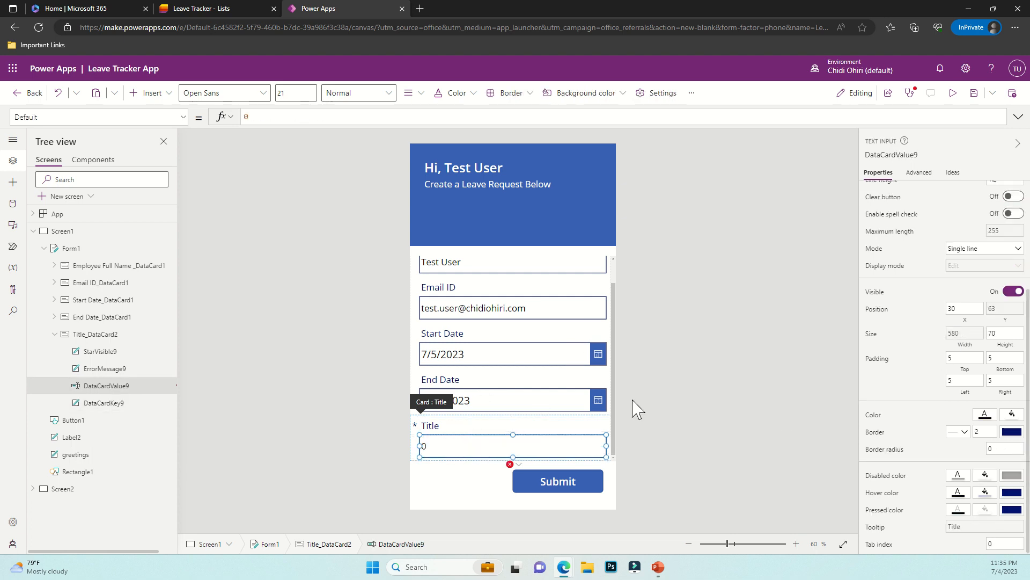
pyautogui.click(504, 386)
pyautogui.click(472, 432)
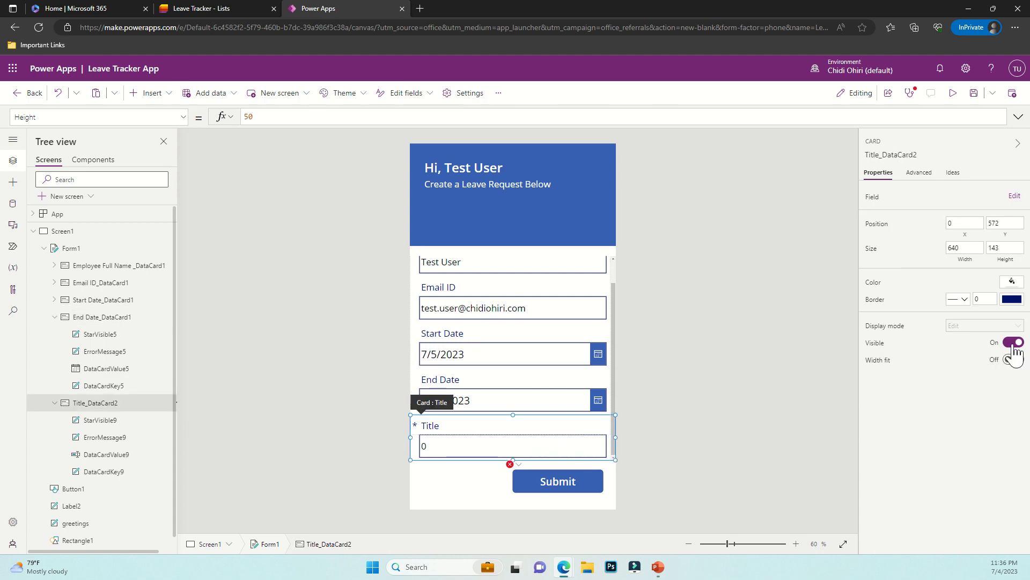
# Inspect the error flagged on the Submit button's formula
pyautogui.click(471, 462)
pyautogui.click(530, 477)
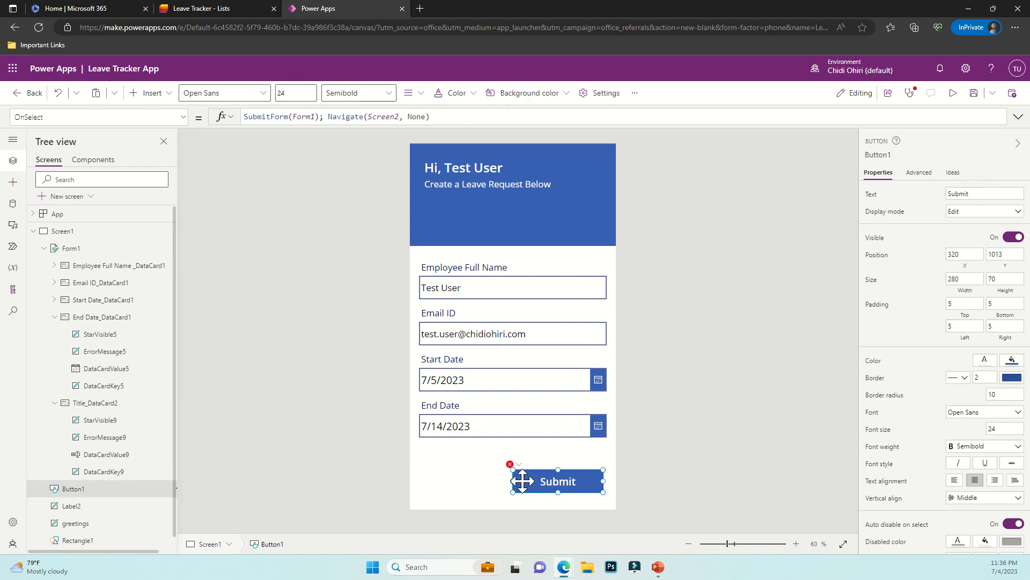
pyautogui.click(511, 465)
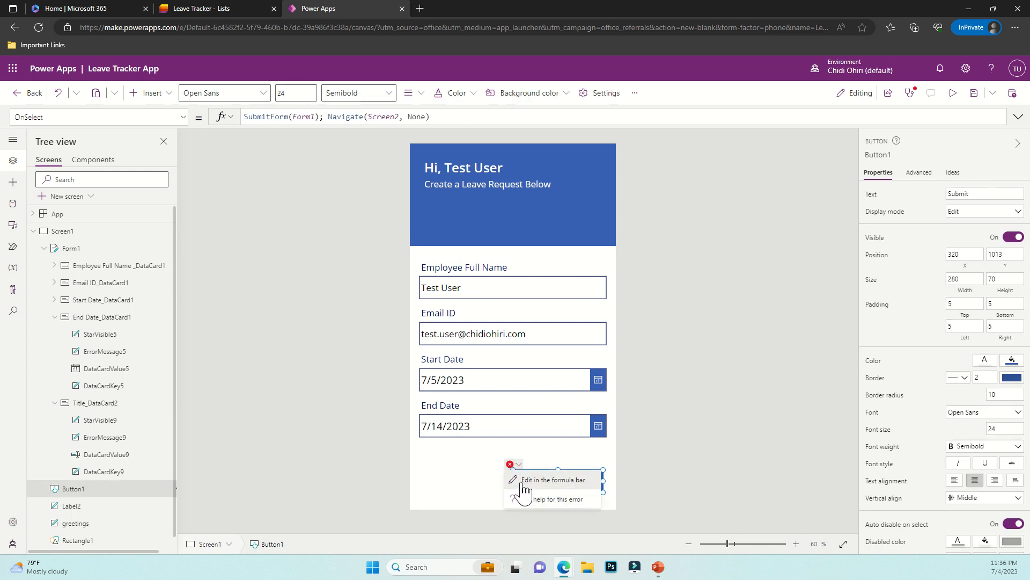
pyautogui.click(524, 482)
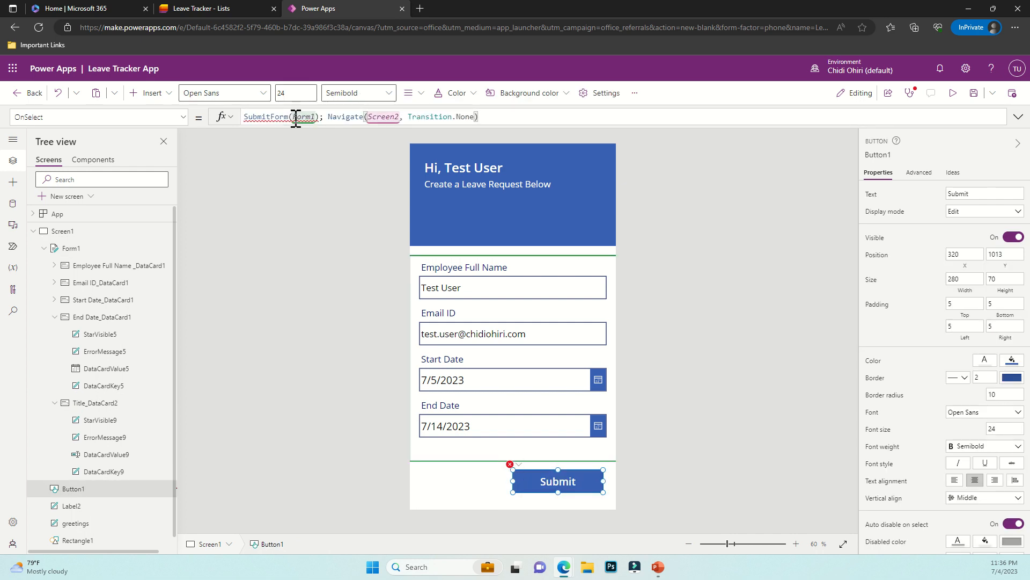
pyautogui.moveTo(278, 120)
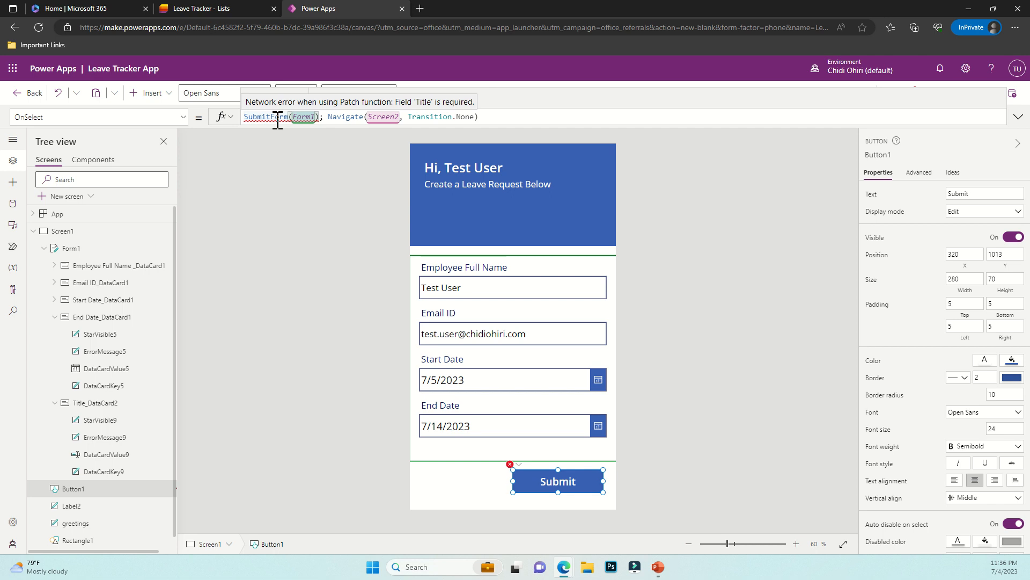
pyautogui.click(745, 358)
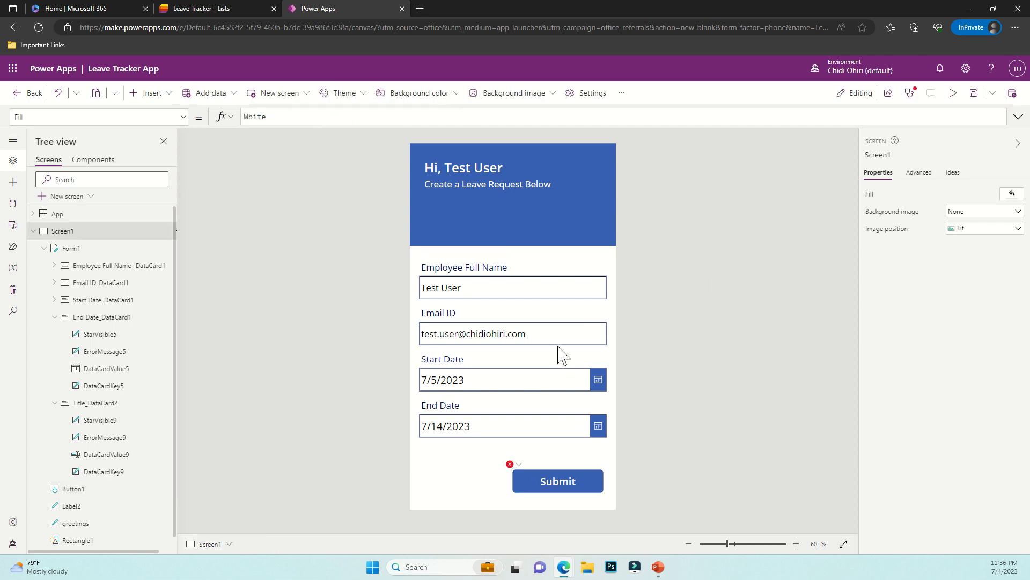
# Submit a test request in the app preview, then switch to the Leave Tracker list
pyautogui.click(953, 93)
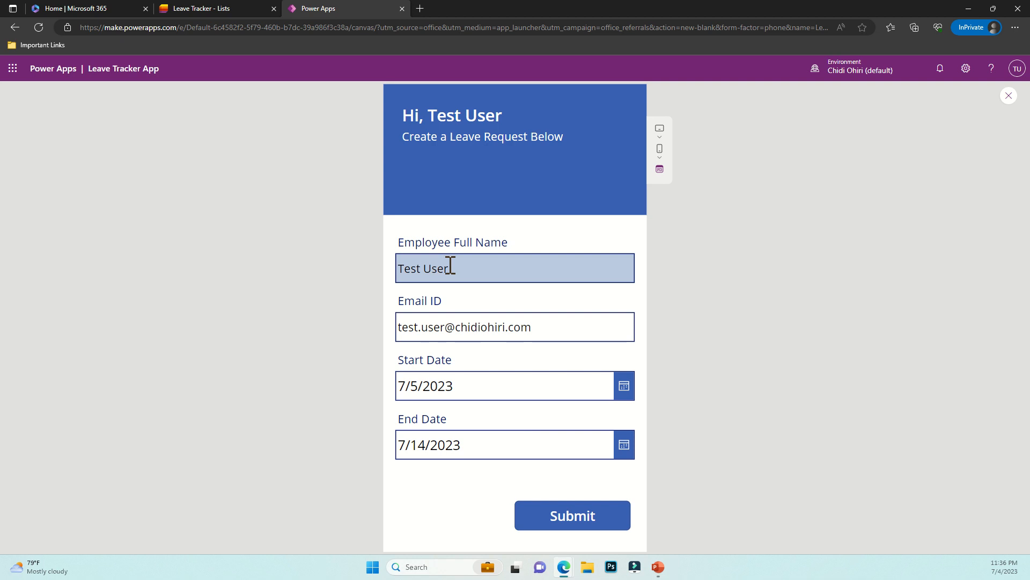
pyautogui.click(560, 520)
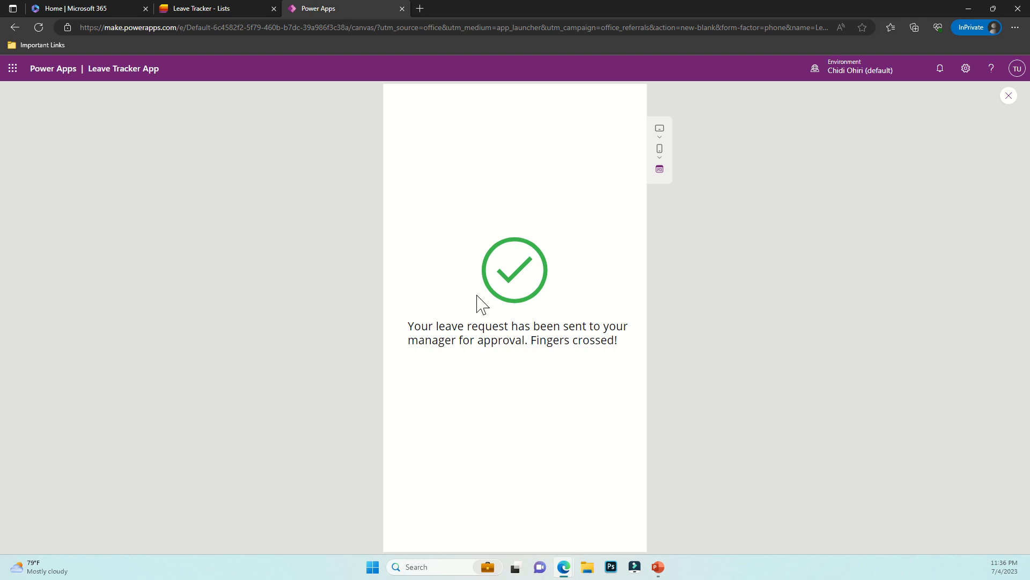
pyautogui.click(206, 8)
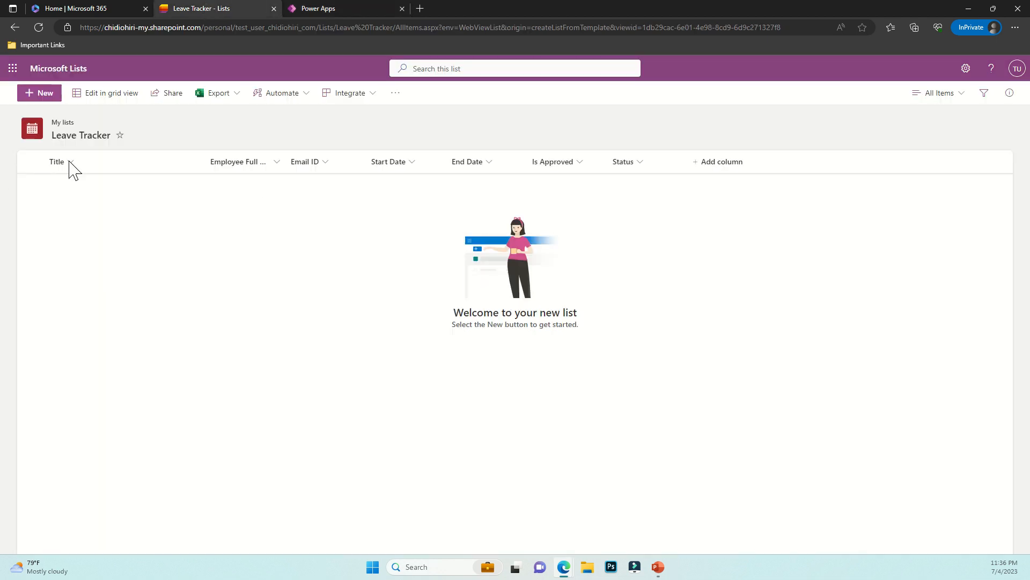
# Refresh the Leave Tracker list, uncheck Title in the view's columns, apply, and return to Power Apps
pyautogui.click(38, 27)
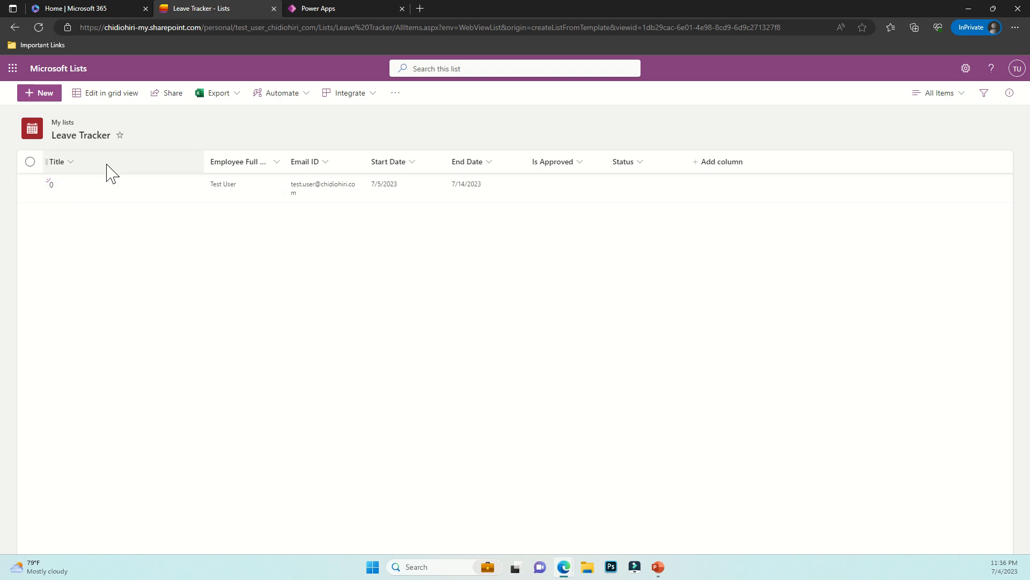
pyautogui.click(85, 163)
pyautogui.moveTo(95, 263)
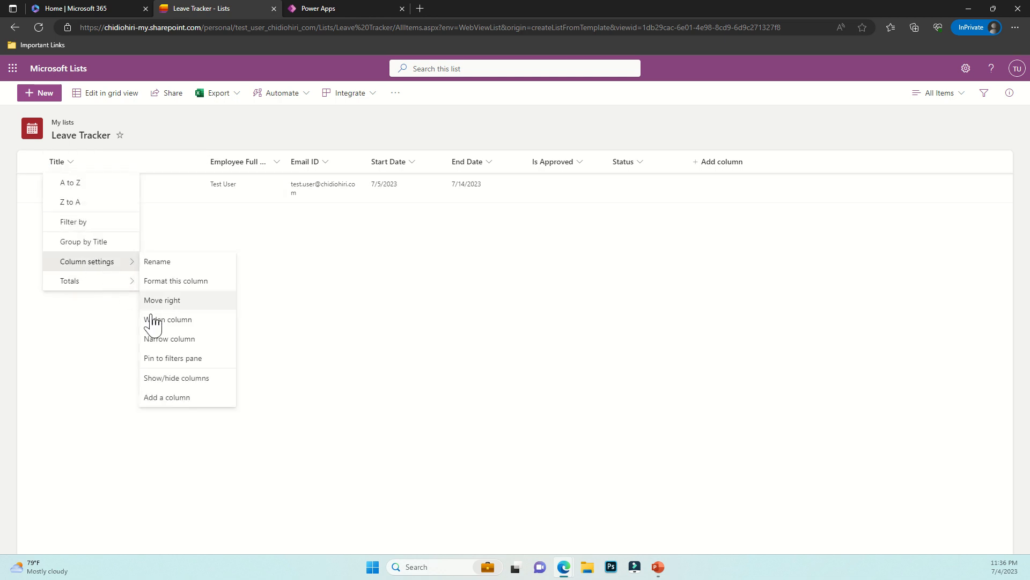
pyautogui.click(166, 381)
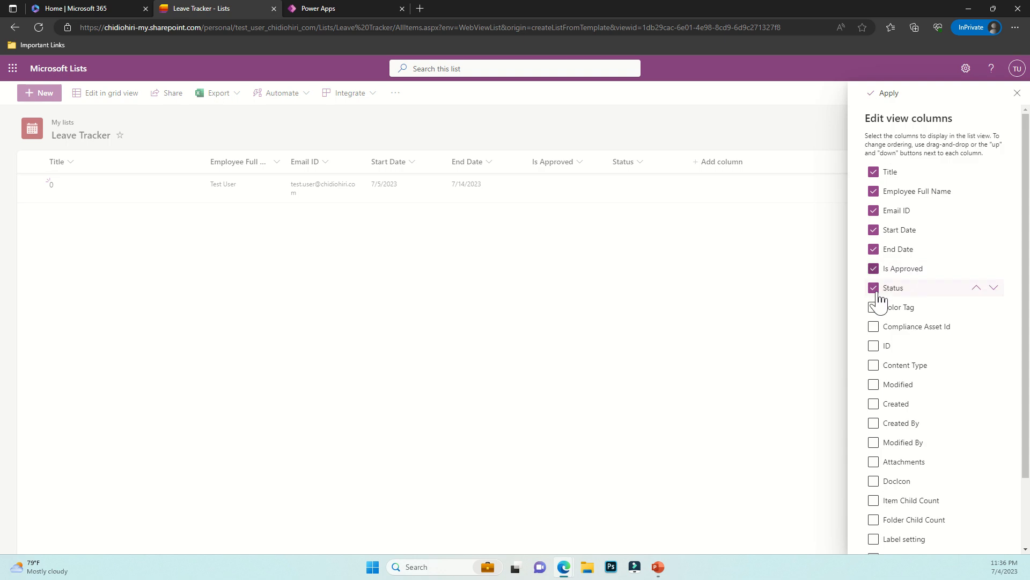
pyautogui.click(873, 172)
pyautogui.scroll(-2, 904, 427)
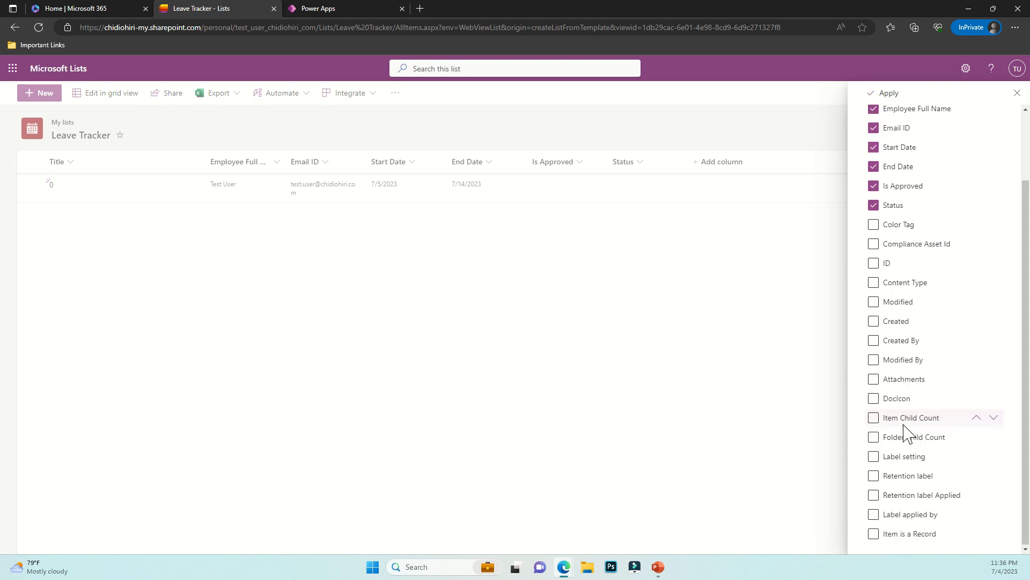
pyautogui.scroll(3, 952, 237)
pyautogui.click(885, 93)
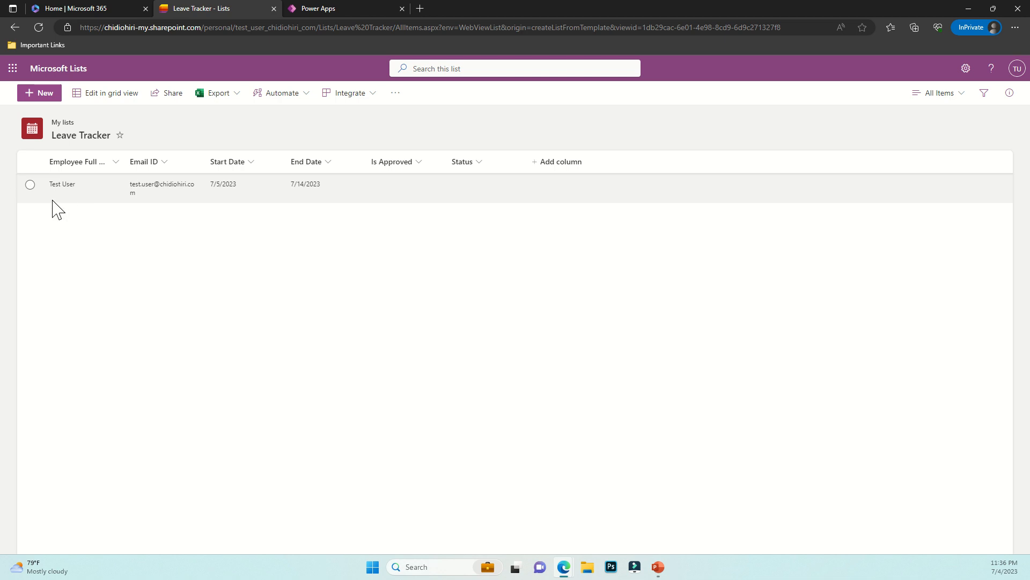
pyautogui.click(333, 8)
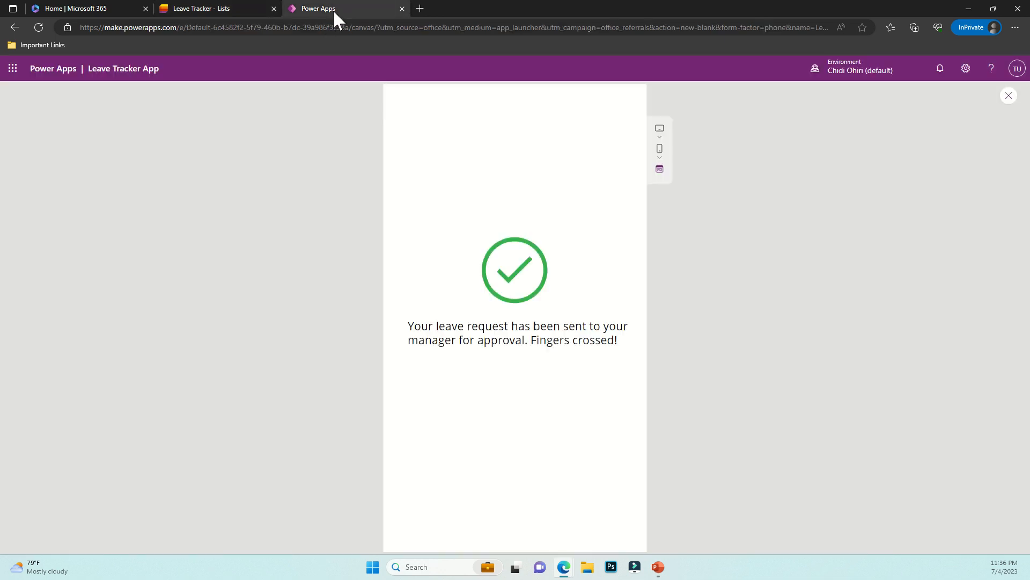
# Insert a new button on Screen2 and move it to the bottom-right corner
pyautogui.click(1009, 96)
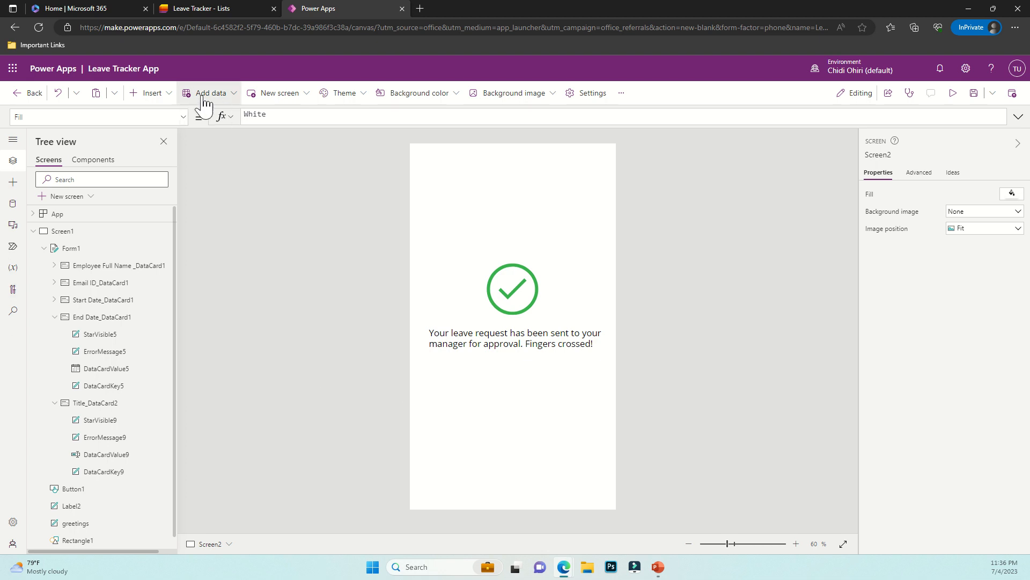
pyautogui.click(148, 94)
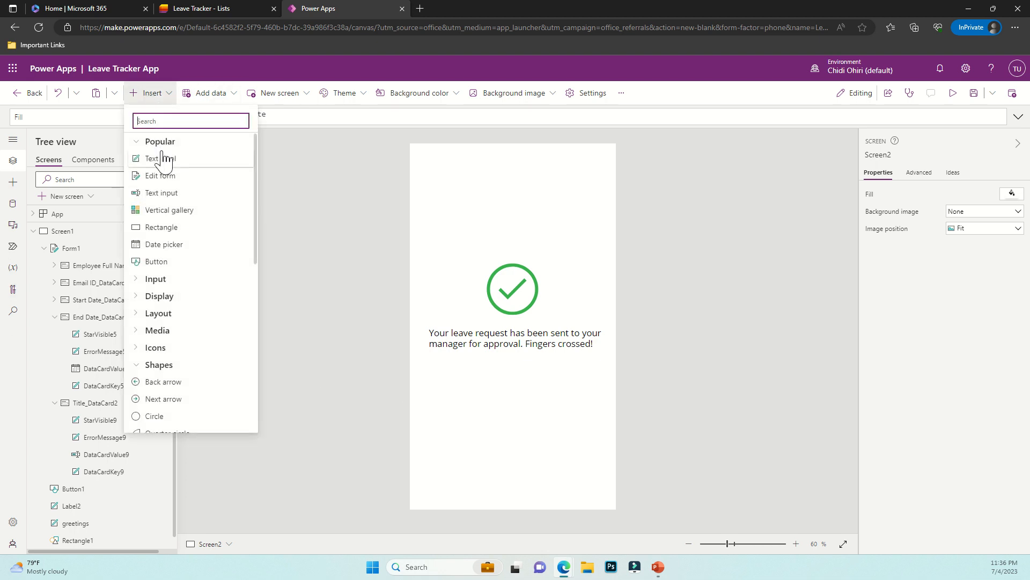
pyautogui.click(178, 262)
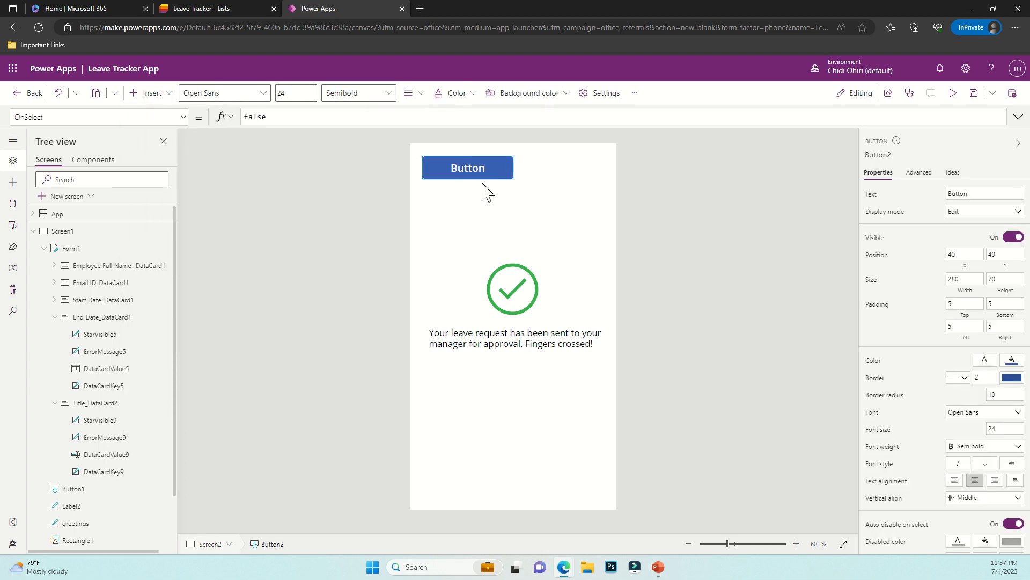
pyautogui.moveTo(479, 174); pyautogui.dragTo(560, 485)
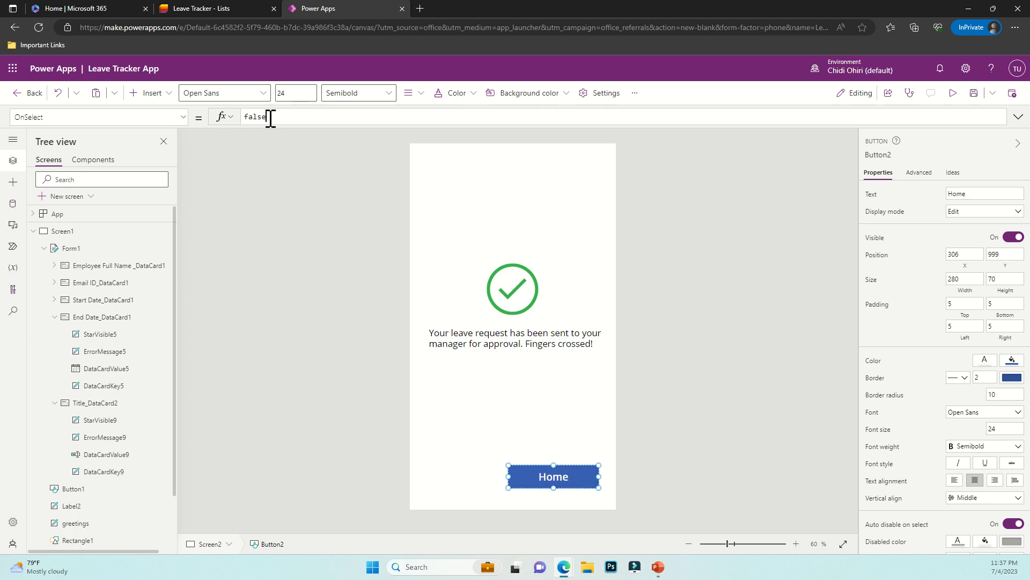
# Set the Home button's OnSelect to Navigate(Screen1, Transition.None)
pyautogui.write('Nav')
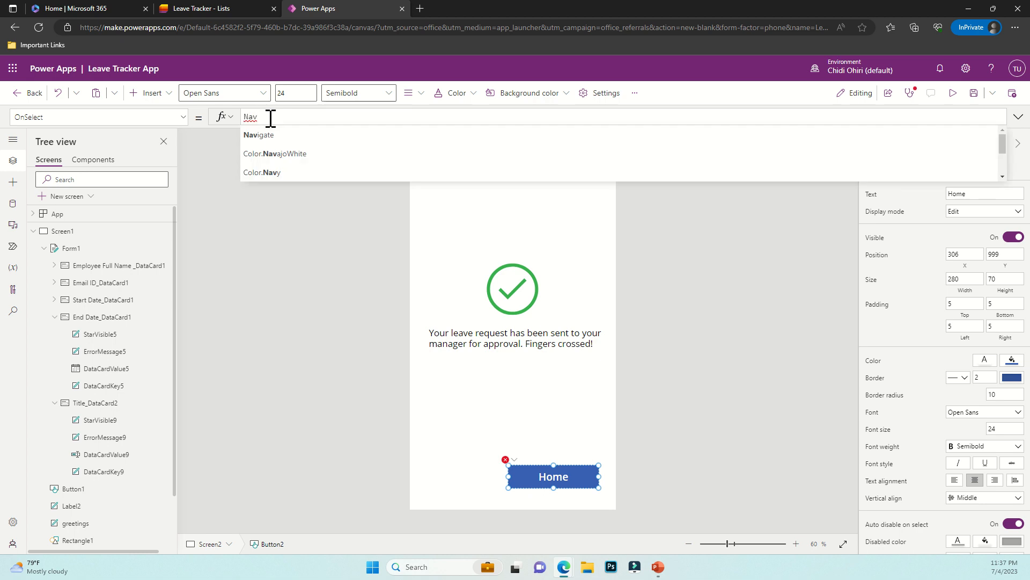
pyautogui.click(274, 135)
pyautogui.write('S')
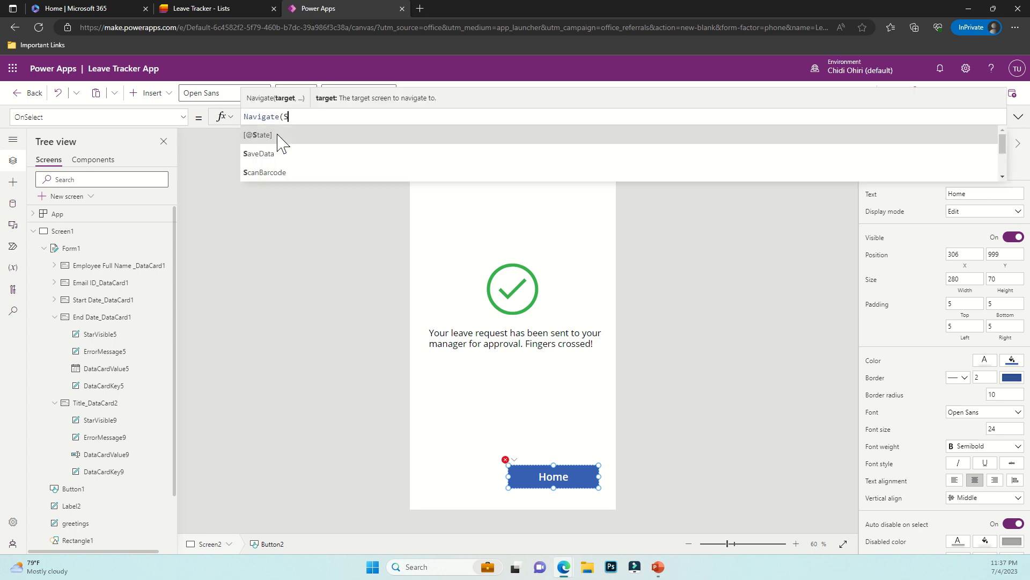
pyautogui.write('creen1, tr')
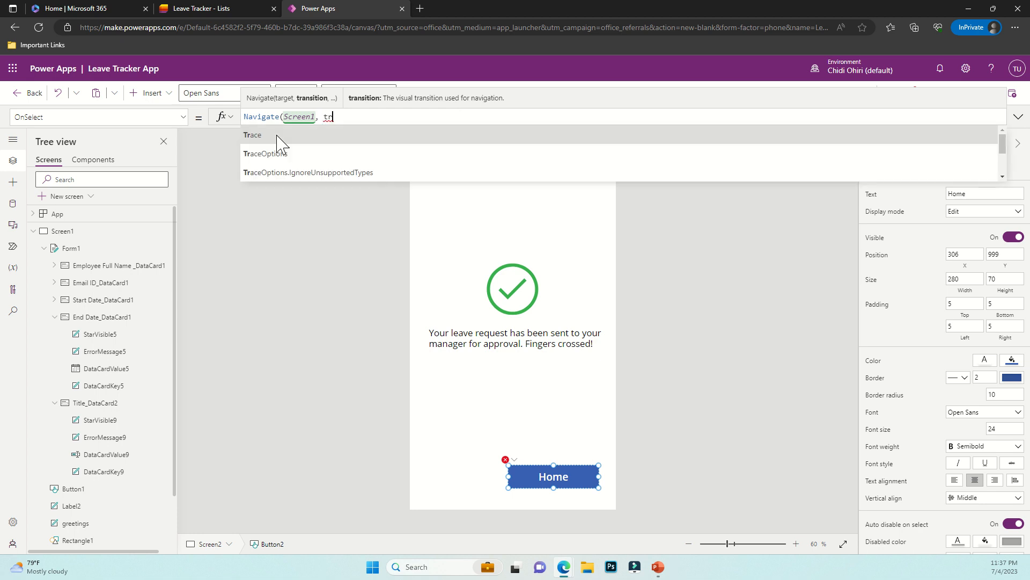
pyautogui.write('ans')
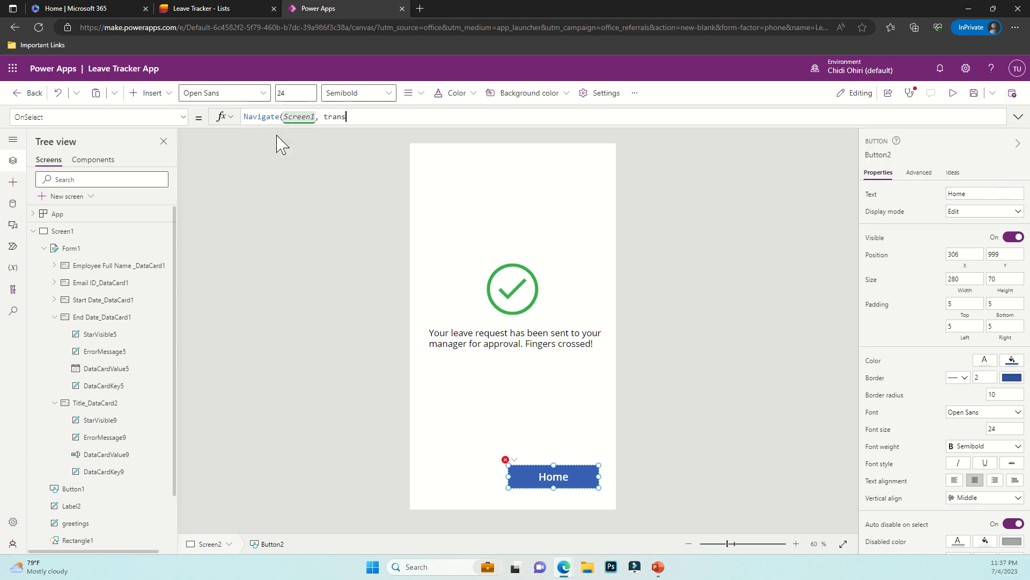
pyautogui.click(281, 155)
pyautogui.click(953, 93)
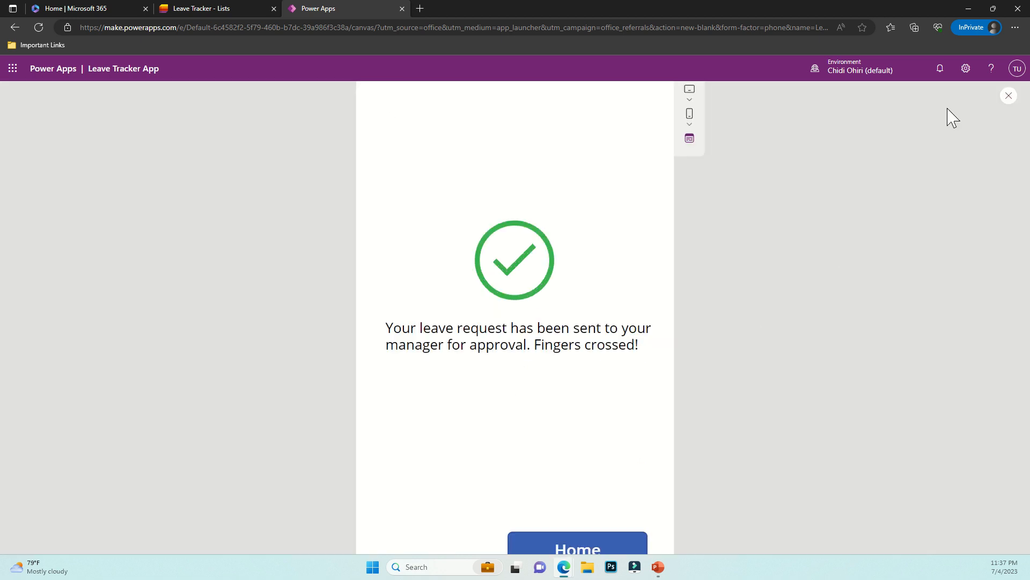
pyautogui.click(559, 520)
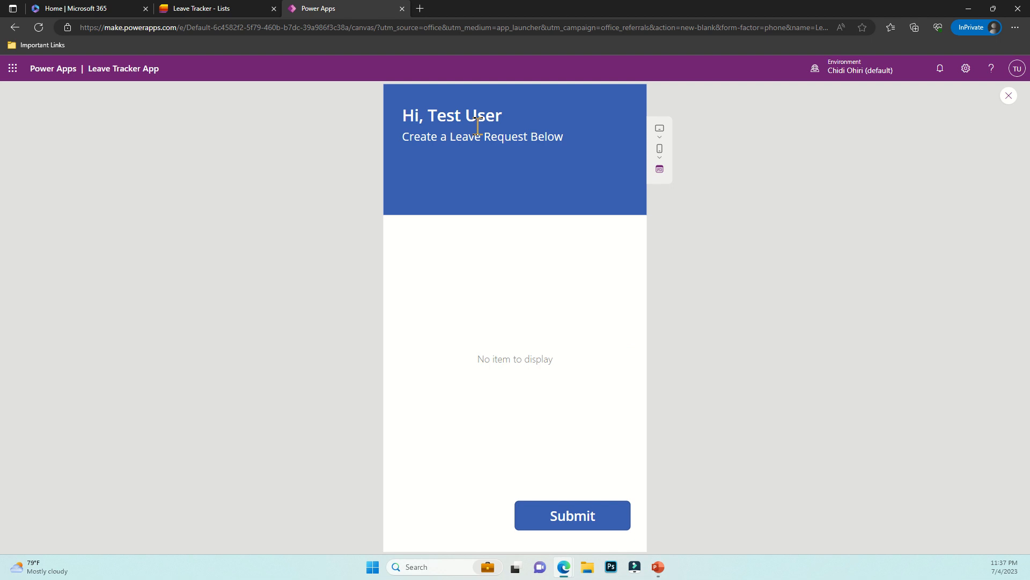
pyautogui.click(1008, 96)
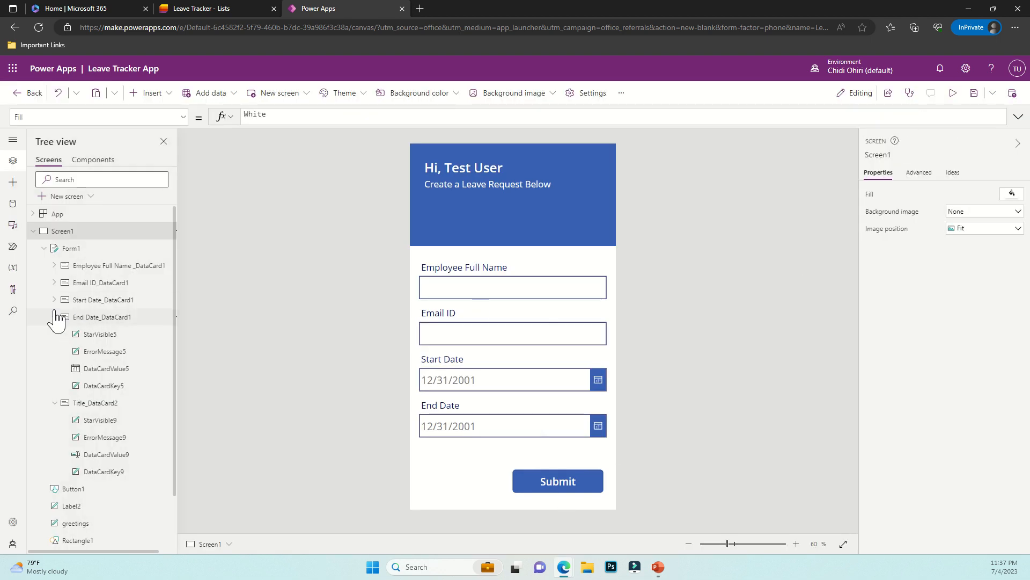
pyautogui.click(33, 231)
pyautogui.click(33, 248)
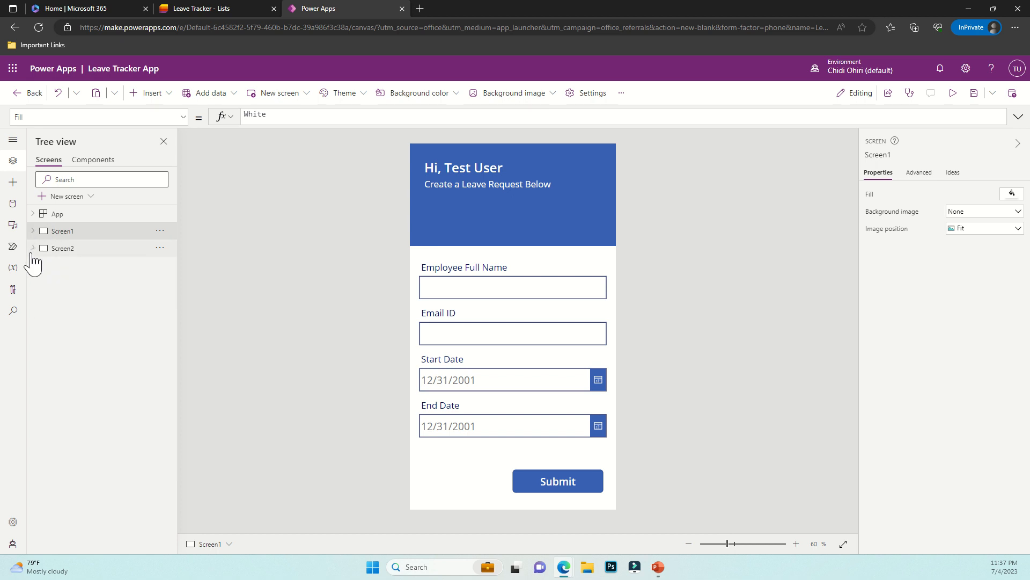
pyautogui.click(33, 249)
pyautogui.click(68, 301)
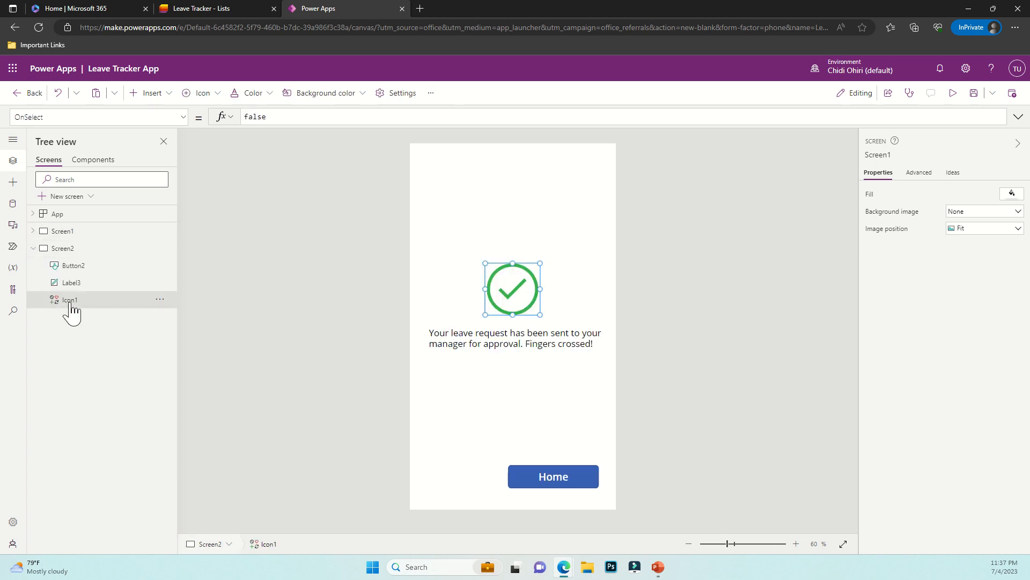
pyautogui.click(33, 248)
pyautogui.click(33, 248)
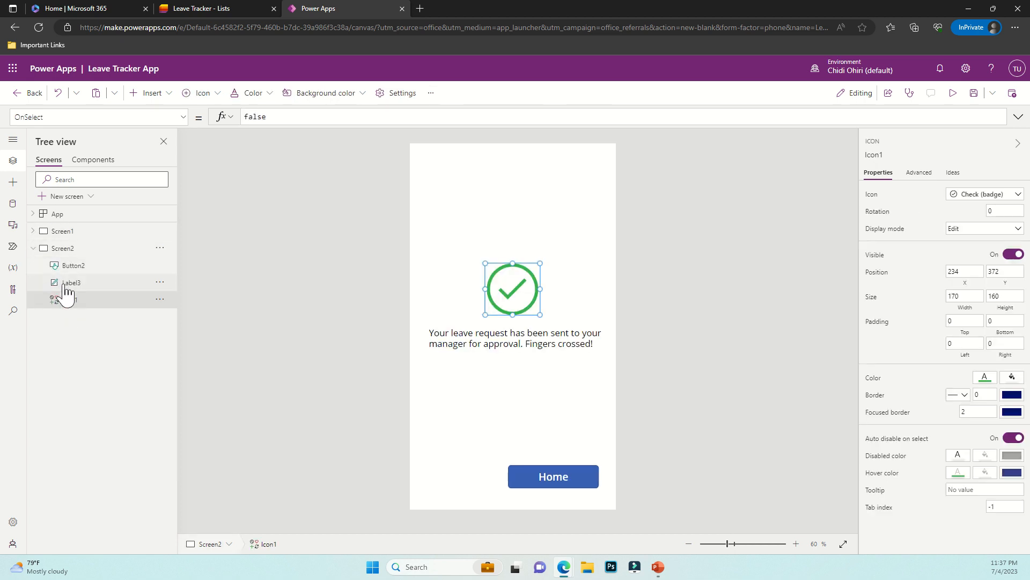
pyautogui.click(953, 93)
pyautogui.click(549, 521)
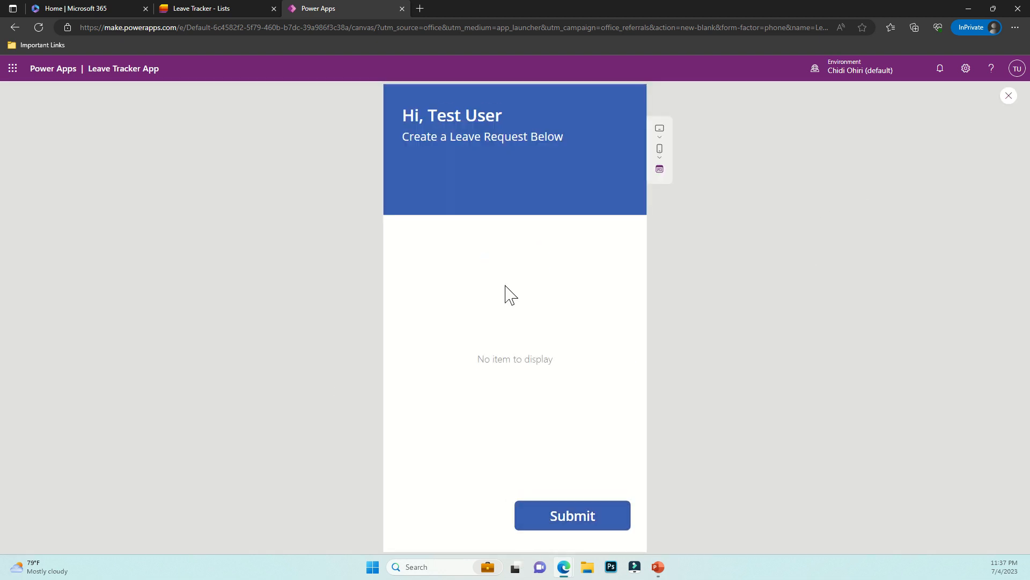
pyautogui.click(1008, 96)
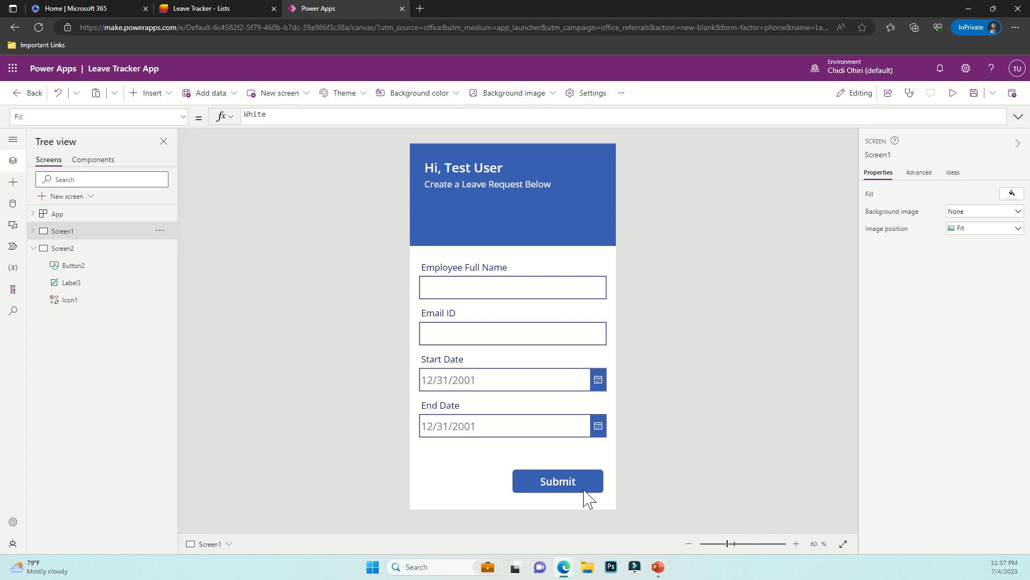
pyautogui.click(559, 479)
pyautogui.scroll(-2, 89, 375)
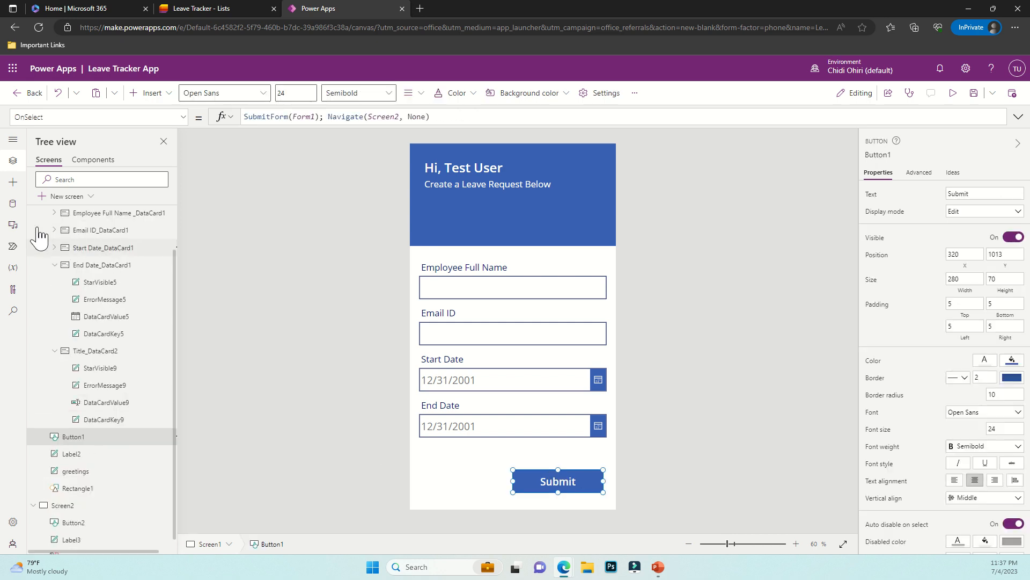
pyautogui.scroll(2, 85, 368)
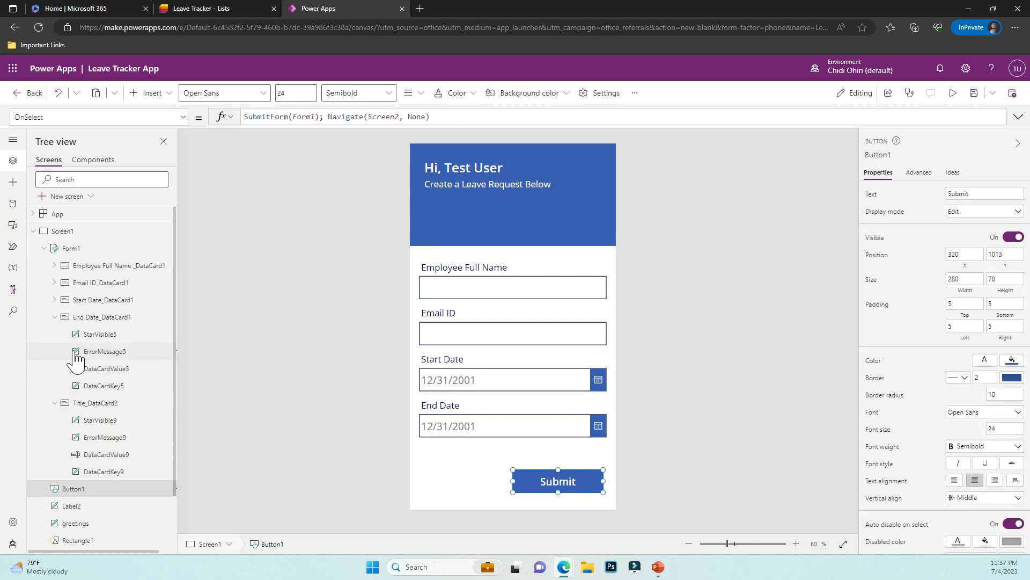
pyautogui.click(44, 247)
pyautogui.click(33, 231)
pyautogui.click(83, 249)
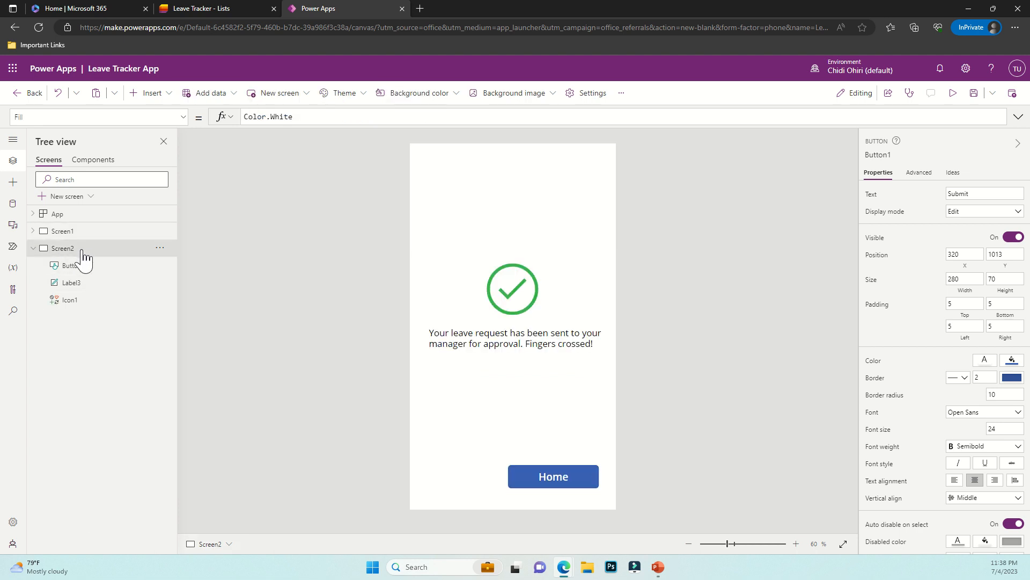
# Append ; ResetForm(Form1) to the Home button's OnSelect, then preview and press Home
pyautogui.click(552, 482)
pyautogui.click(354, 118)
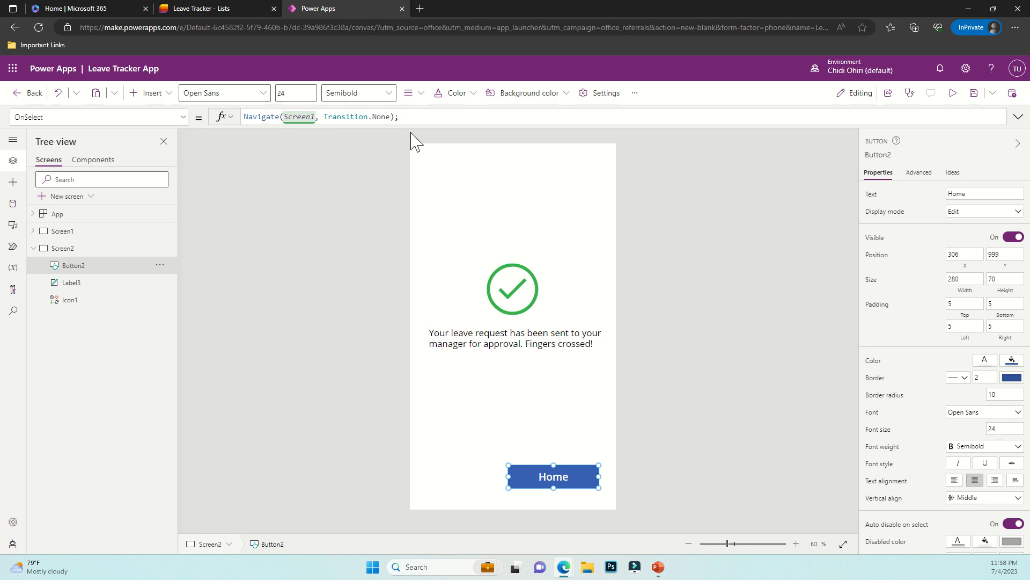
pyautogui.write('; ReserttForm')
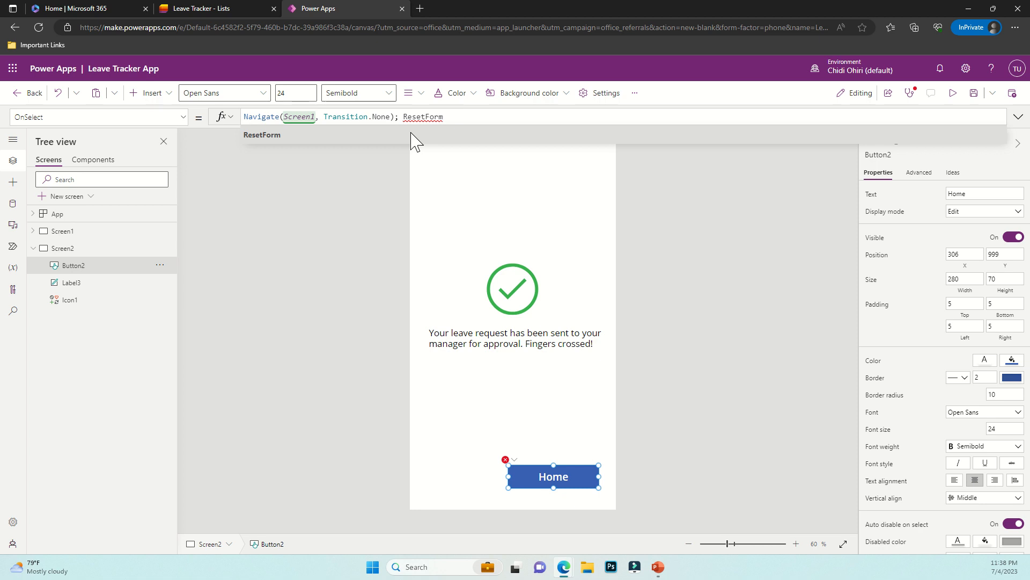
pyautogui.write('(')
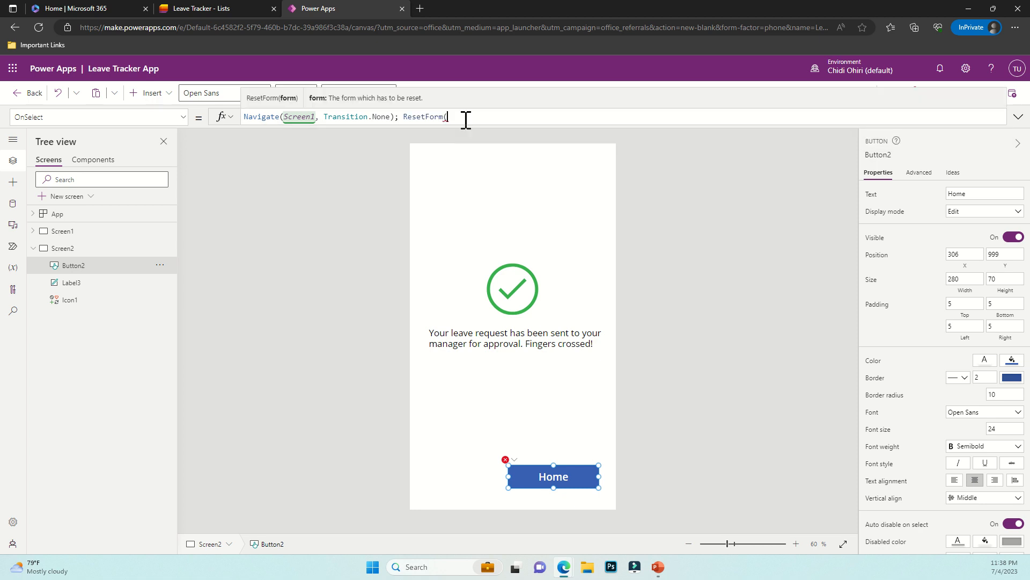
pyautogui.write('Form1')
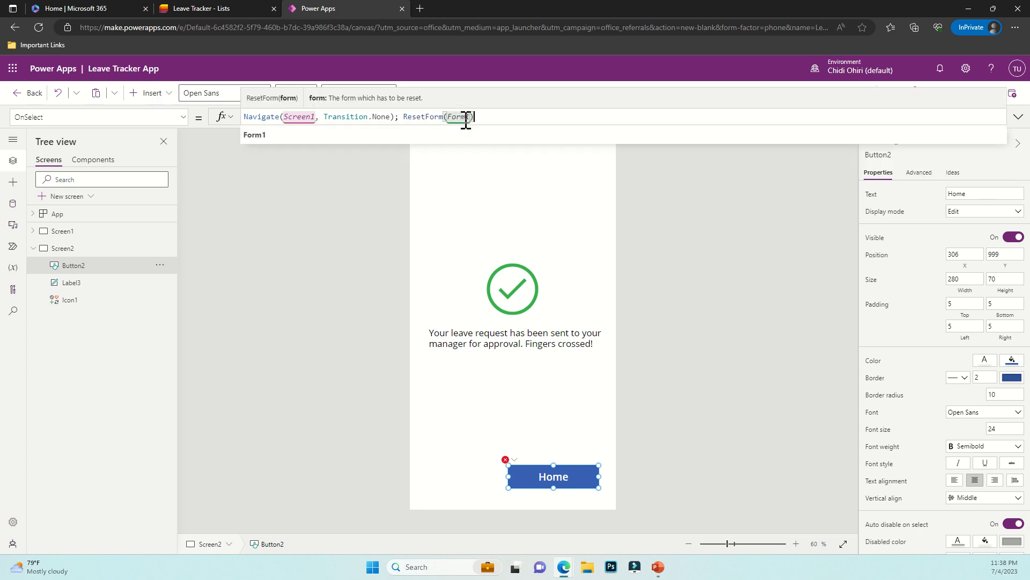
pyautogui.click(391, 184)
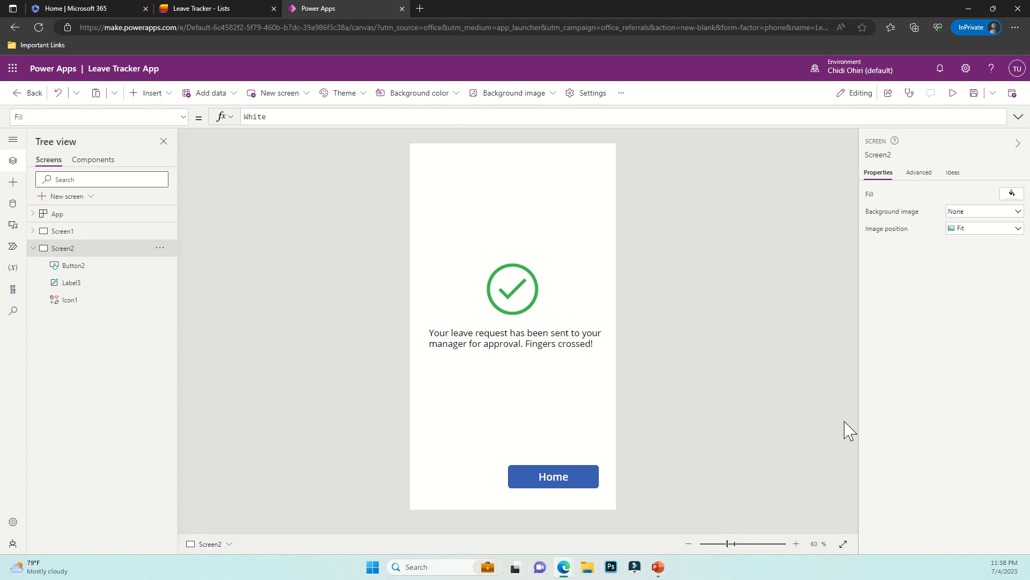
pyautogui.click(952, 93)
pyautogui.click(528, 507)
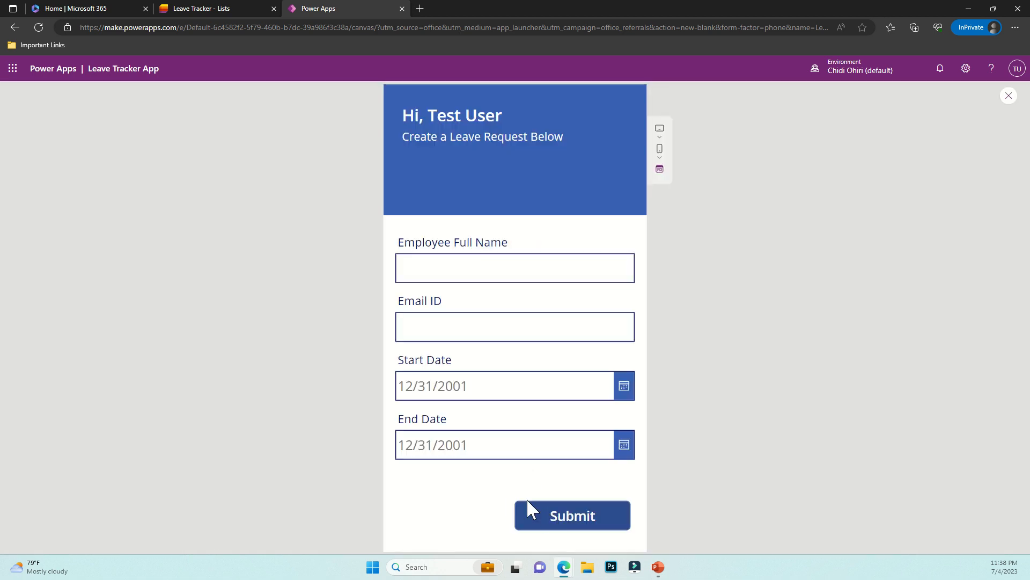
pyautogui.click(1009, 95)
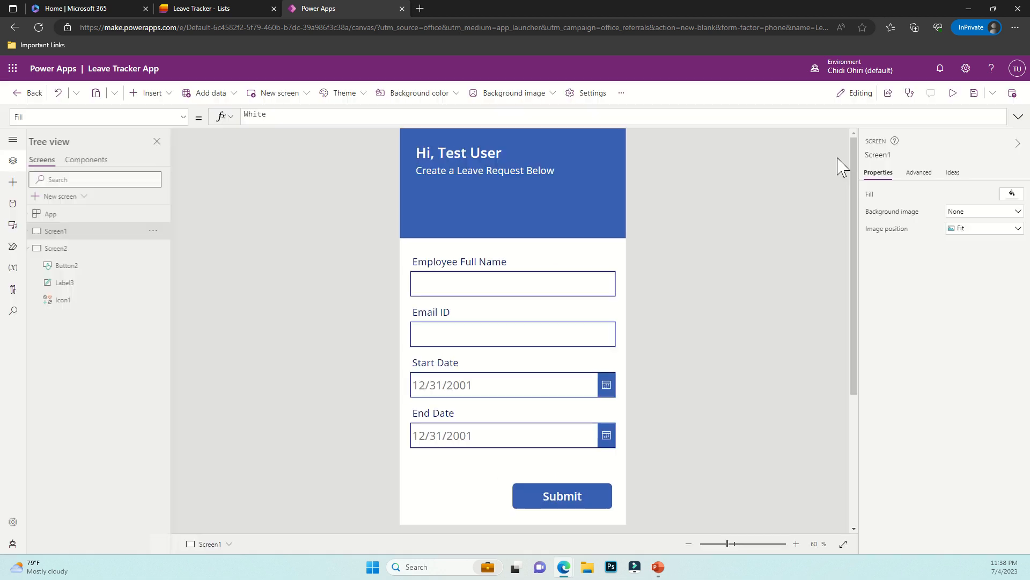
pyautogui.click(34, 248)
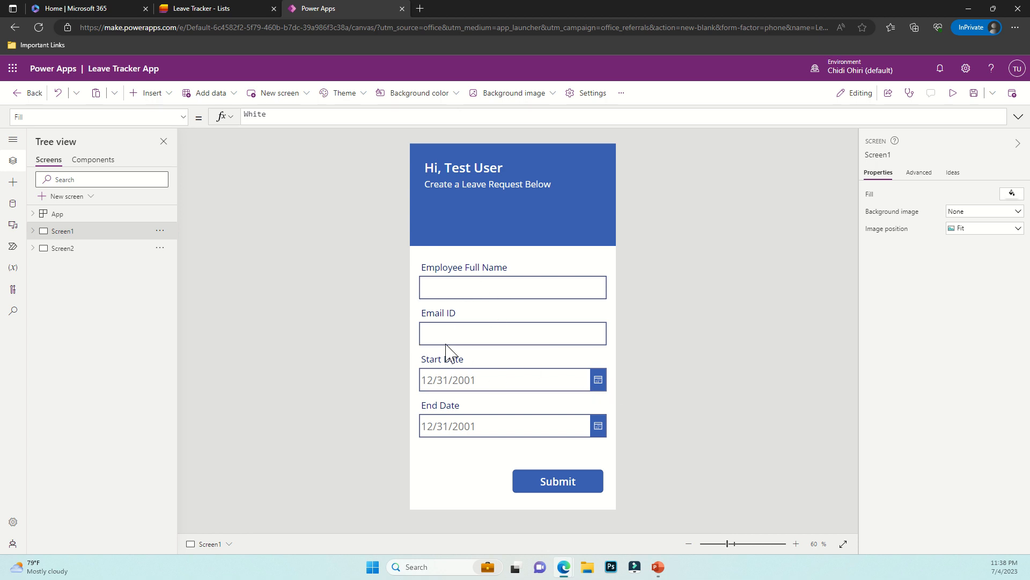
# Unlock the Employee Full Name card and set its input's Default to User().FullName
pyautogui.click(458, 285)
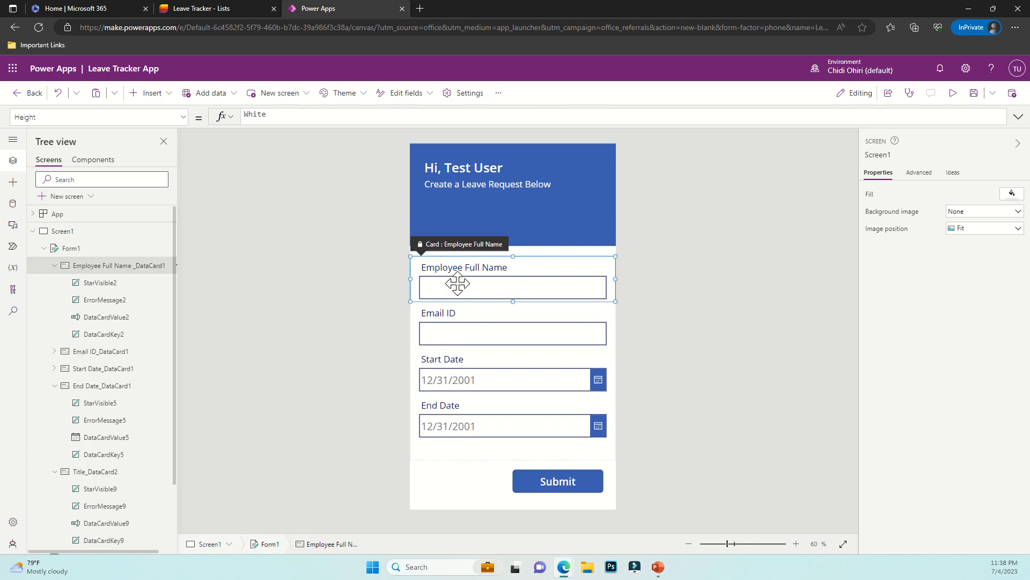
pyautogui.click(458, 285)
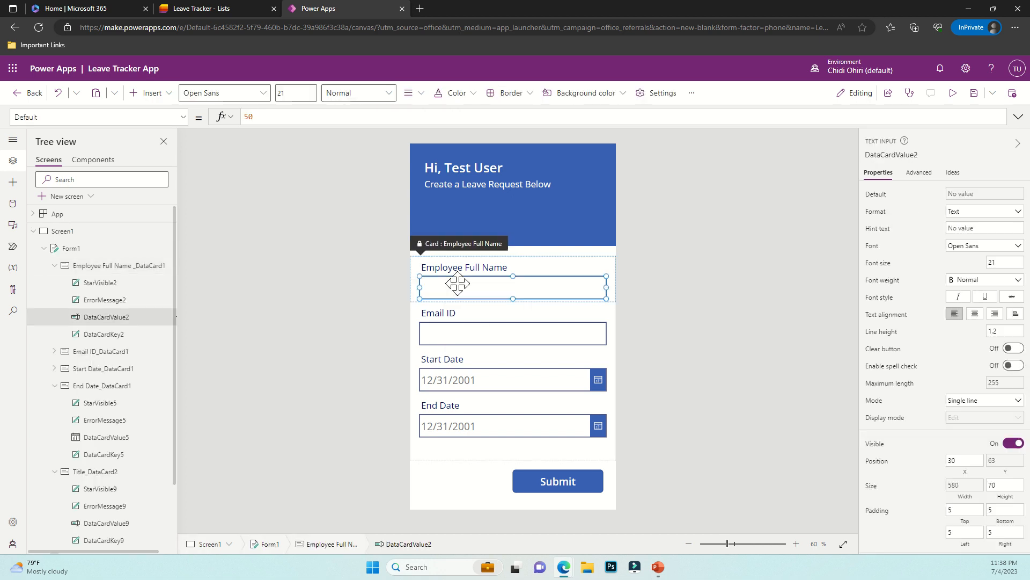
pyautogui.click(958, 196)
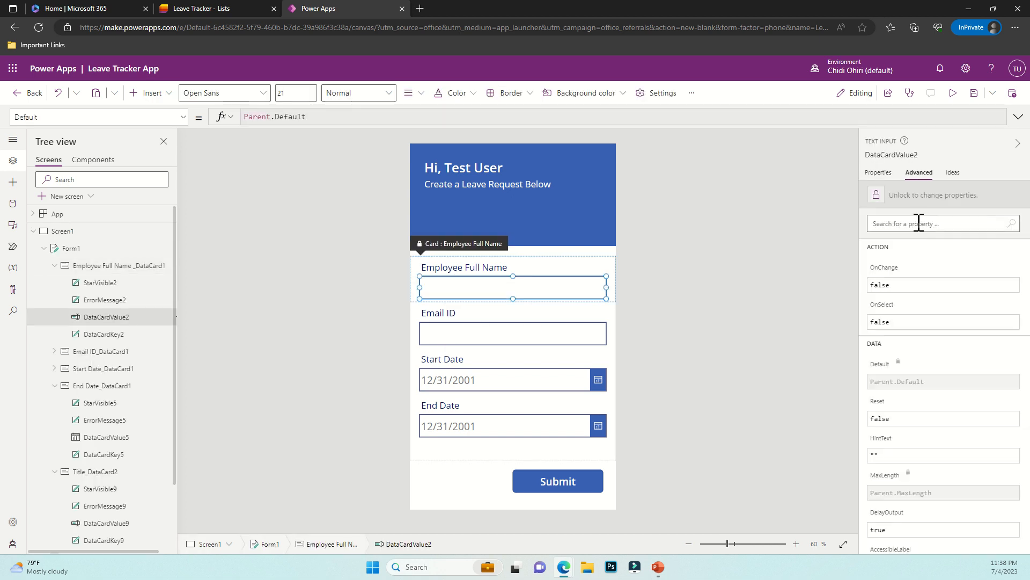
pyautogui.click(902, 196)
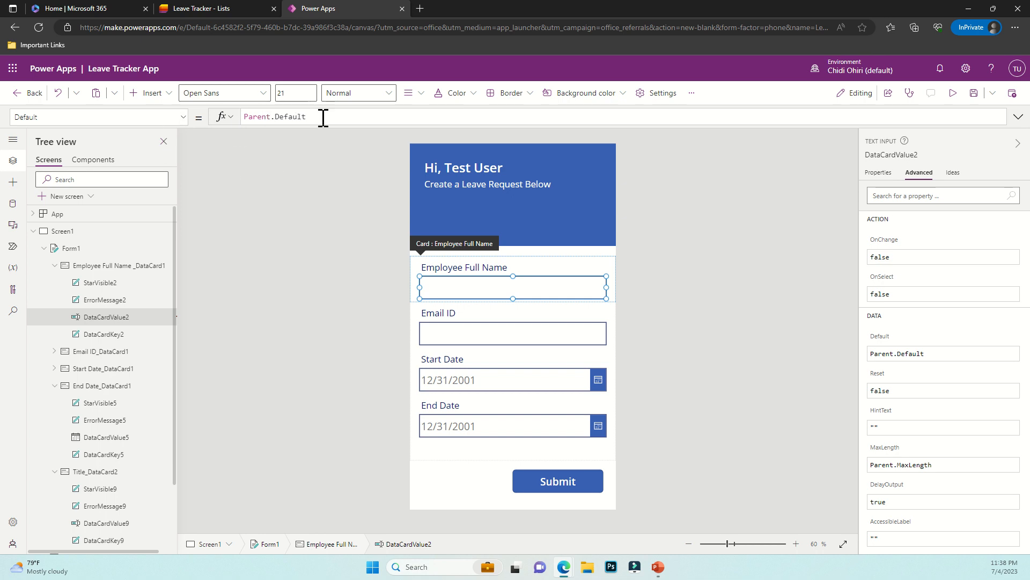
pyautogui.tripleClick(231, 124)
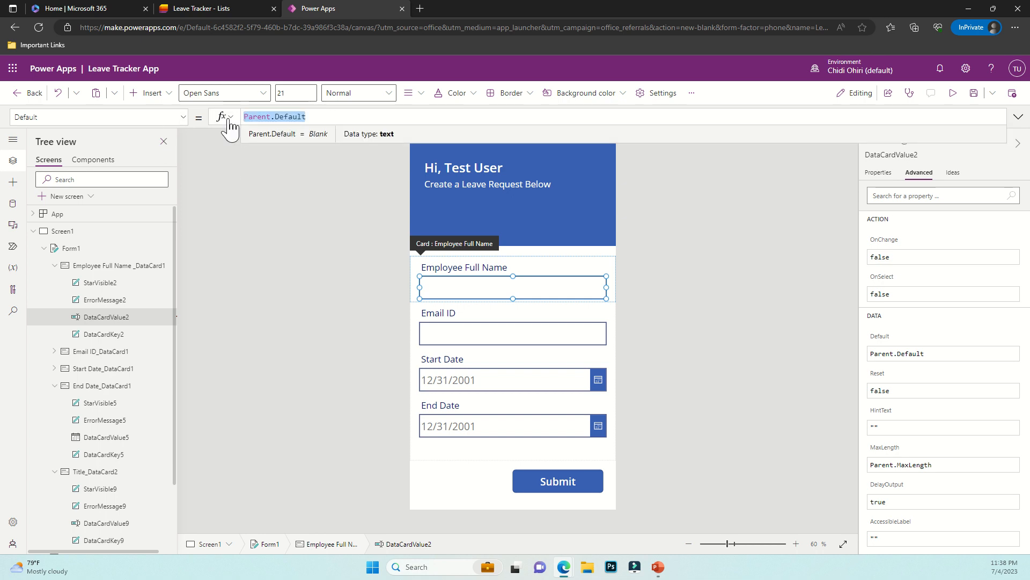
pyautogui.write('User')
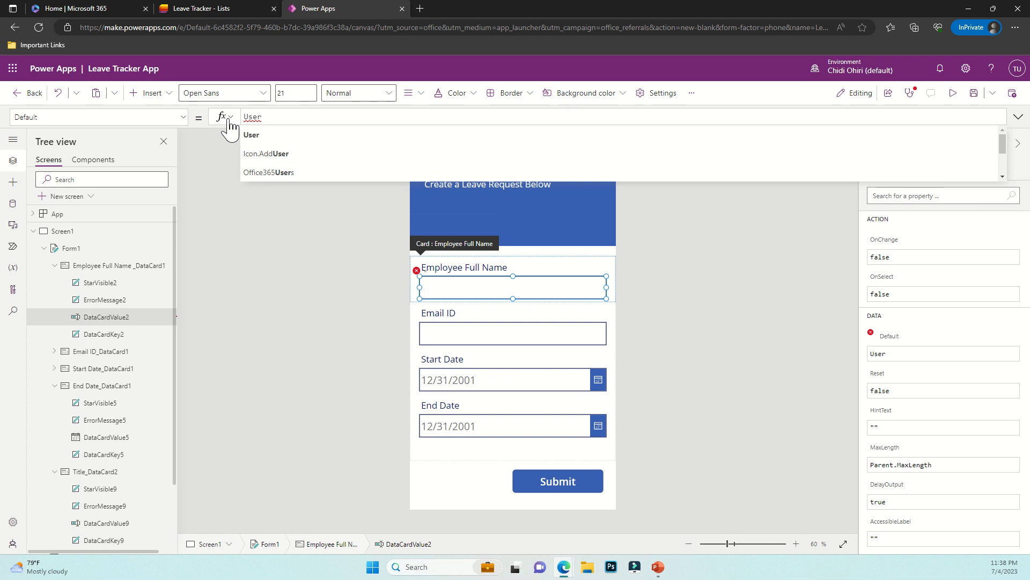
pyautogui.write('()')
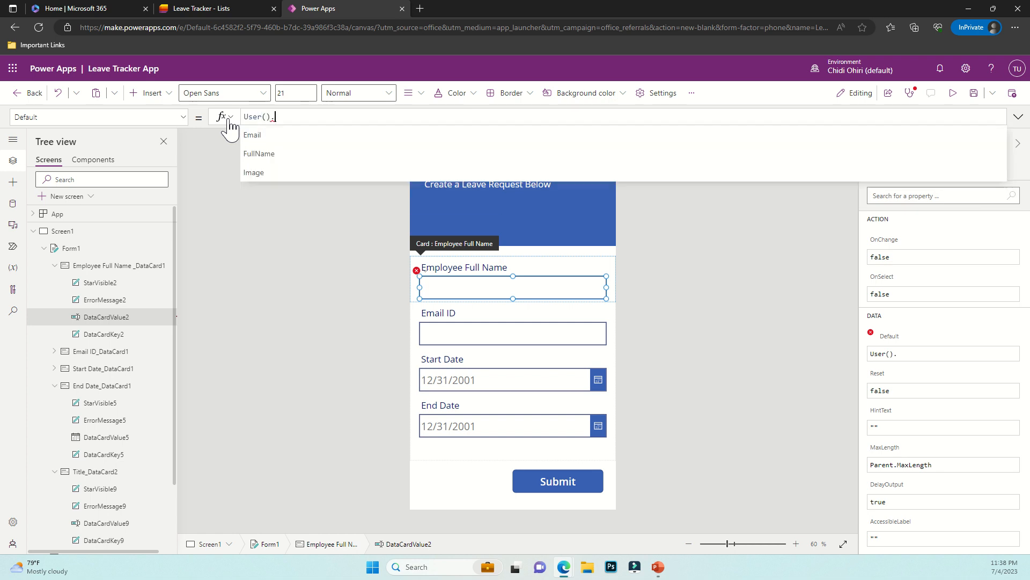
pyautogui.write('.FullName')
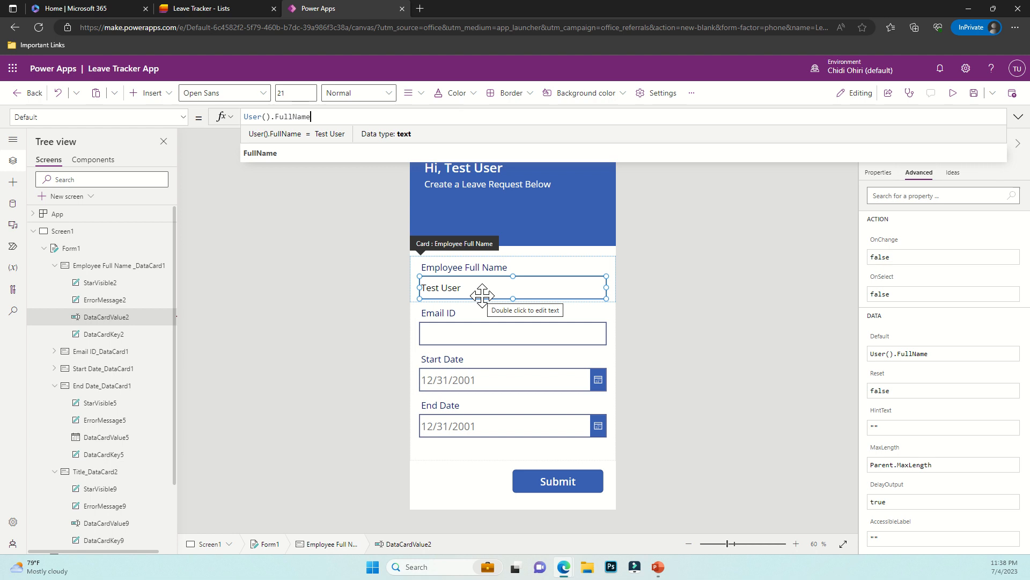
pyautogui.click(497, 339)
# Set the full name input's DisplayMode to DisplayMode.Disabled
pyautogui.click(496, 294)
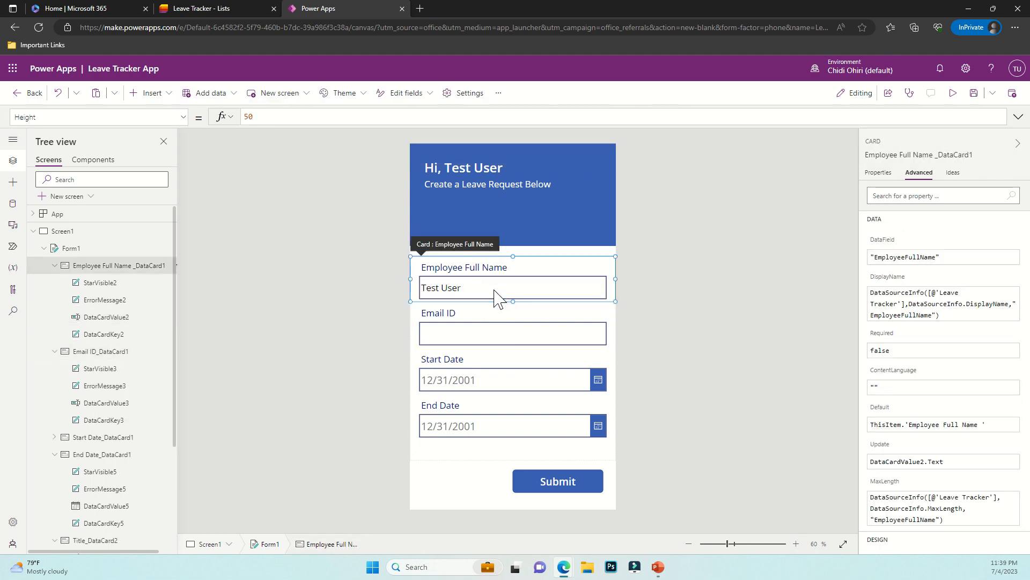
pyautogui.click(505, 298)
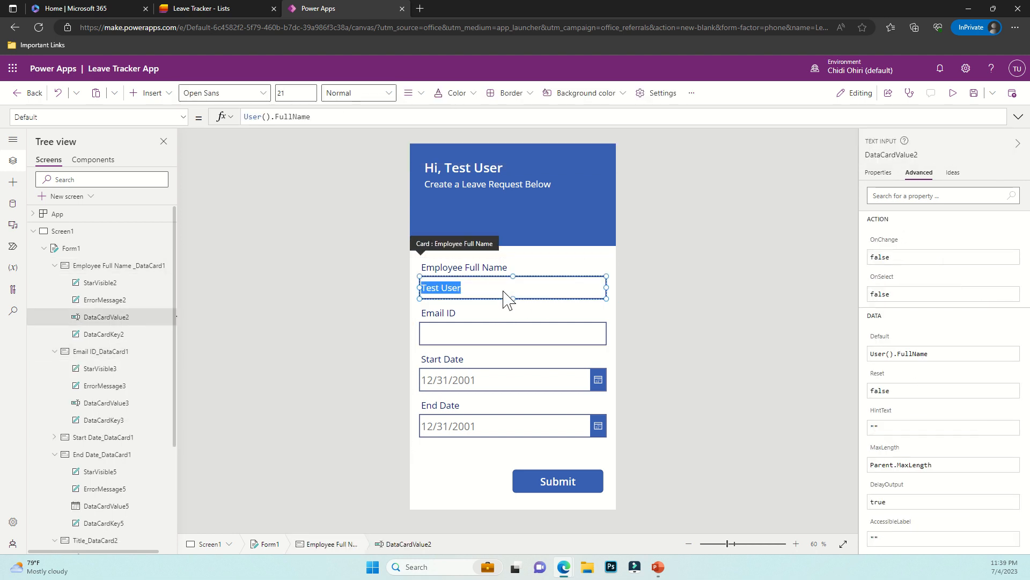
pyautogui.click(129, 115)
pyautogui.write('Dis')
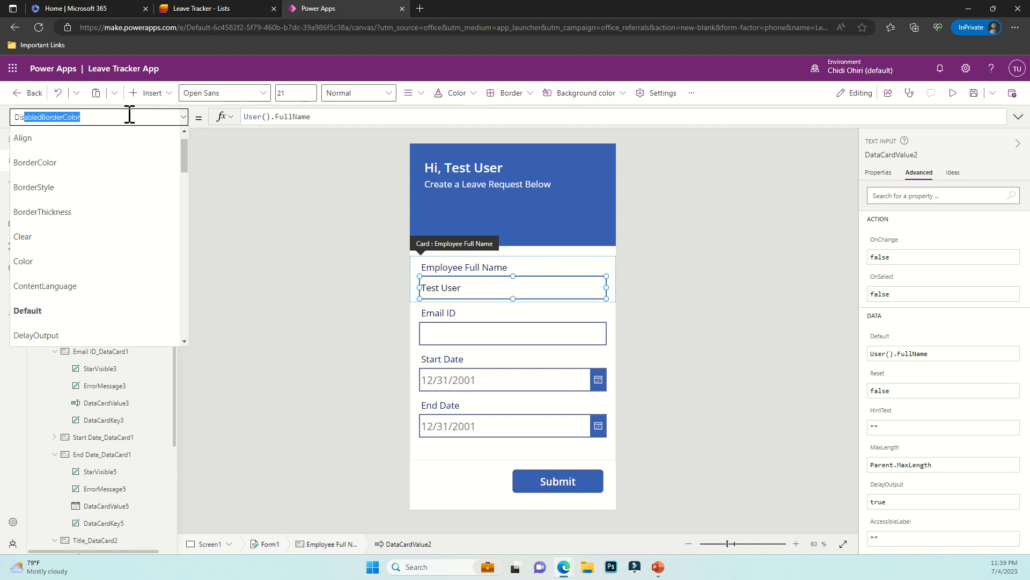
pyautogui.write('pla')
pyautogui.press('Return')
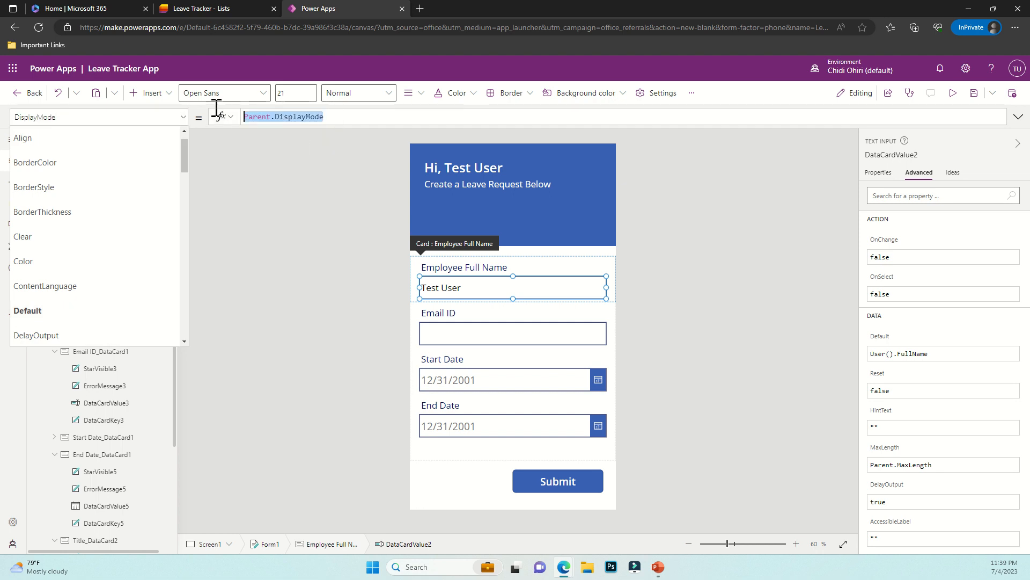
pyautogui.write('Displa')
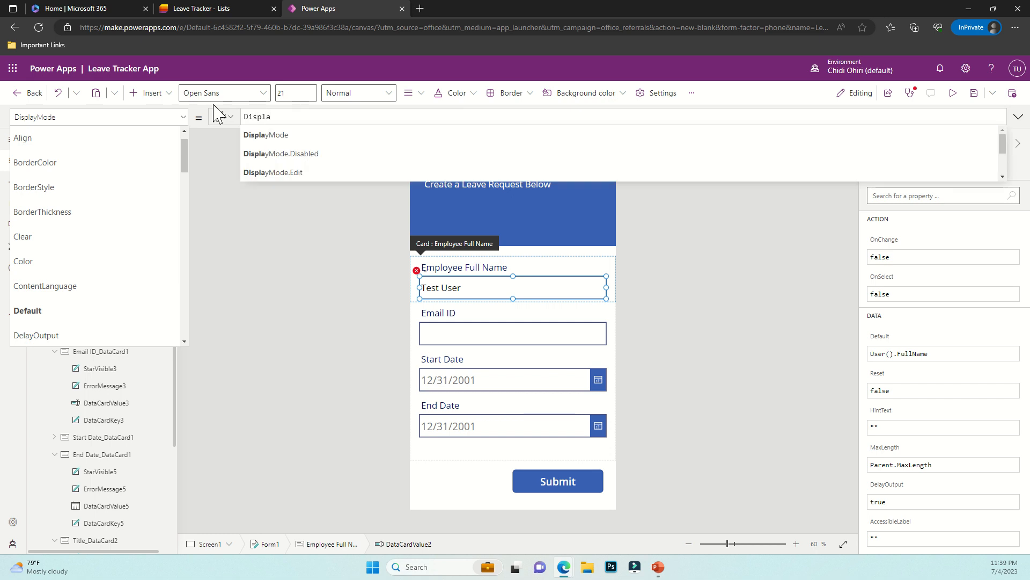
pyautogui.click(322, 155)
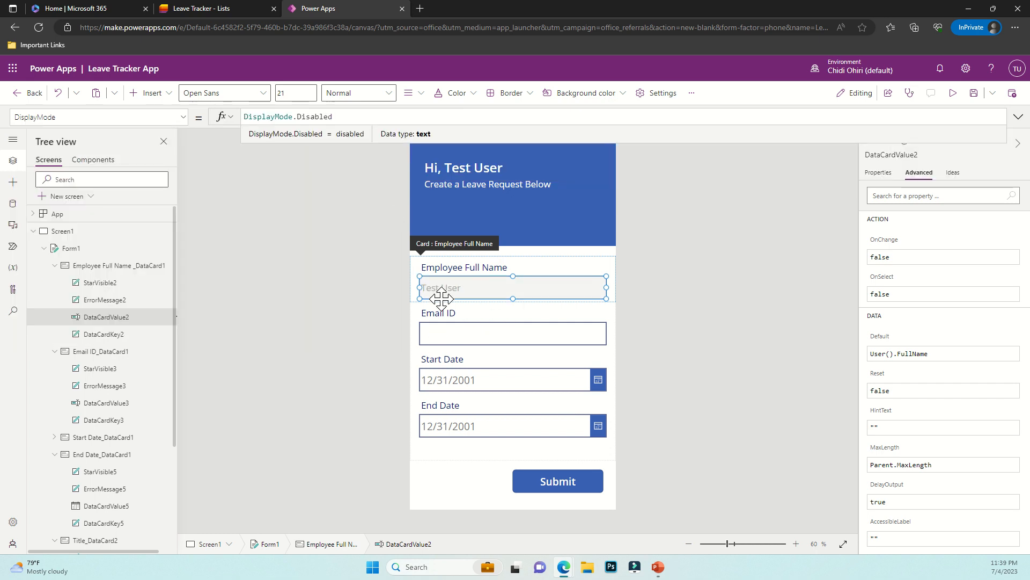
# Preview the app to confirm the name box is filled and read-only, then close the preview
pyautogui.click(951, 95)
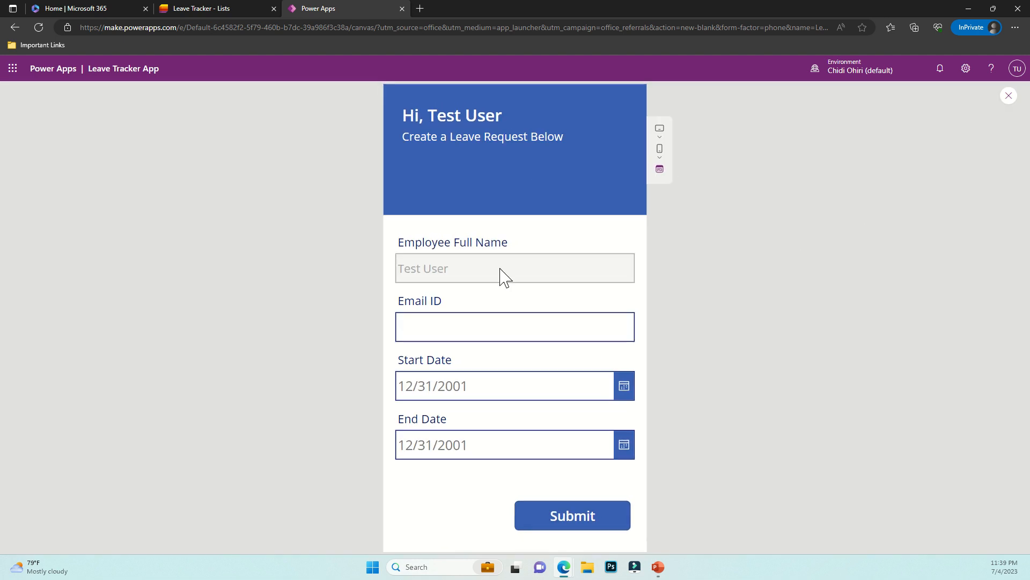
pyautogui.doubleClick(499, 276)
pyautogui.click(416, 269)
pyautogui.moveTo(460, 270); pyautogui.dragTo(418, 270)
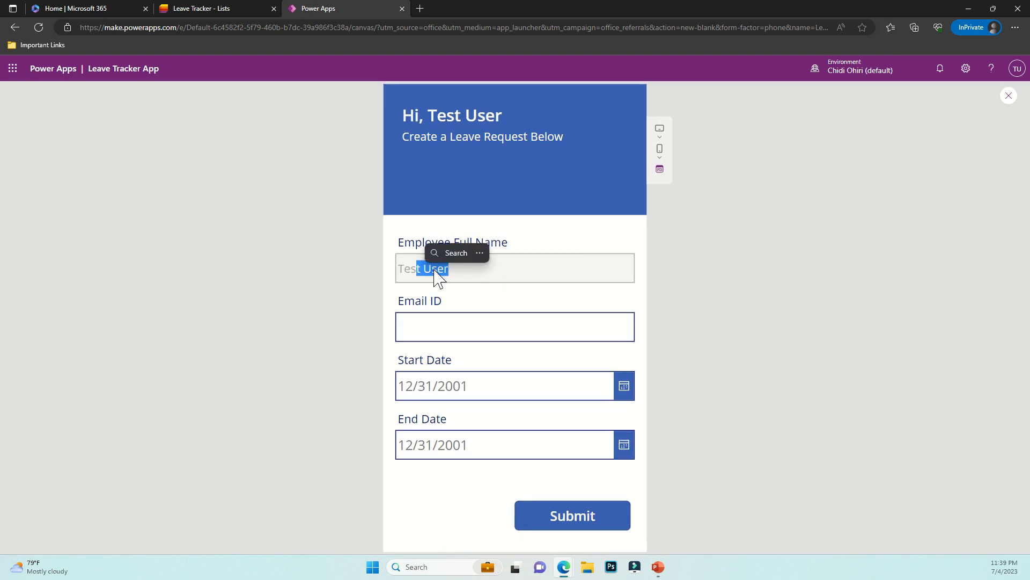
pyautogui.click(435, 274)
pyautogui.click(1008, 96)
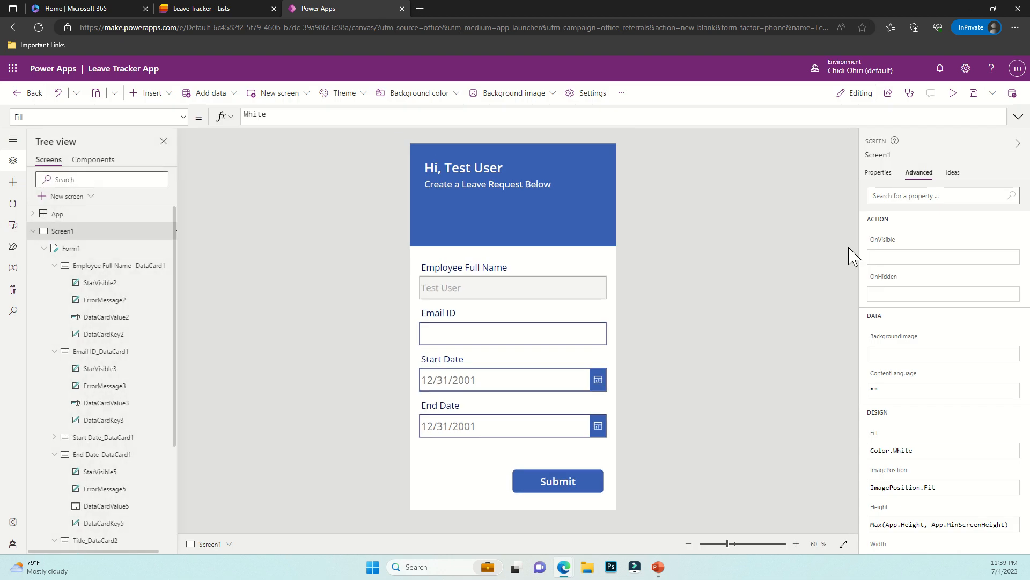
pyautogui.click(505, 330)
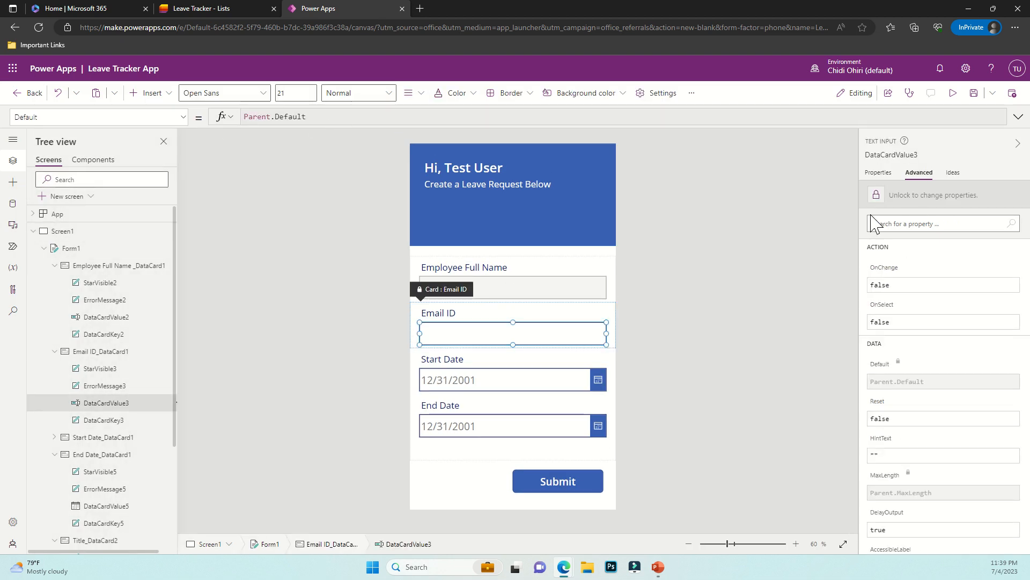
pyautogui.click(912, 195)
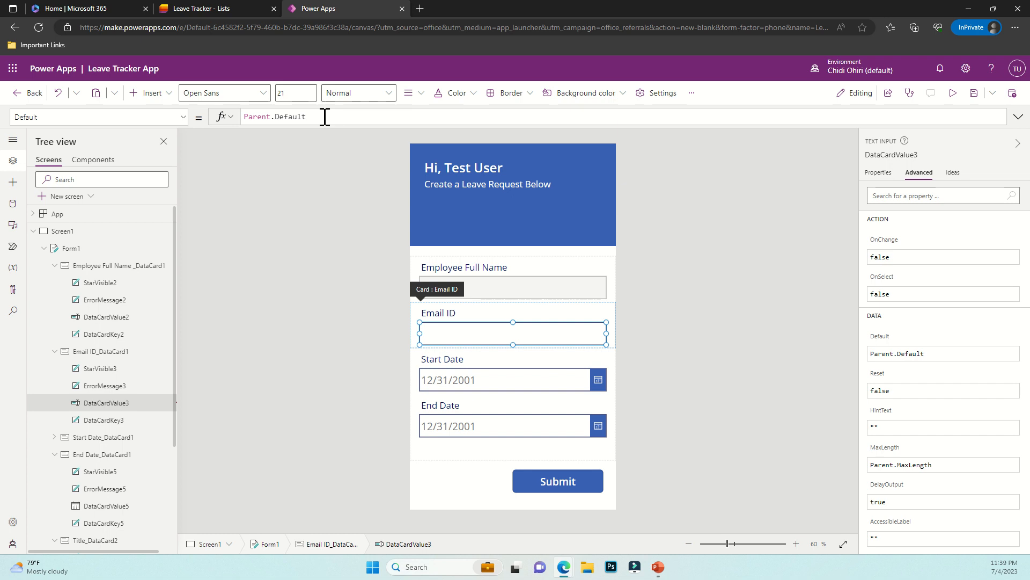
pyautogui.moveTo(324, 116); pyautogui.dragTo(238, 119)
pyautogui.write('Us')
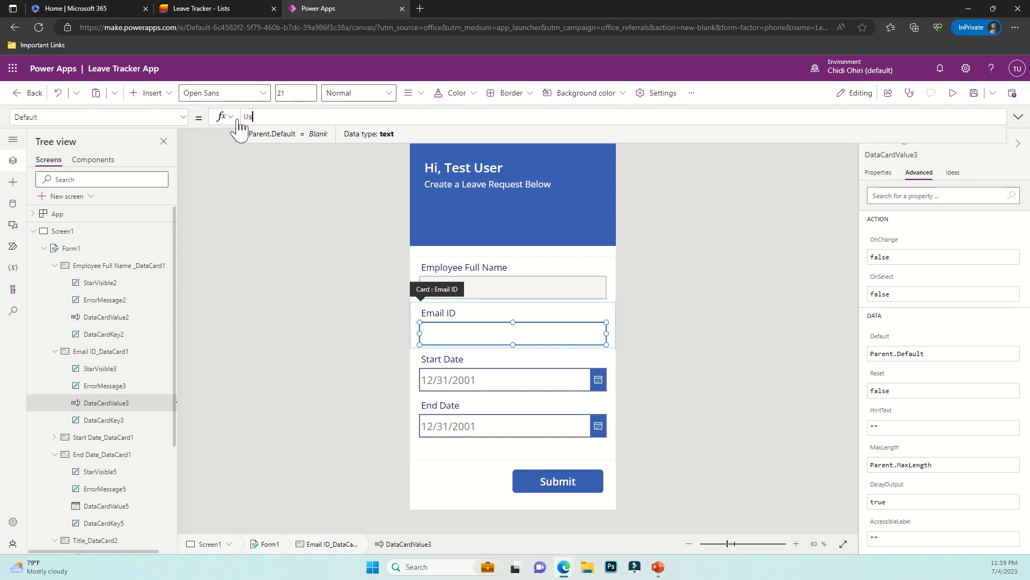
pyautogui.write('er')
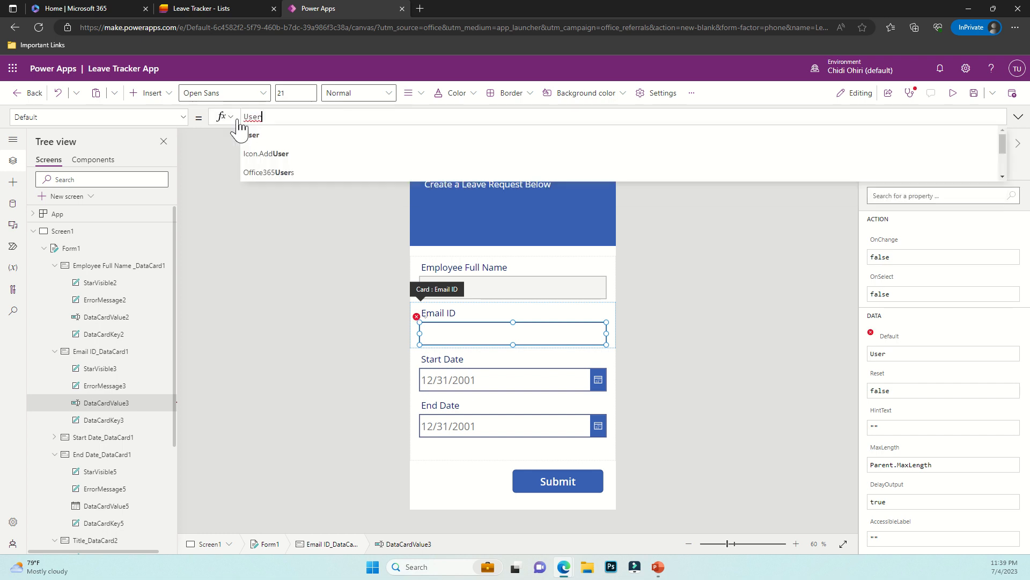
pyautogui.write('().Email')
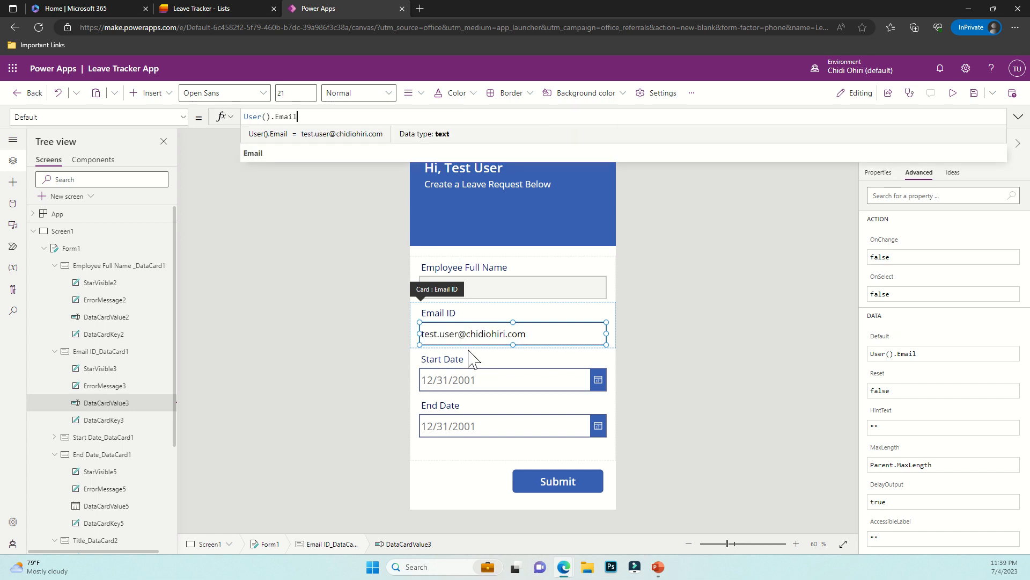
pyautogui.click(110, 117)
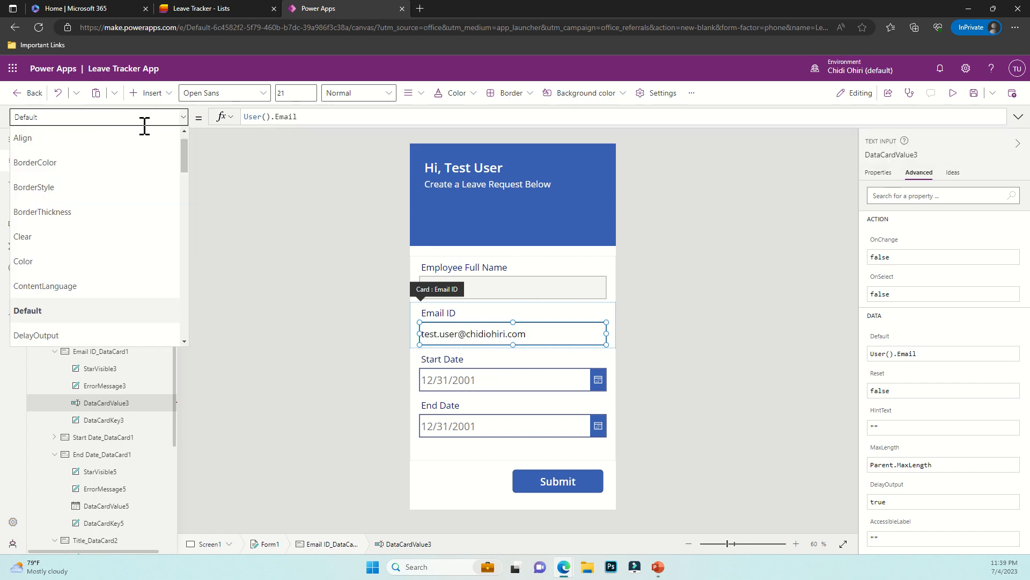
pyautogui.click(135, 117)
pyautogui.write('D')
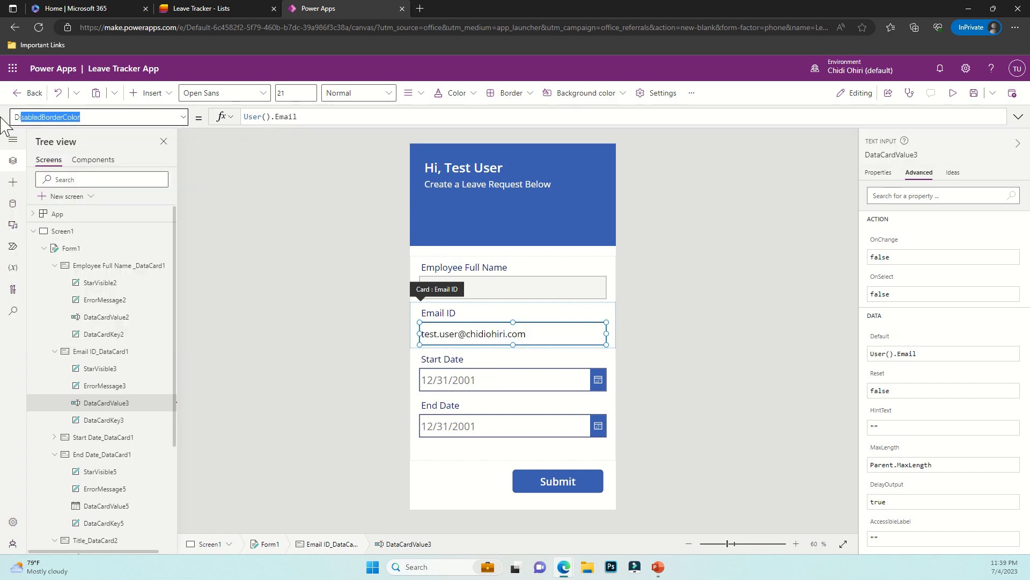
pyautogui.write('ispla')
pyautogui.press('Return')
pyautogui.click(353, 116)
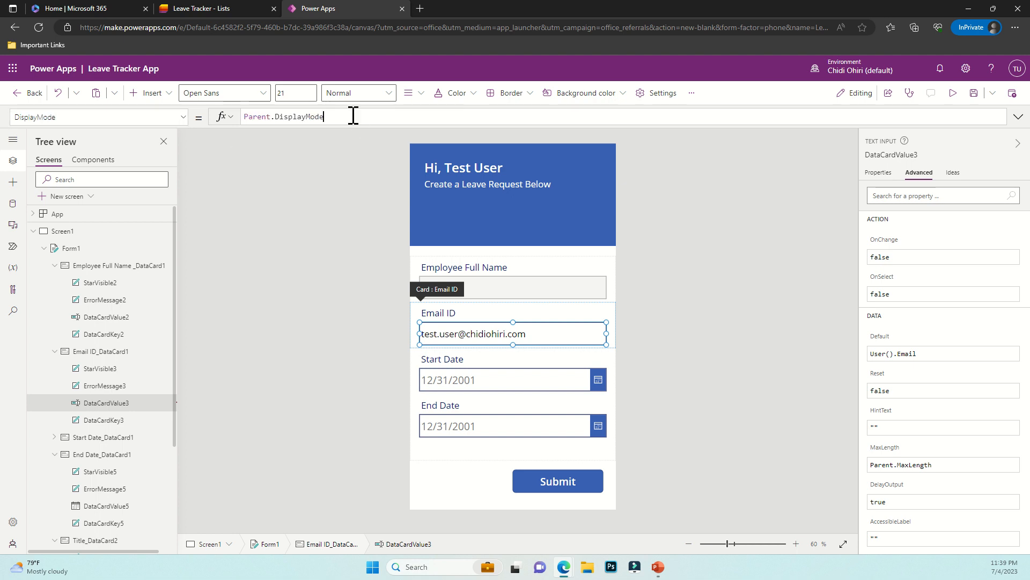
pyautogui.doubleClick(353, 116)
pyautogui.hotkey('ctrl', 'a')
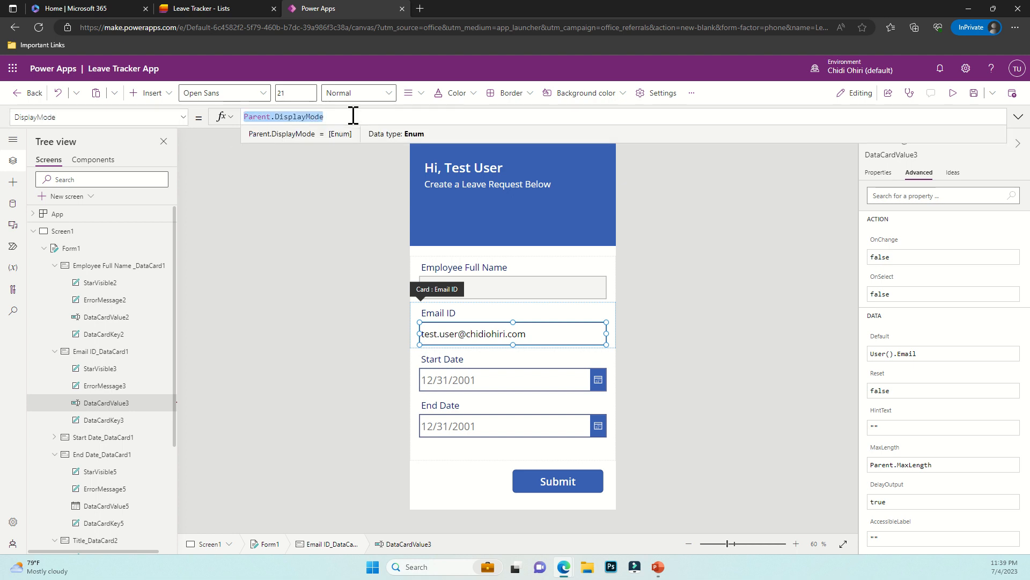
pyautogui.write('Displa')
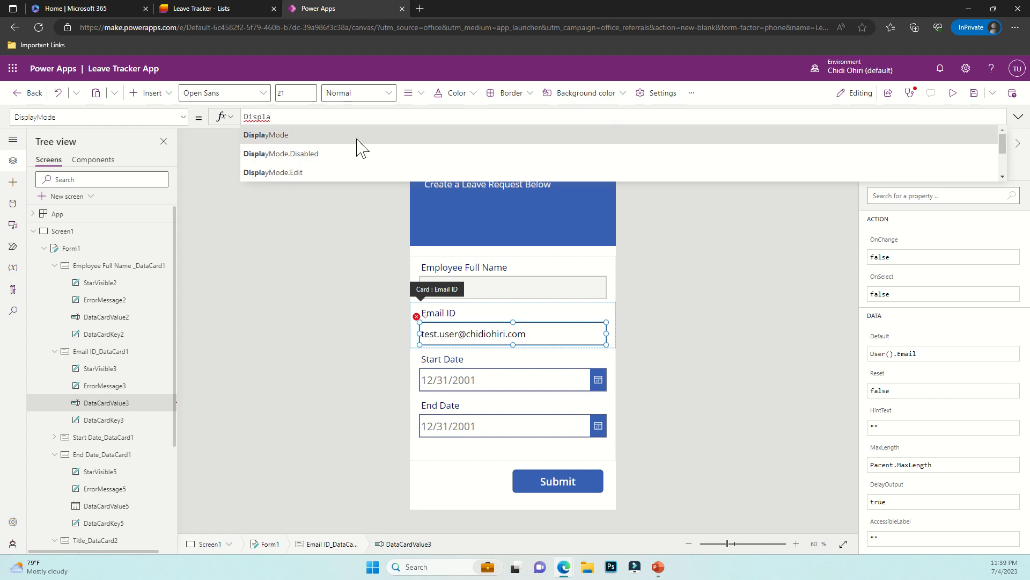
pyautogui.click(361, 155)
pyautogui.click(661, 379)
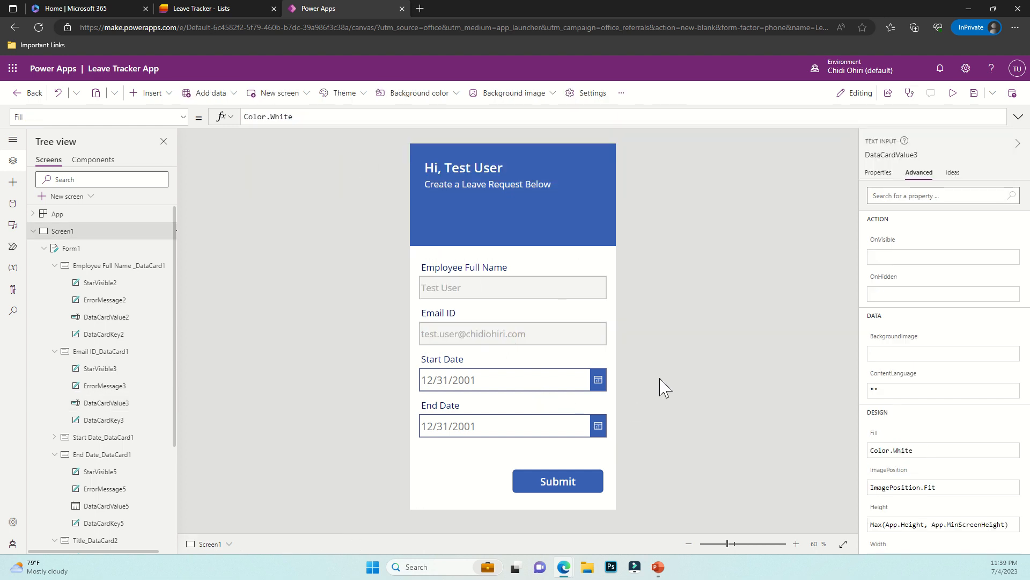
pyautogui.click(491, 335)
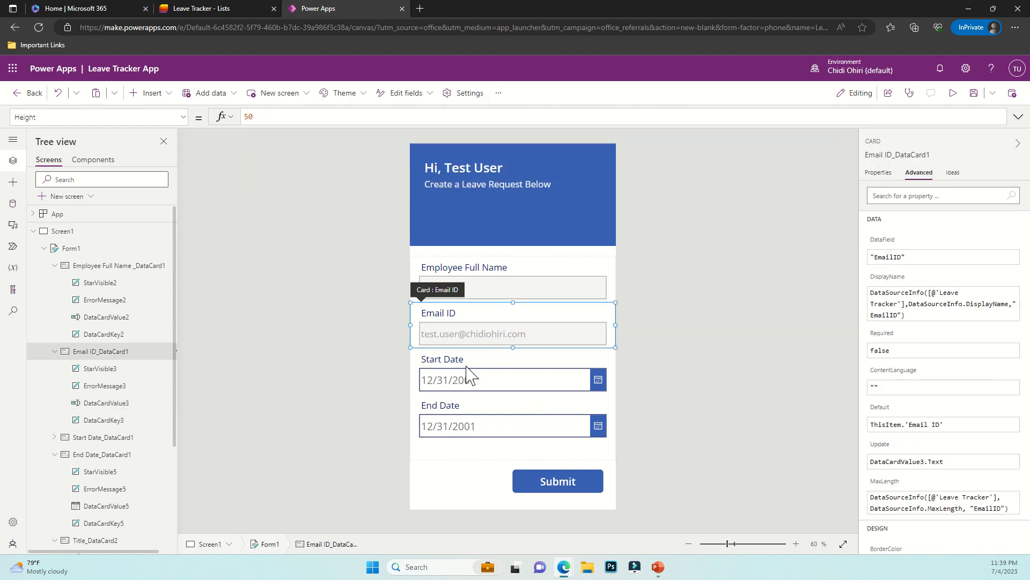
pyautogui.click(539, 298)
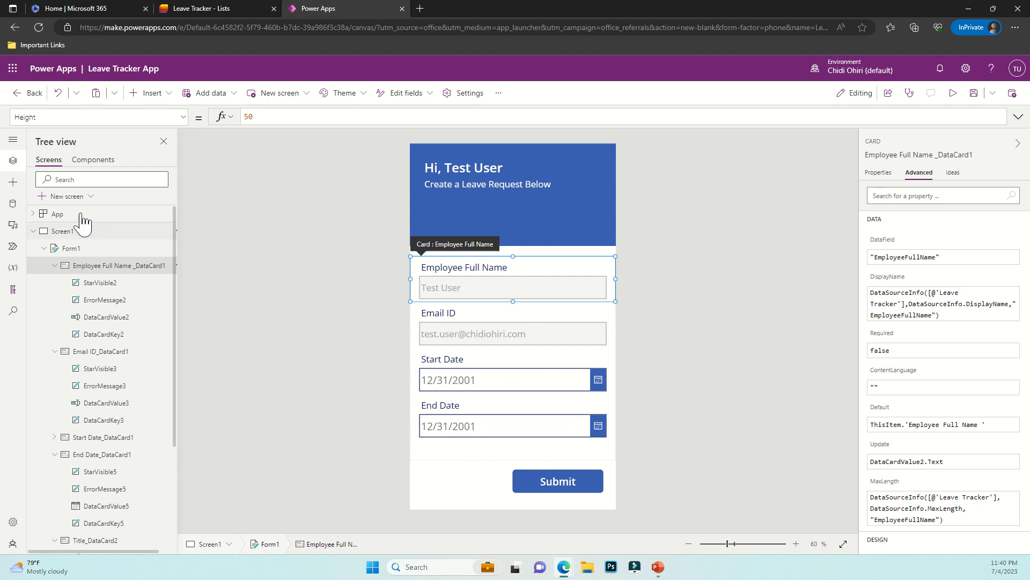
# In preview, submit a request from 7/8/2023 to 7/21/2023 and go back Home
pyautogui.click(44, 248)
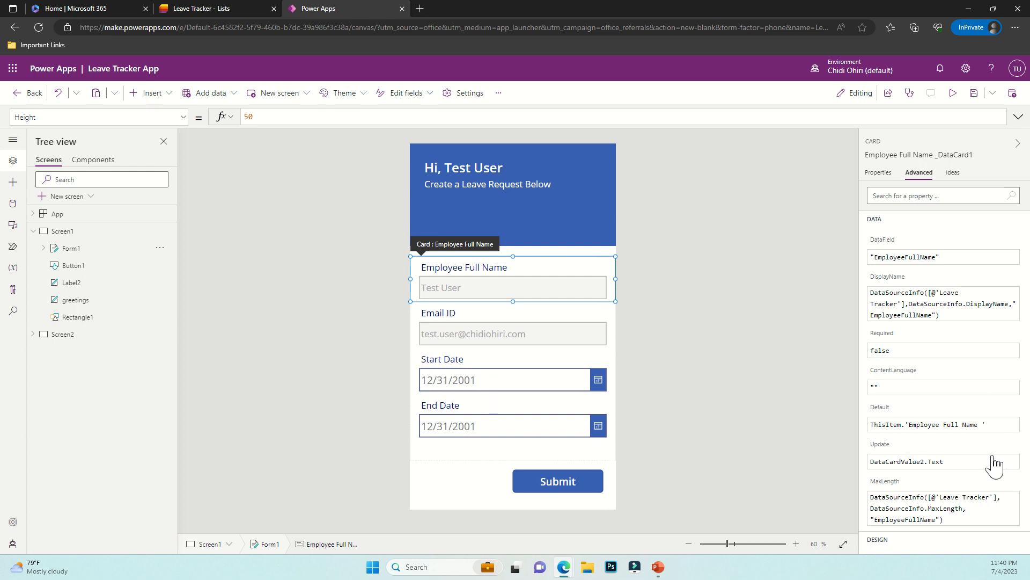
pyautogui.click(953, 93)
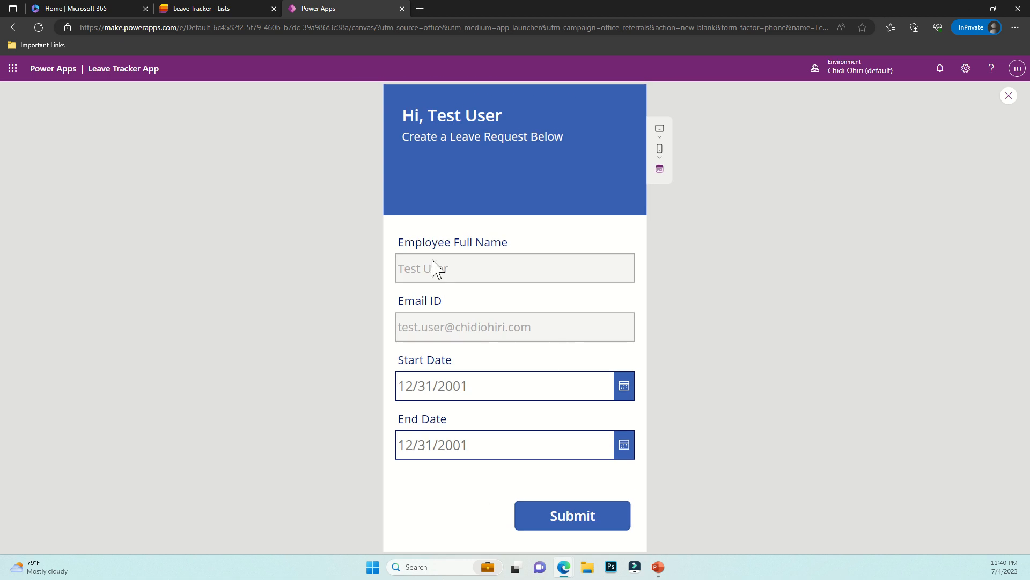
pyautogui.click(624, 389)
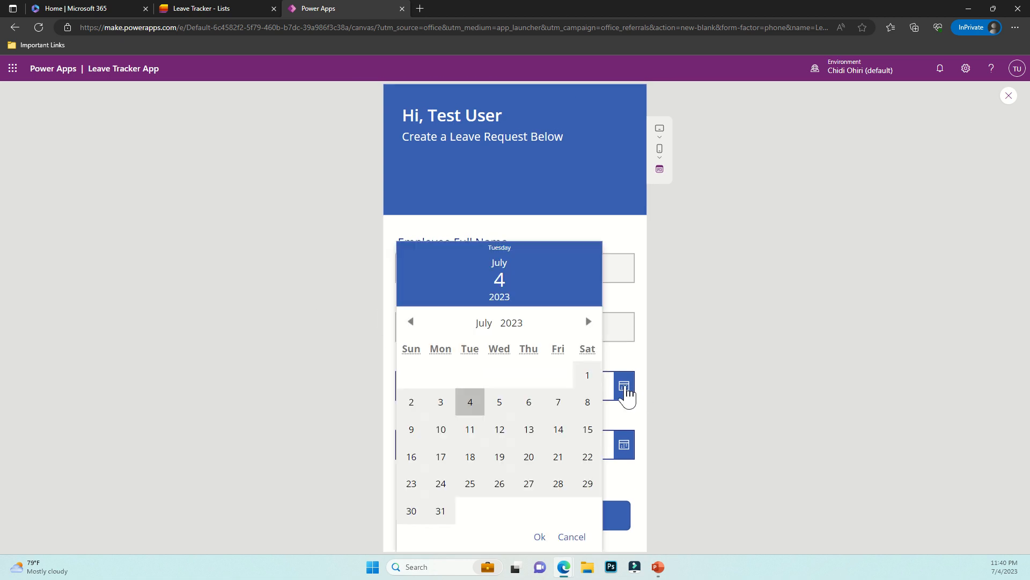
pyautogui.click(587, 408)
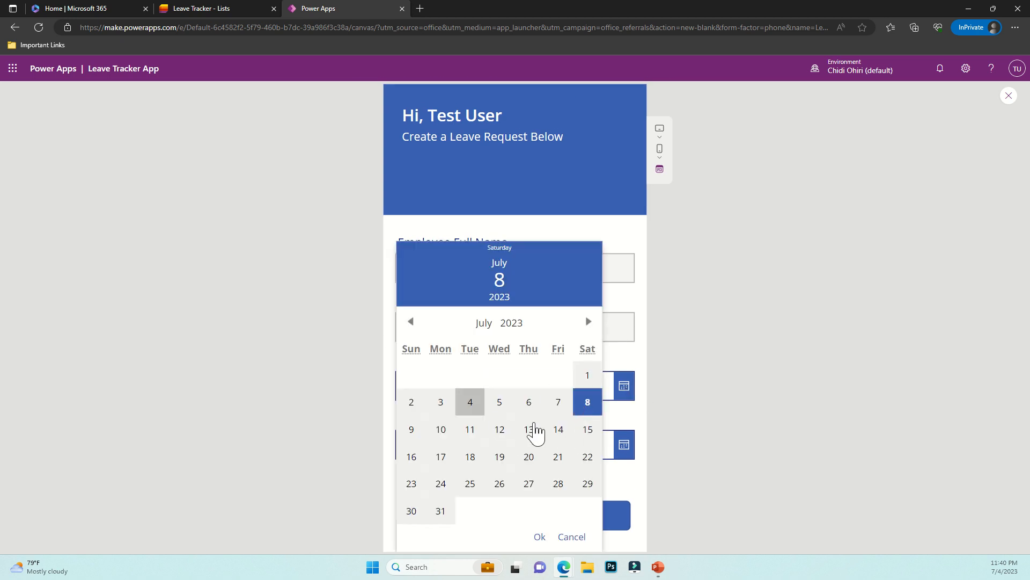
pyautogui.click(540, 537)
pyautogui.click(623, 447)
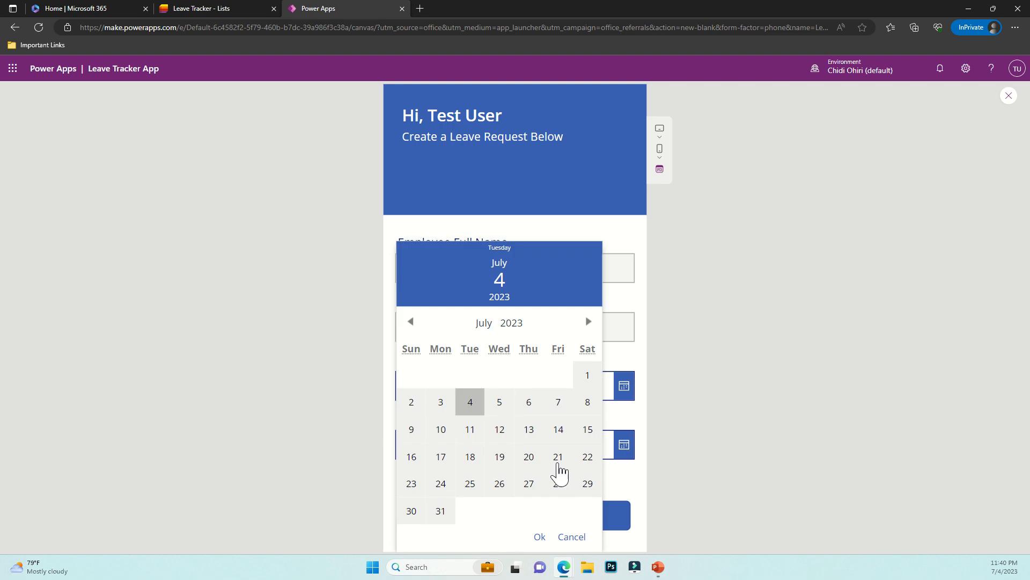
pyautogui.click(557, 461)
pyautogui.click(541, 537)
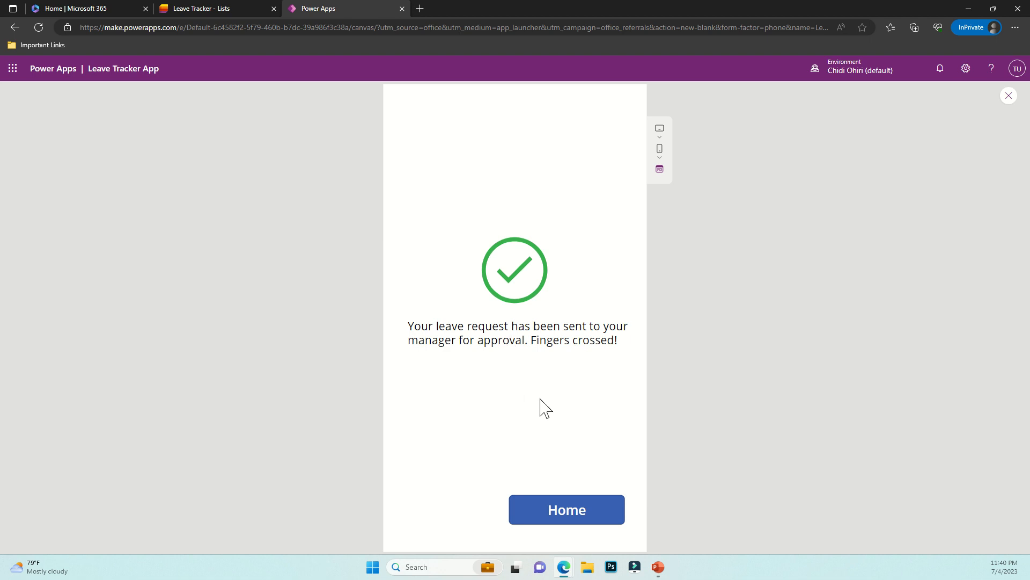
pyautogui.click(572, 515)
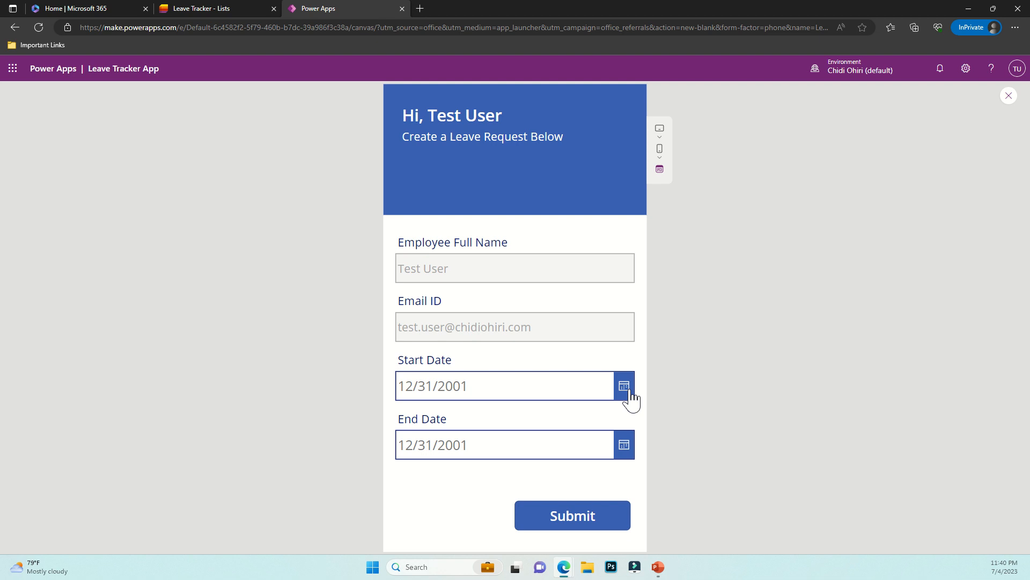
# Close the preview and refresh the Leave Tracker list to find the 7/8–7/21/2023 request
pyautogui.click(1009, 96)
pyautogui.click(202, 9)
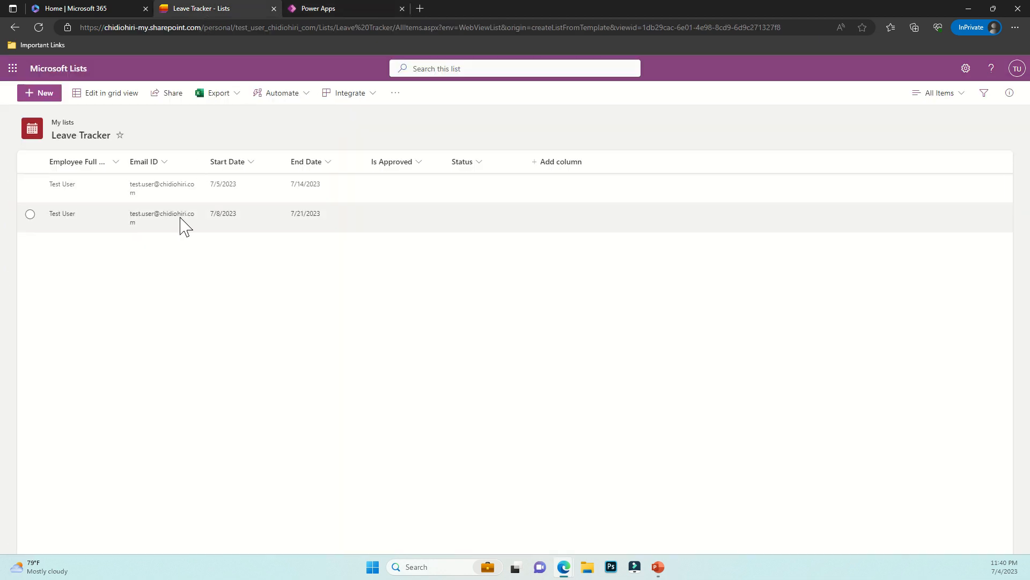
pyautogui.click(39, 31)
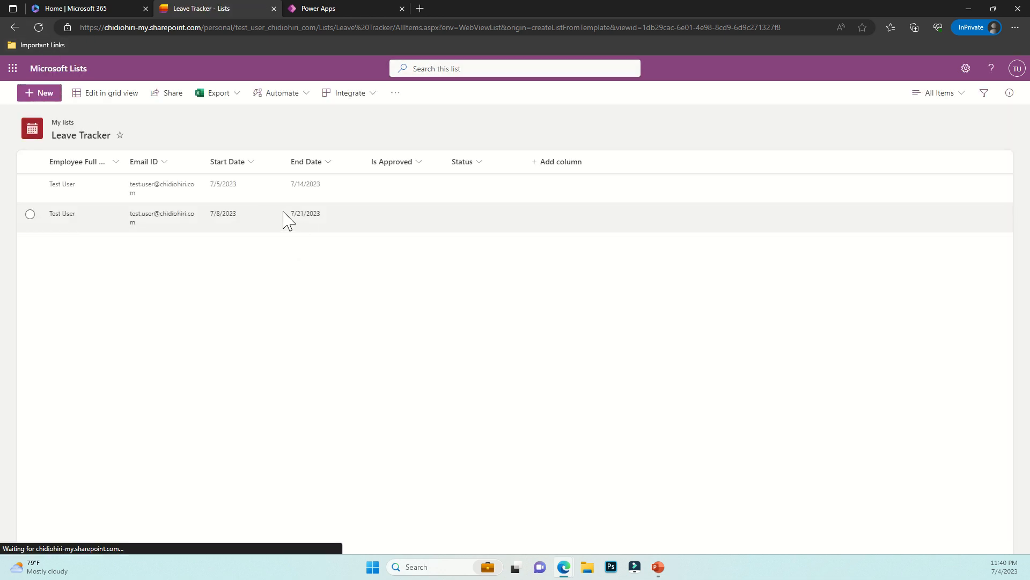
pyautogui.click(336, 8)
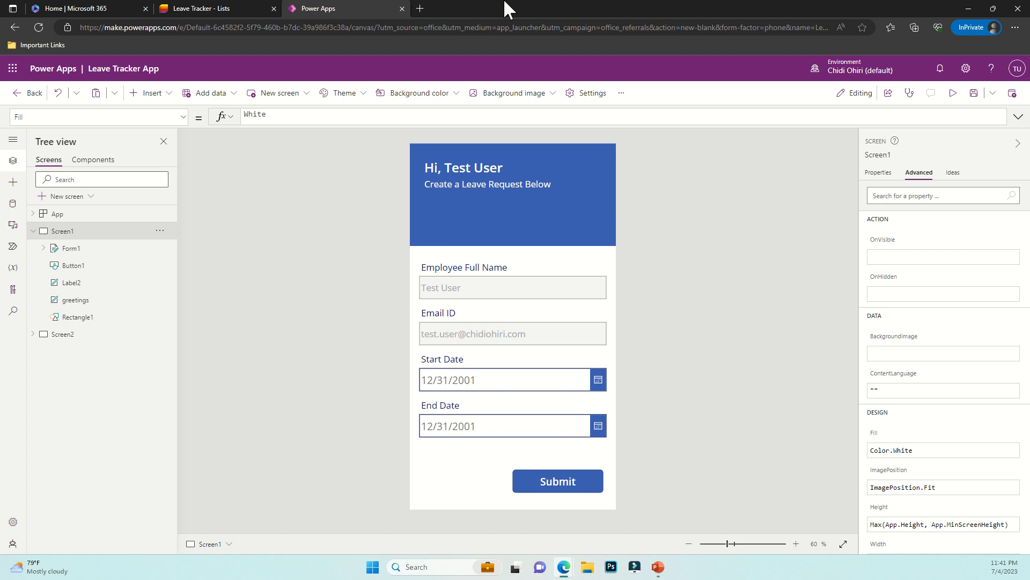
pyautogui.click(243, 9)
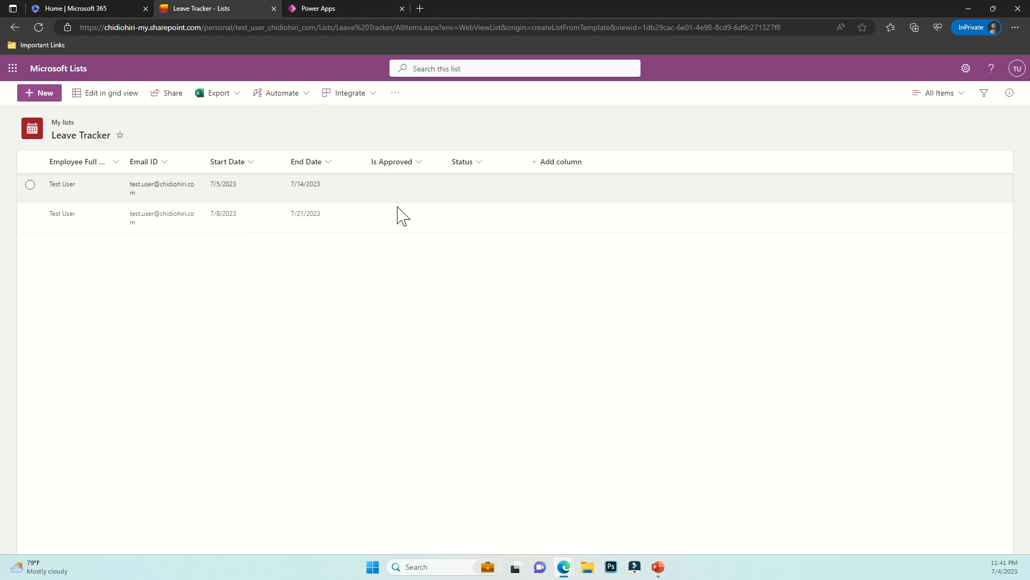
# Search 'pow' on the Microsoft 365 home page and open Power Automate in a tab beside Leave Tracker
pyautogui.click(124, 8)
pyautogui.click(405, 68)
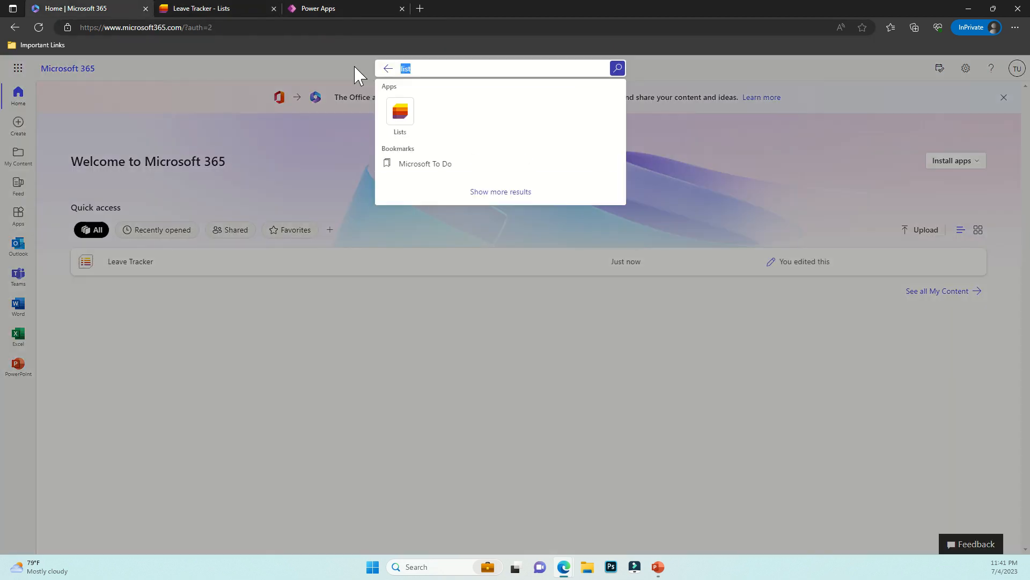
pyautogui.write('power')
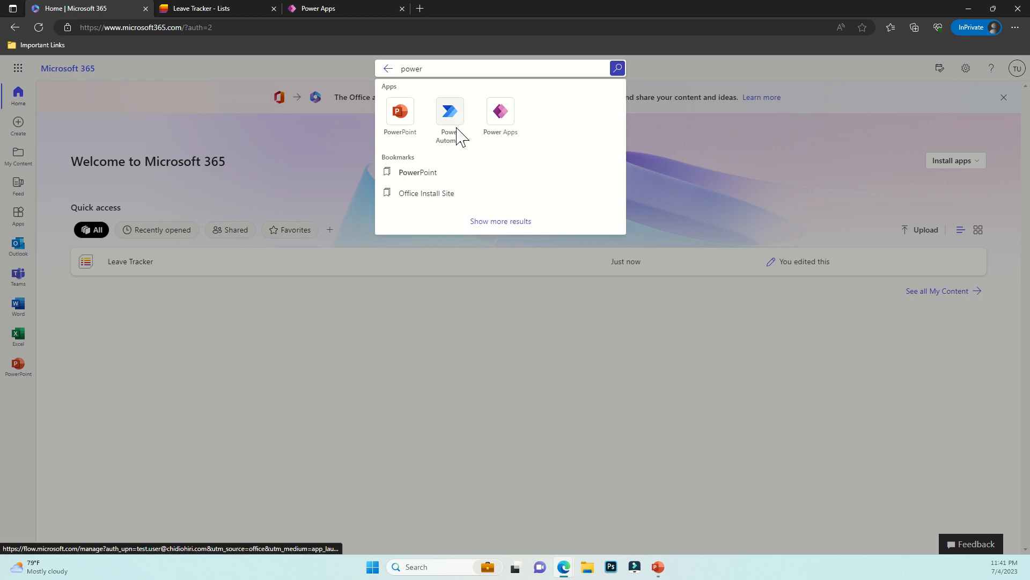
pyautogui.click(450, 113)
pyautogui.moveTo(317, 8); pyautogui.dragTo(180, 7)
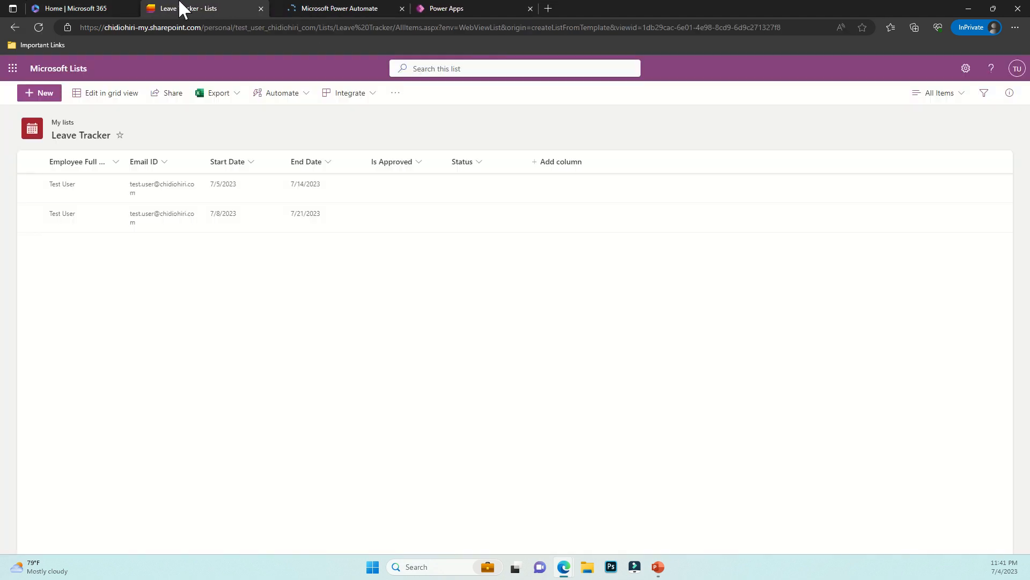
pyautogui.click(317, 9)
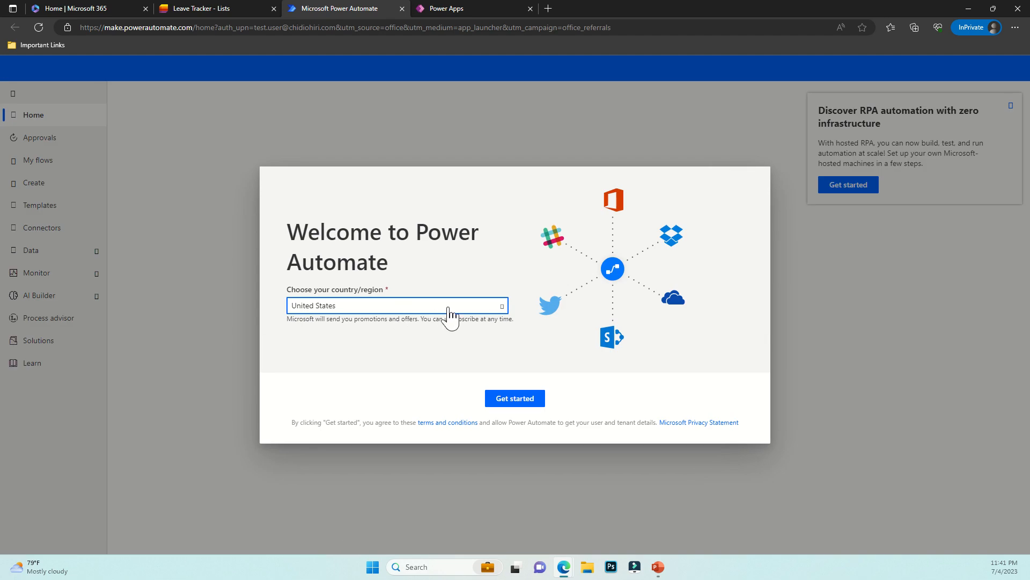
# Choose Nigeria as country/region, accept the welcome, dismiss the RPA promo and go to Create
pyautogui.click(446, 307)
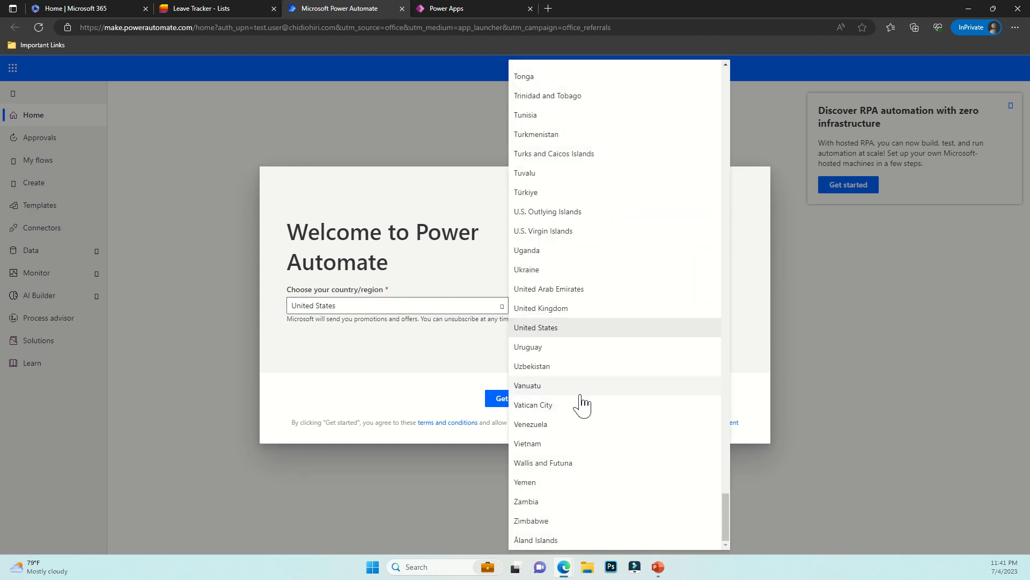
pyautogui.scroll(10, 582, 405)
pyautogui.scroll(12, 550, 339)
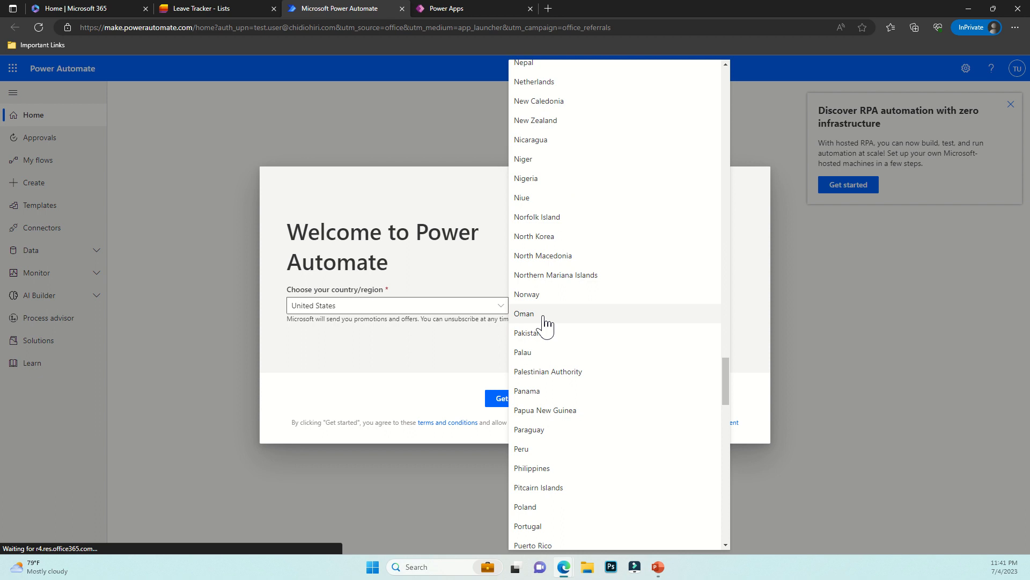
pyautogui.click(545, 179)
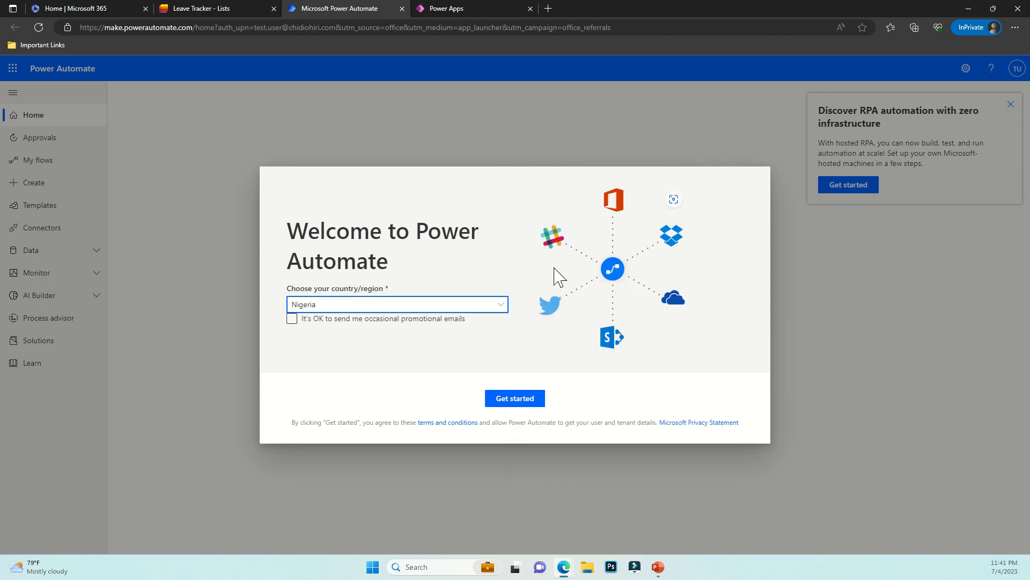
pyautogui.click(517, 404)
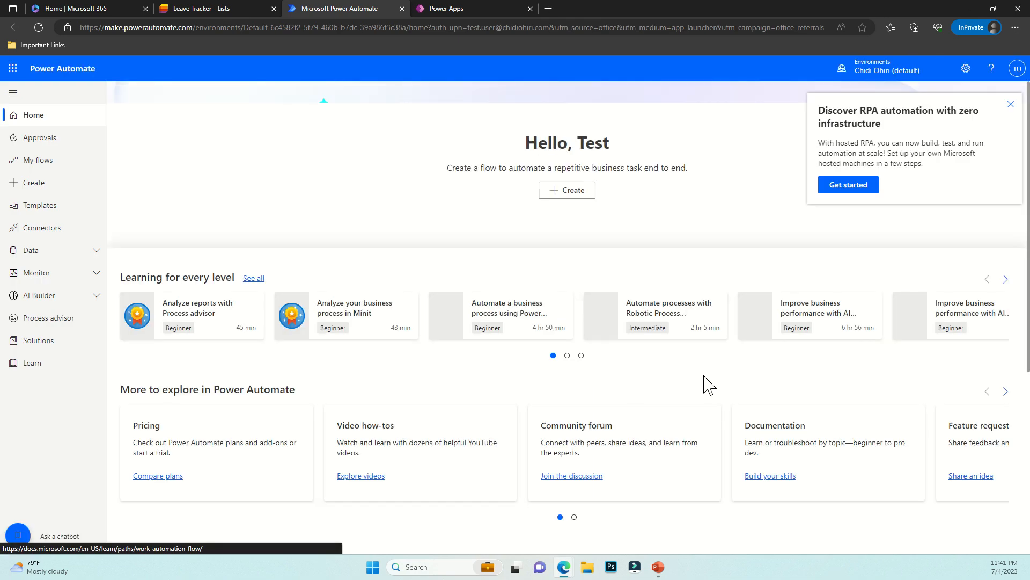
pyautogui.click(1010, 104)
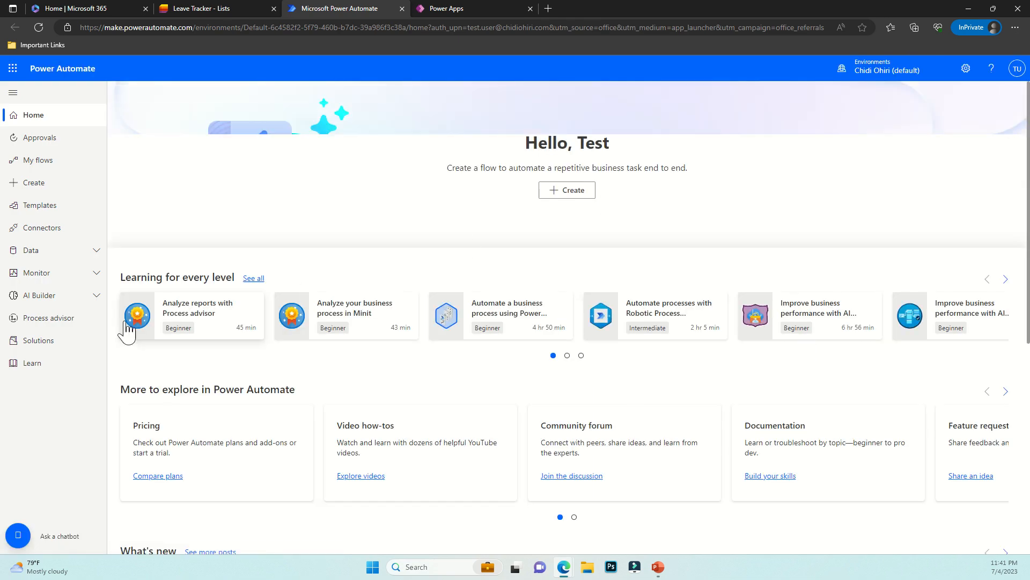
pyautogui.click(60, 187)
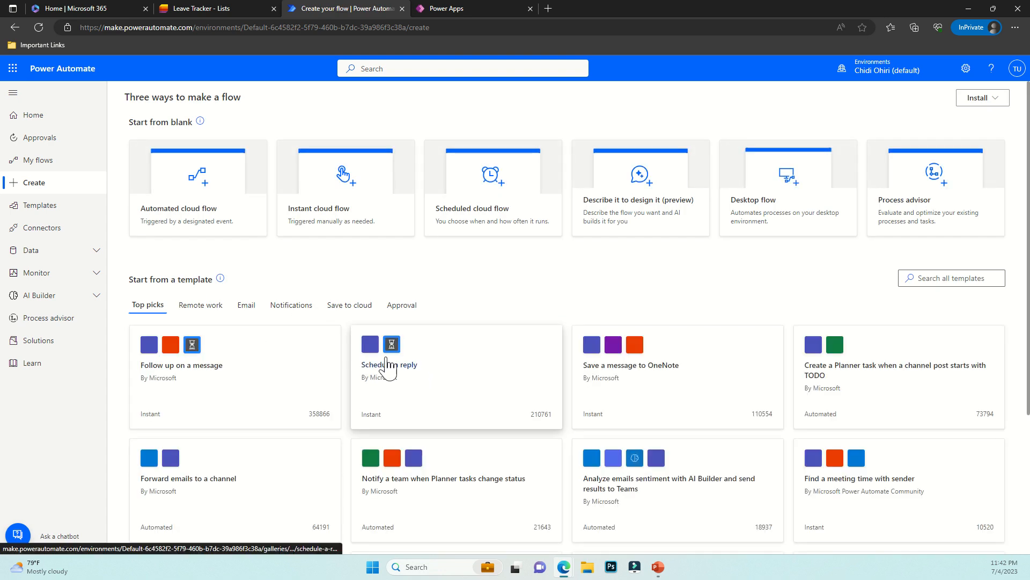
# Create an automated cloud flow 'Leave Tracker Flow' using the SharePoint 'When an item is created' trigger
pyautogui.click(191, 217)
pyautogui.click(544, 213)
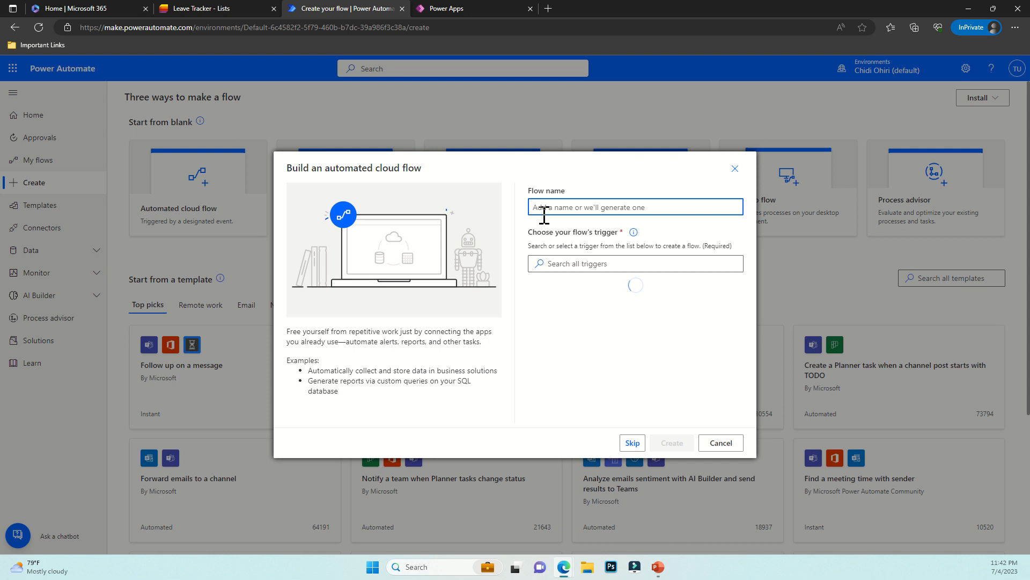
pyautogui.write('Leave Tracker Flow')
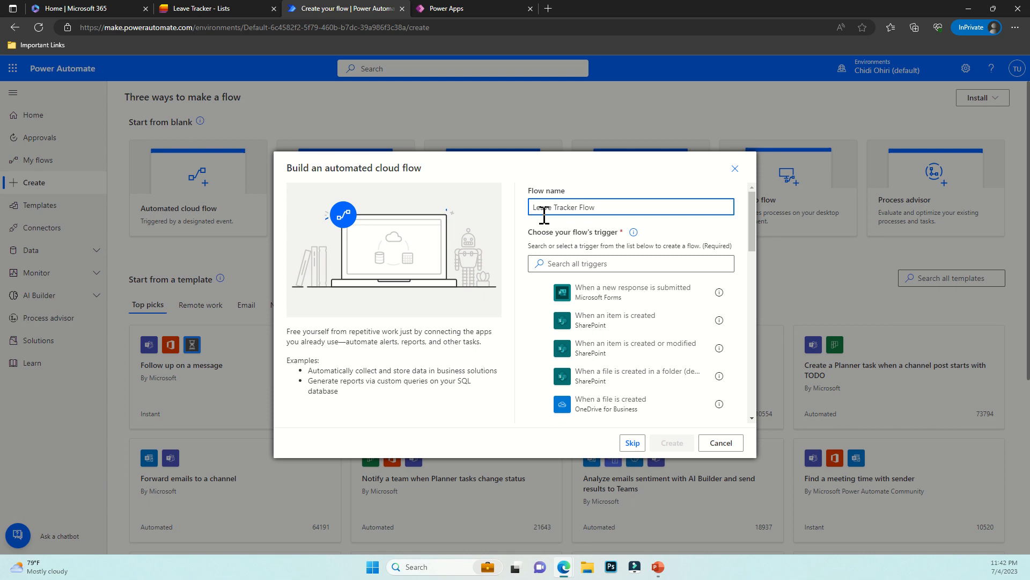
pyautogui.click(582, 263)
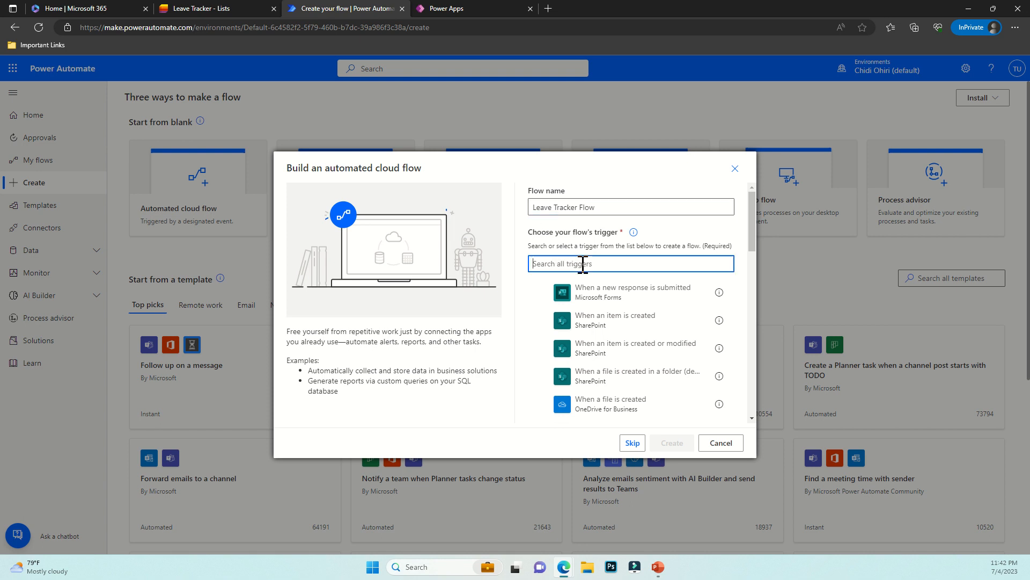
pyautogui.click(624, 325)
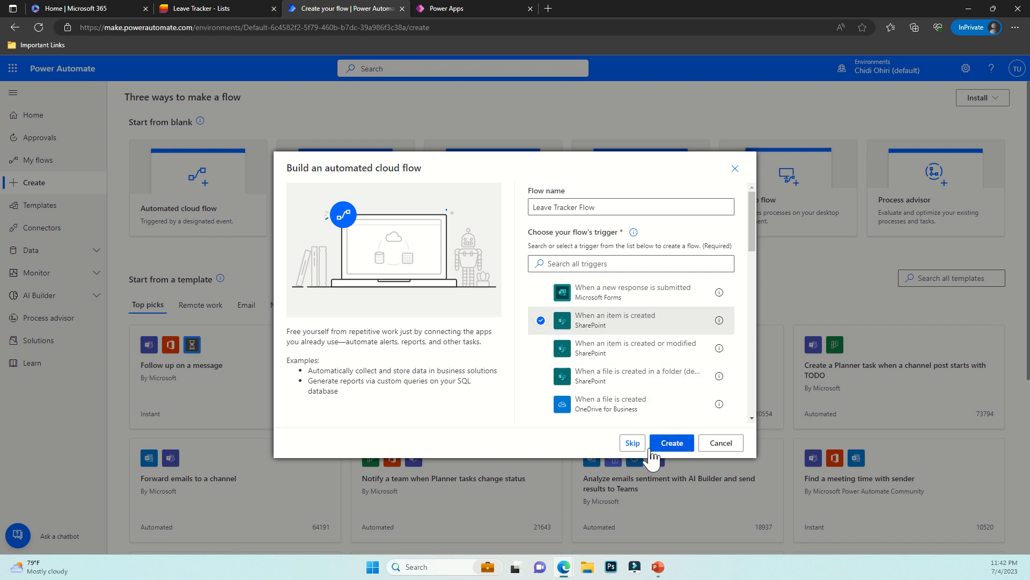
pyautogui.click(670, 447)
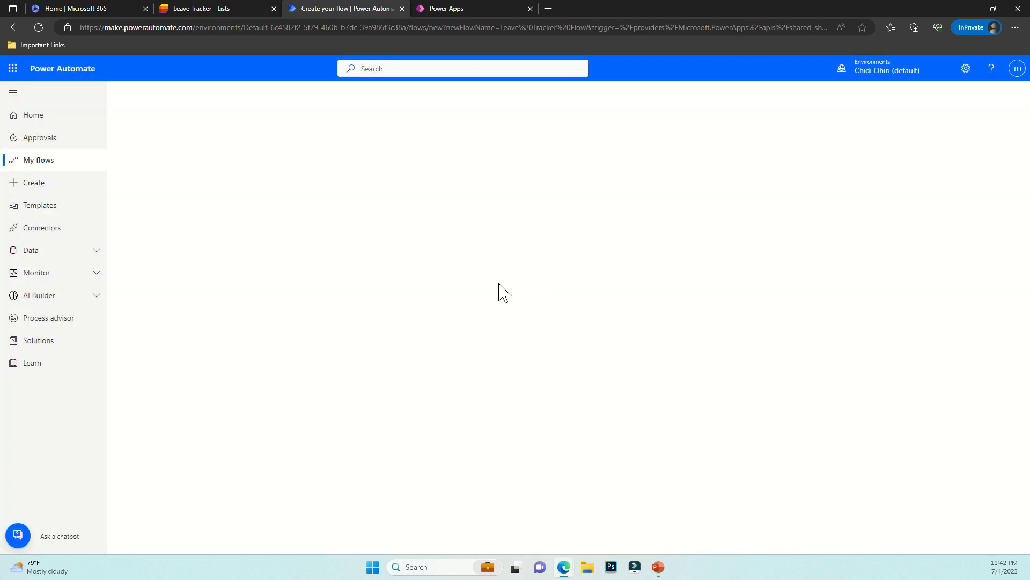
# Copy the Leave Tracker list URL and paste it as the trigger's custom Site Address
pyautogui.click(221, 10)
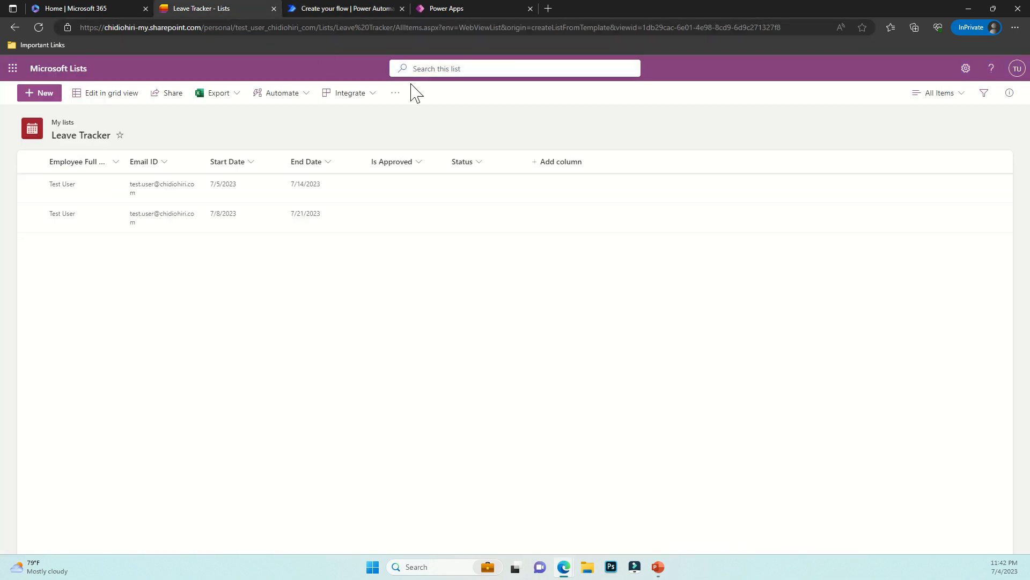
pyautogui.click(340, 31)
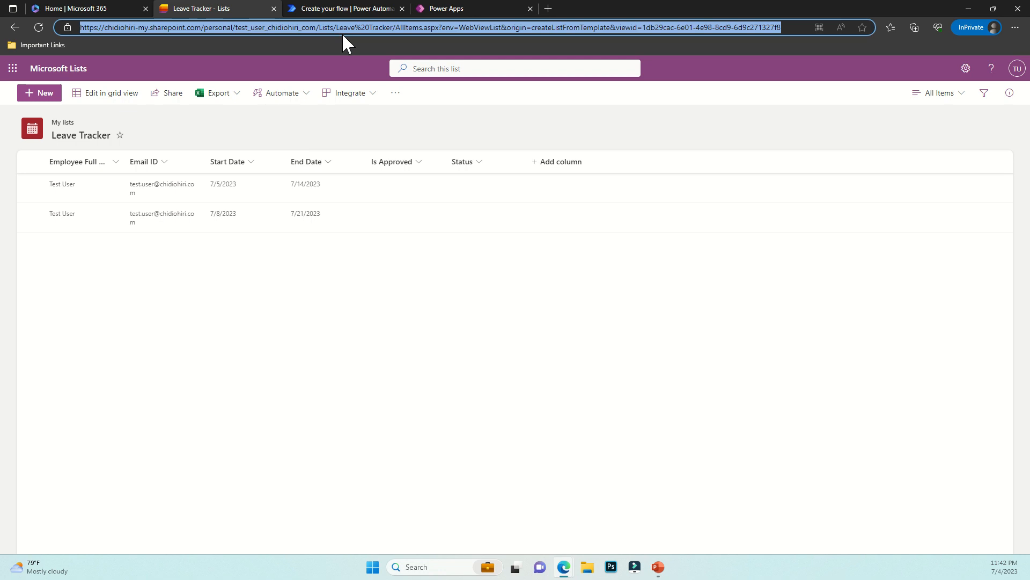
pyautogui.click(353, 8)
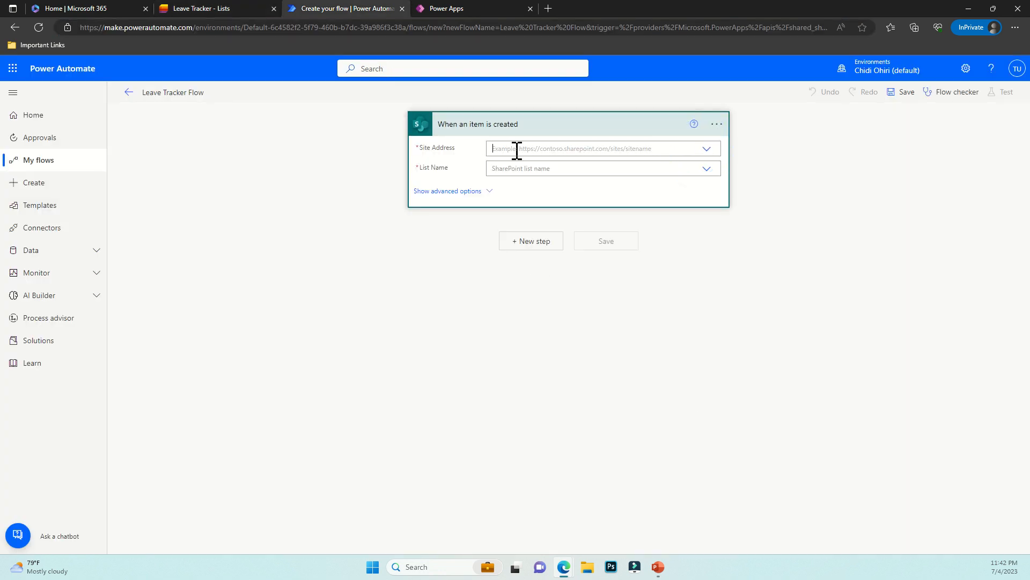
pyautogui.click(515, 150)
pyautogui.click(523, 179)
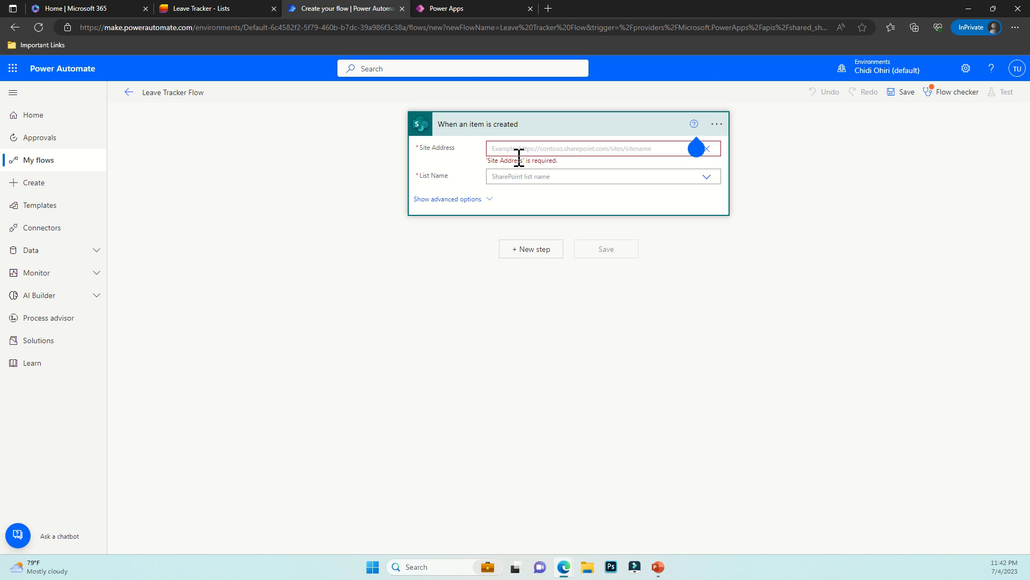
pyautogui.write('https://chidiohiri-my.sharepoint.com/personal/test_user_chidiohiri_com/Lists/Leave%20Tracker/AllItems.aspx?env=WebViewList&origin=createListFromTemplate&viewid=1db29cac%2D6e01%2D4e98%2D8cd9%2D6d9c271327f8')
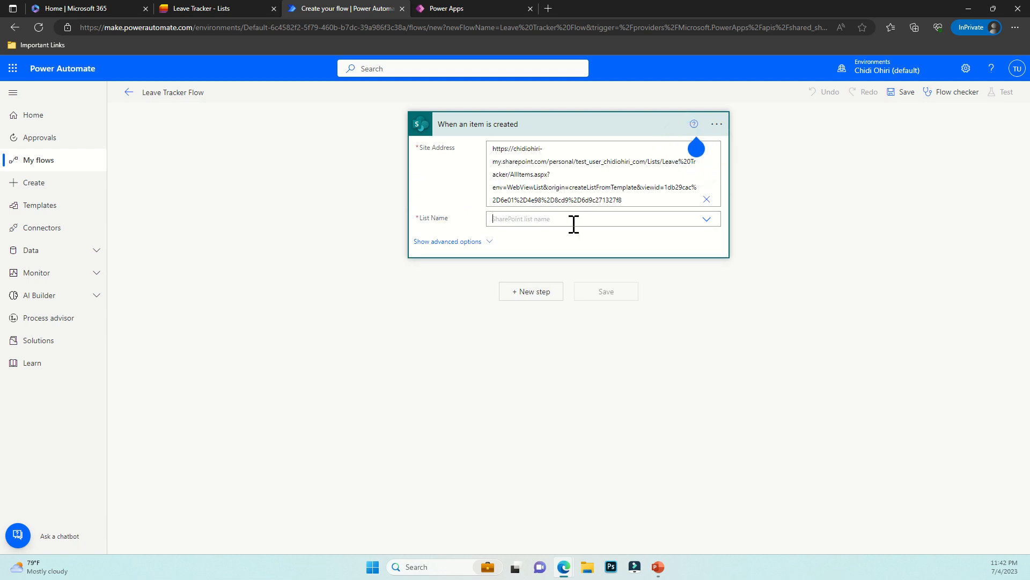
# Select Leave Tracker as the trigger's List Name and add a new step
pyautogui.click(585, 219)
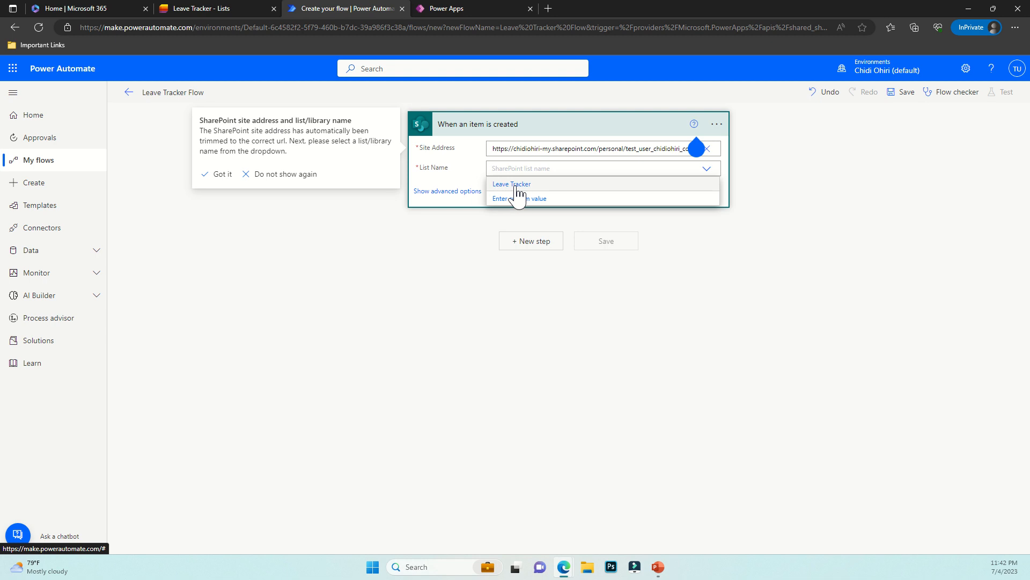
pyautogui.click(516, 186)
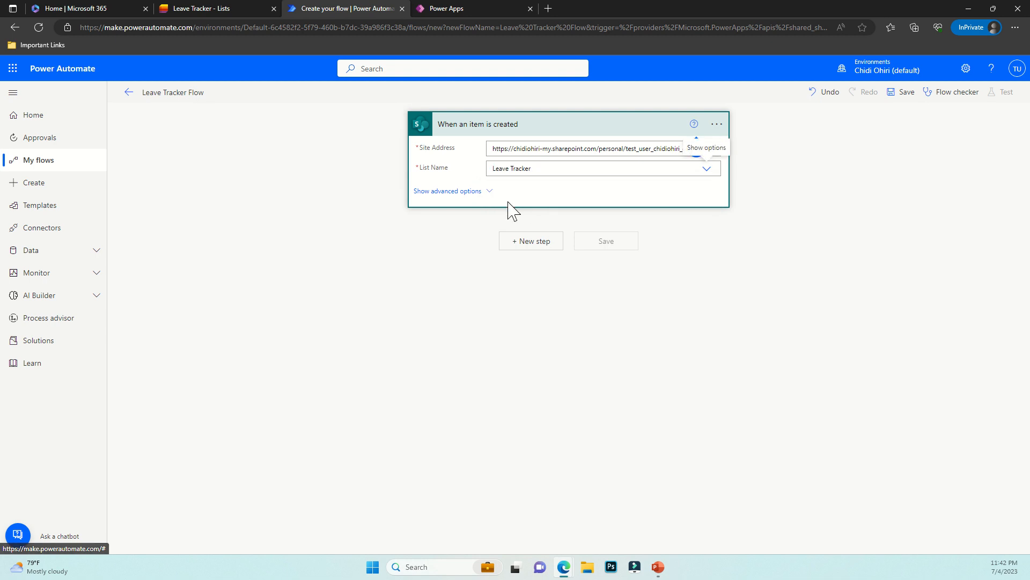
pyautogui.click(533, 246)
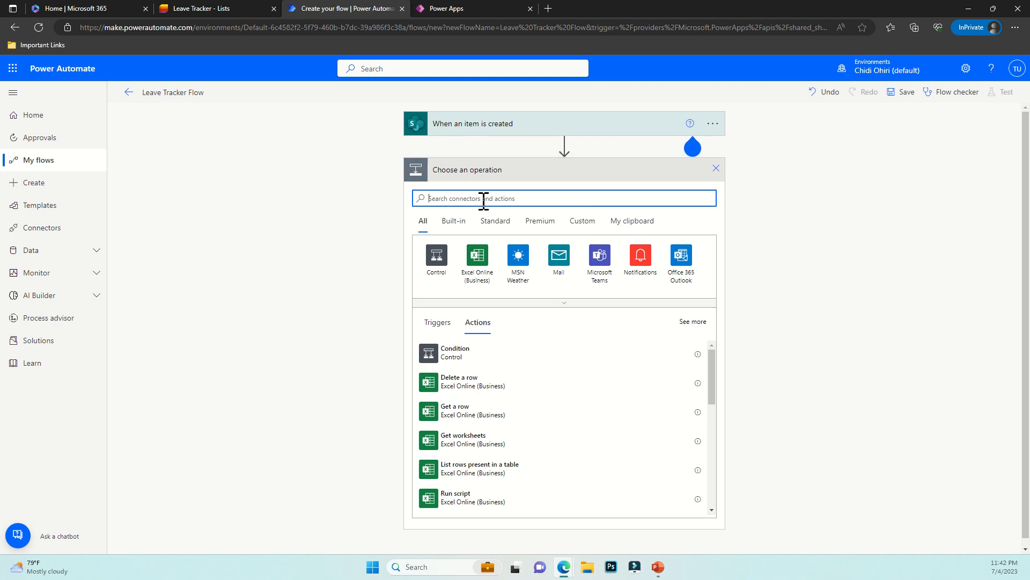
# Add the Start and wait for an approval action with type Approve/Reject - First to respond
pyautogui.write('start and wait')
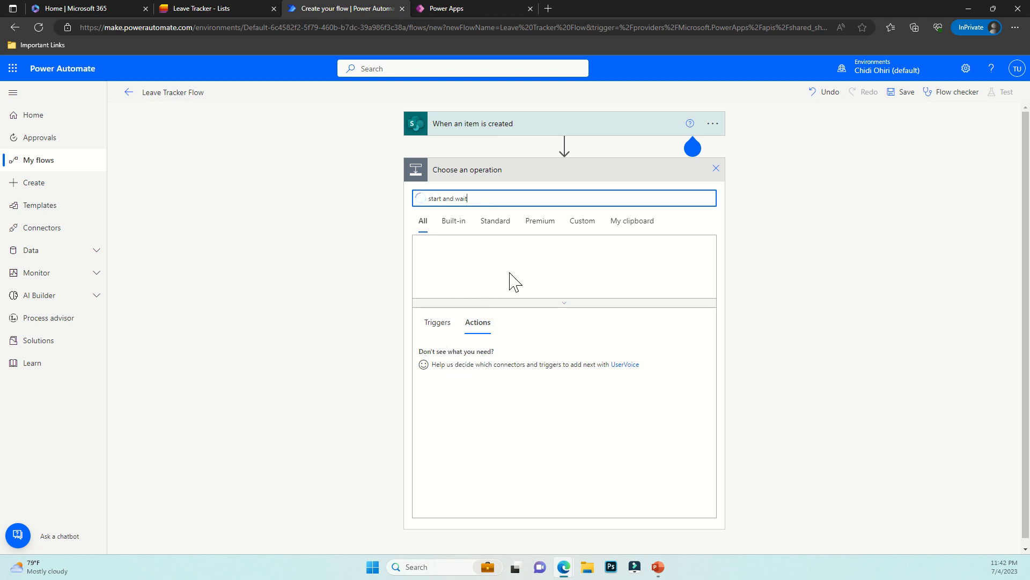
pyautogui.write('for ans')
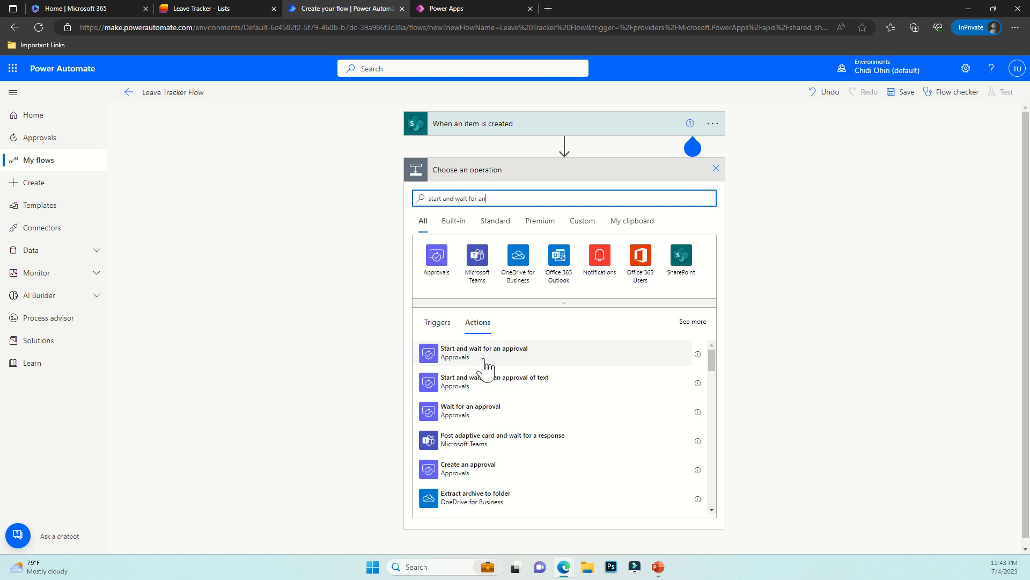
pyautogui.click(506, 357)
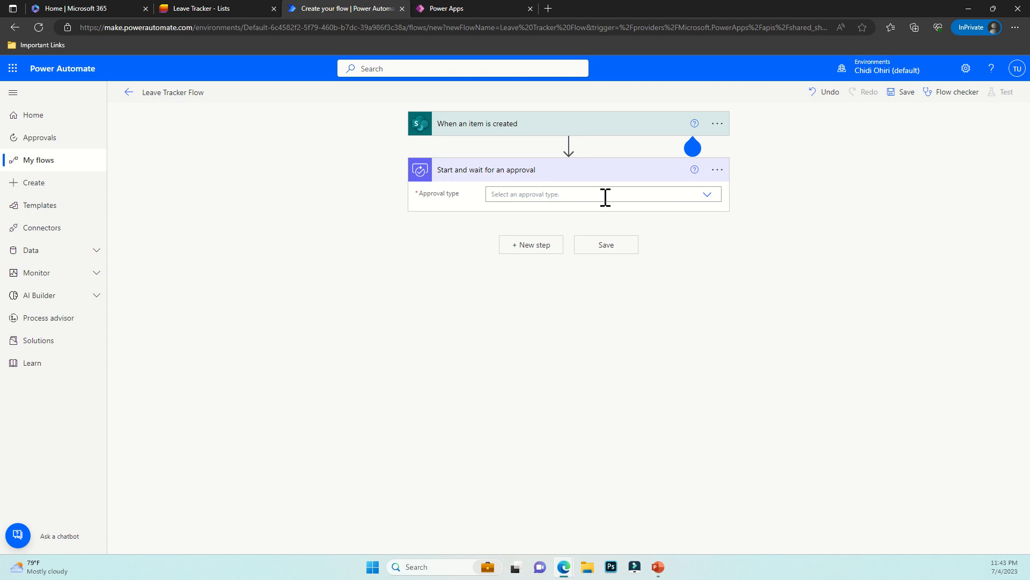
pyautogui.click(706, 195)
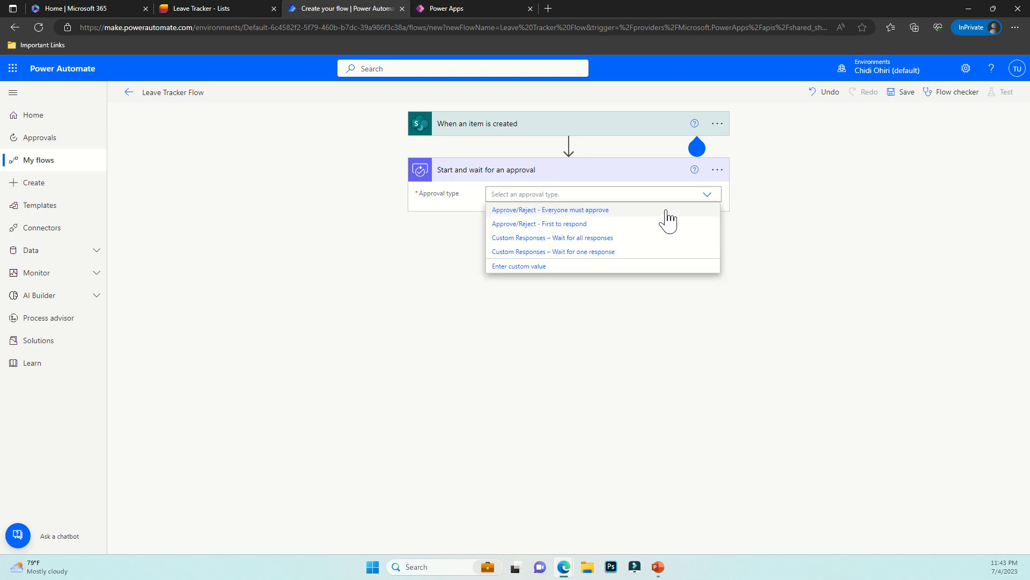
pyautogui.click(587, 225)
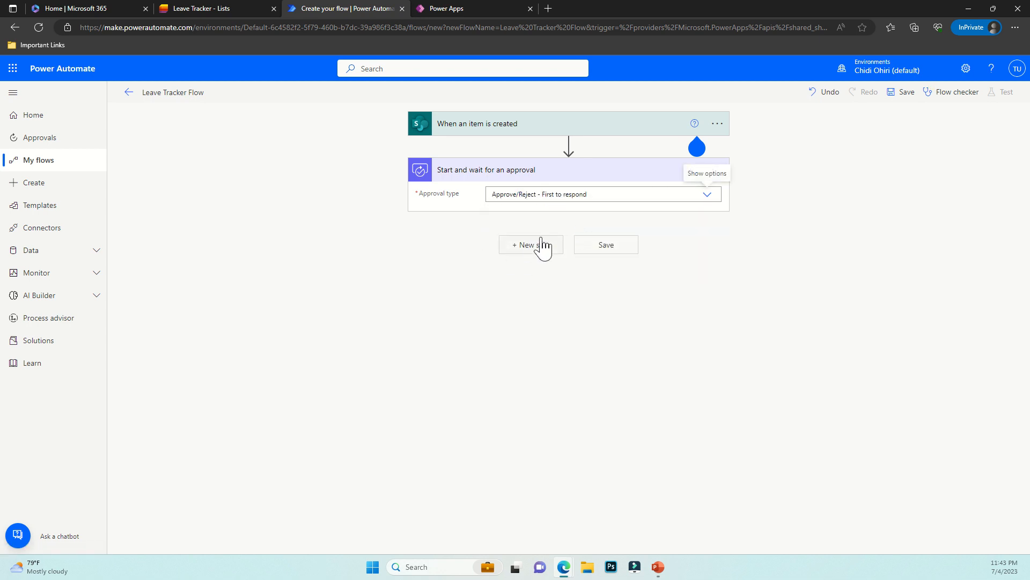
pyautogui.click(506, 215)
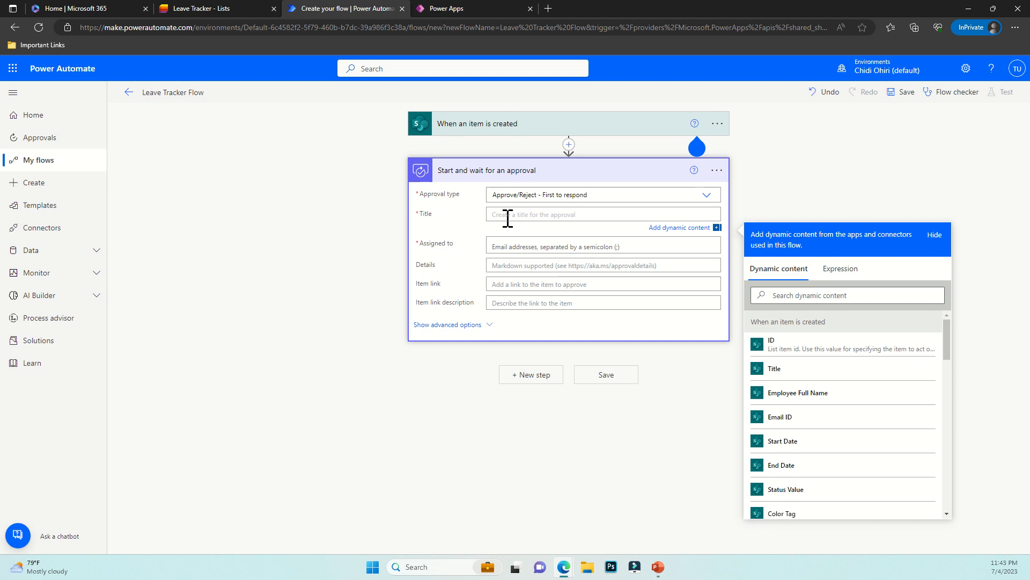
# Title the approval 'Leave Request for' plus Employee Full Name and assign it to the manager account
pyautogui.write(':LEaLEa')
pyautogui.click(781, 393)
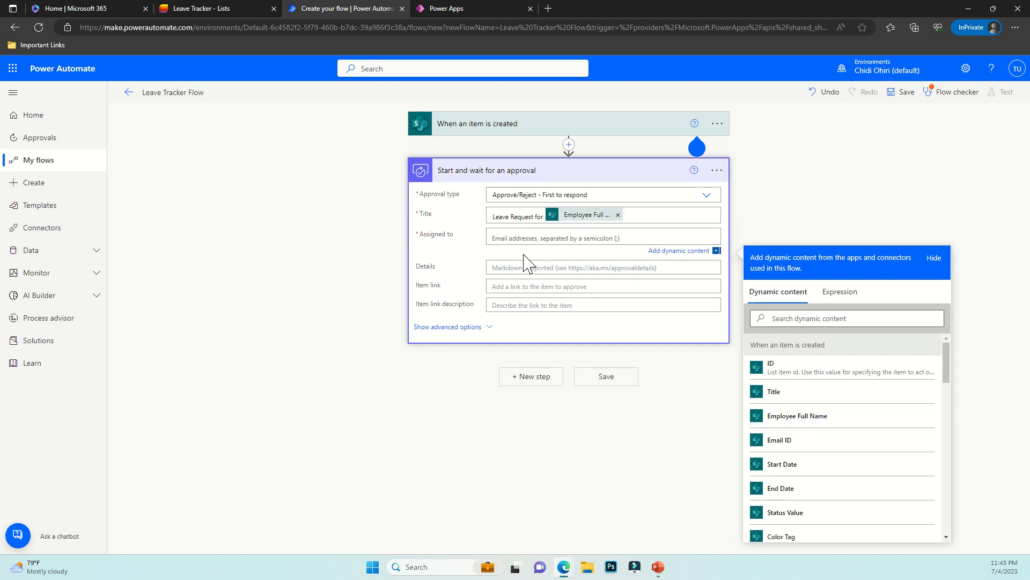
pyautogui.write('mar')
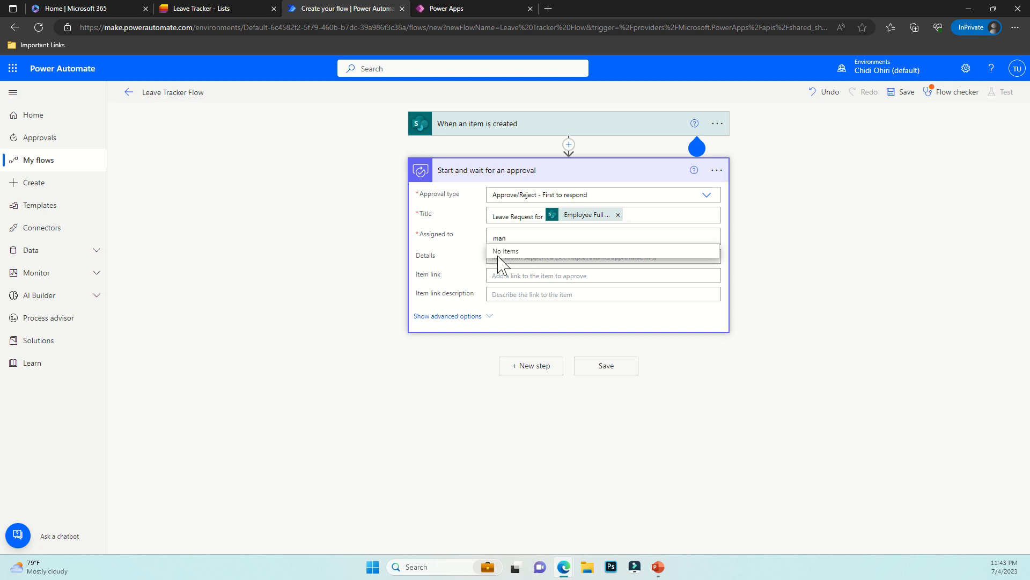
pyautogui.press('BackSpace')
pyautogui.press('BackSpace')
pyautogui.write('test')
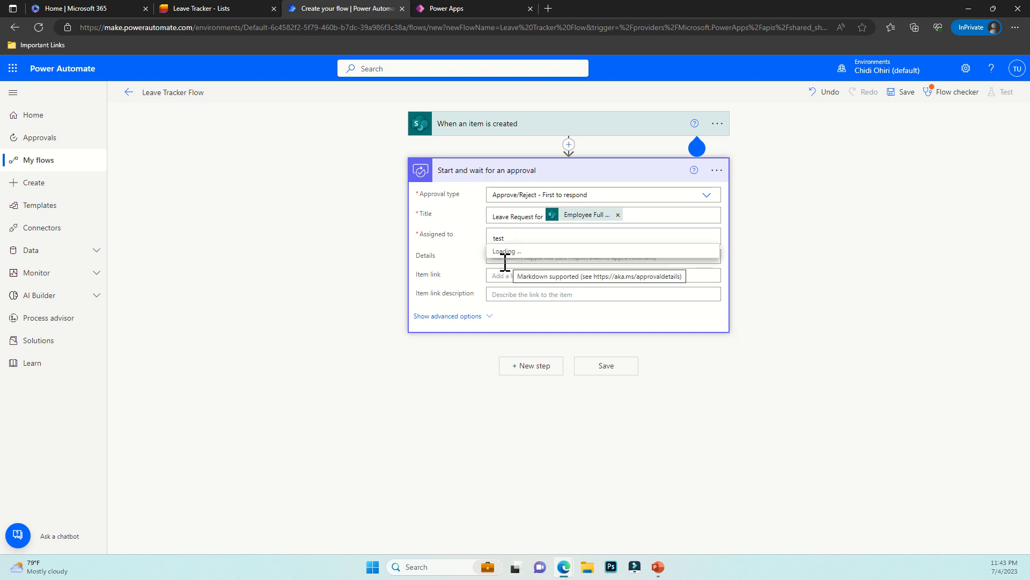
pyautogui.click(532, 264)
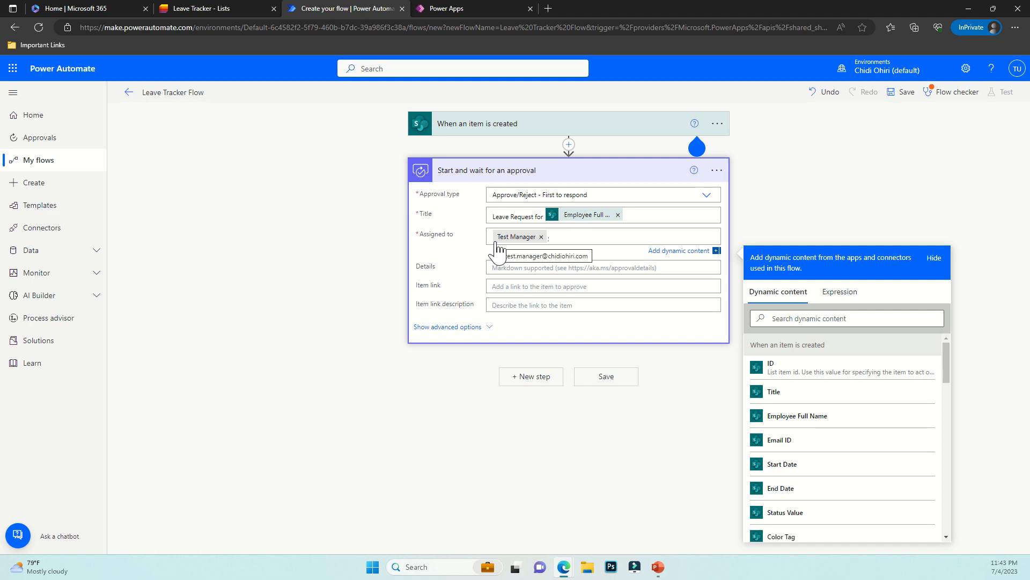
# Write the approval Details with the employee's full name, Start Date and End Date tokens
pyautogui.click(510, 268)
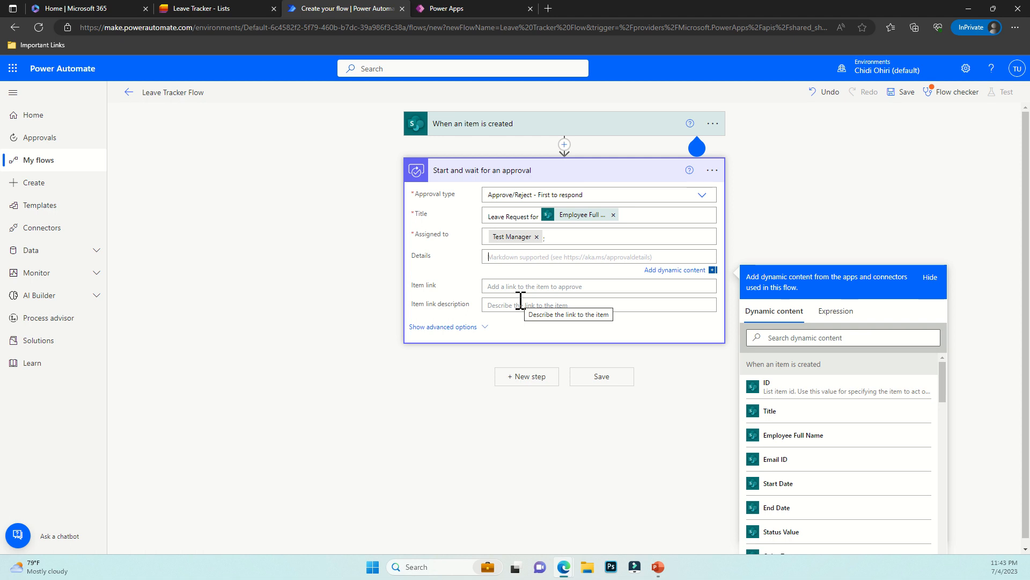
pyautogui.write('Hi,')
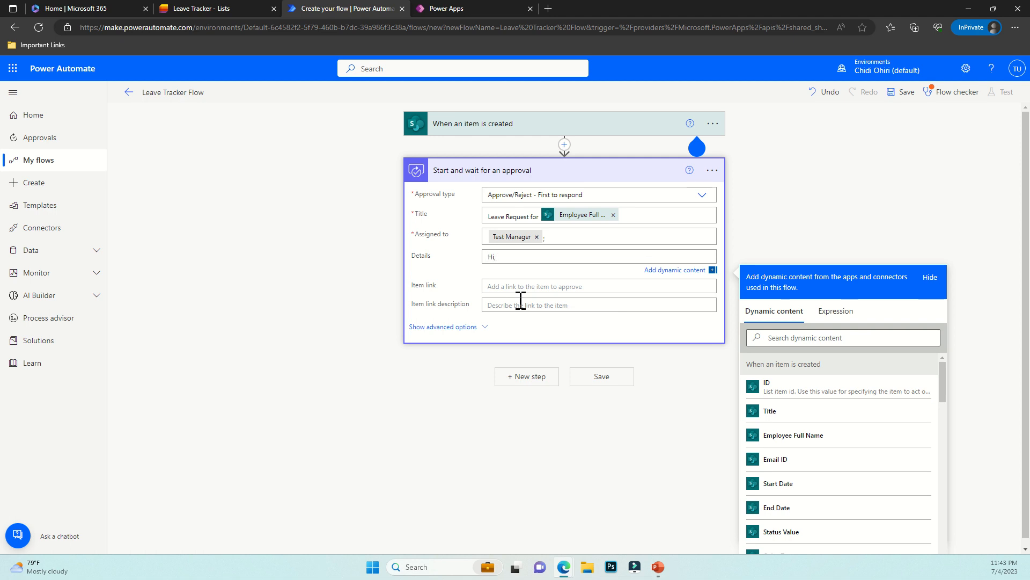
pyautogui.click(783, 435)
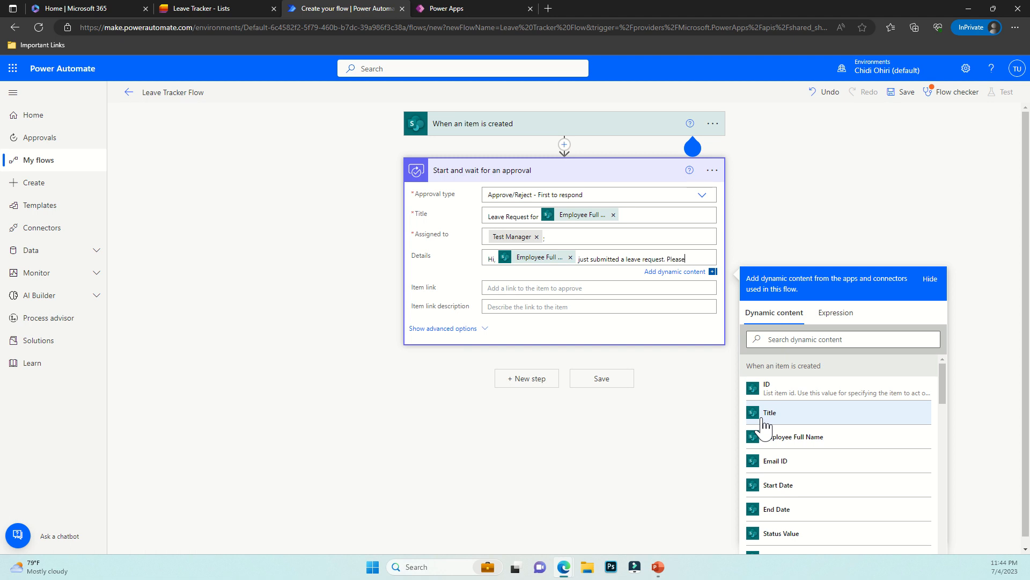
pyautogui.write('ytoiu')
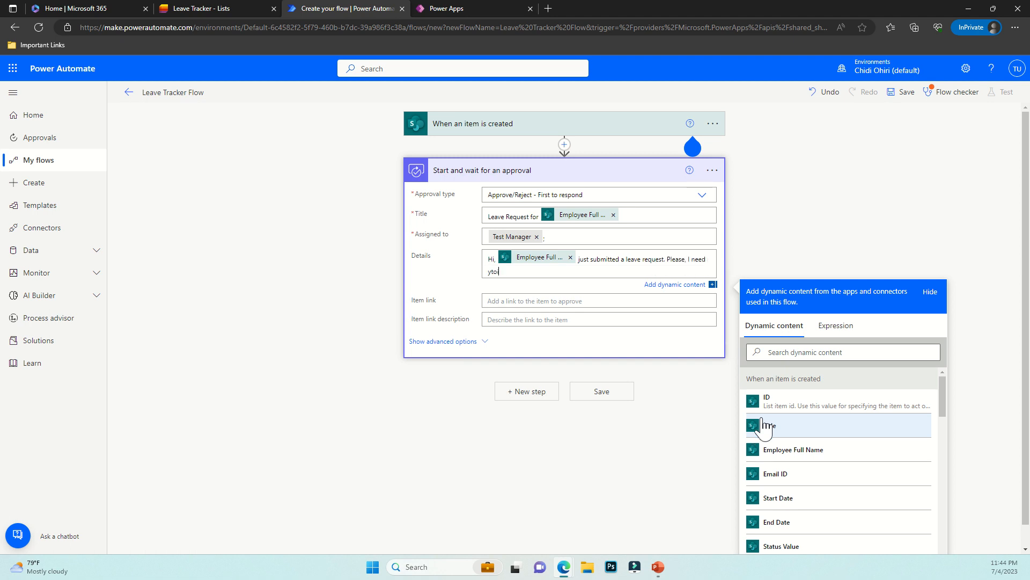
pyautogui.press('BackSpace')
pyautogui.press('BackSpace')
pyautogui.press('BackSpace')
pyautogui.press('BackSpace')
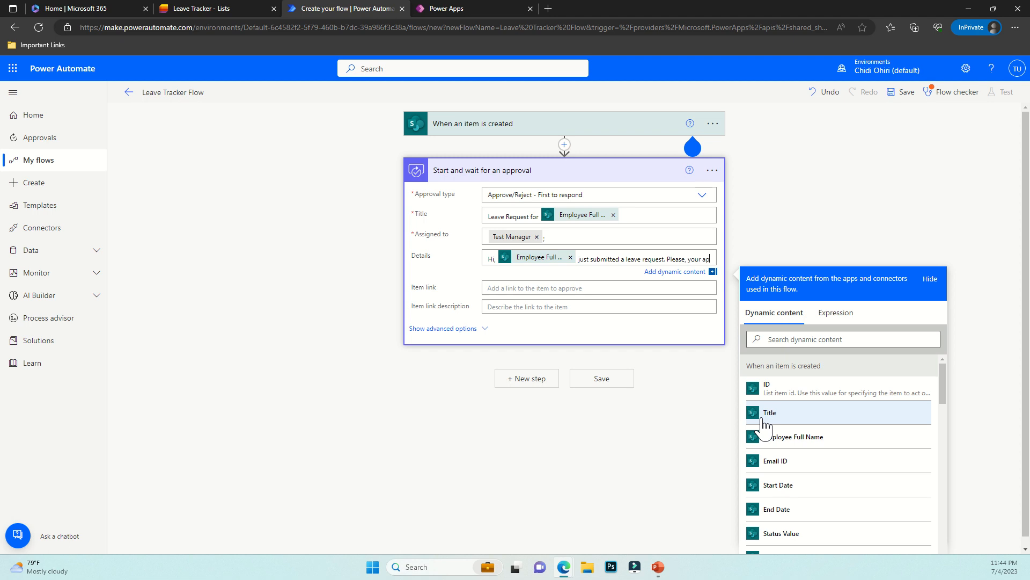
pyautogui.write('r')
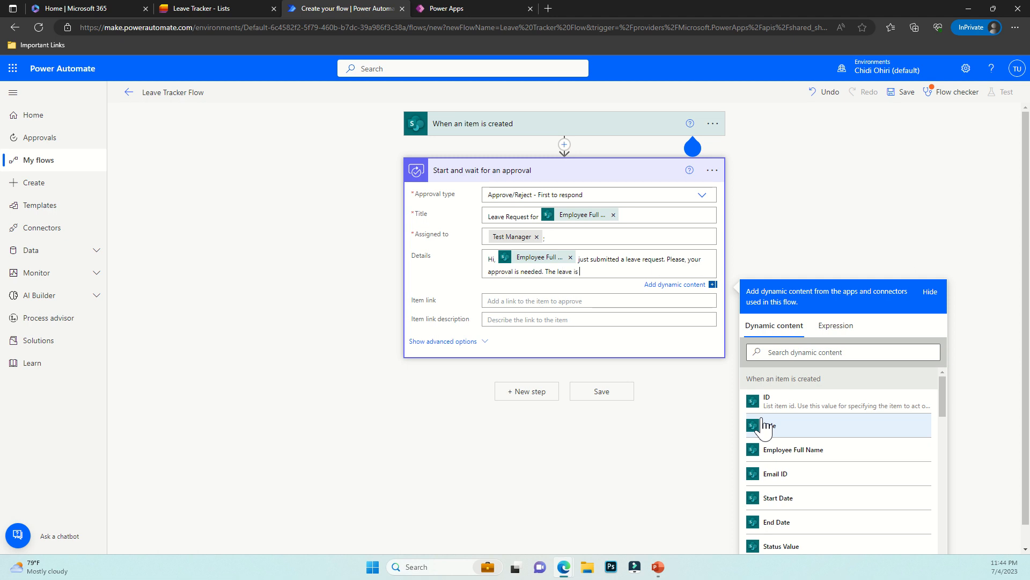
pyautogui.click(810, 498)
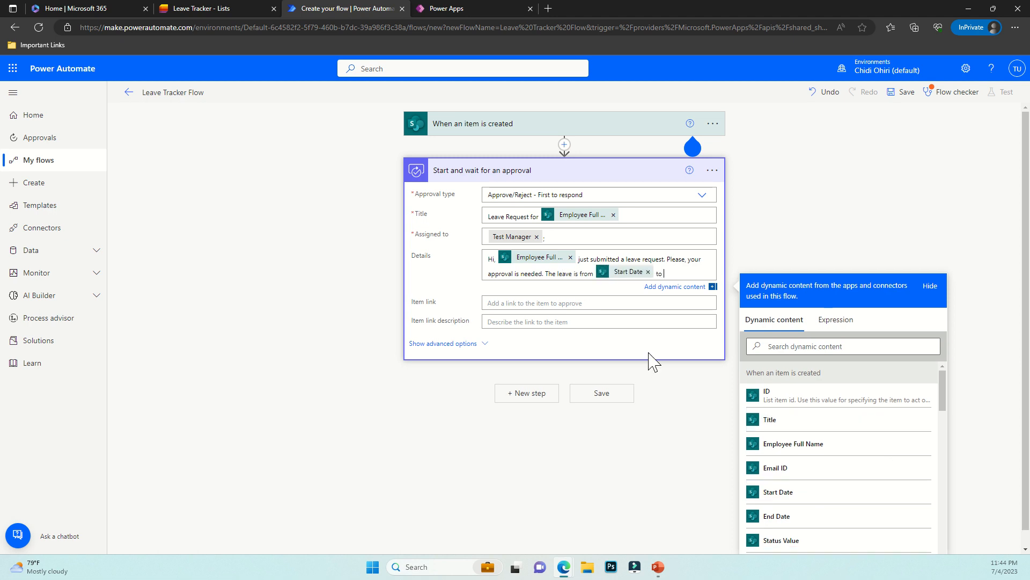
pyautogui.click(778, 516)
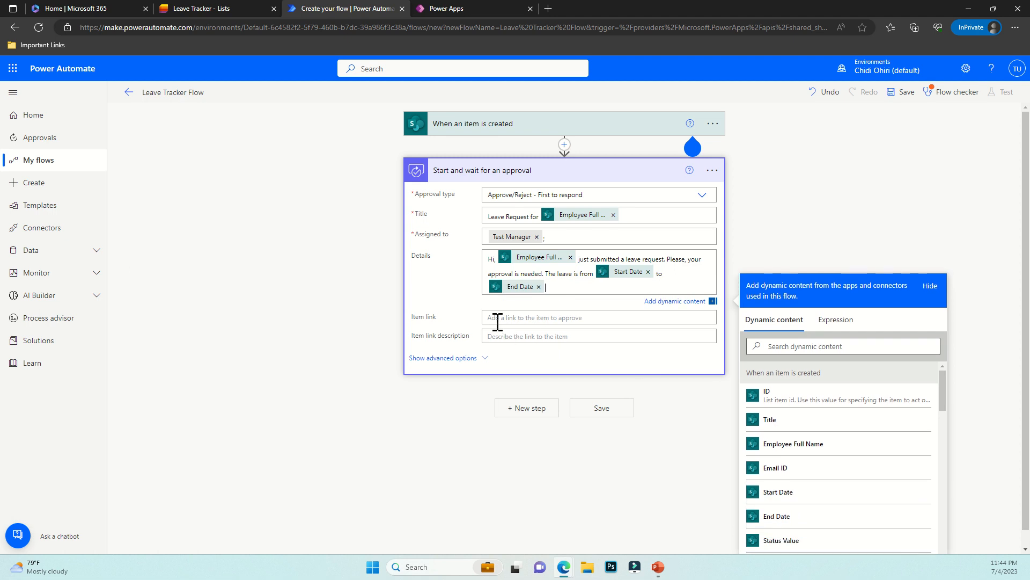
pyautogui.scroll(-1, 496, 324)
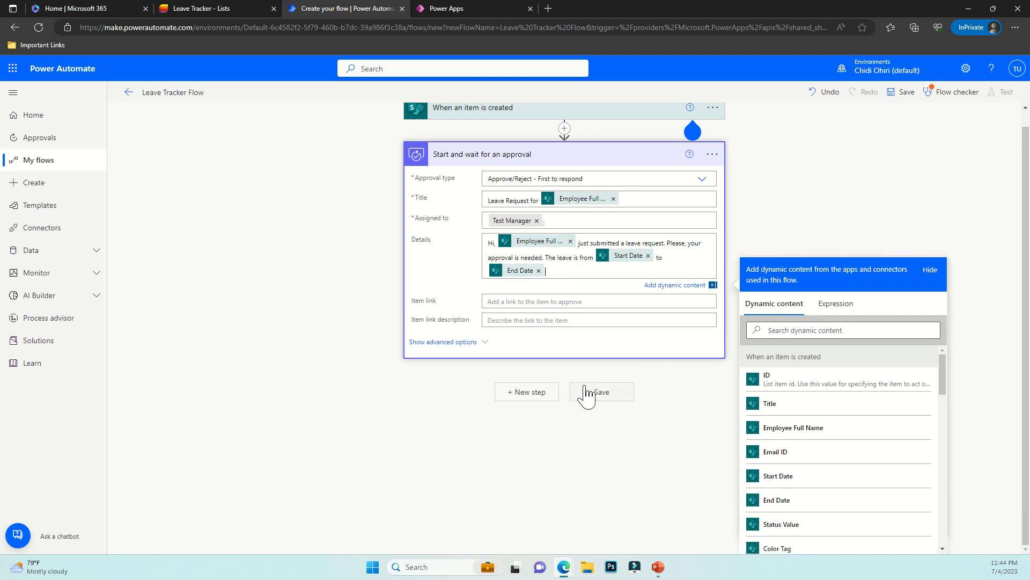
pyautogui.click(516, 390)
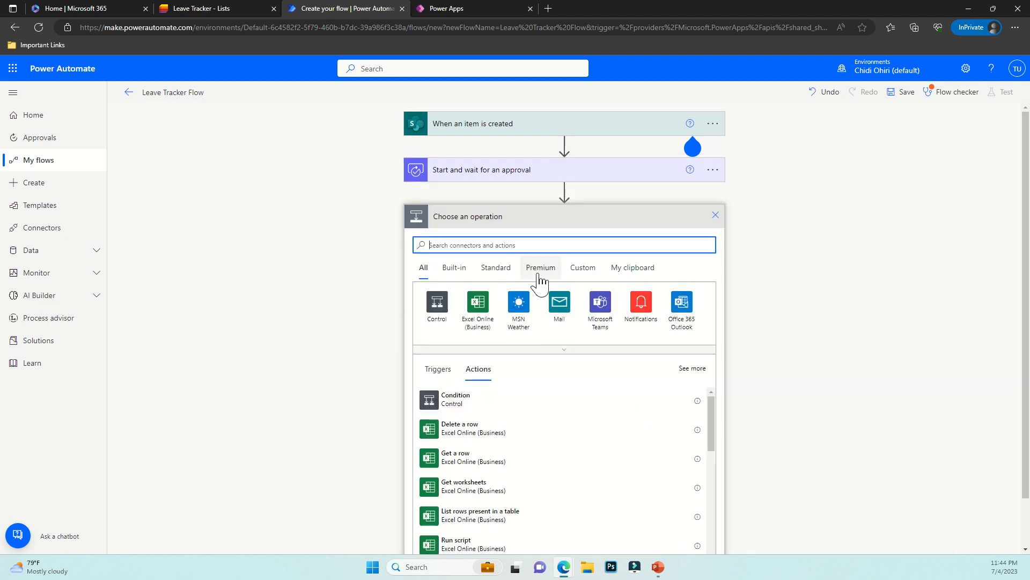
# Add a Condition that tests the approver's response from the approval Responses
pyautogui.click(436, 322)
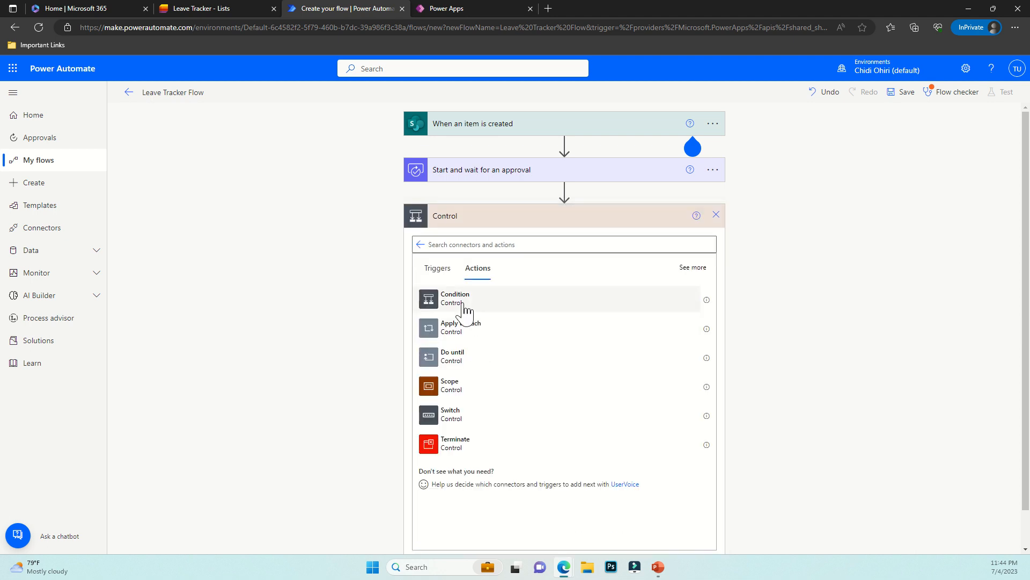
pyautogui.click(461, 308)
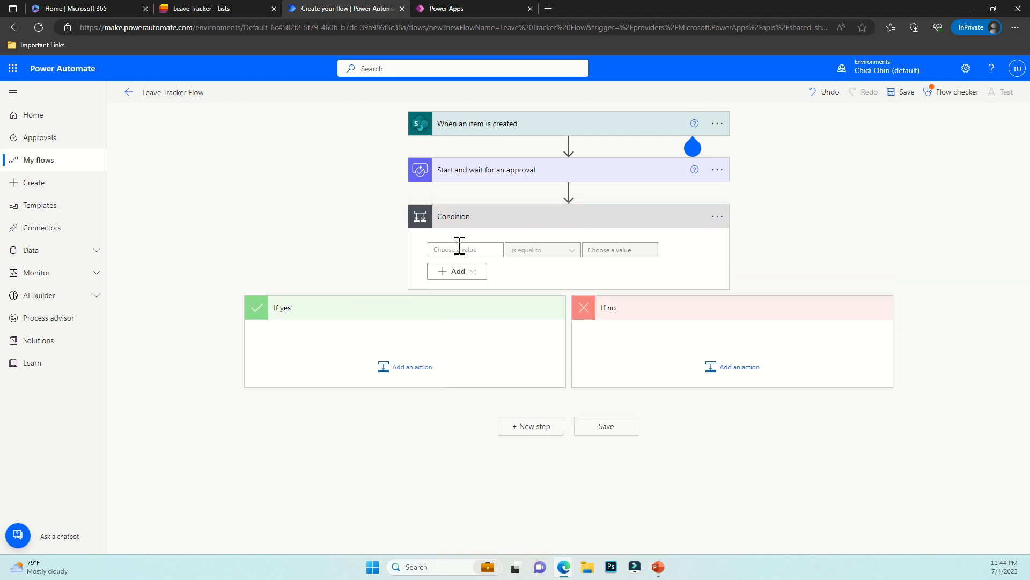
pyautogui.click(445, 249)
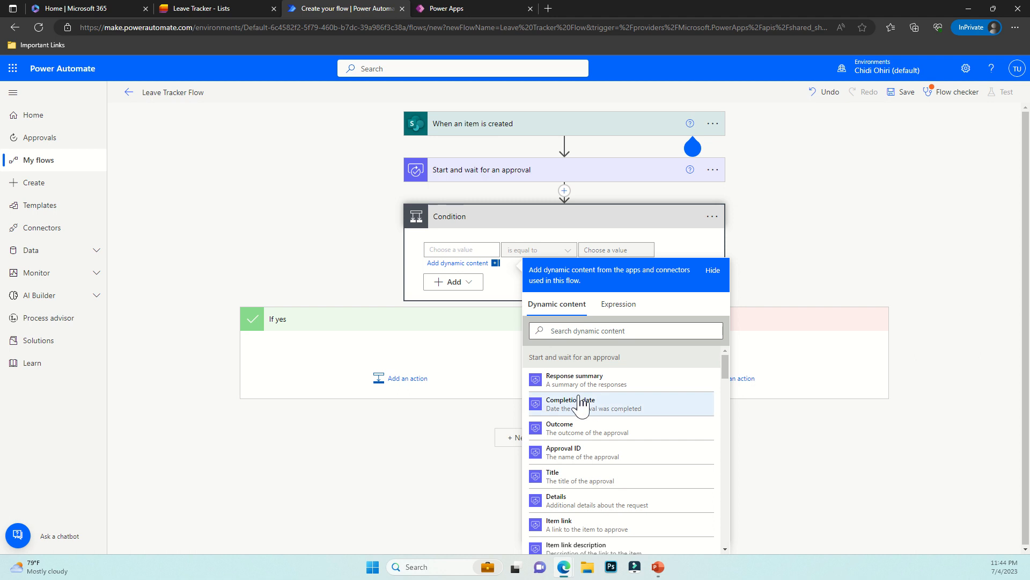
pyautogui.scroll(-2, 599, 416)
pyautogui.scroll(-5, 600, 416)
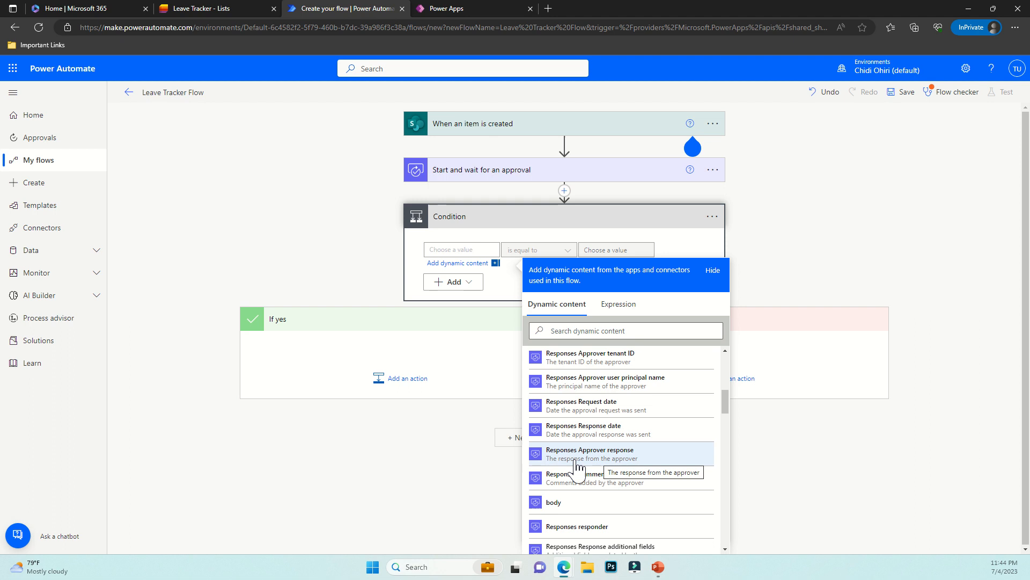
pyautogui.click(605, 460)
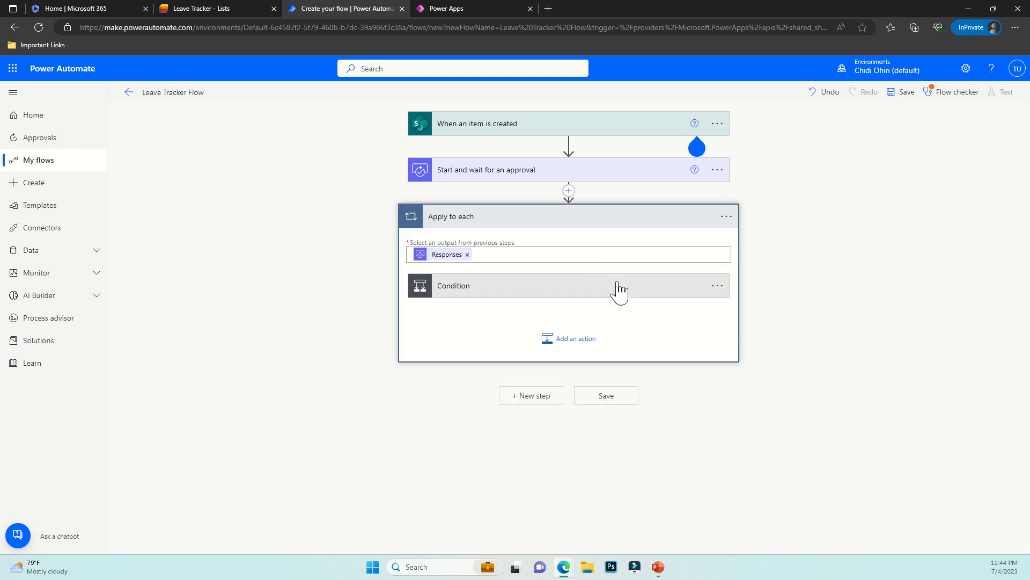
# Set the condition to 'contains' Approve and add an action under If yes
pyautogui.click(459, 293)
pyautogui.click(593, 318)
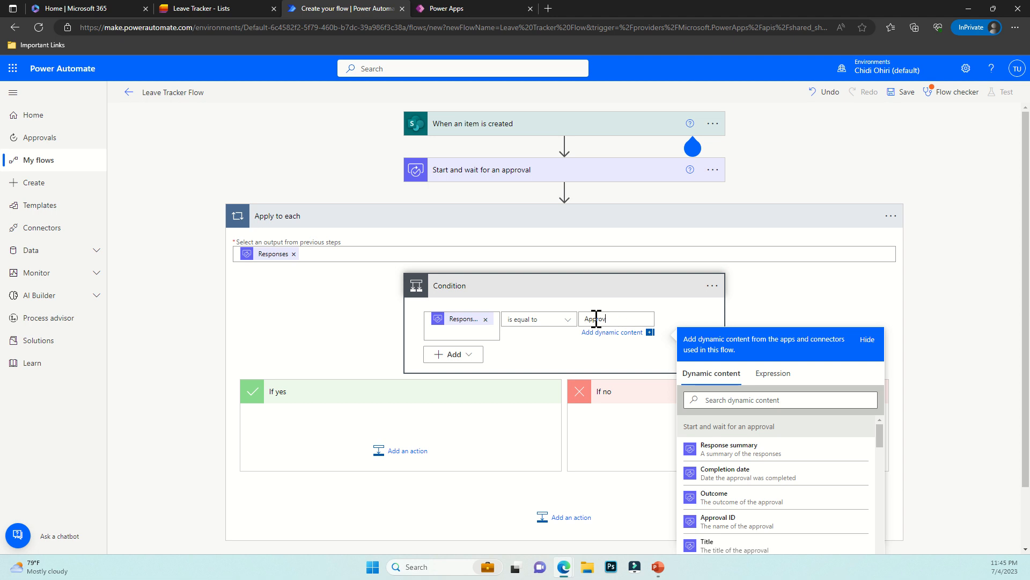
pyautogui.click(560, 321)
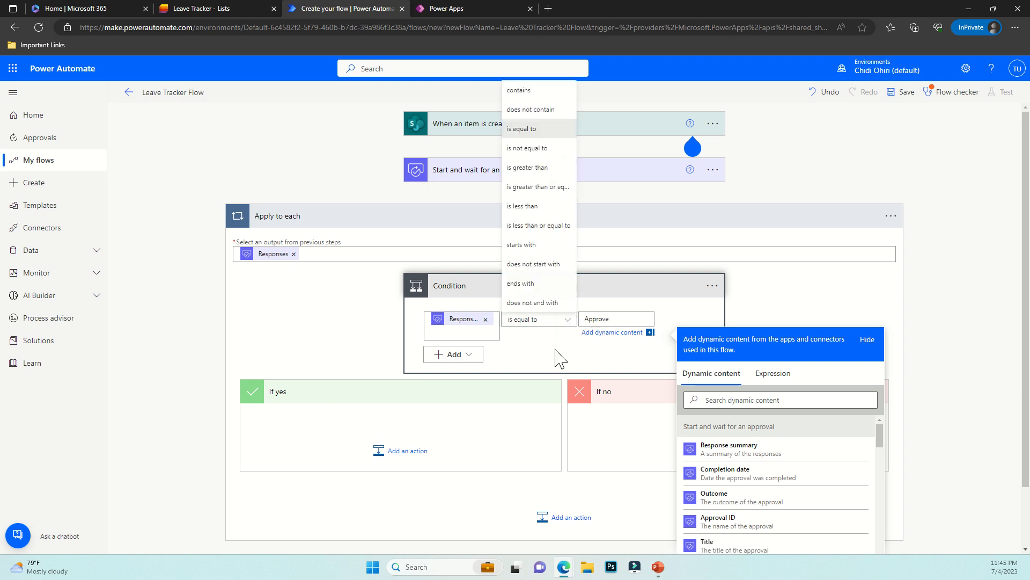
pyautogui.click(518, 90)
pyautogui.click(519, 195)
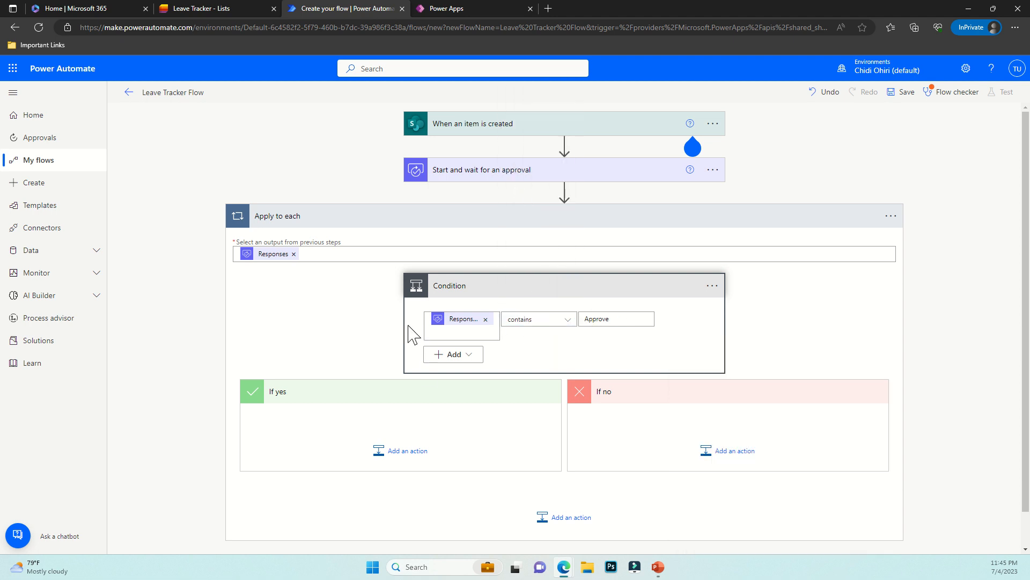
pyautogui.click(391, 458)
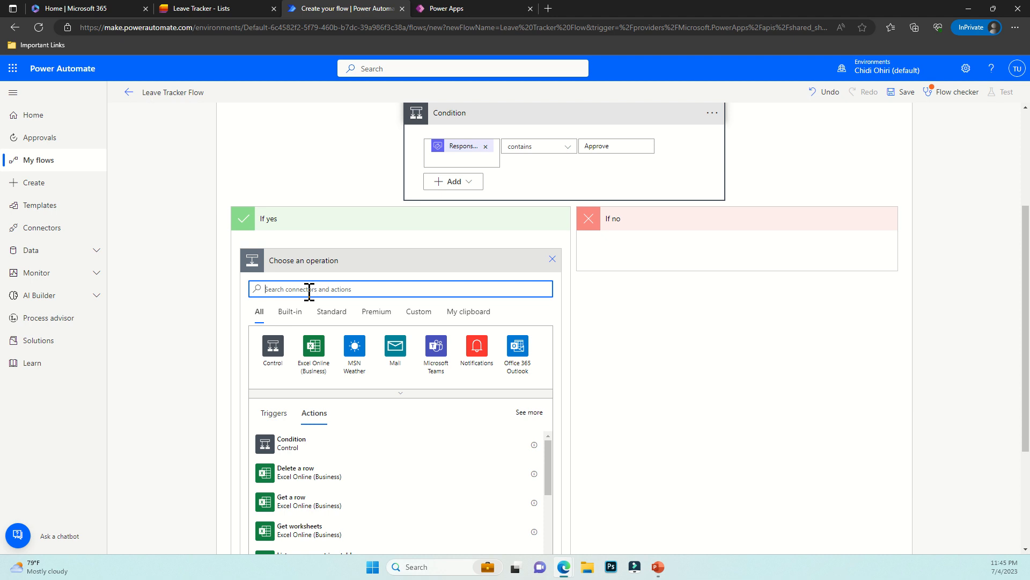
# Add the Office 365 Outlook Send an email (V2) action to the If yes branch
pyautogui.write('out')
pyautogui.press('BackSpace')
pyautogui.press('BackSpace')
pyautogui.press('BackSpace')
pyautogui.write('sen')
pyautogui.scroll(-3, 310, 334)
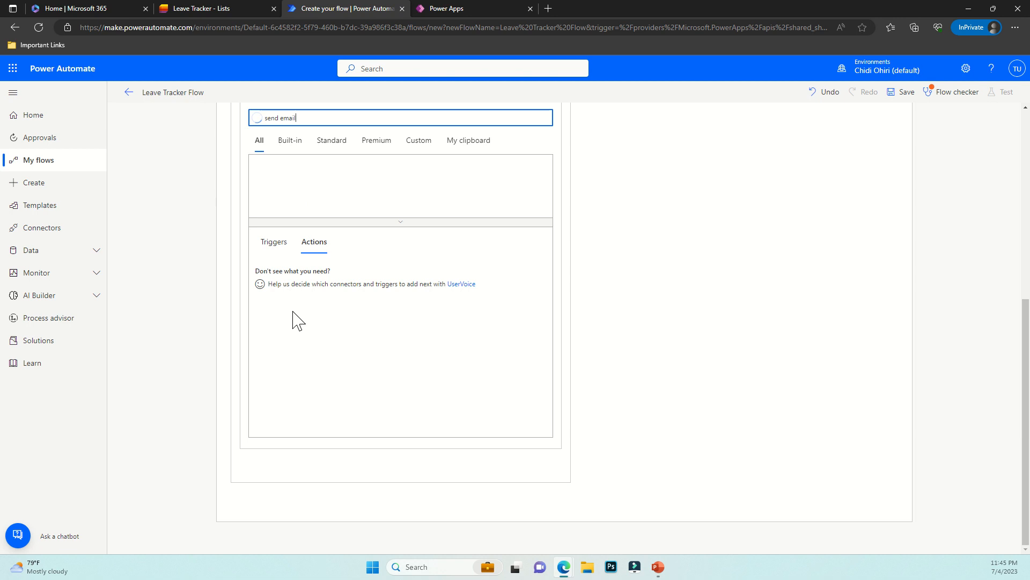
pyautogui.click(311, 335)
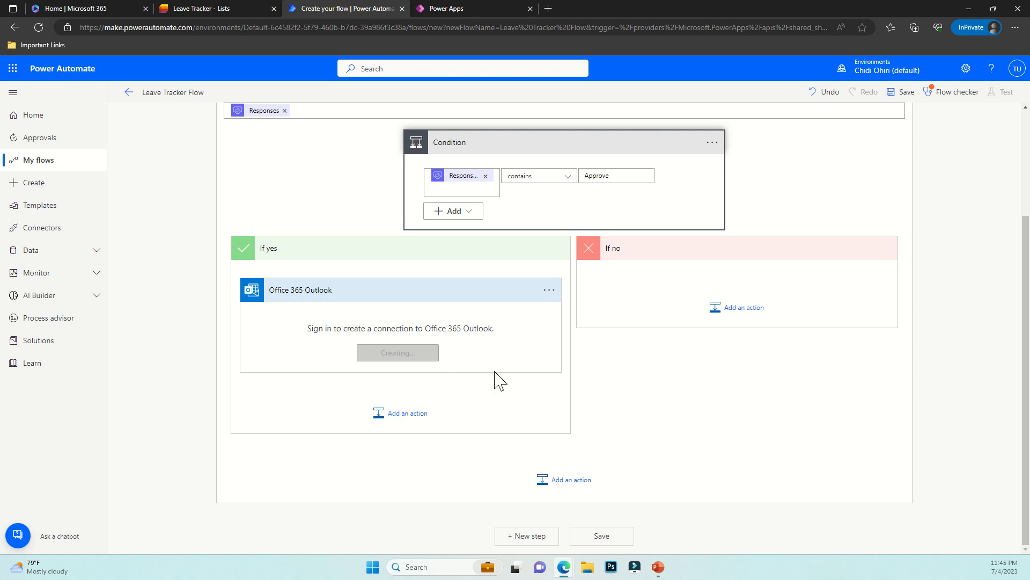
# Address the email to the Email ID dynamic value with subject 'LEAVE APPROVED'
pyautogui.click(333, 315)
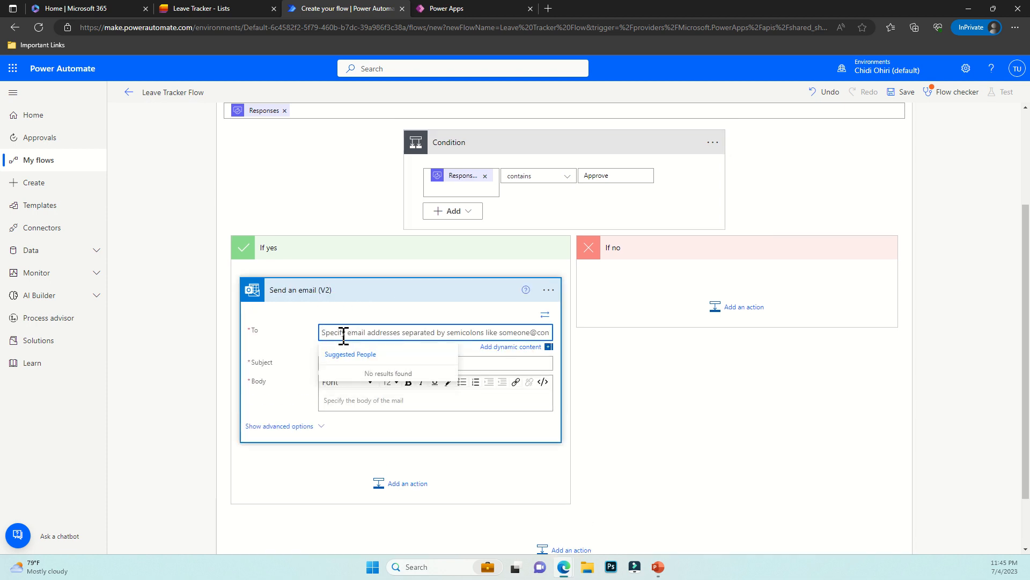
pyautogui.click(511, 347)
pyautogui.scroll(-1, 653, 459)
pyautogui.click(612, 440)
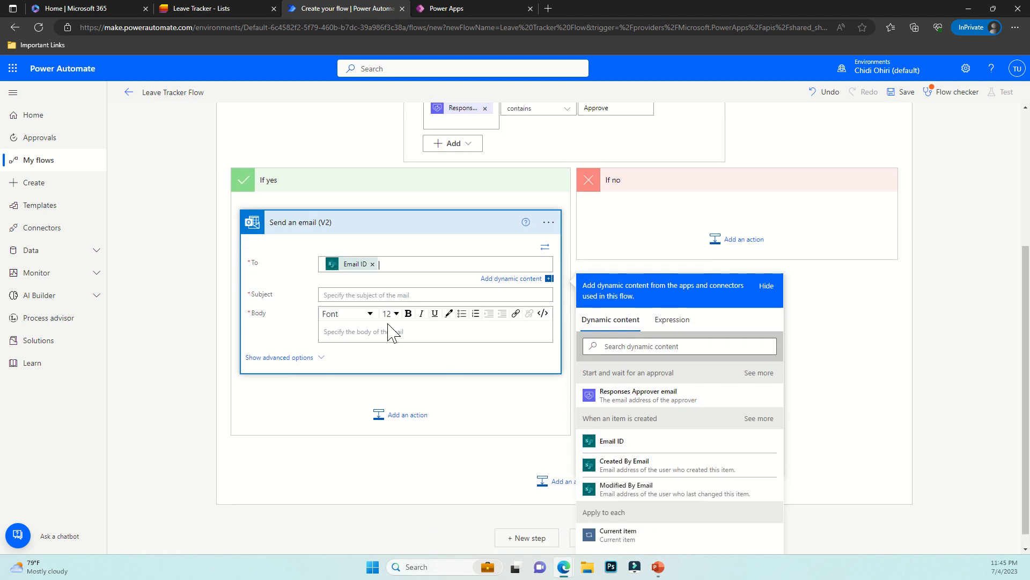
pyautogui.click(329, 294)
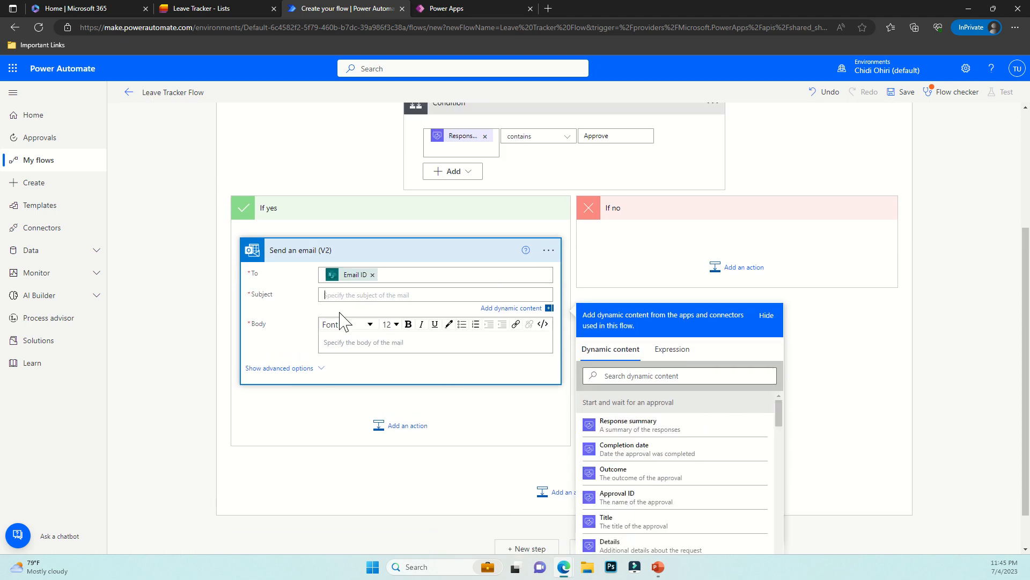
pyautogui.write('LEAVE APPROVED')
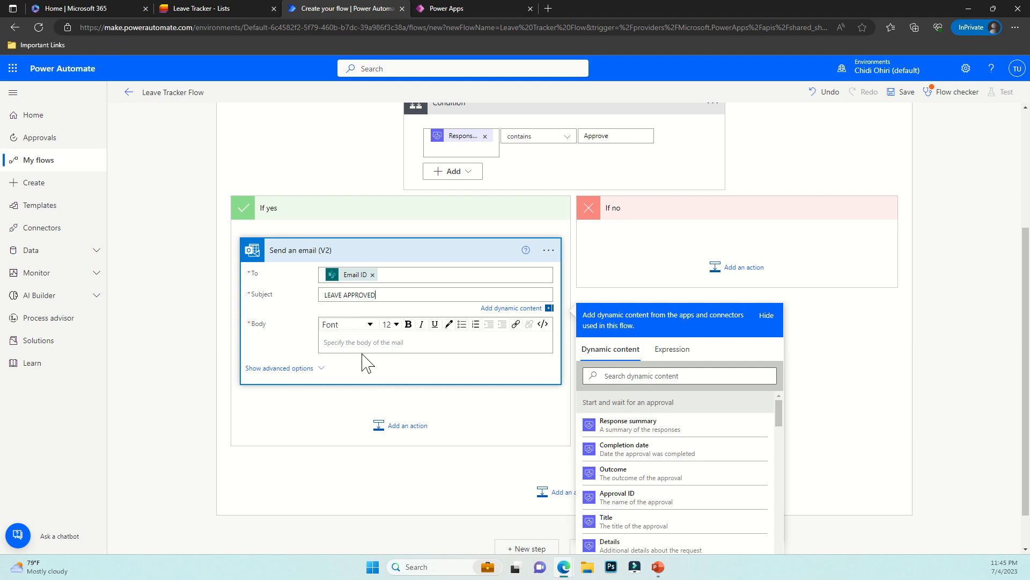
pyautogui.click(307, 252)
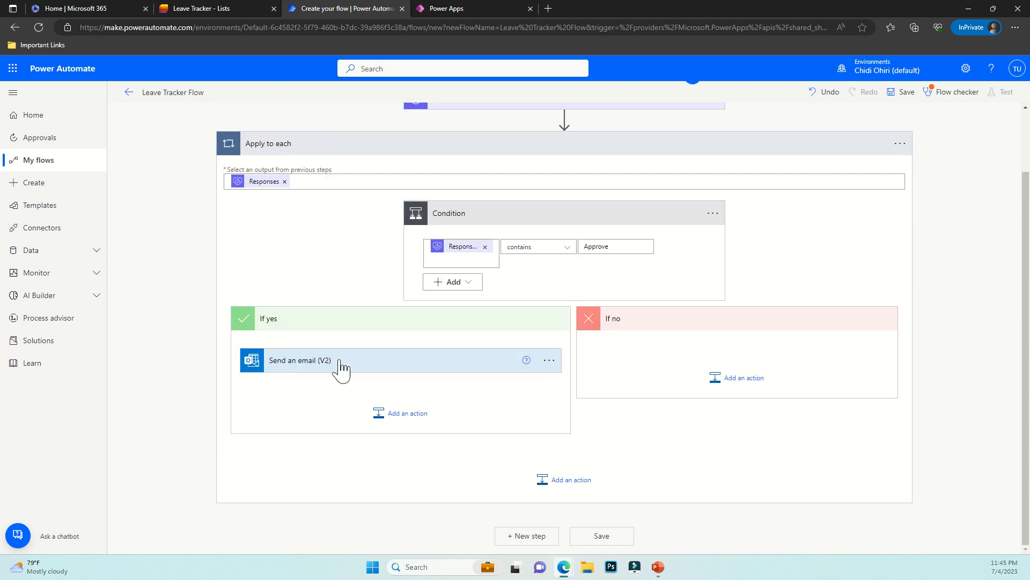
# Add a SharePoint Update item action after the approval email
pyautogui.click(386, 414)
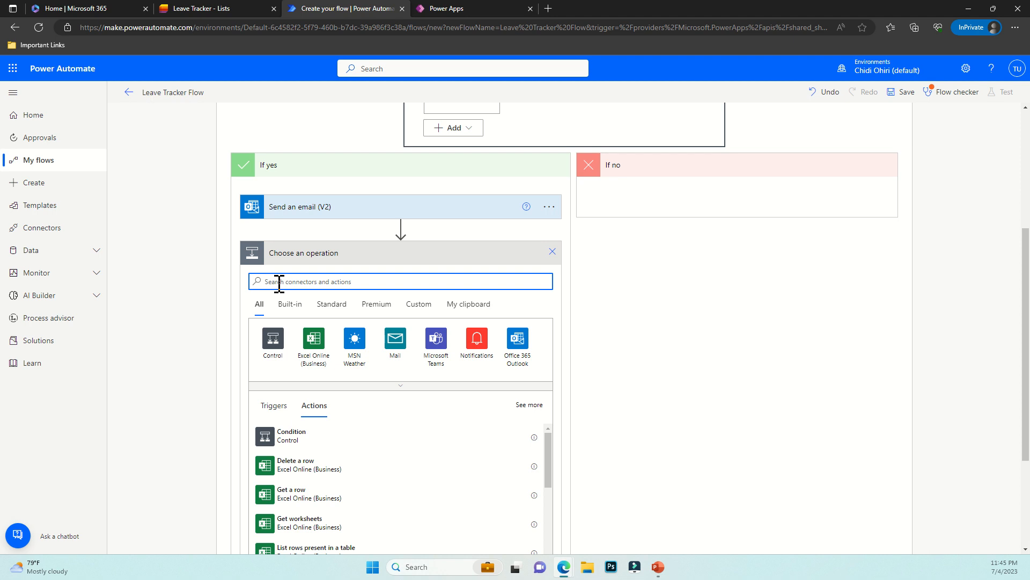
pyautogui.write('UP[D')
pyautogui.press('BackSpace')
pyautogui.press('BackSpace')
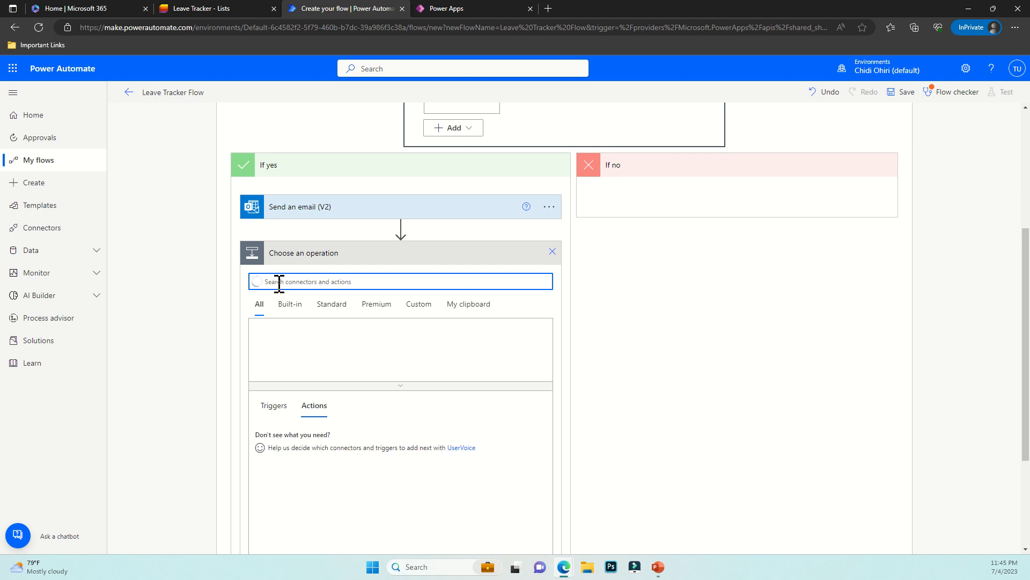
pyautogui.write('update')
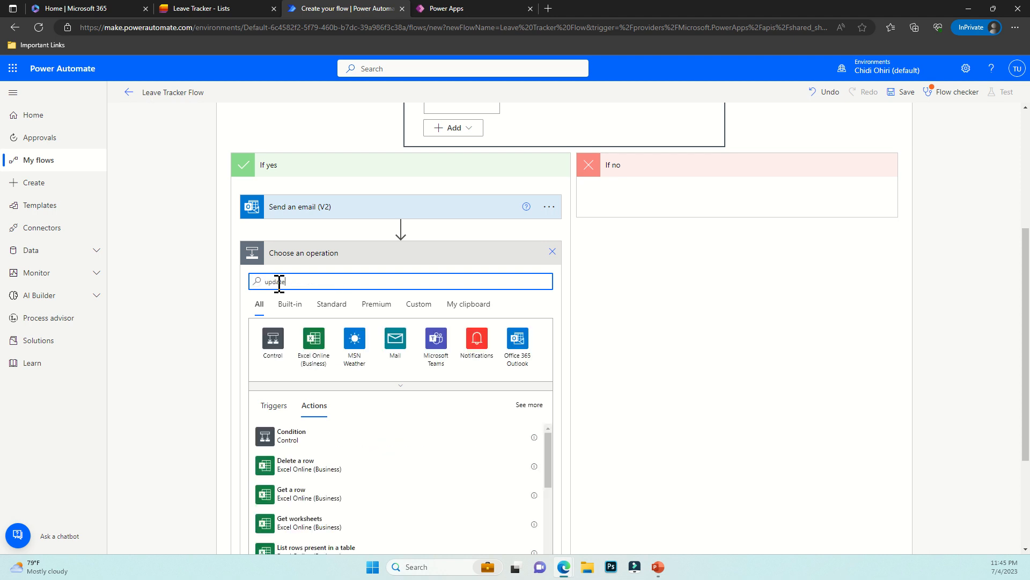
pyautogui.scroll(-3, 334, 327)
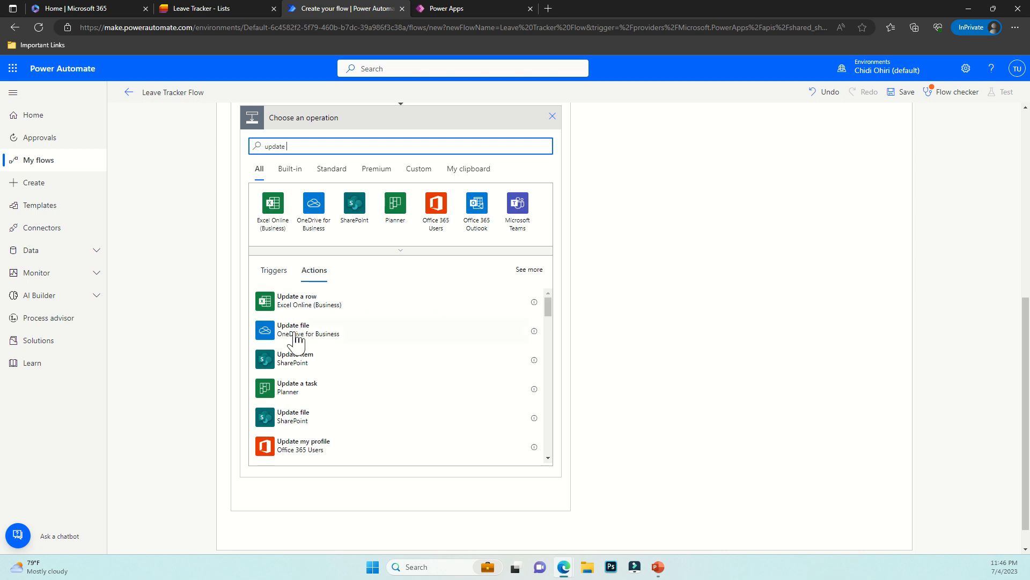
pyautogui.click(307, 361)
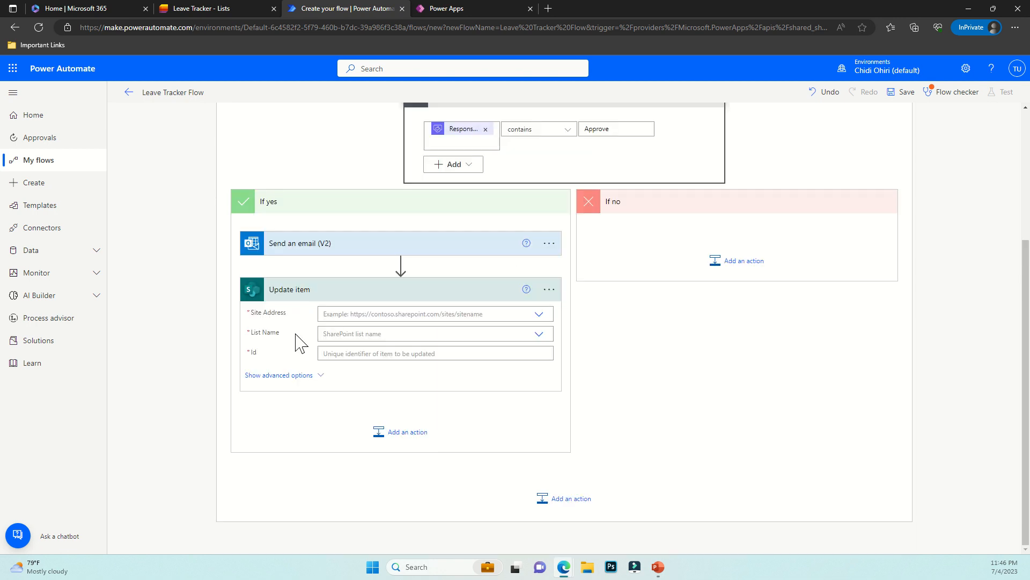
# Point Update item at the pasted site URL, the Leave Tracker list and the created item's ID
pyautogui.click(345, 296)
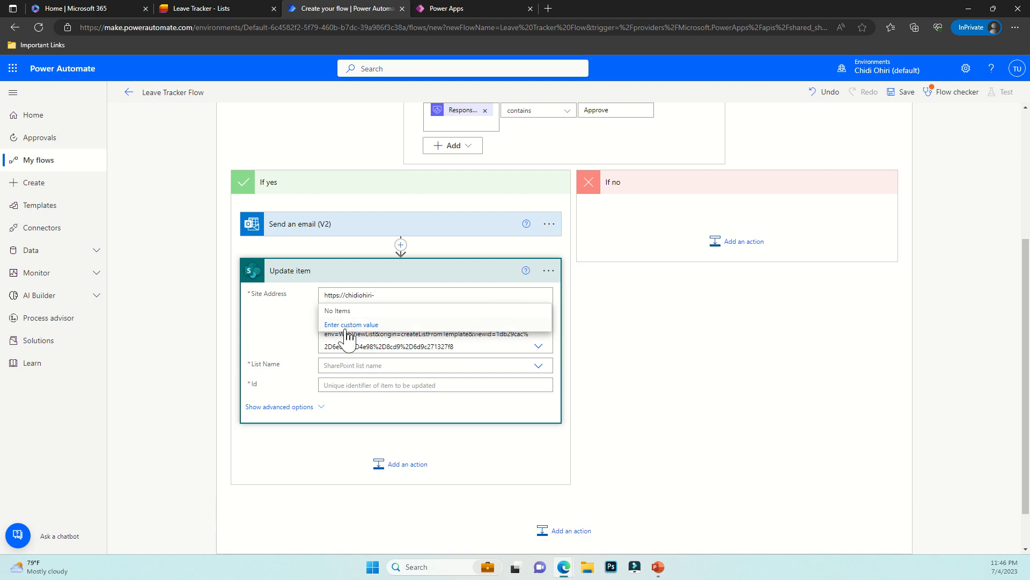
pyautogui.click(355, 324)
pyautogui.click(349, 295)
pyautogui.write('https://chidiohiri-my.sharepoint.com/personal/test_user_chidiohiri_com')
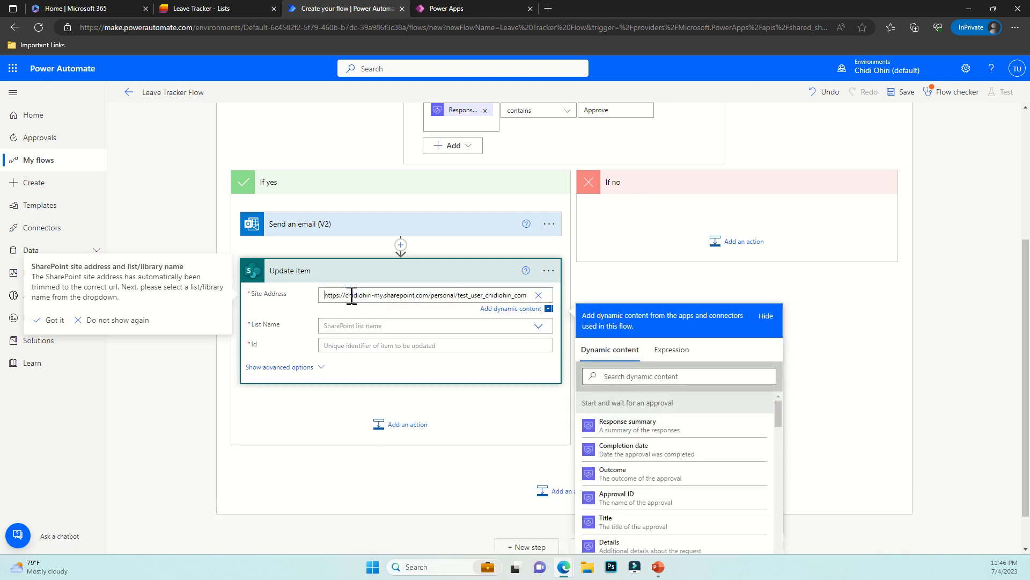
pyautogui.click(356, 325)
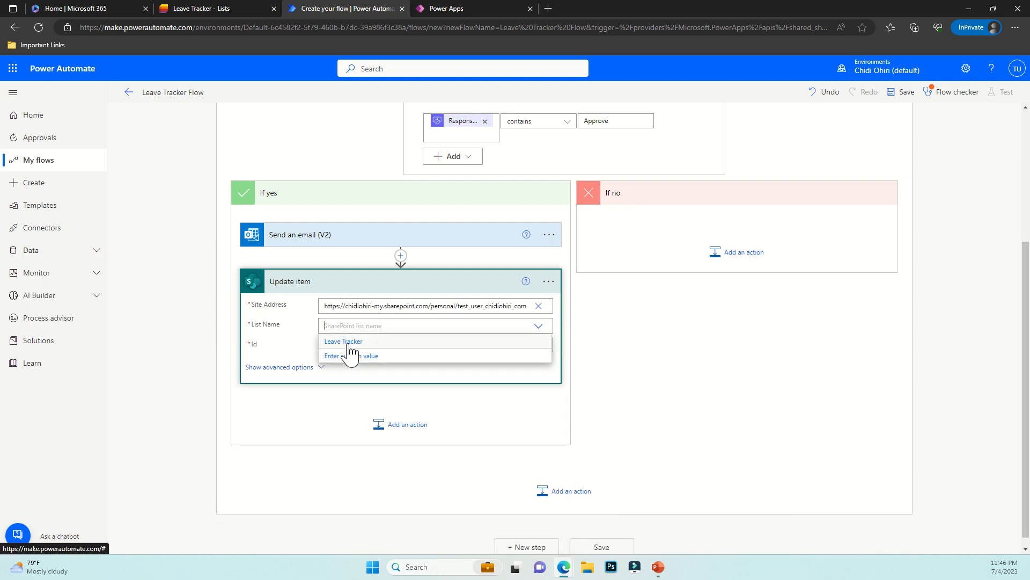
pyautogui.click(352, 340)
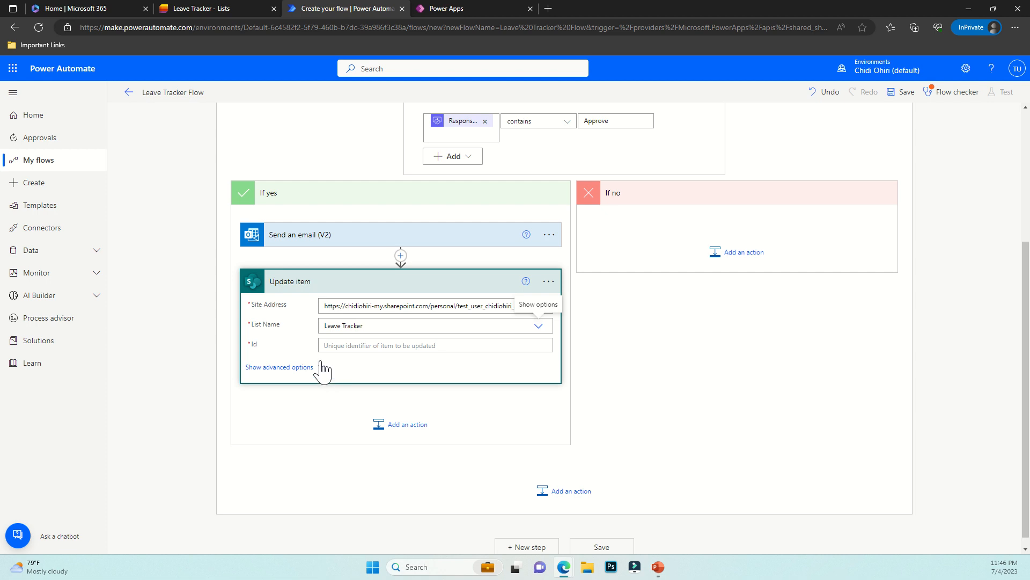
pyautogui.click(340, 346)
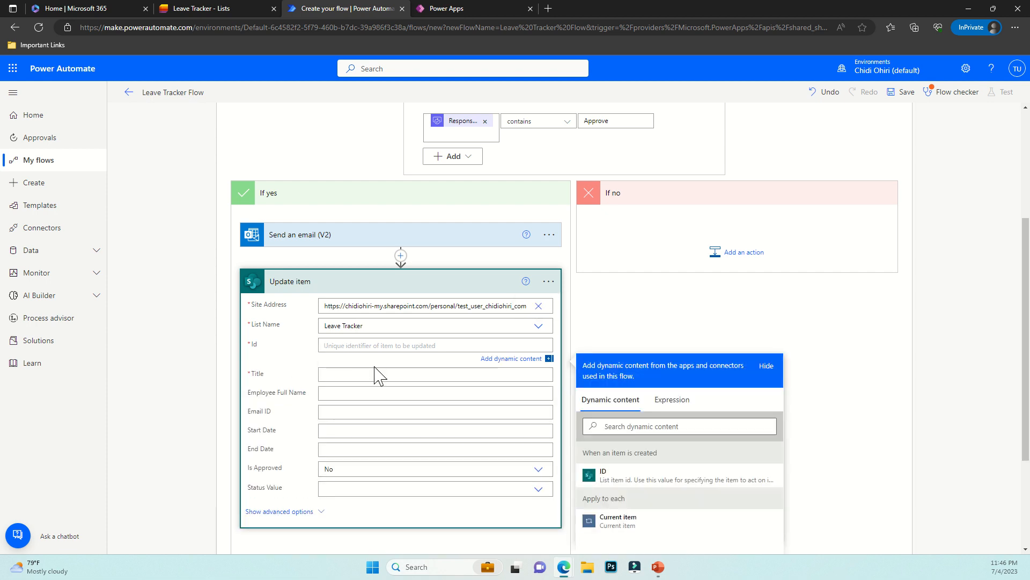
pyautogui.click(613, 478)
pyautogui.scroll(-2, 319, 370)
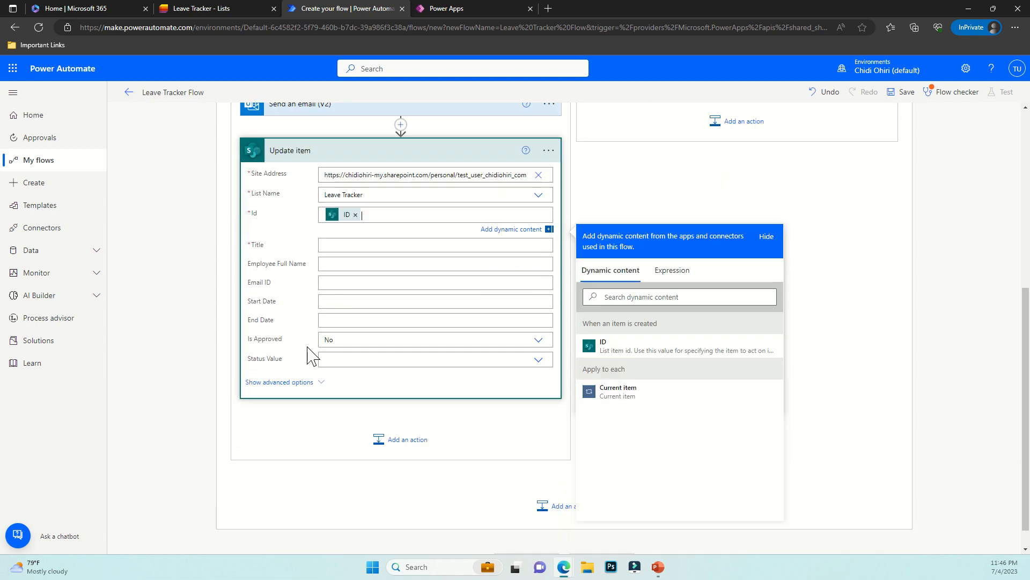
# Fill Title from the created item, set Is Approved to Yes and Status Value to Approved
pyautogui.click(336, 252)
pyautogui.click(623, 323)
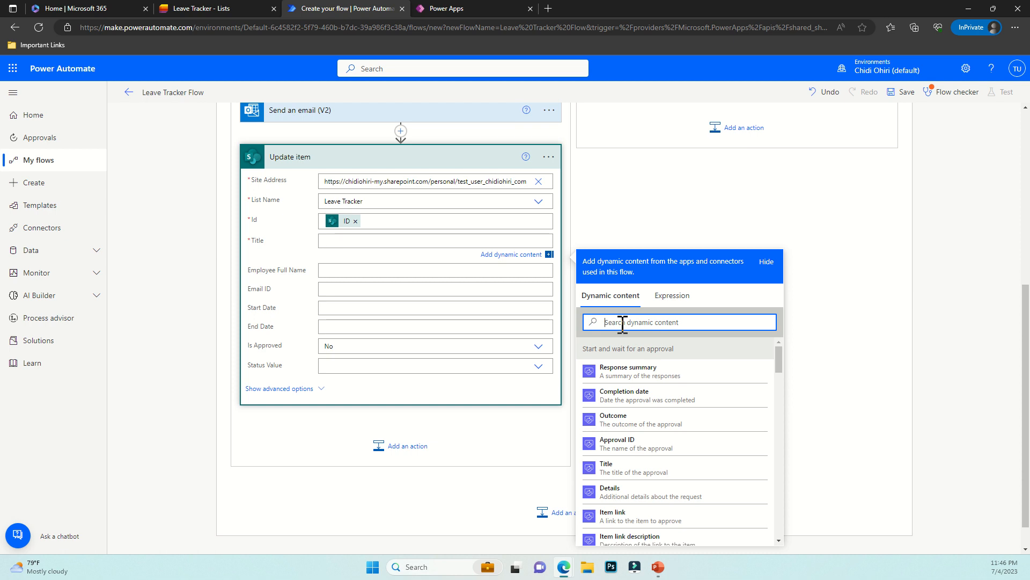
pyautogui.write('titl')
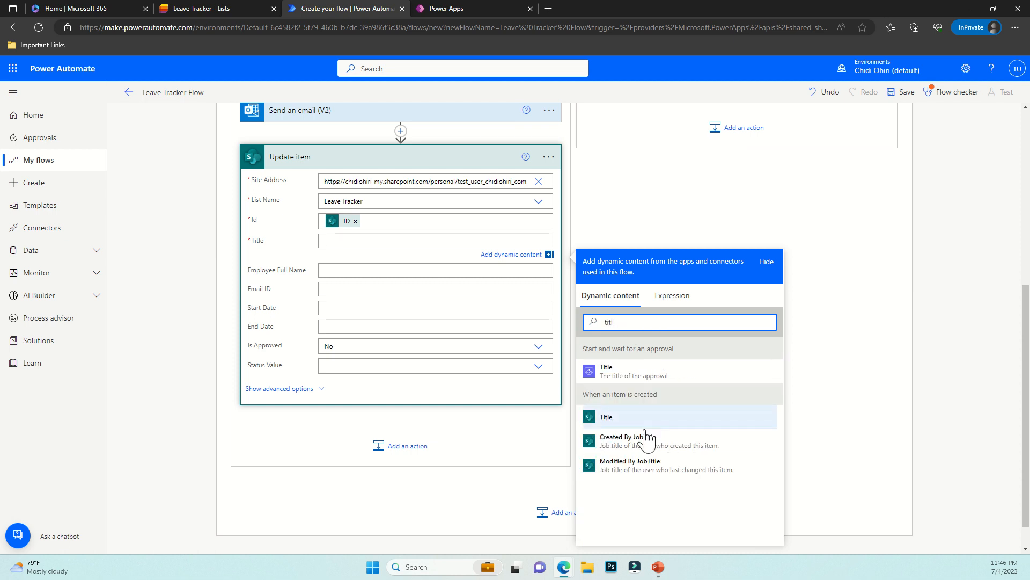
pyautogui.click(617, 418)
pyautogui.click(331, 274)
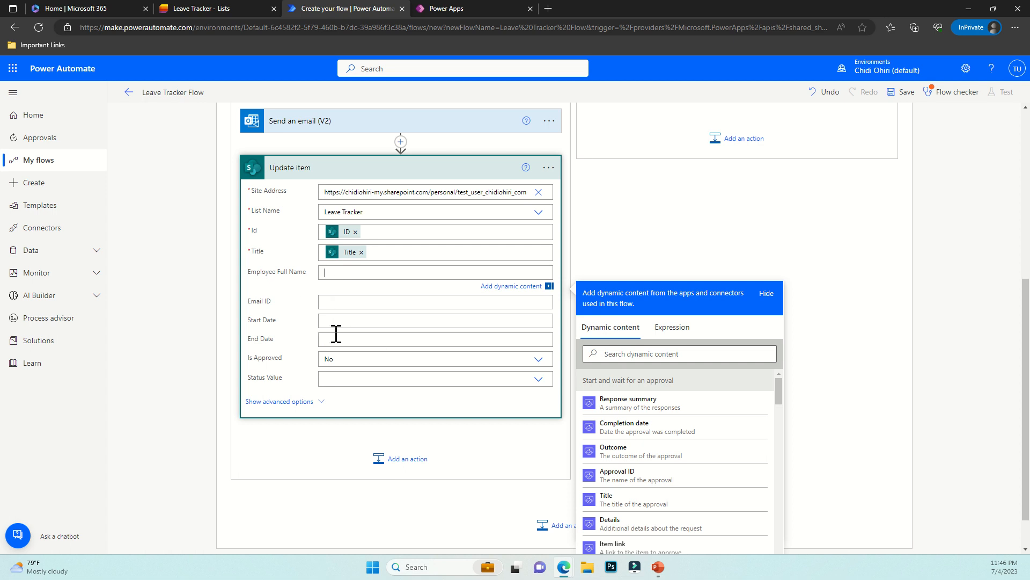
pyautogui.click(536, 370)
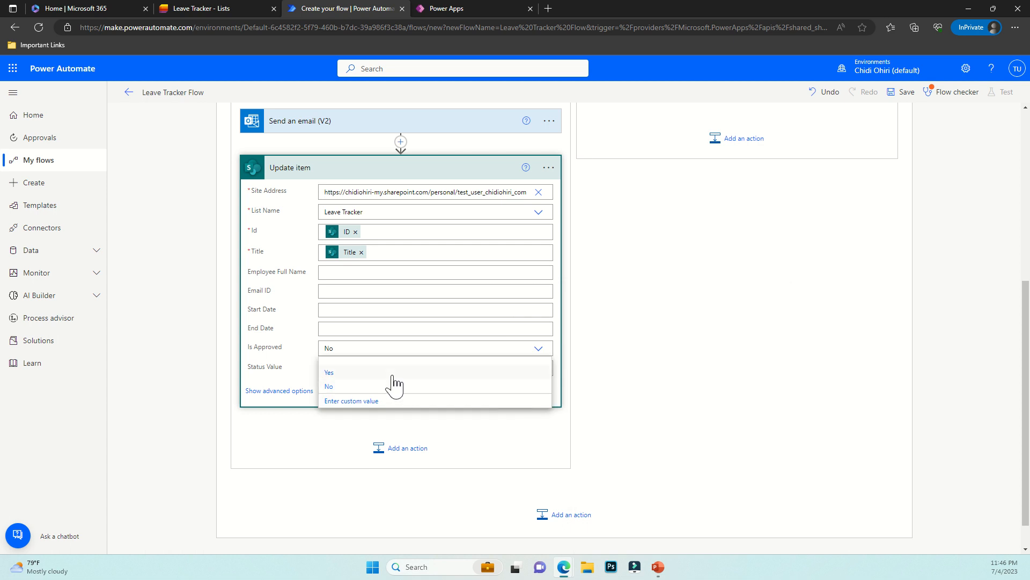
pyautogui.click(341, 372)
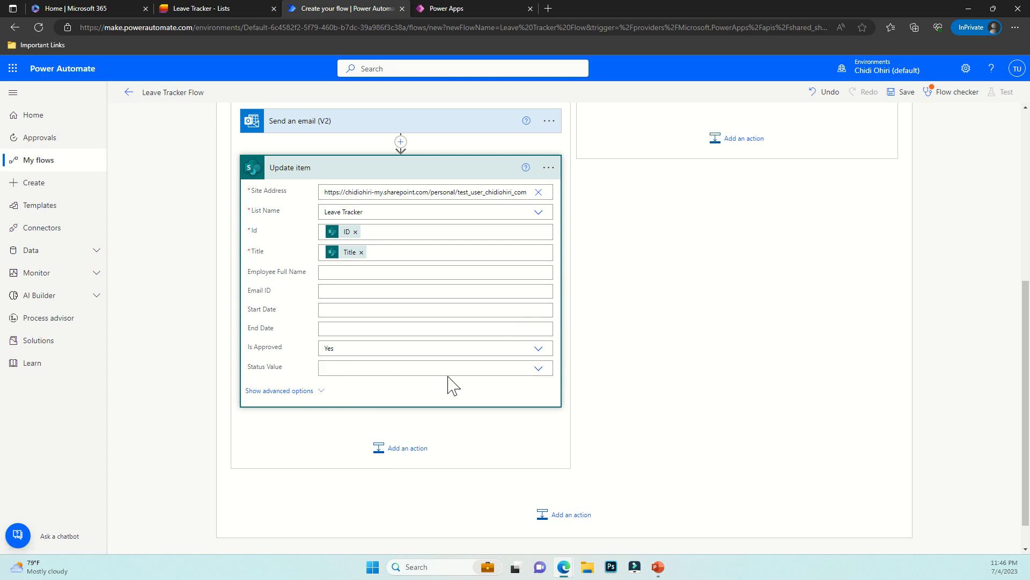
pyautogui.click(538, 368)
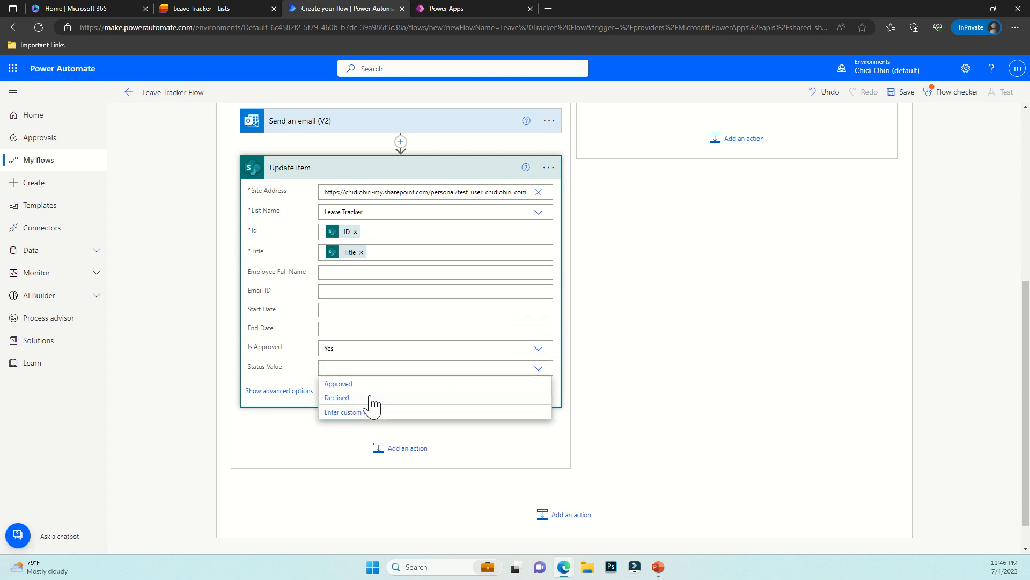
pyautogui.click(339, 383)
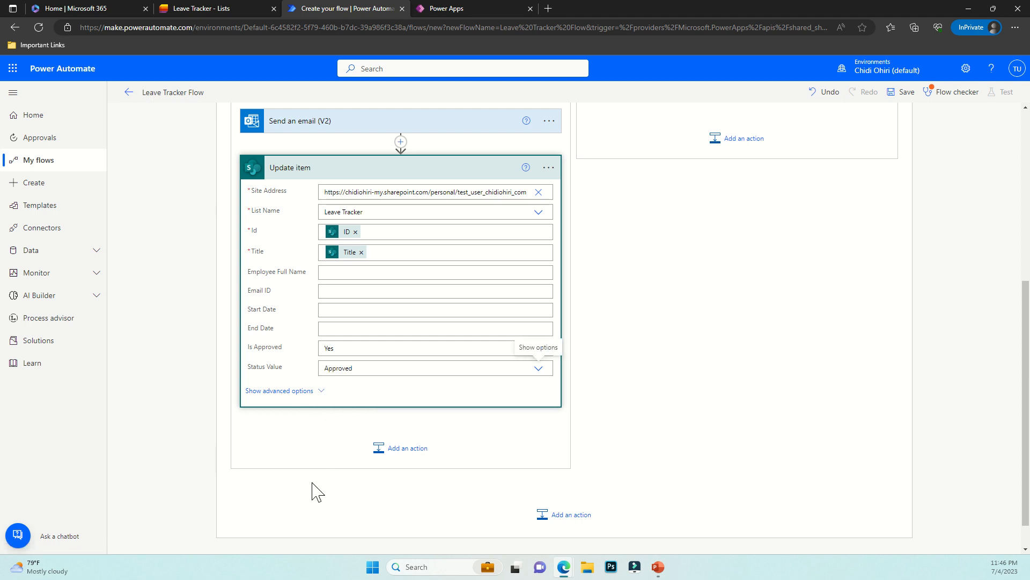
pyautogui.click(555, 397)
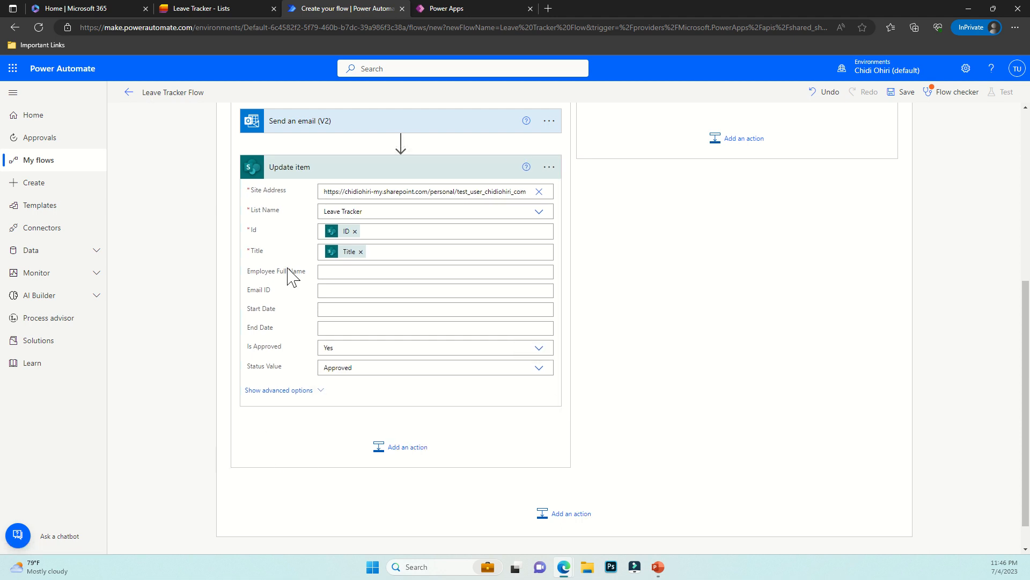
pyautogui.scroll(4, 475, 346)
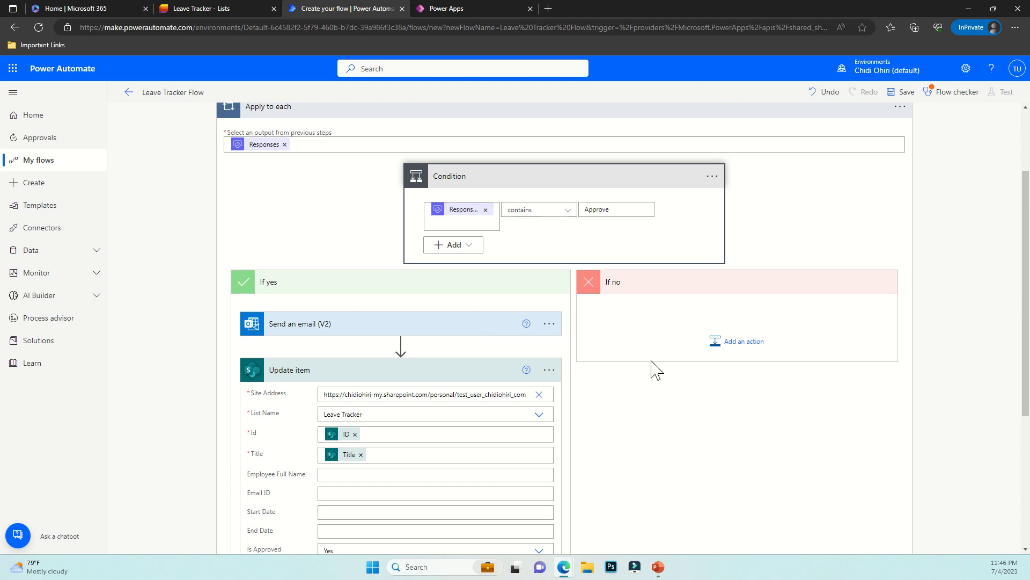
# Add Send an email (V2) under If no, addressed to Email ID with subject 'LEAVE DECLINED'
pyautogui.click(734, 344)
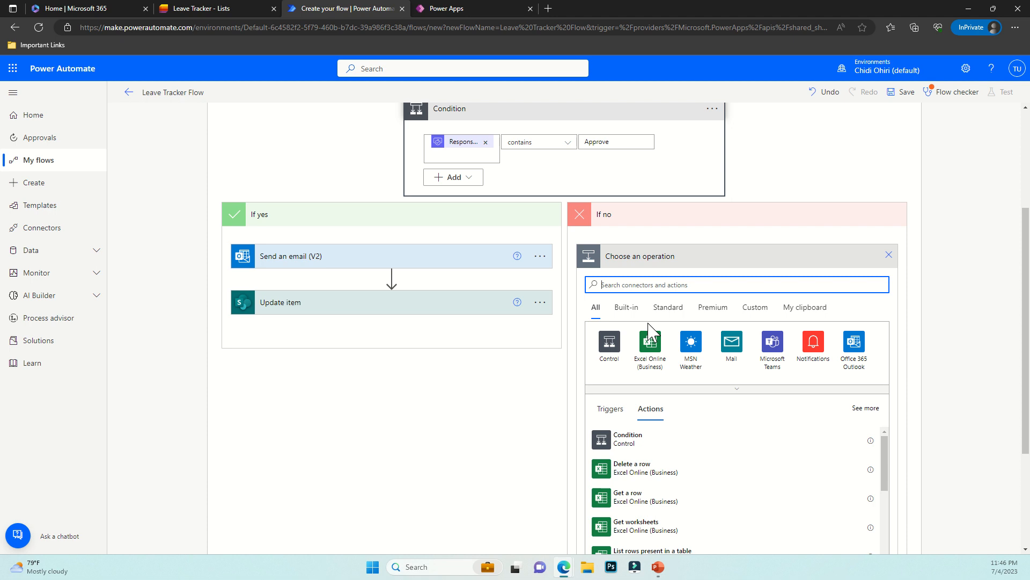
pyautogui.write('end email')
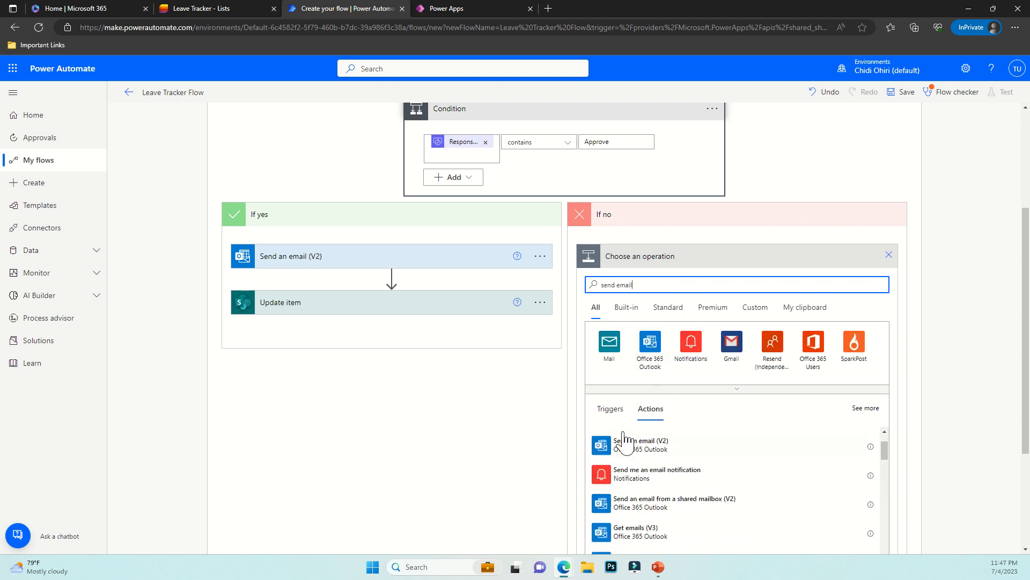
pyautogui.click(644, 505)
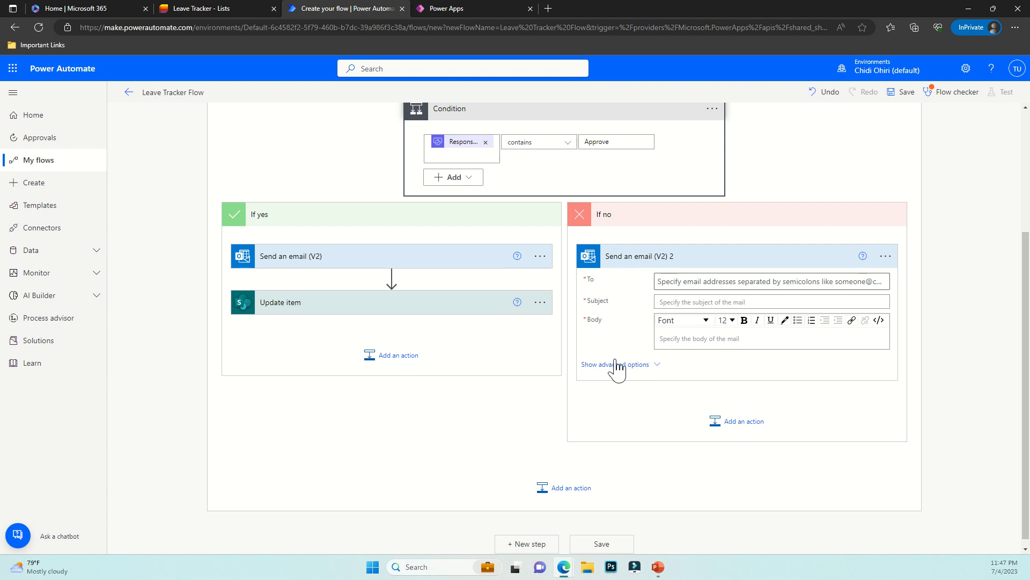
pyautogui.click(675, 282)
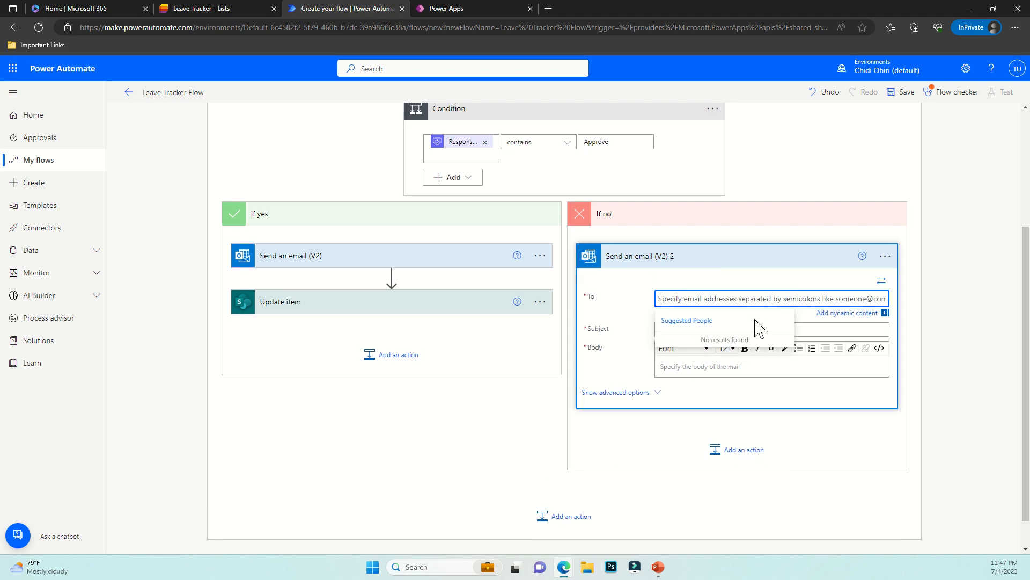
pyautogui.click(821, 314)
pyautogui.click(858, 474)
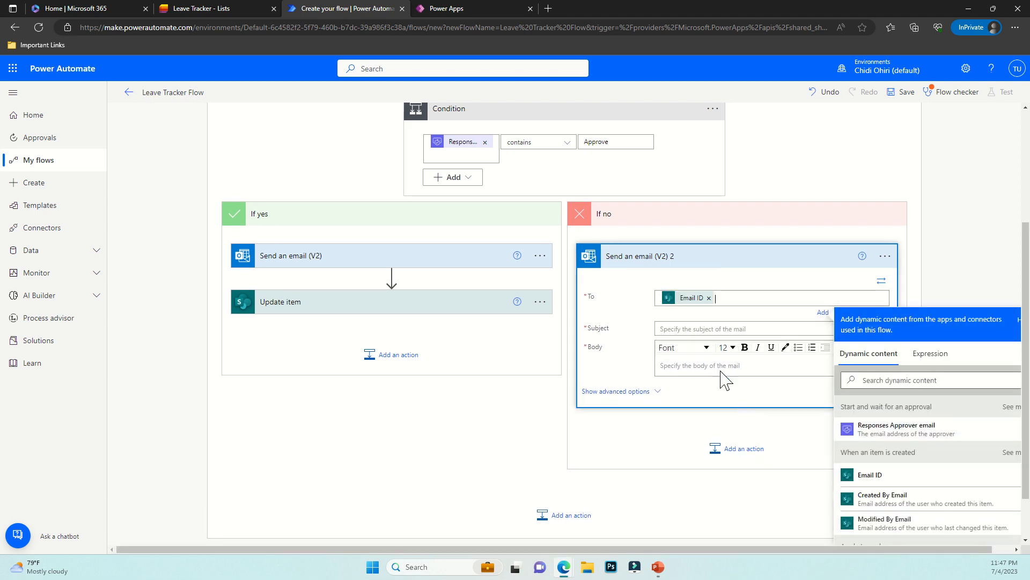
pyautogui.click(700, 329)
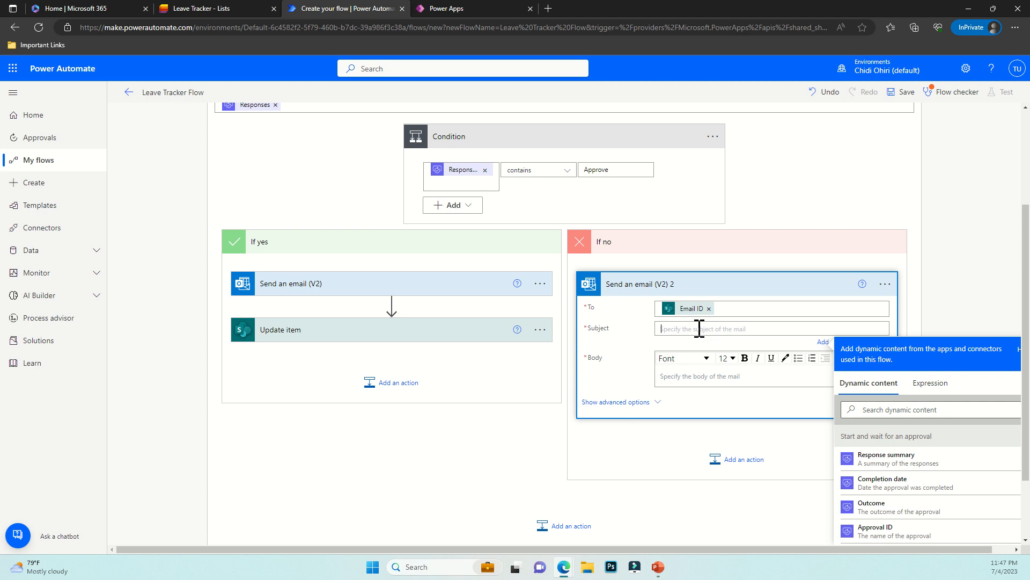
pyautogui.write('LEAVE DECLINED')
# Add a SharePoint Update item action below the decline email
pyautogui.click(743, 460)
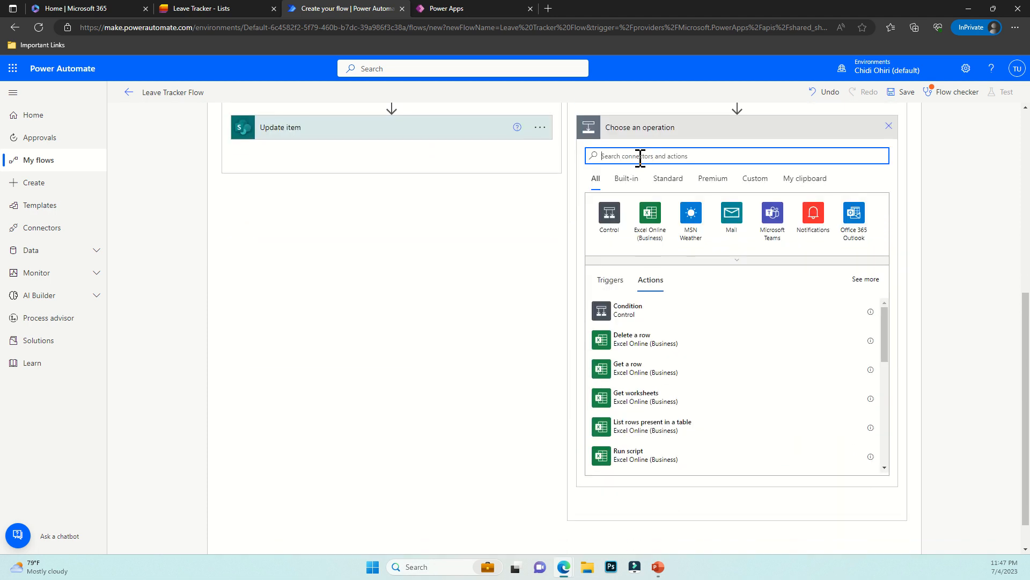
pyautogui.write('U')
pyautogui.press('BackSpace')
pyautogui.write('update')
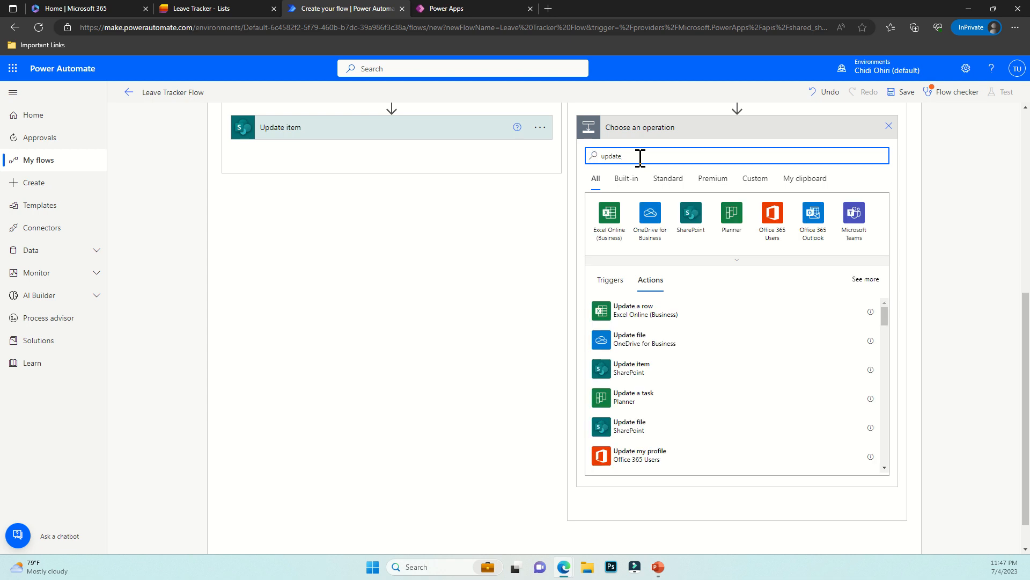
pyautogui.click(632, 368)
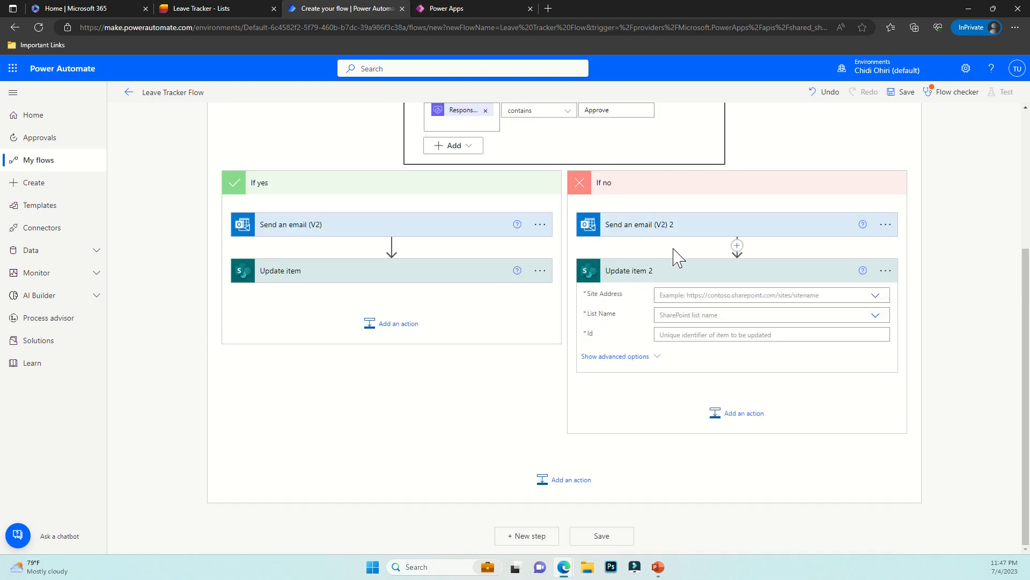
# Set the Update item's Site Address to the pasted SharePoint address and List Name to Leave Tracker
pyautogui.click(678, 296)
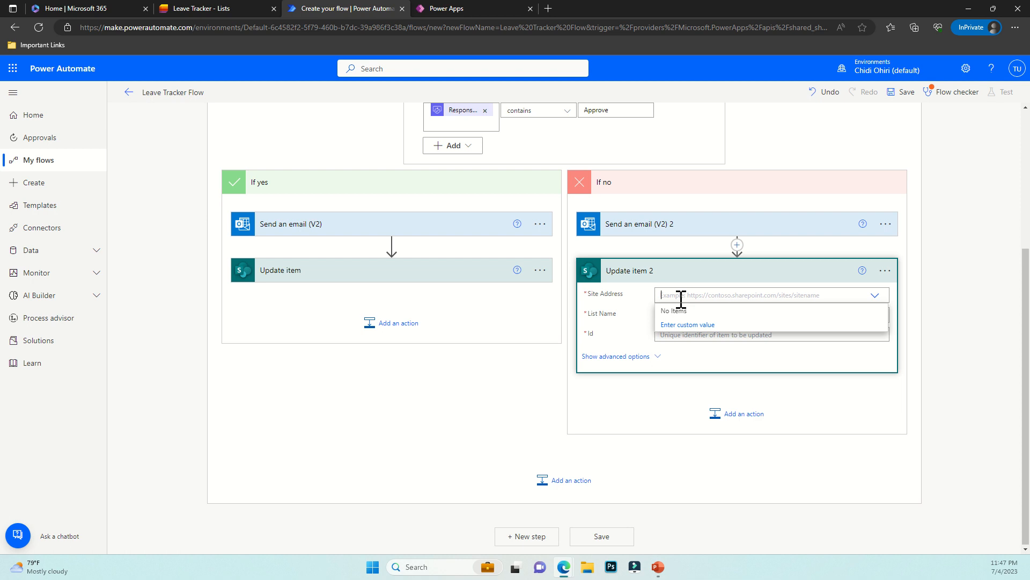
pyautogui.click(680, 366)
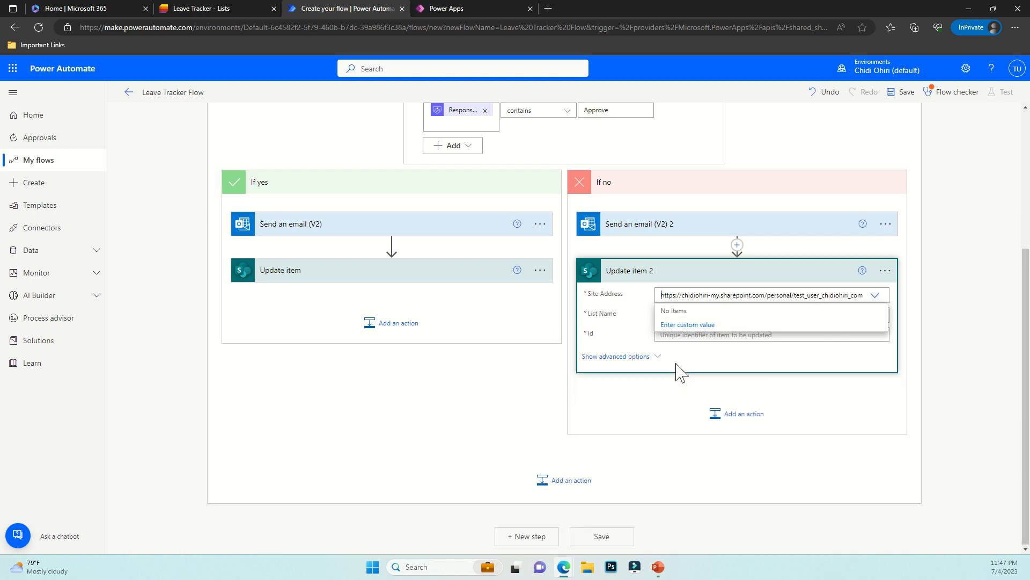
pyautogui.click(675, 324)
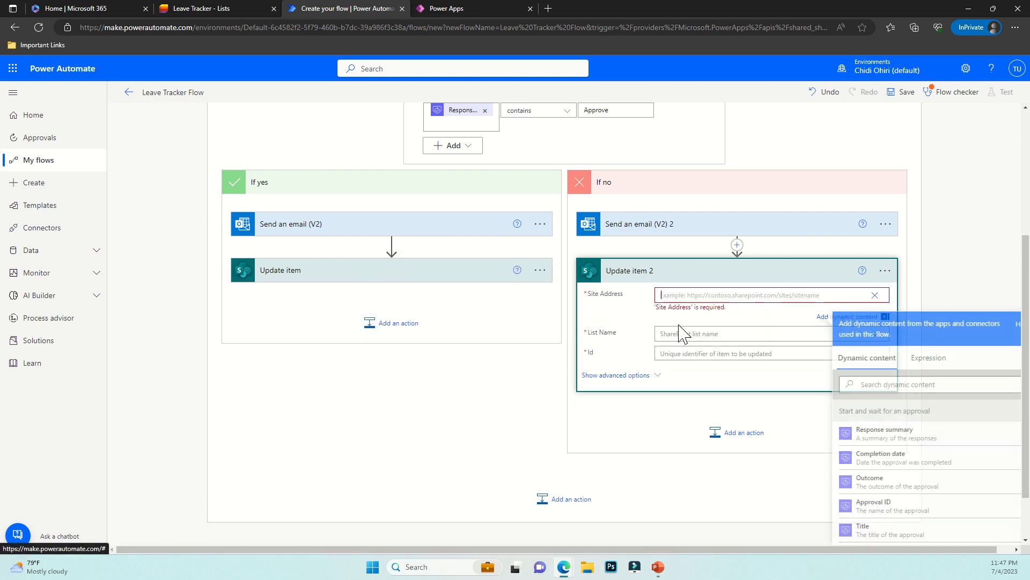
pyautogui.write('https://chidiohiri-my.sharepoint.com/personal/test_user_chidiohiri_com/Lists/Leave%20Tracker/AllItems.aspx?env=WebViewList&origin=createListFromTemplate&viewid=1db29cac%2D6e01%2D4e98%2D8cd9%2D6d9c271327f8')
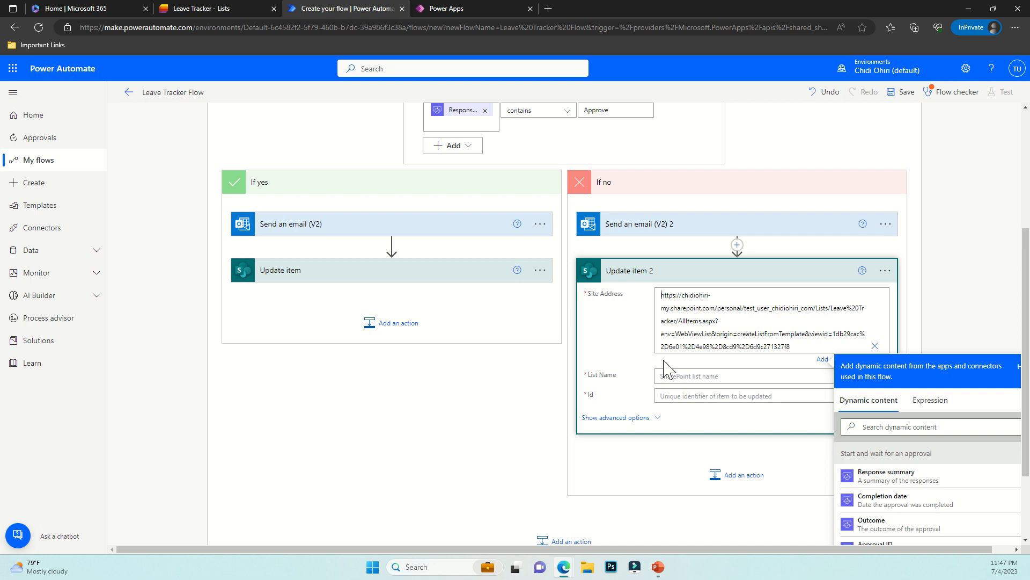
pyautogui.click(668, 374)
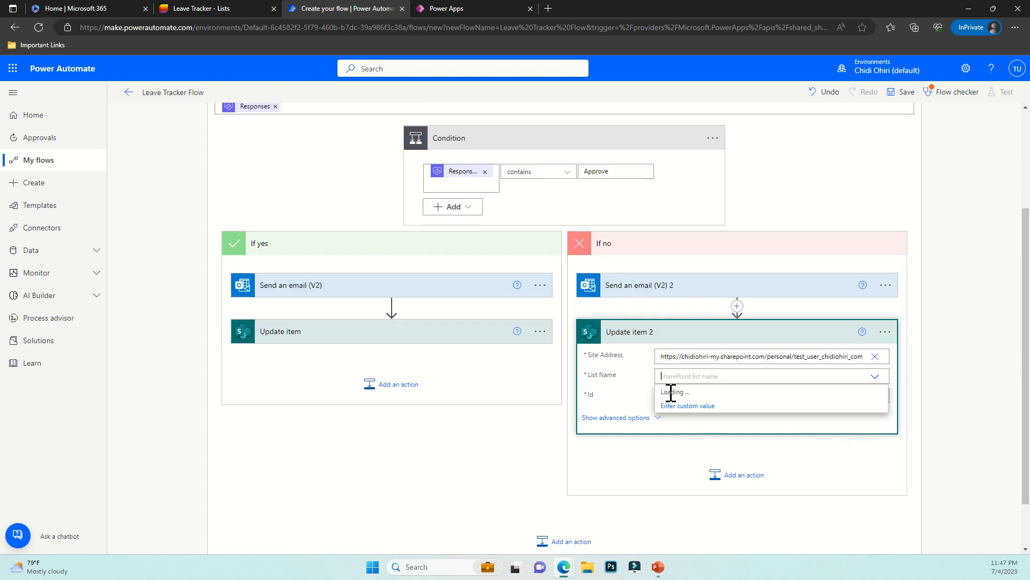
pyautogui.click(679, 392)
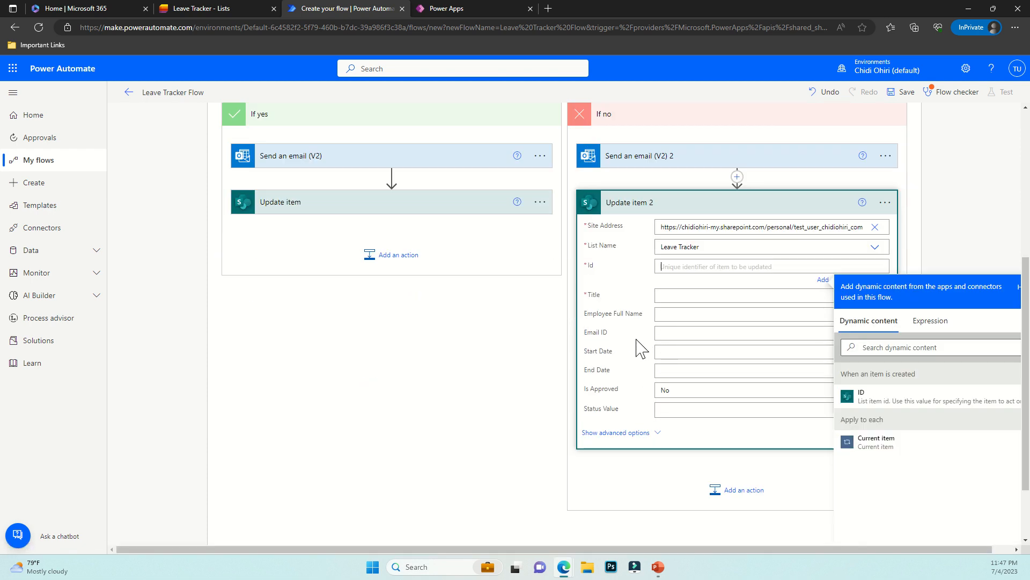
# Fill Id and Title with the created item's ID and Title, and set Status to Declined
pyautogui.click(849, 396)
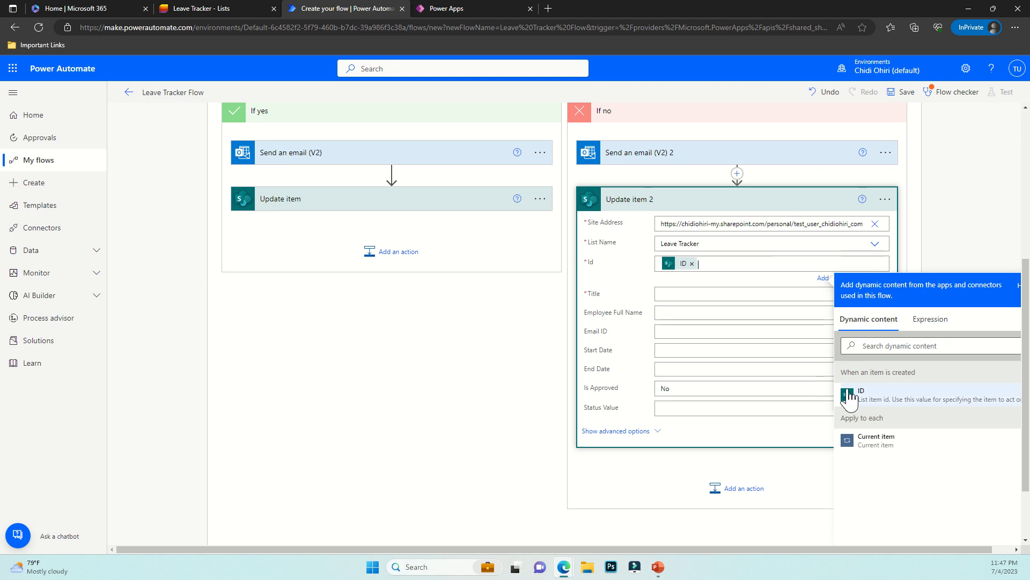
pyautogui.click(687, 294)
pyautogui.click(885, 374)
pyautogui.write('title')
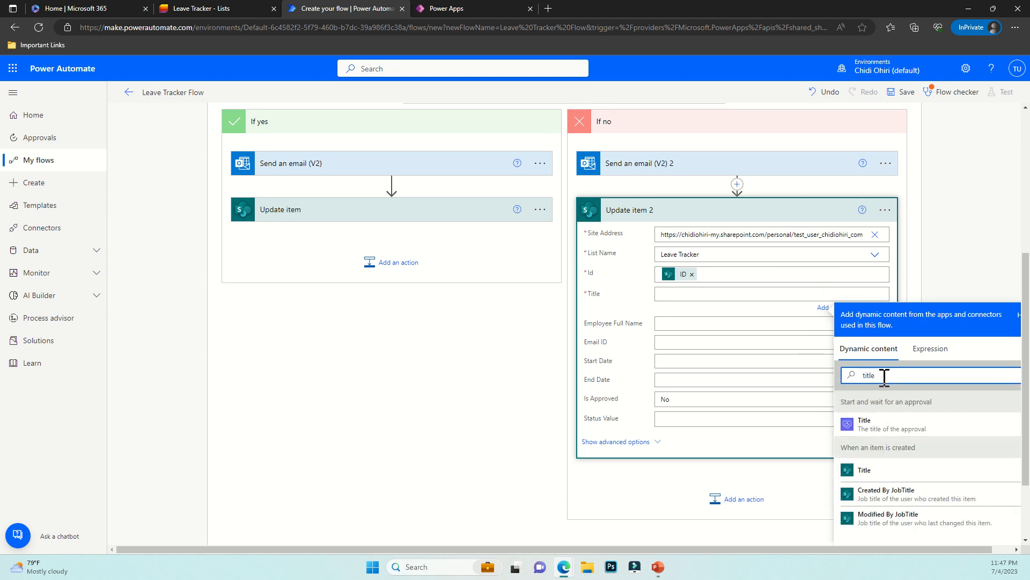
pyautogui.click(888, 475)
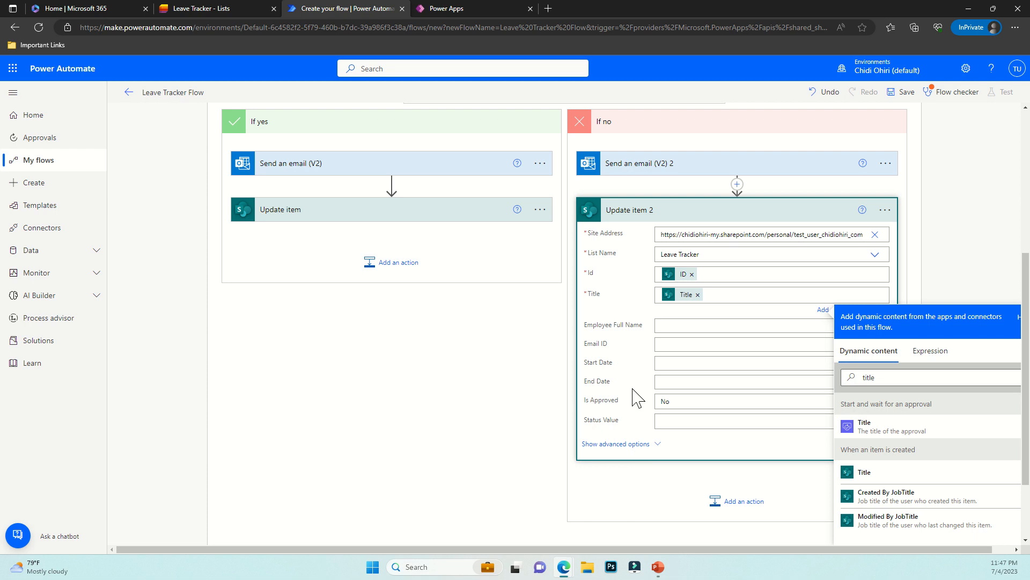
pyautogui.click(674, 411)
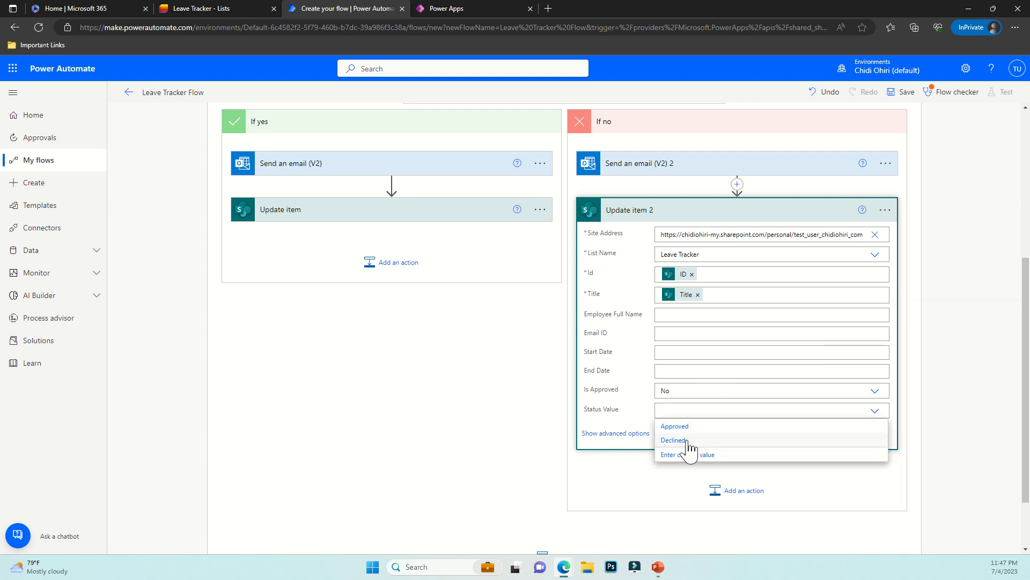
pyautogui.click(676, 440)
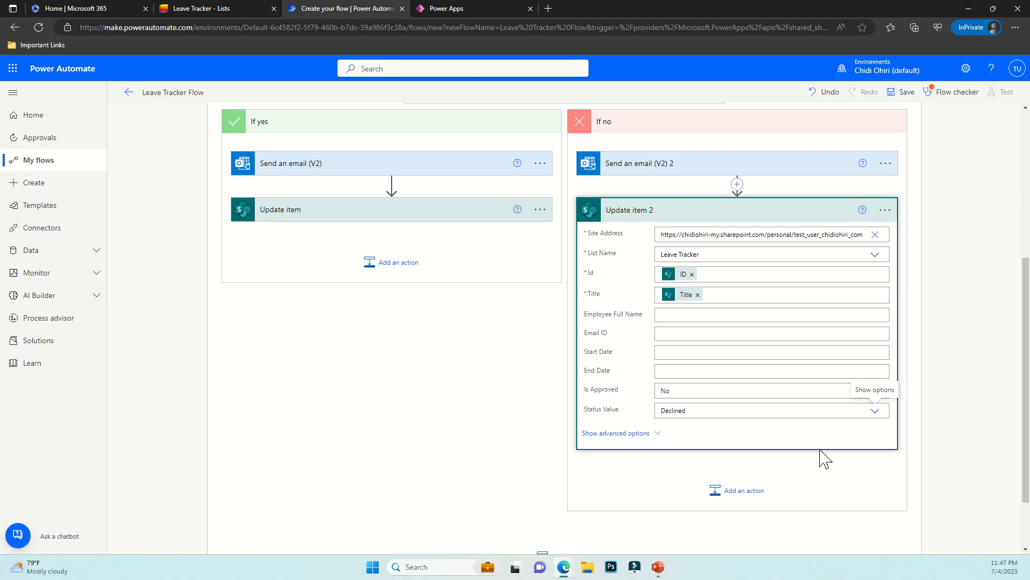
pyautogui.click(486, 366)
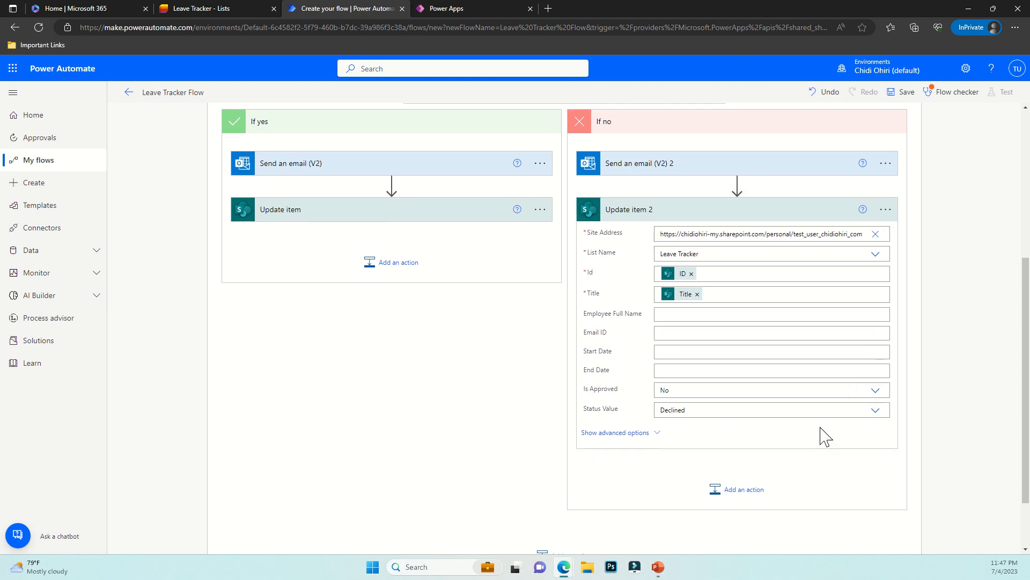
# Save the flow and close the Flow checker
pyautogui.scroll(-2, 818, 437)
pyautogui.click(610, 534)
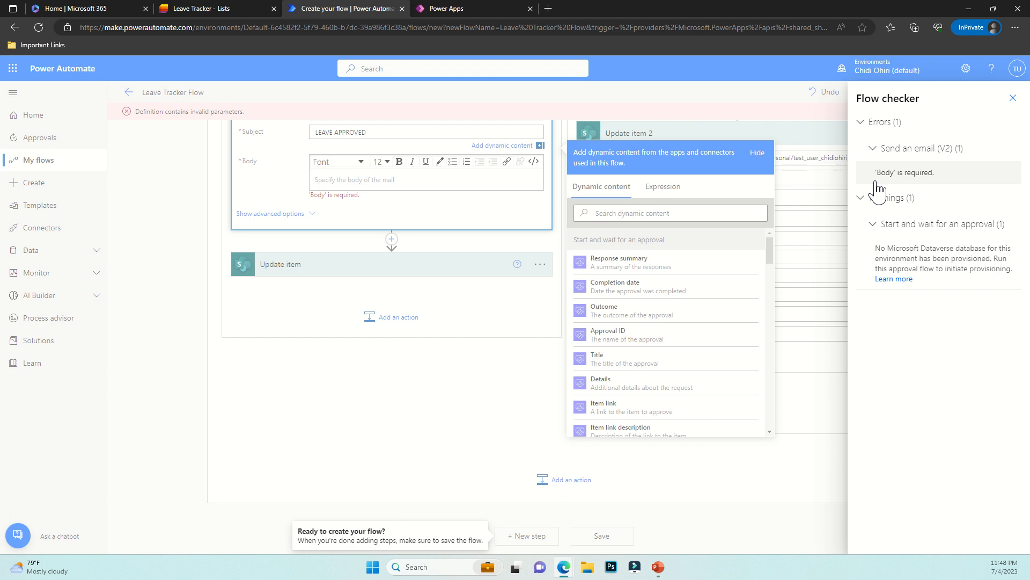
pyautogui.click(1012, 99)
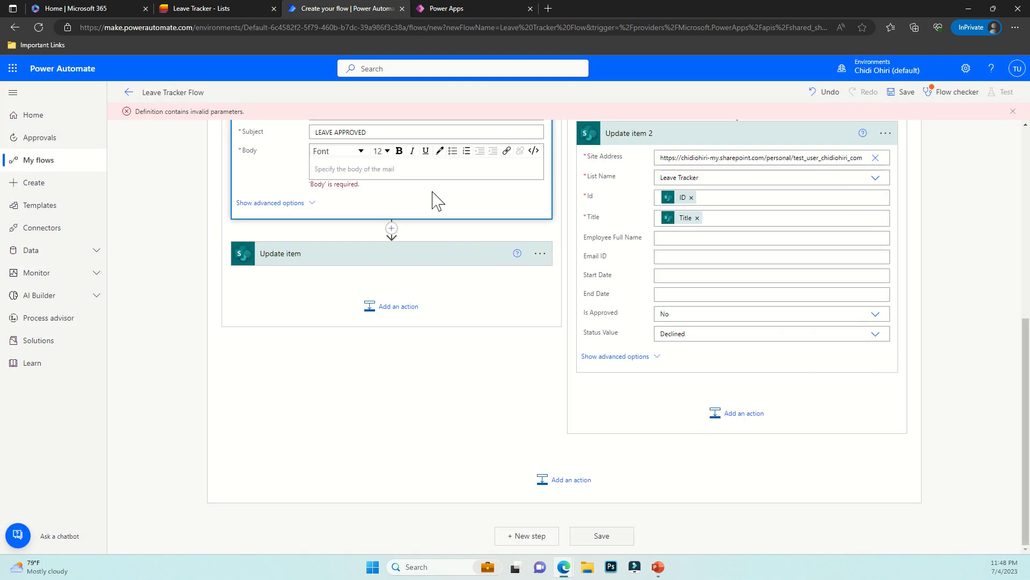
# Write 'Your leave has been approved' as the approval email's body
pyautogui.click(424, 171)
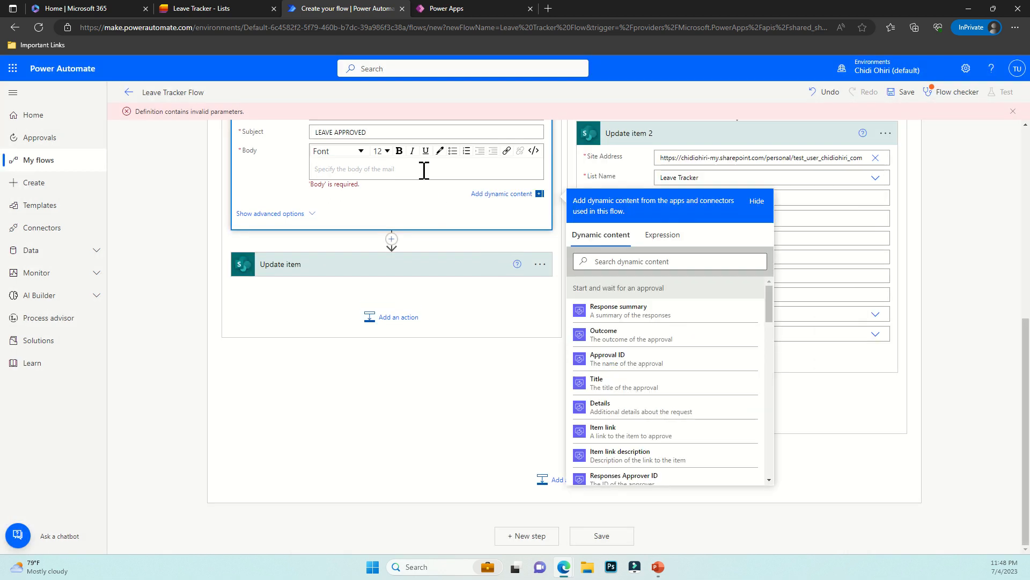
pyautogui.write('YYo')
pyautogui.write('r leave ')
pyautogui.write('has been approved')
pyautogui.click(540, 276)
pyautogui.scroll(3, 695, 248)
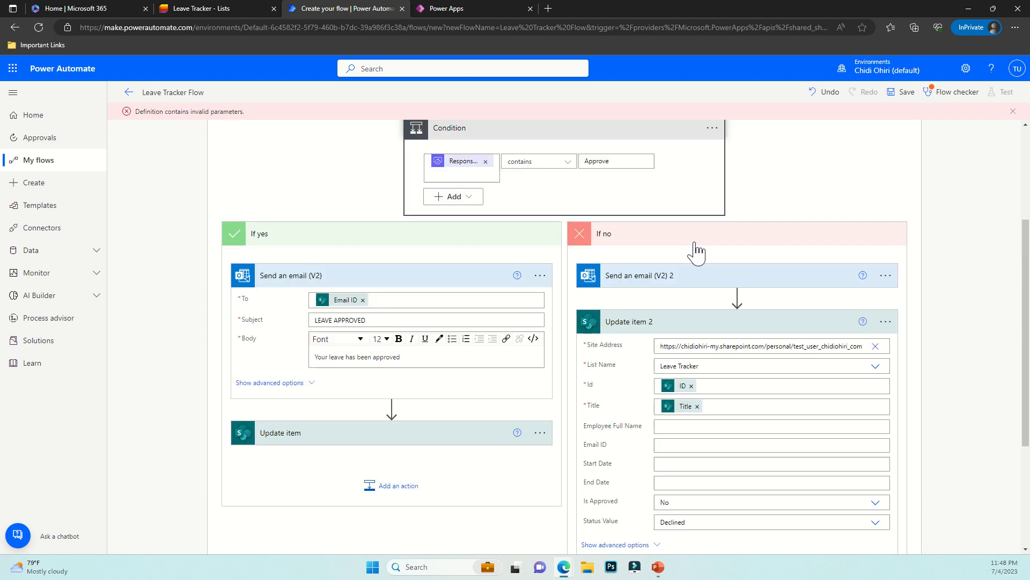
pyautogui.click(647, 328)
# Write 'Your leave was declined' as the Send an email (V2) 2 body, then collapse the card
pyautogui.click(637, 284)
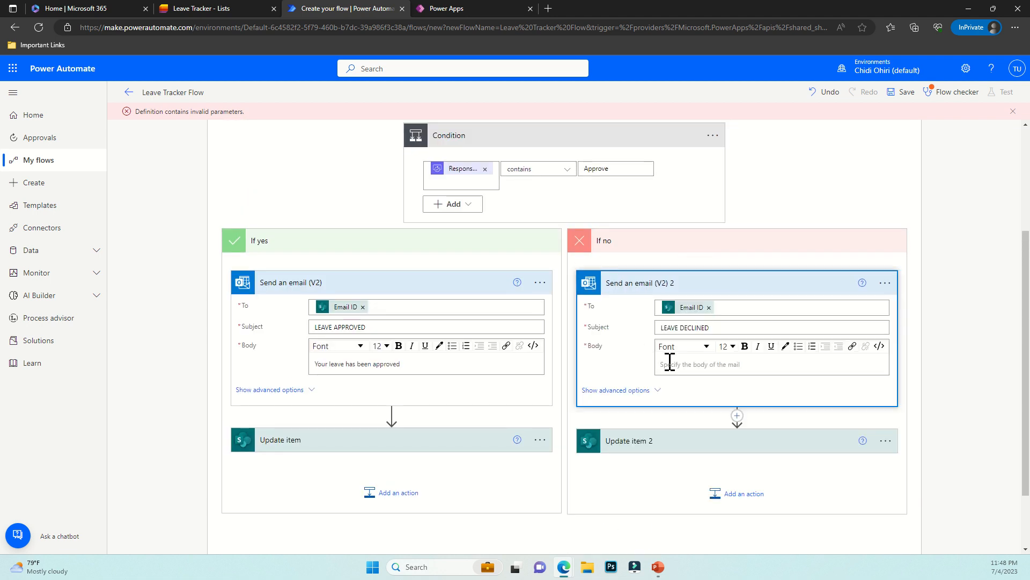
pyautogui.click(670, 364)
pyautogui.write('Your')
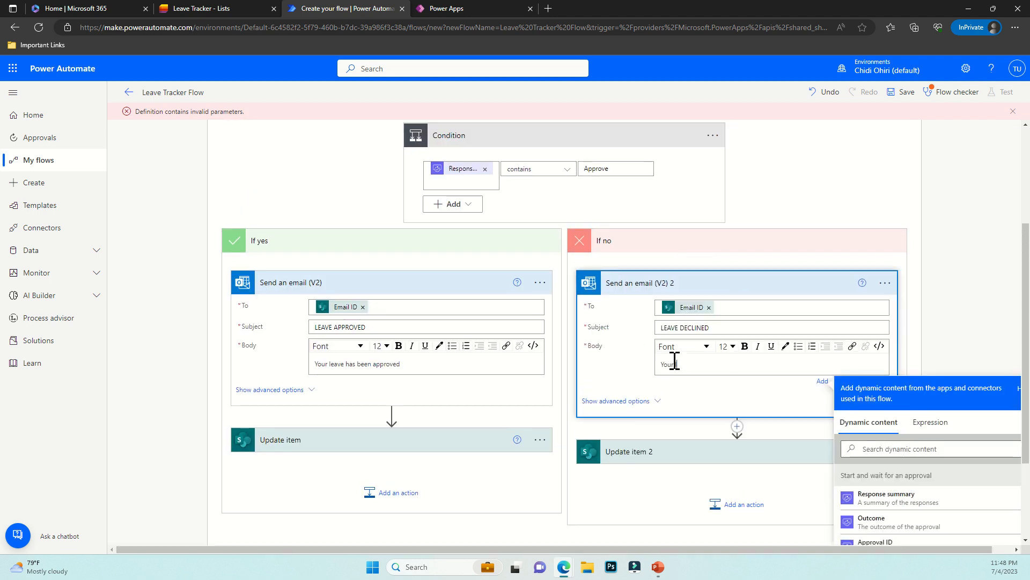
pyautogui.write(' leave has declined')
pyautogui.click(759, 292)
pyautogui.click(755, 290)
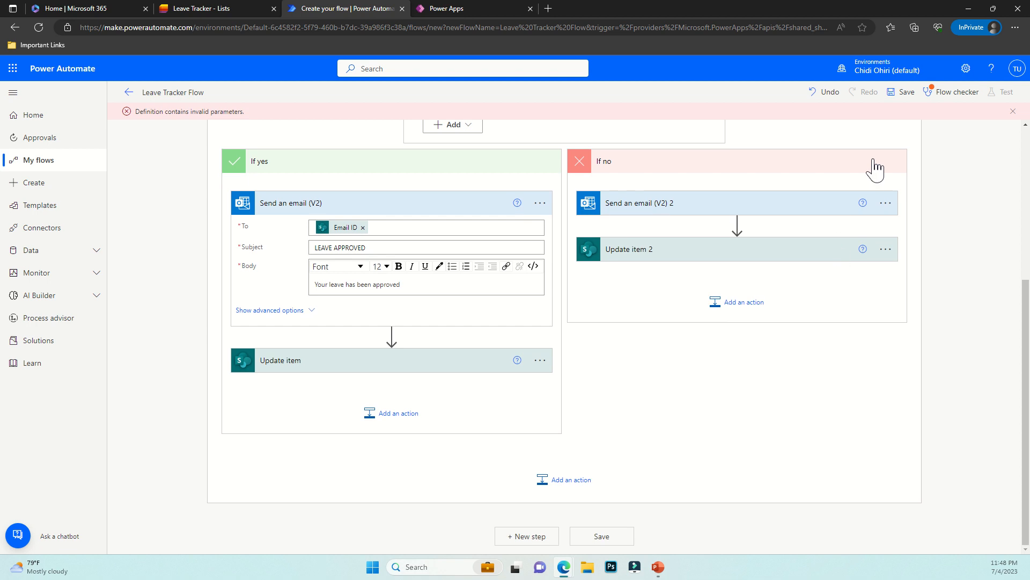
# Save the flow and review Flow checker's single approval warning with no errors
pyautogui.click(897, 93)
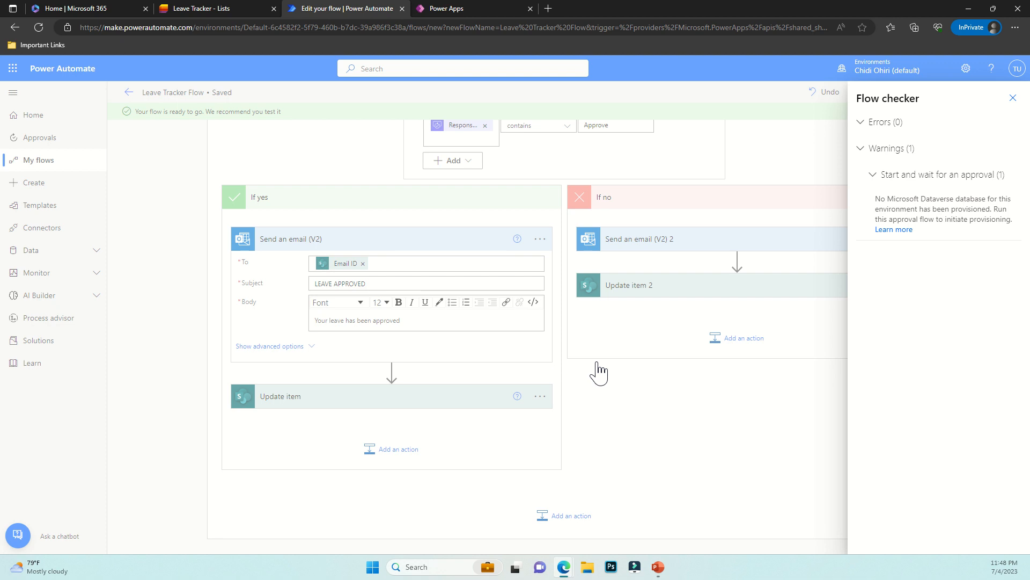
pyautogui.click(861, 150)
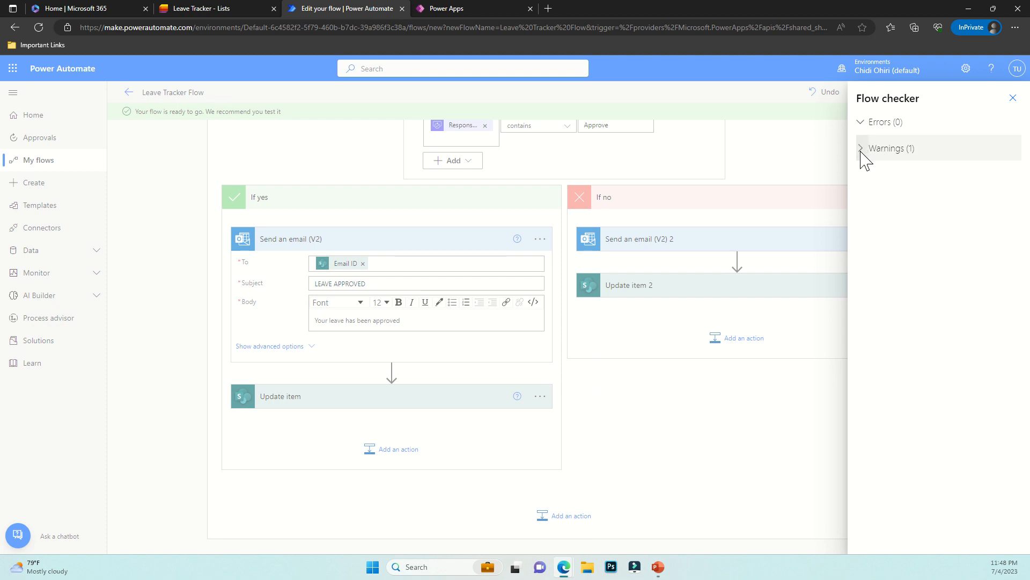
pyautogui.click(861, 152)
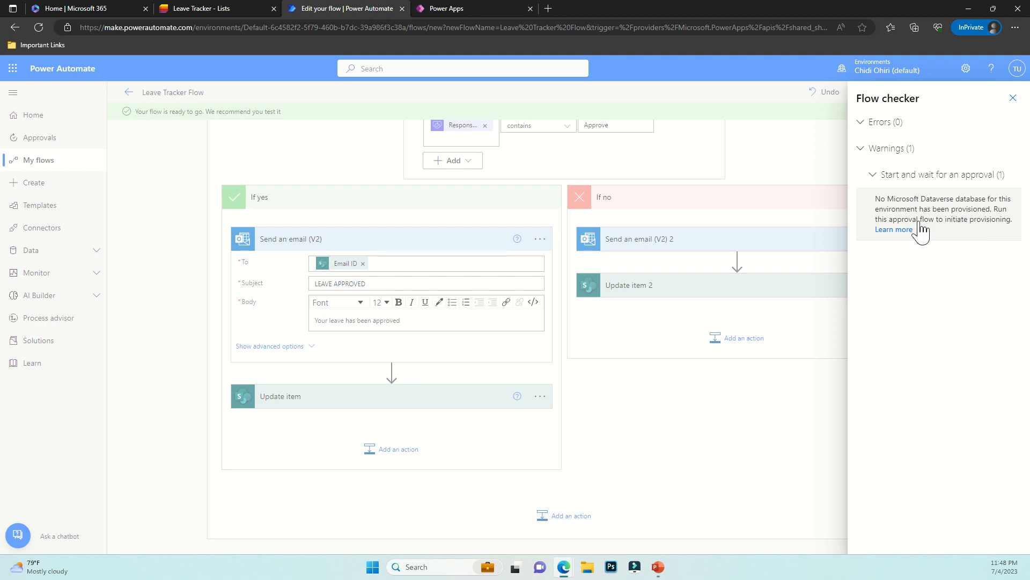
pyautogui.click(1013, 97)
# Cancel the Test panel, dismiss the ready-to-test banner, and return to the Leave Tracker App editor
pyautogui.click(1001, 92)
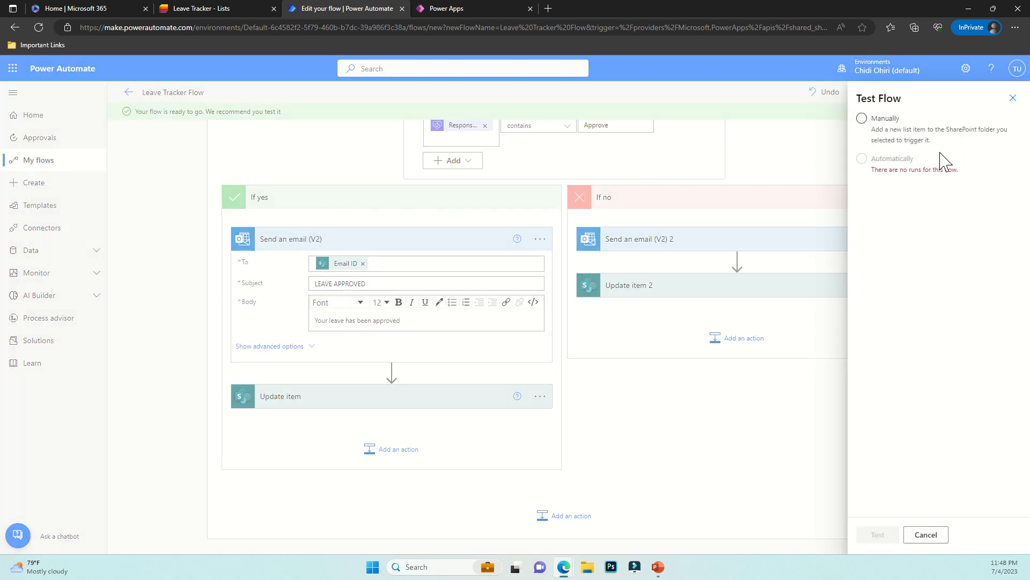
pyautogui.click(1013, 98)
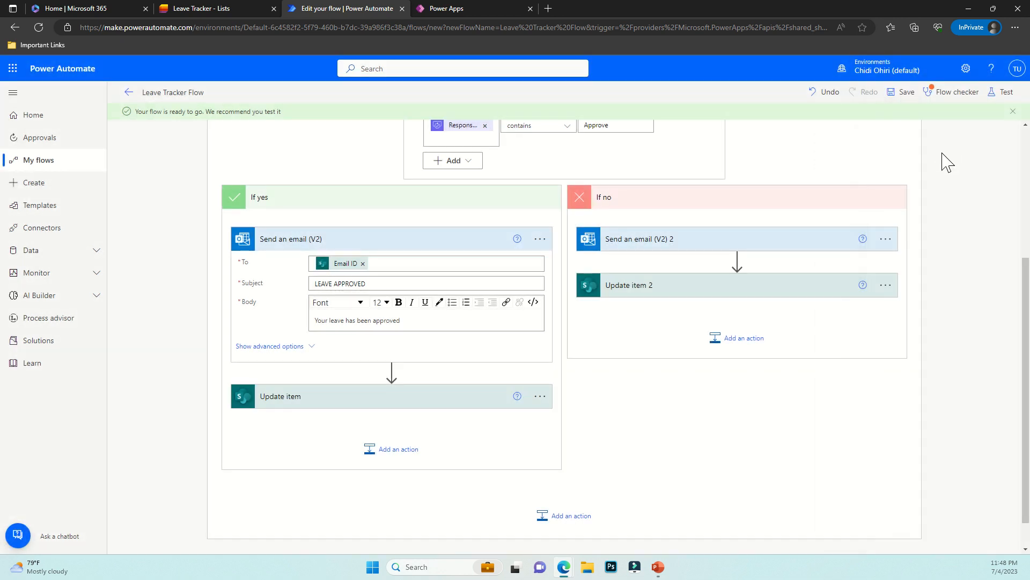
pyautogui.click(1013, 111)
pyautogui.scroll(4, 701, 244)
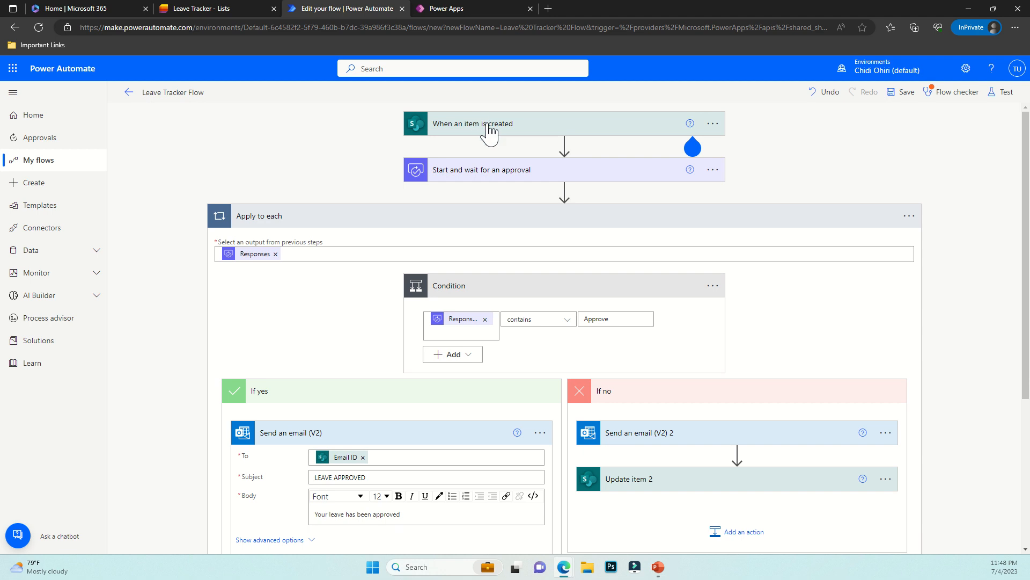
pyautogui.click(455, 9)
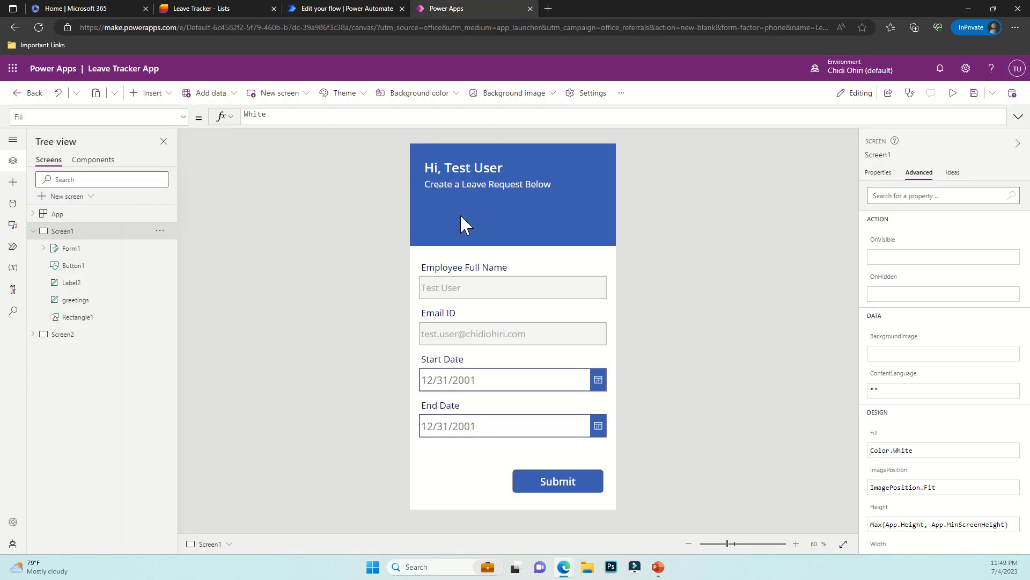
# Preview the app and submit a leave request from July 10 to July 14, 2023
pyautogui.click(953, 93)
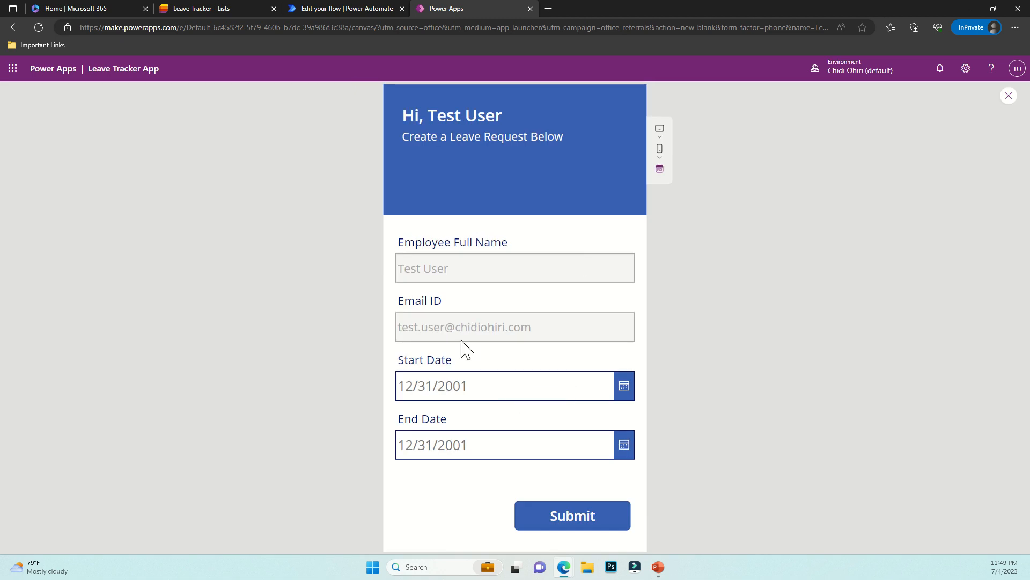
pyautogui.click(627, 393)
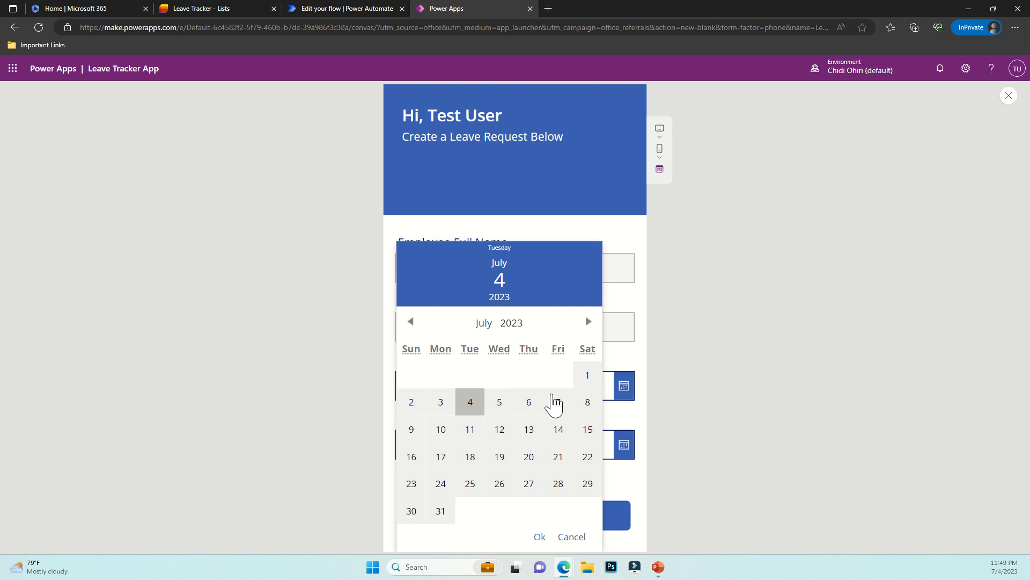
pyautogui.click(440, 429)
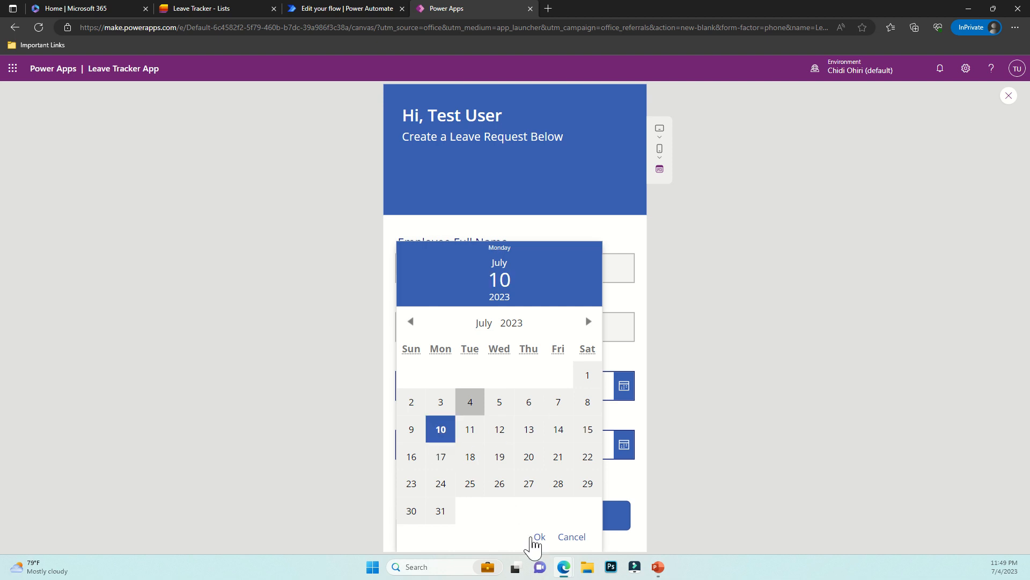
pyautogui.click(540, 537)
pyautogui.click(625, 451)
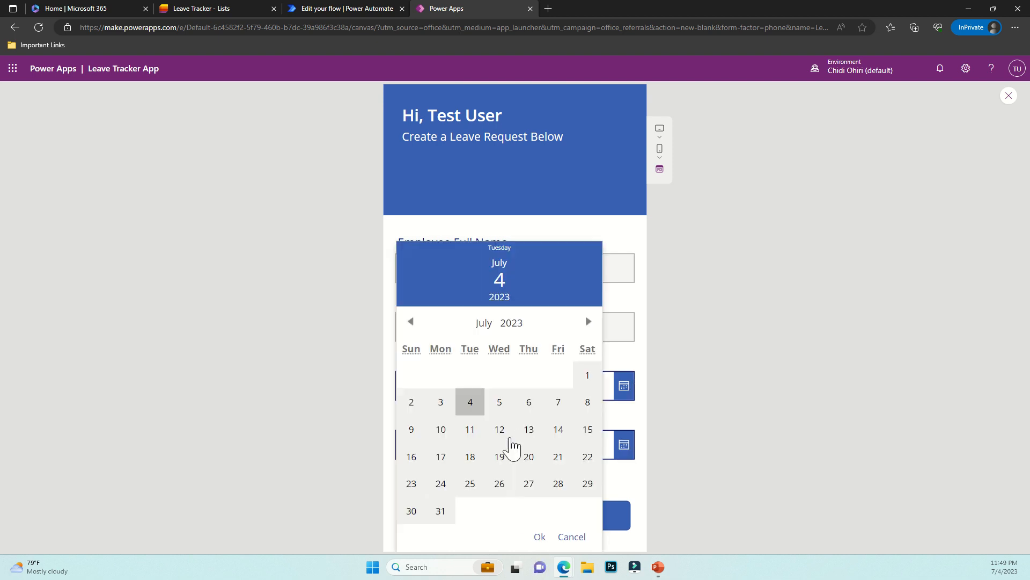
pyautogui.click(558, 430)
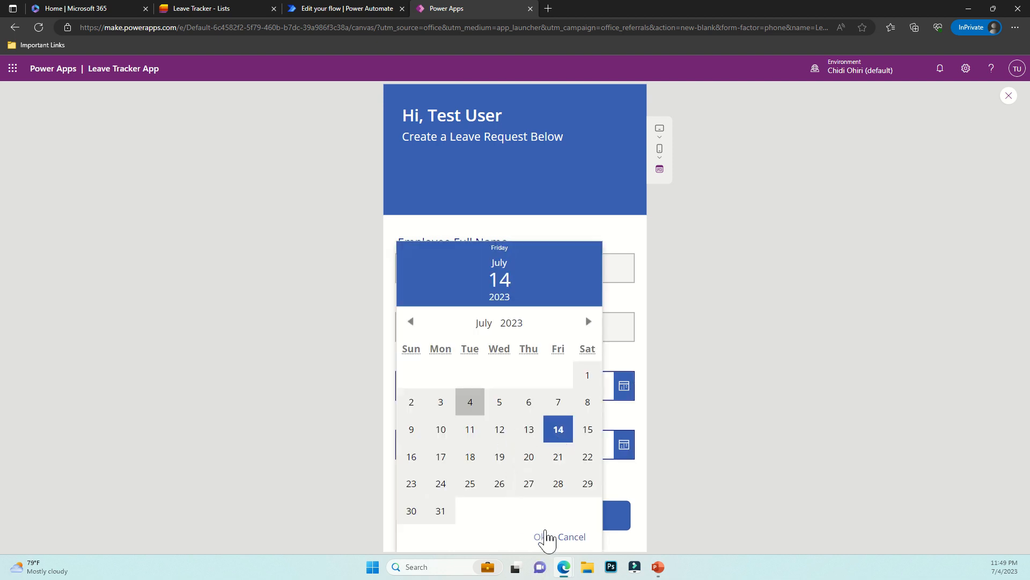
pyautogui.click(539, 537)
pyautogui.click(564, 528)
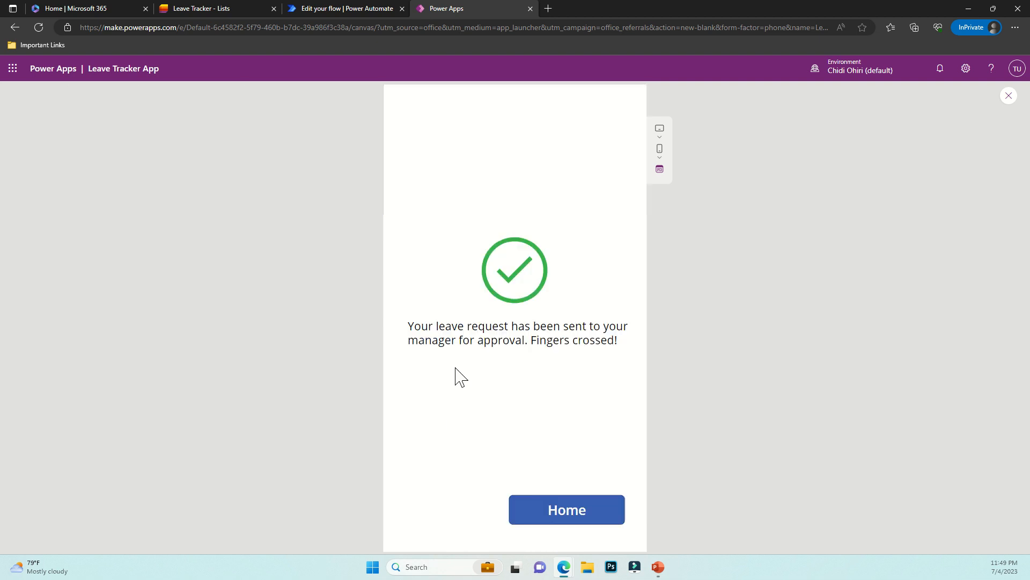
pyautogui.click(567, 517)
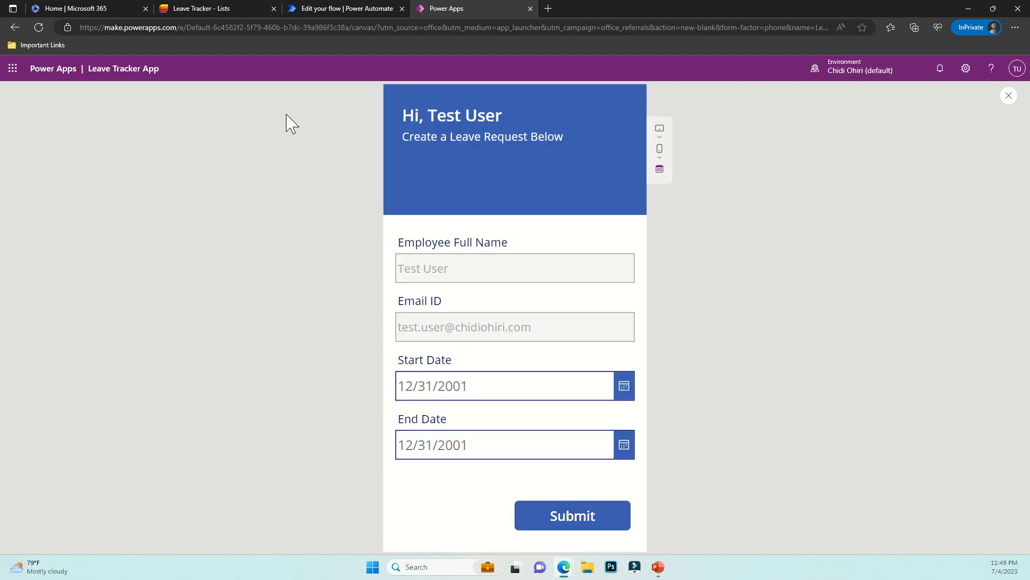
pyautogui.click(247, 10)
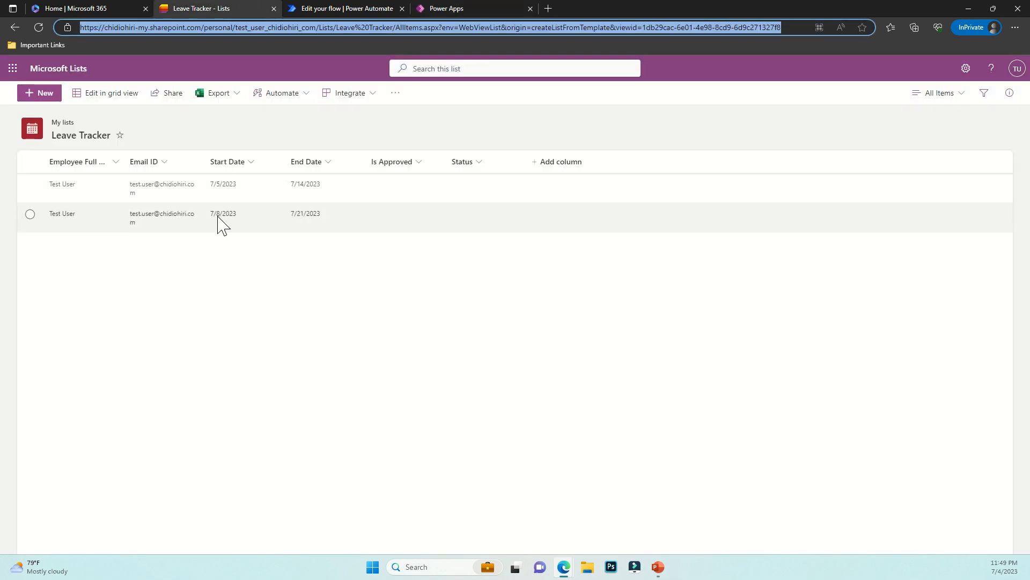
# Reload the Leave Tracker list to show the new 7/10/2023–7/14/2023 request
pyautogui.click(40, 28)
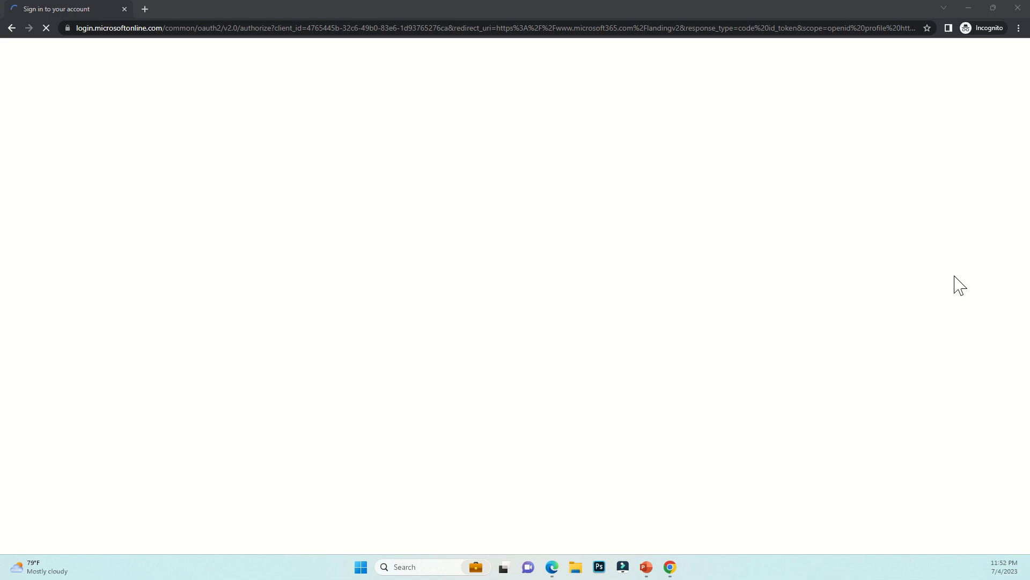
# Bring up the manager's Outlook mailbox and confirm Drafts and Inbox are both empty
pyautogui.click(967, 8)
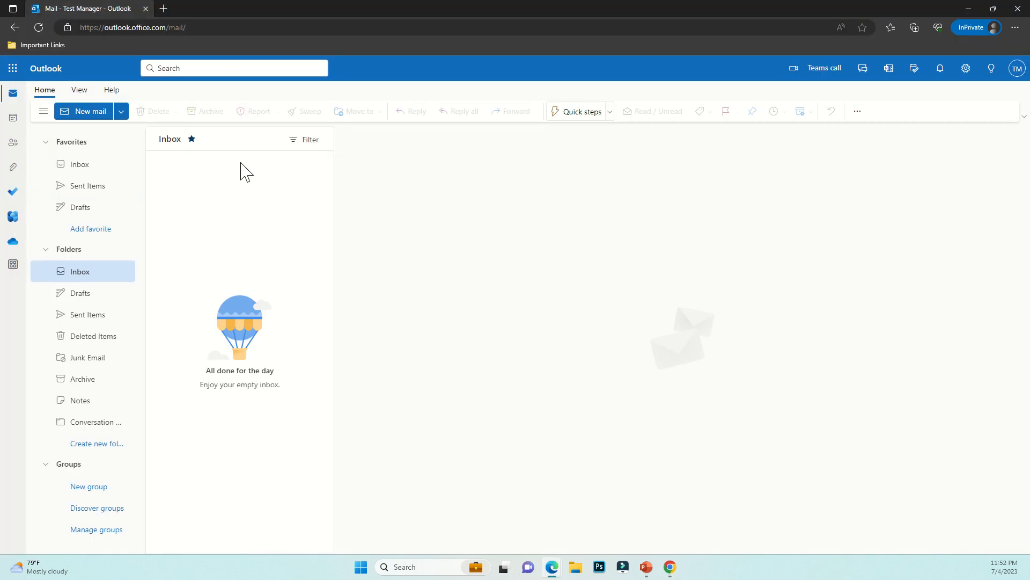
pyautogui.click(92, 294)
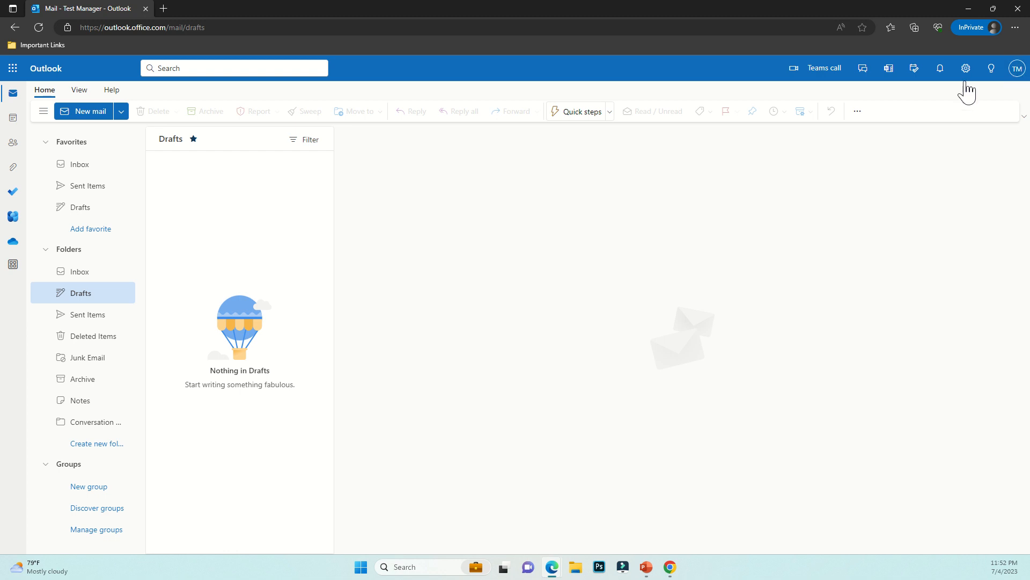
pyautogui.click(102, 272)
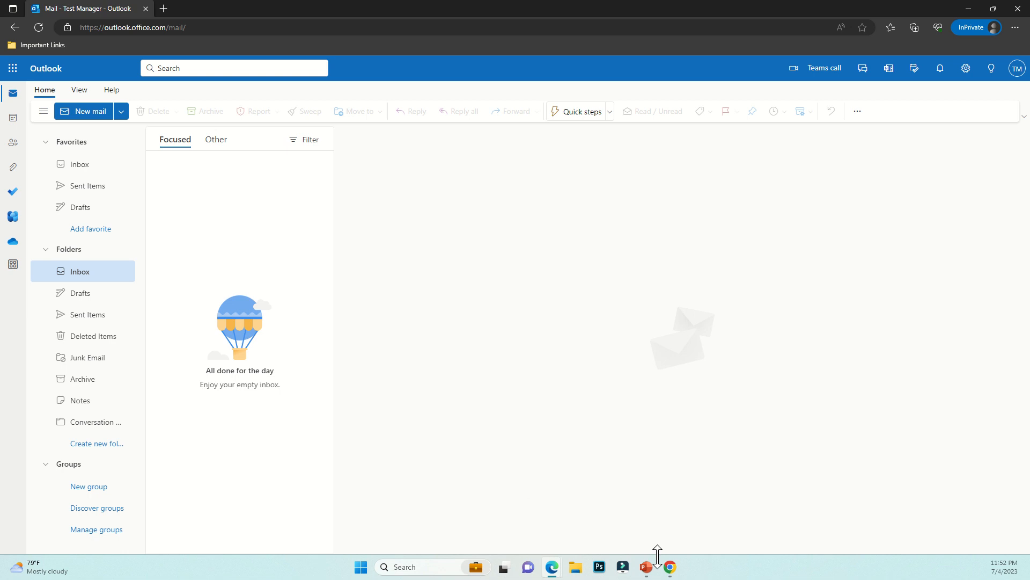
# Enter the test user's e-mail address in the Incognito Microsoft sign-in form and continue
pyautogui.moveTo(670, 565)
pyautogui.click(702, 499)
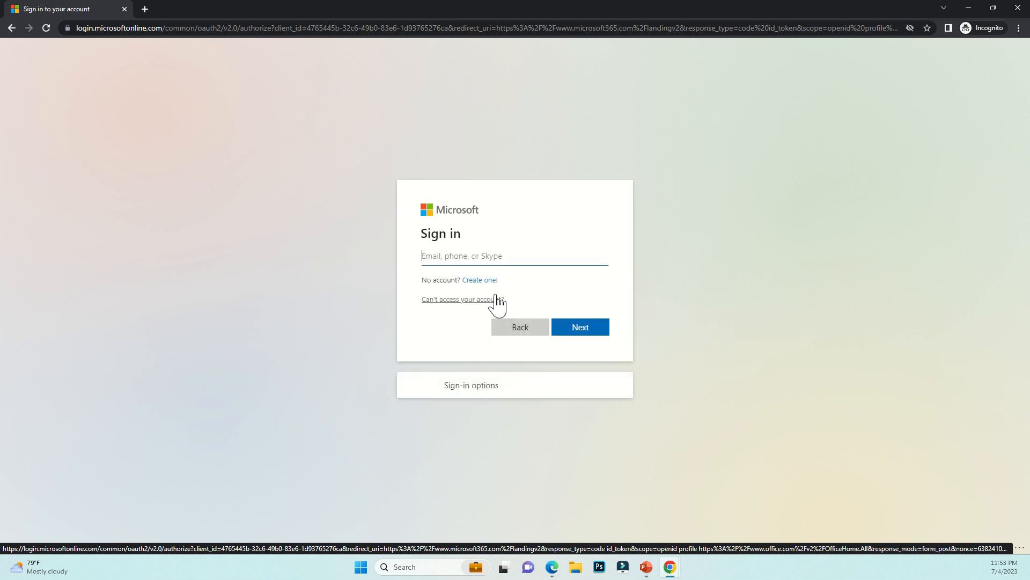
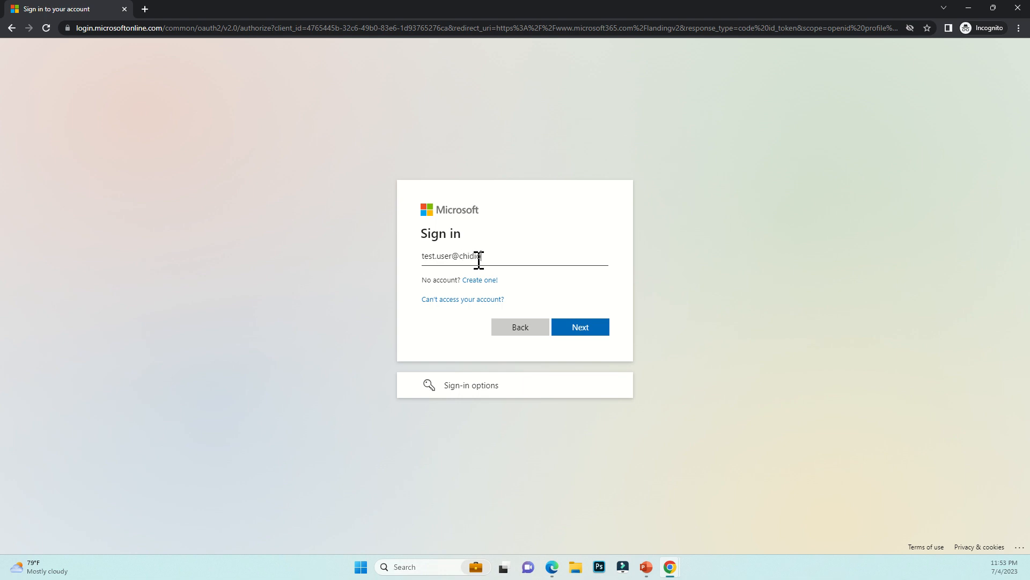
pyautogui.press('Return')
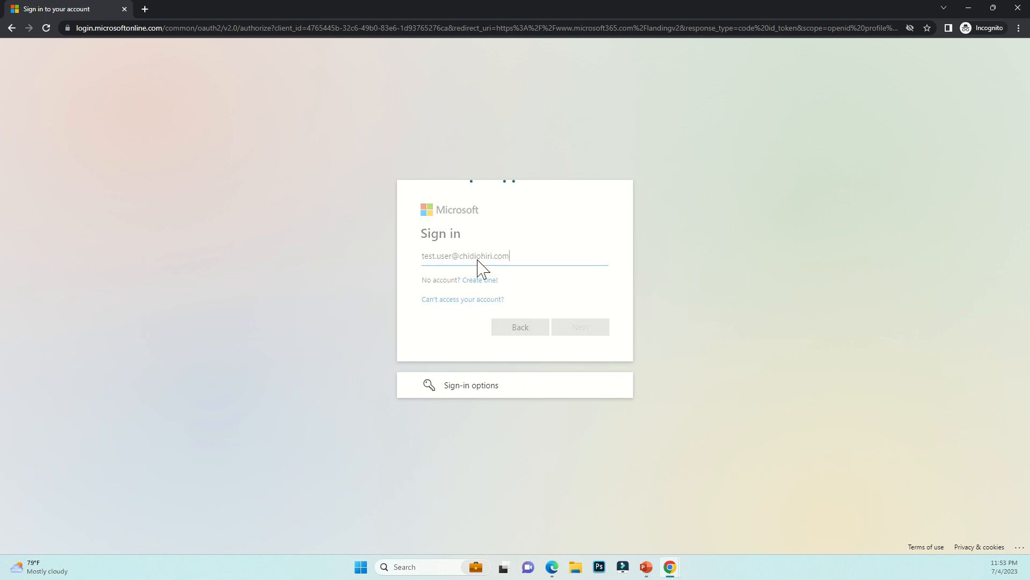
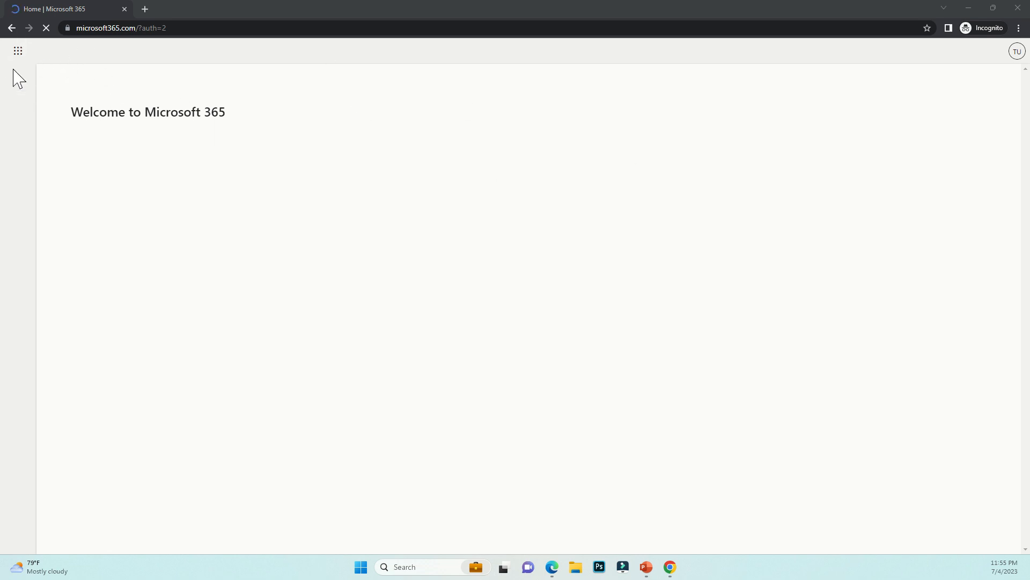
# Dismiss the Microsoft Feed popup and launch Power Automate from the app launcher in a new tab
pyautogui.click(25, 53)
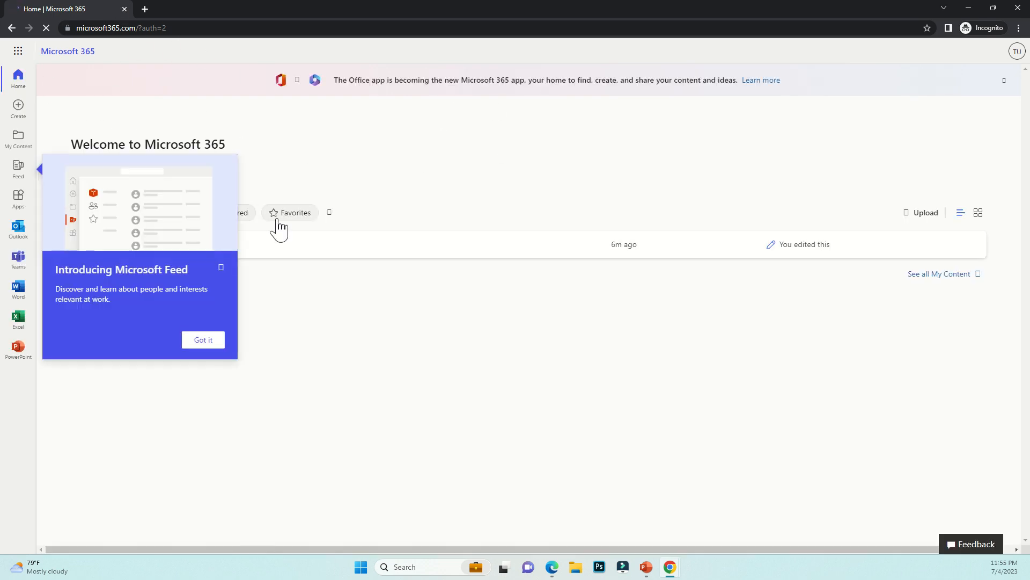
pyautogui.click(220, 267)
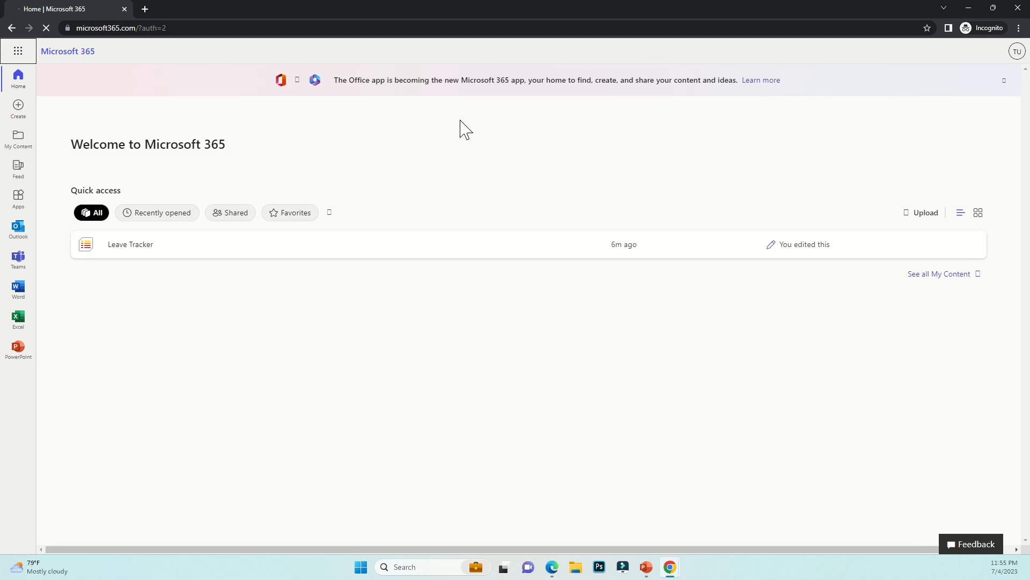
pyautogui.click(17, 53)
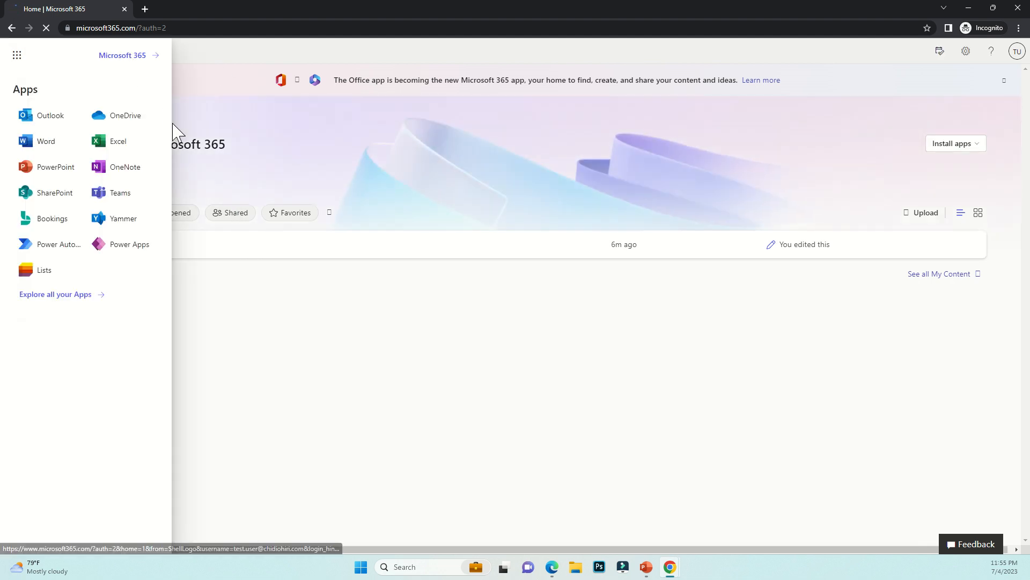
pyautogui.click(49, 245)
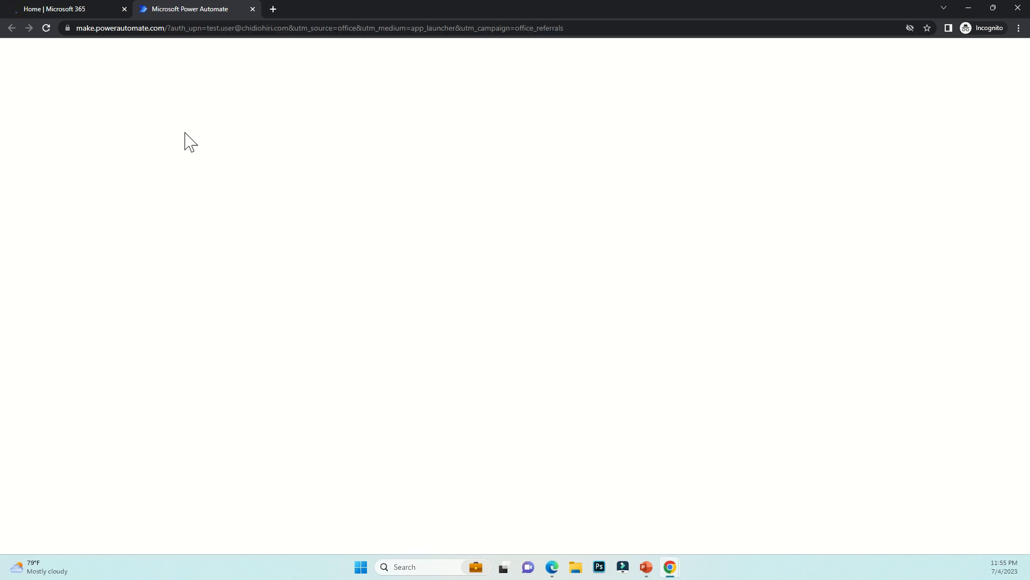
pyautogui.click(64, 8)
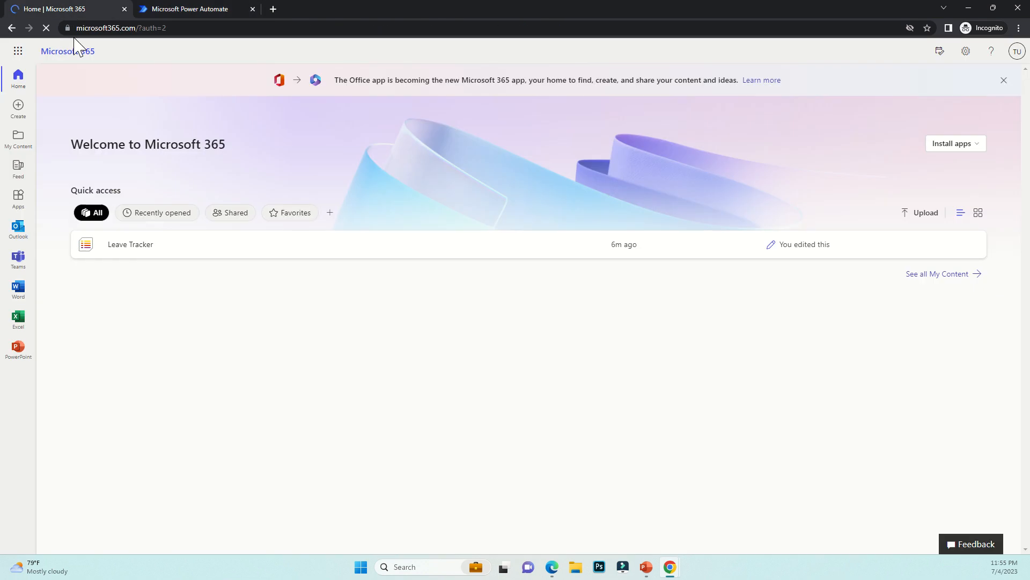
pyautogui.click(188, 9)
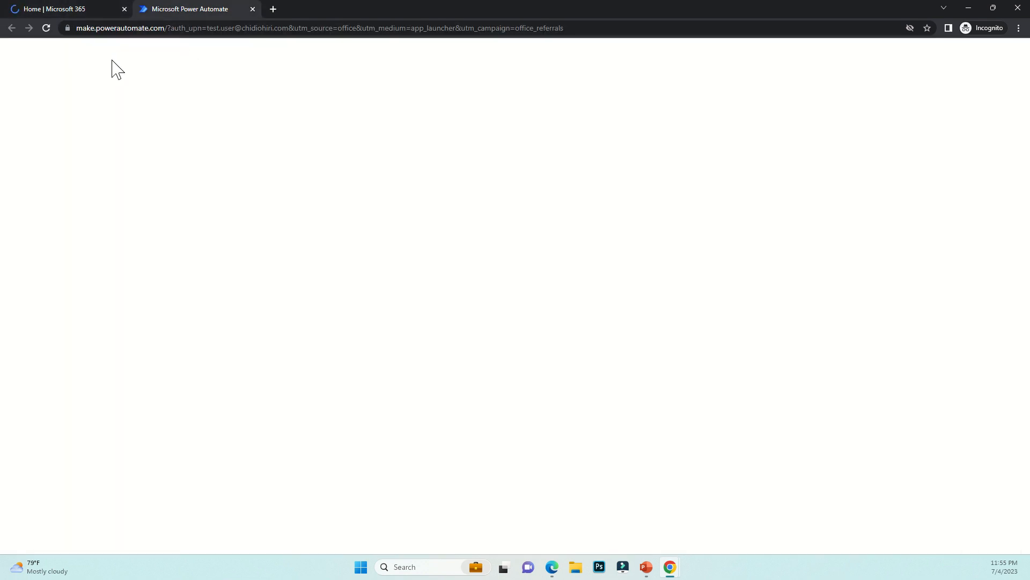
pyautogui.click(74, 14)
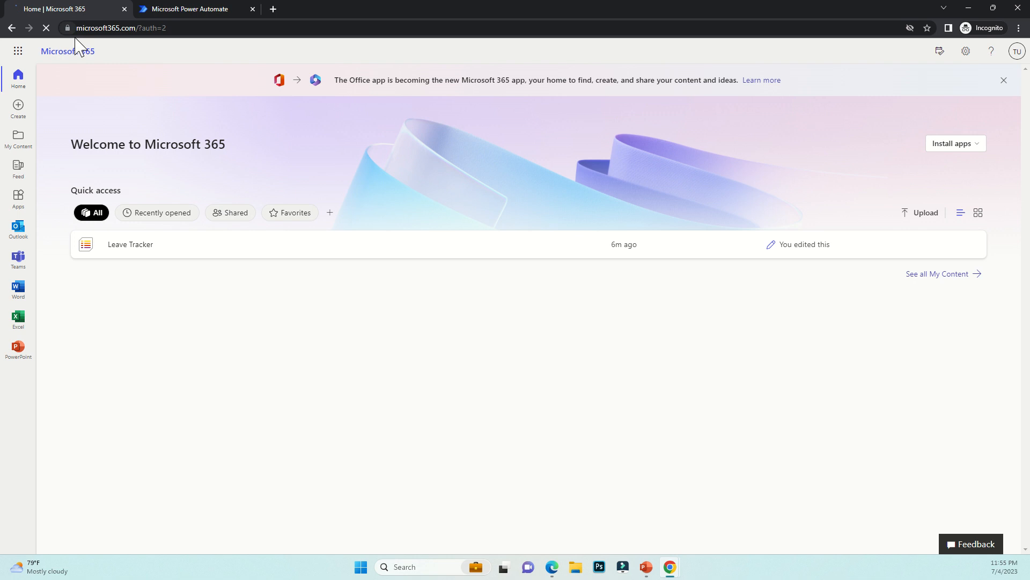
pyautogui.click(196, 10)
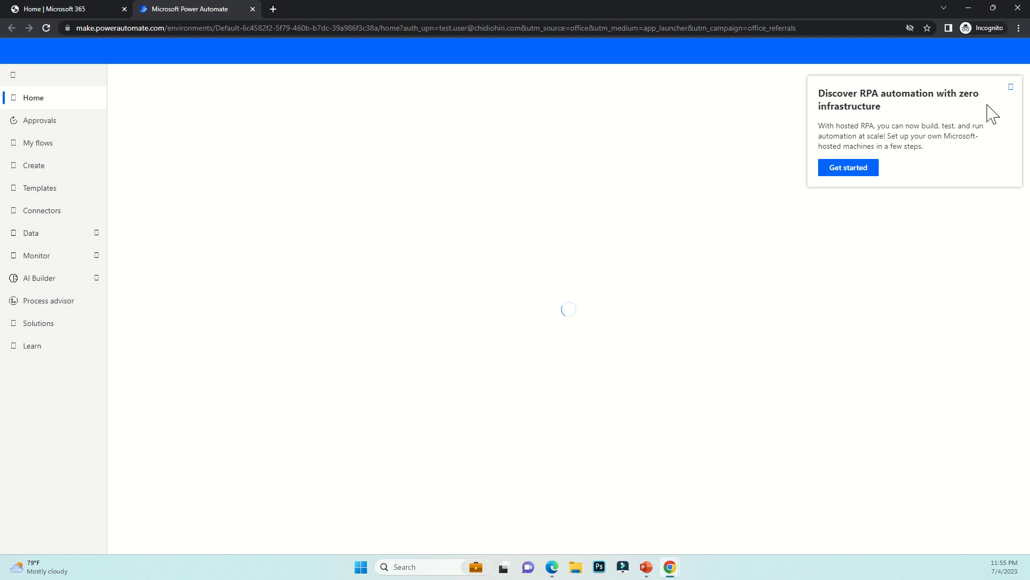
# Open Leave Tracker Flow from My flows, see its run still Running, then return to Outlook
pyautogui.click(1011, 86)
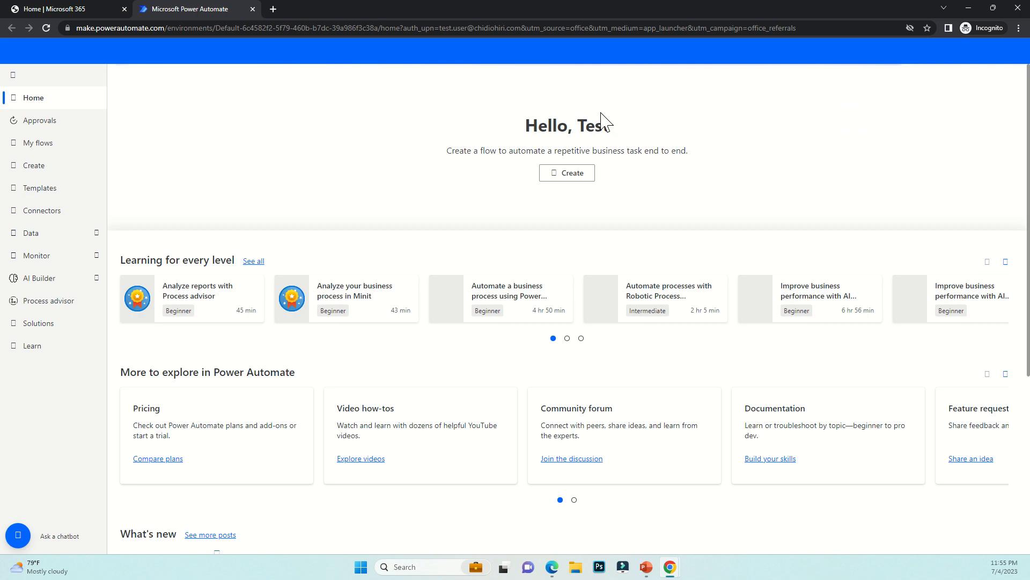
pyautogui.click(43, 153)
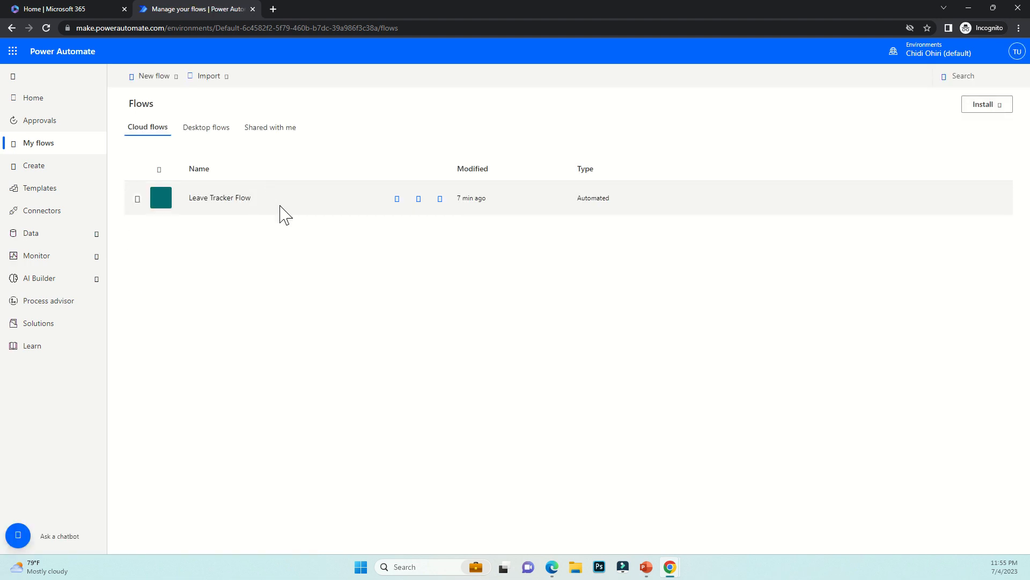
pyautogui.click(219, 198)
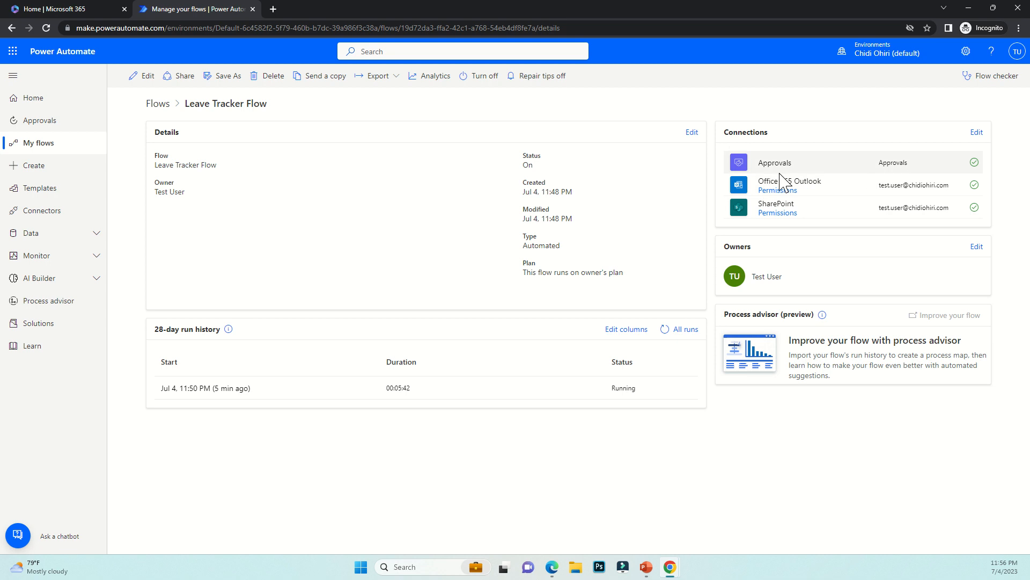
pyautogui.moveTo(548, 563)
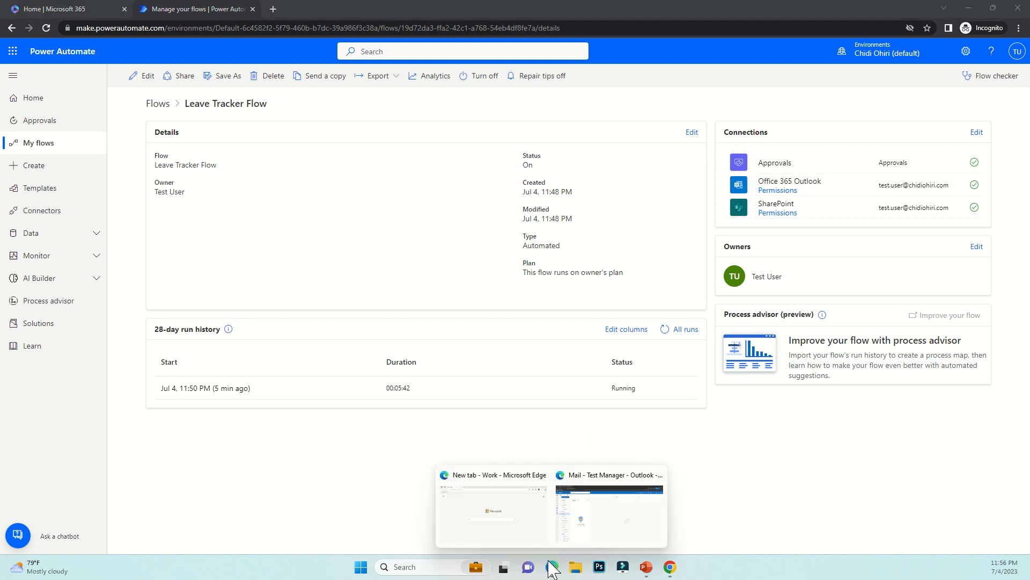
pyautogui.click(595, 525)
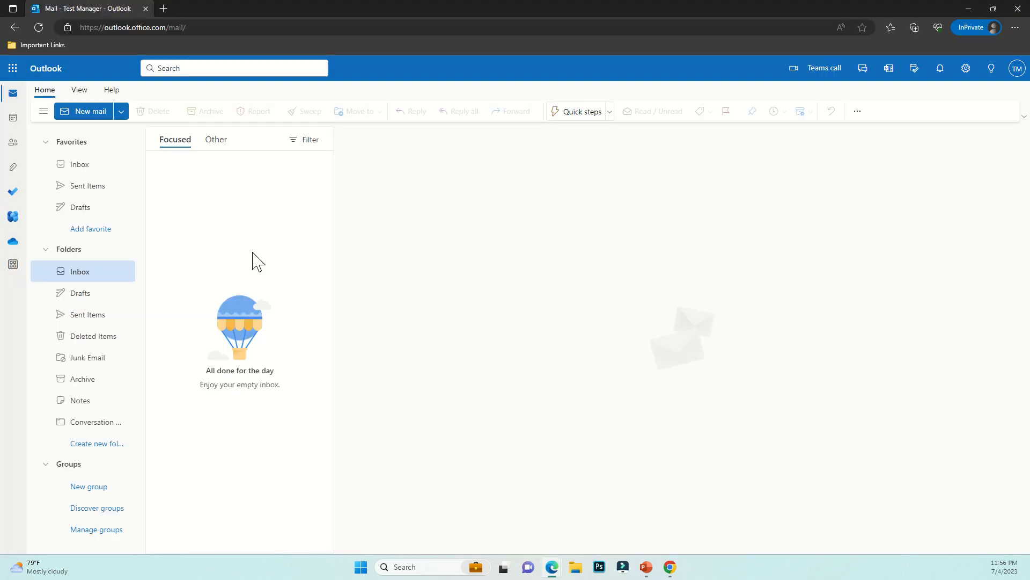
# Search 'powe' on the Microsoft 365 home page to open Power Apps, then return to Outlook
pyautogui.click(968, 8)
pyautogui.click(83, 8)
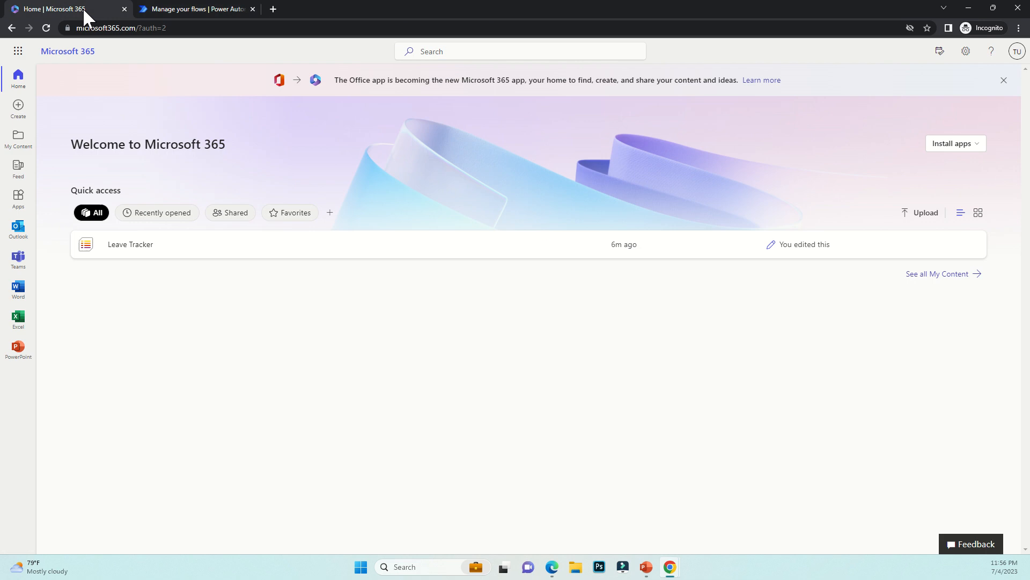
pyautogui.click(432, 52)
pyautogui.write('powe')
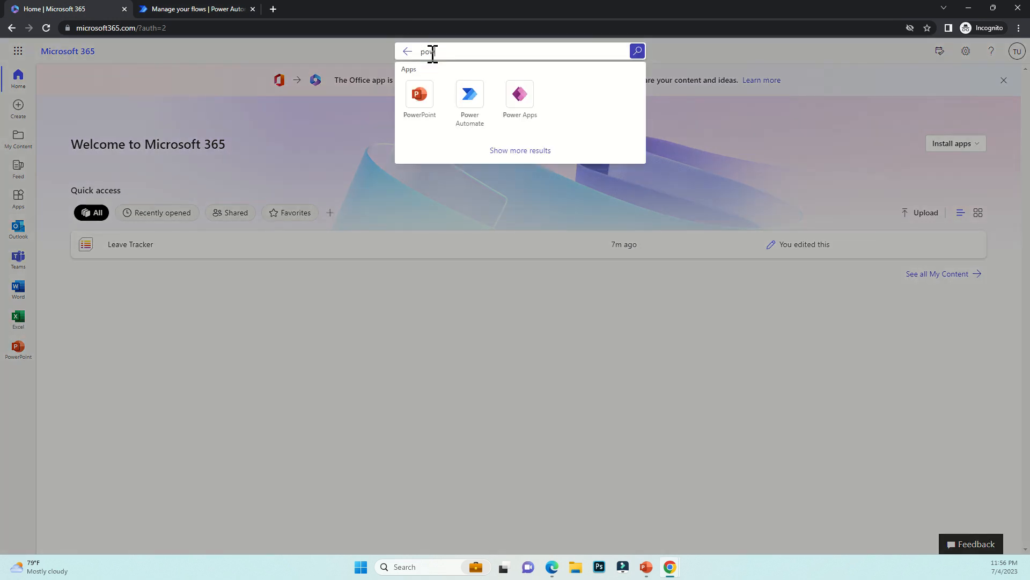
pyautogui.click(520, 95)
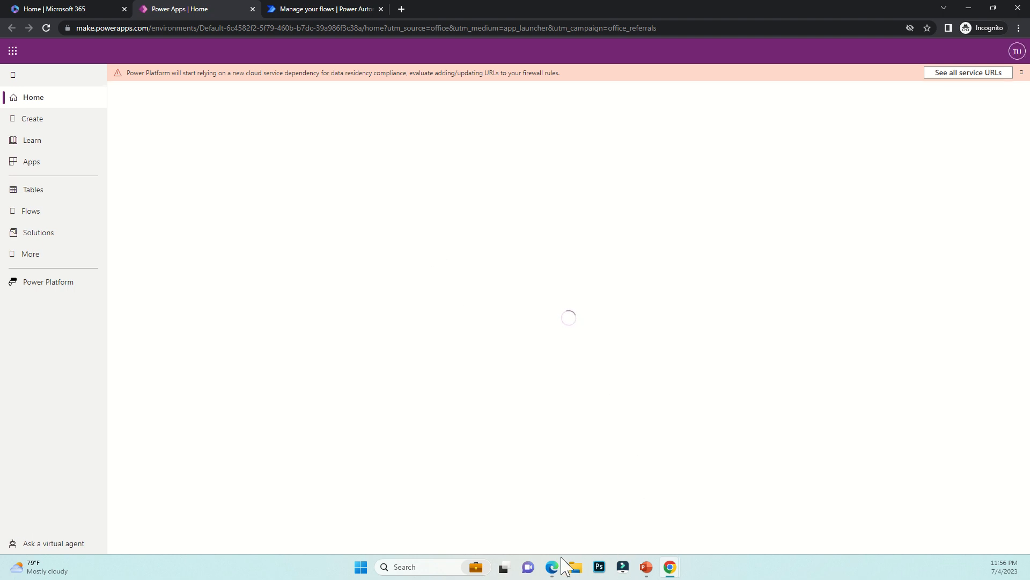
pyautogui.moveTo(553, 551)
pyautogui.click(589, 518)
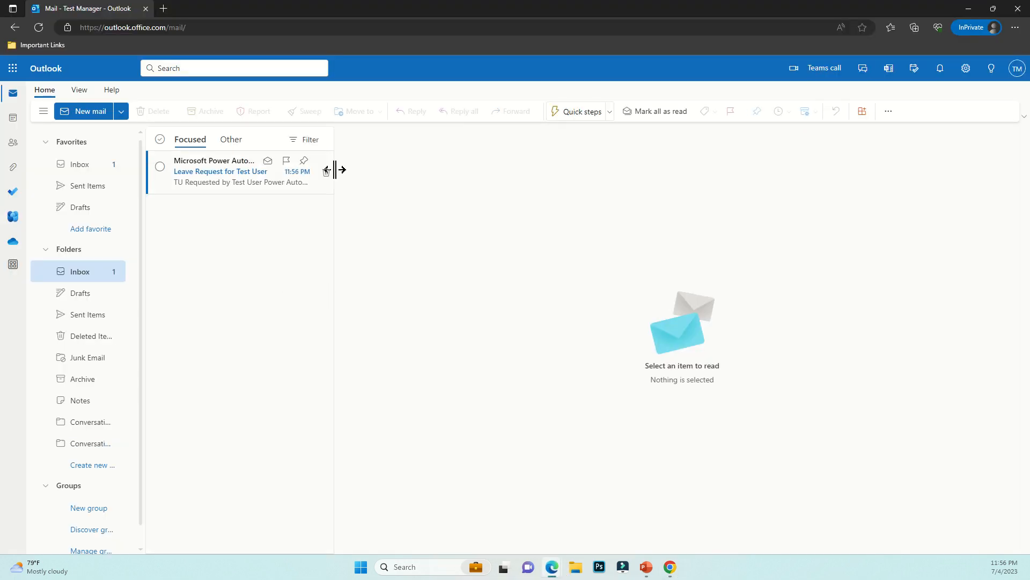
# Open the leave request email and review the requested 2023-07-10 to 2023-07-14 dates
pyautogui.click(207, 184)
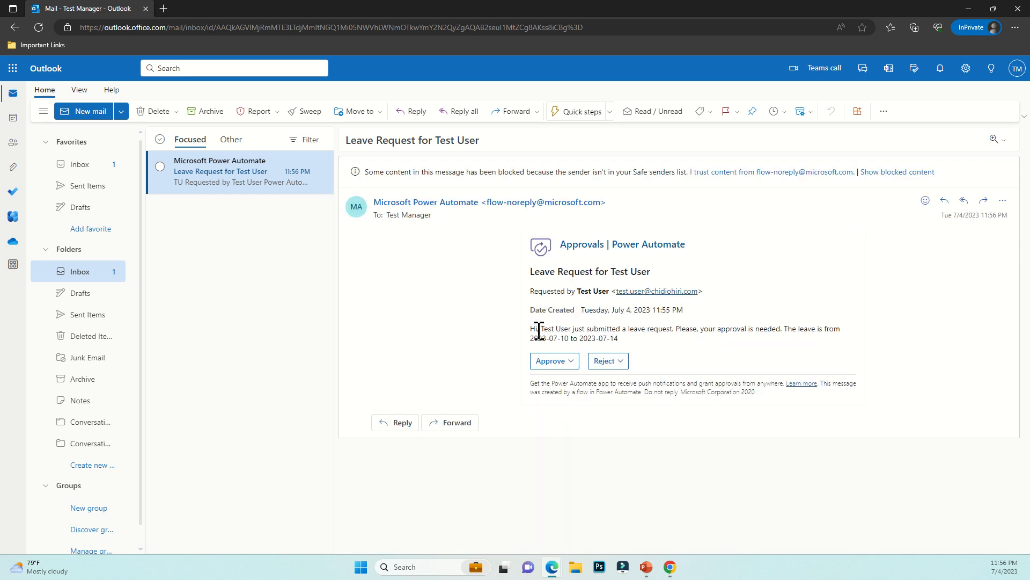
pyautogui.moveTo(537, 329); pyautogui.dragTo(837, 329)
pyautogui.click(844, 344)
pyautogui.moveTo(531, 338); pyautogui.dragTo(614, 339)
pyautogui.click(607, 341)
pyautogui.click(703, 370)
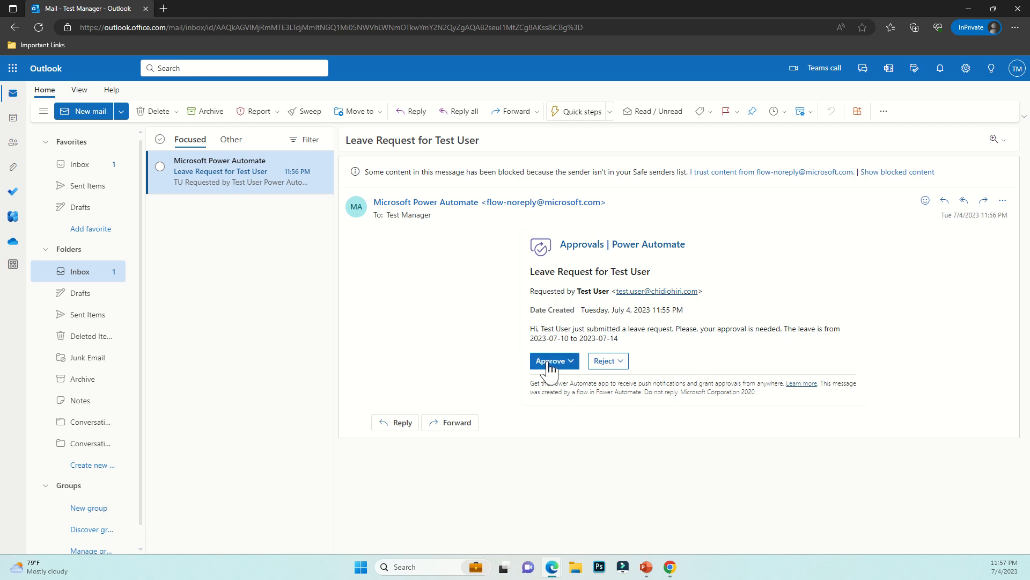
# Approve the leave request and submit the approval so the card reads Approved
pyautogui.click(550, 360)
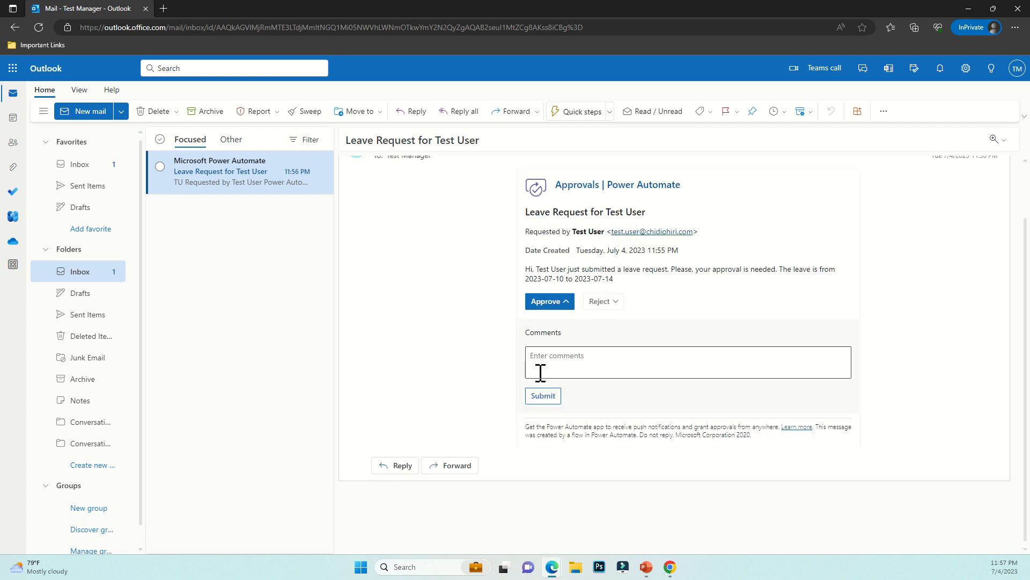
pyautogui.click(537, 397)
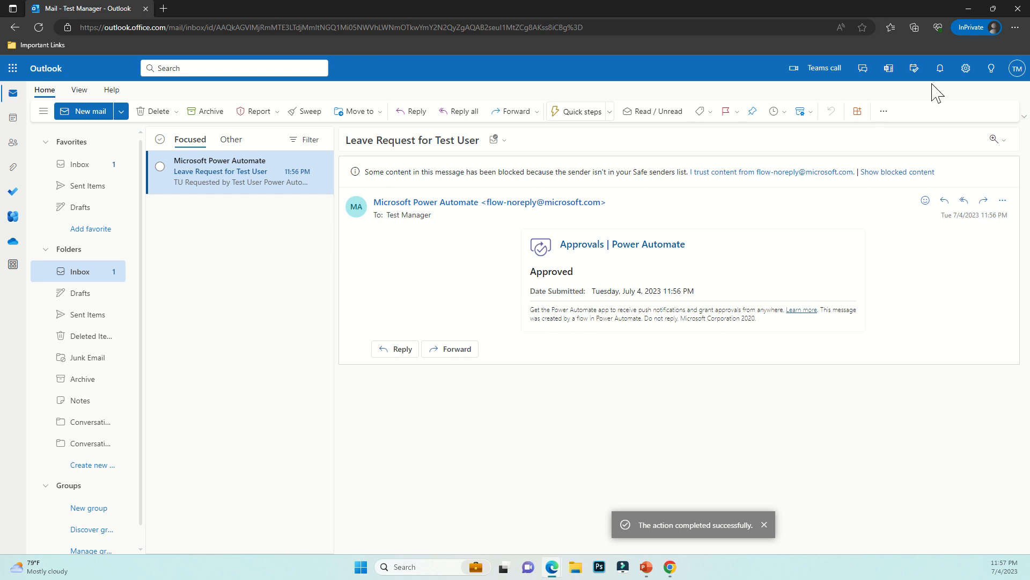
pyautogui.click(968, 9)
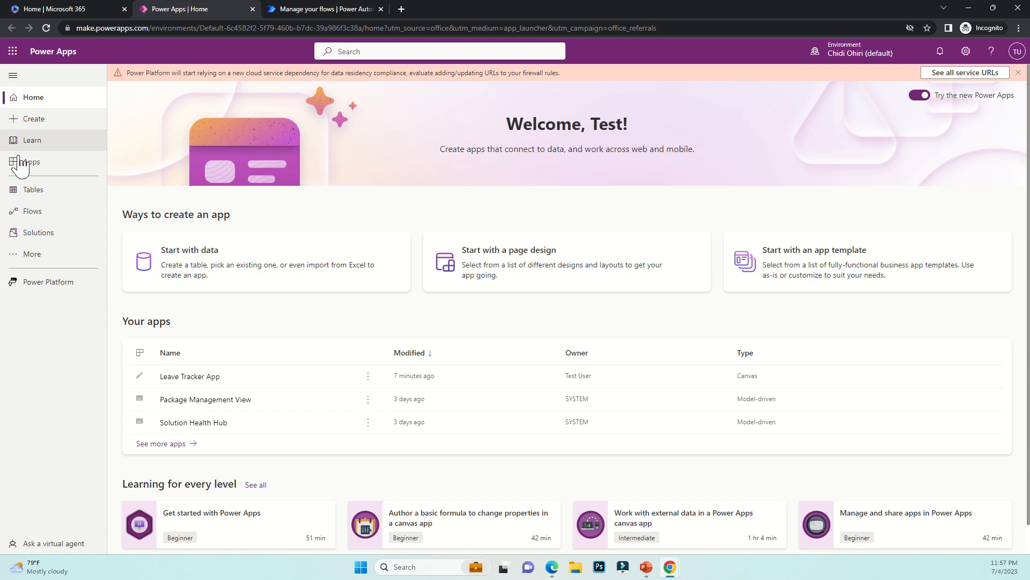
# Open the requester's Outlook mailbox from the app launcher to find the LEAVE APPROVED email
pyautogui.click(13, 52)
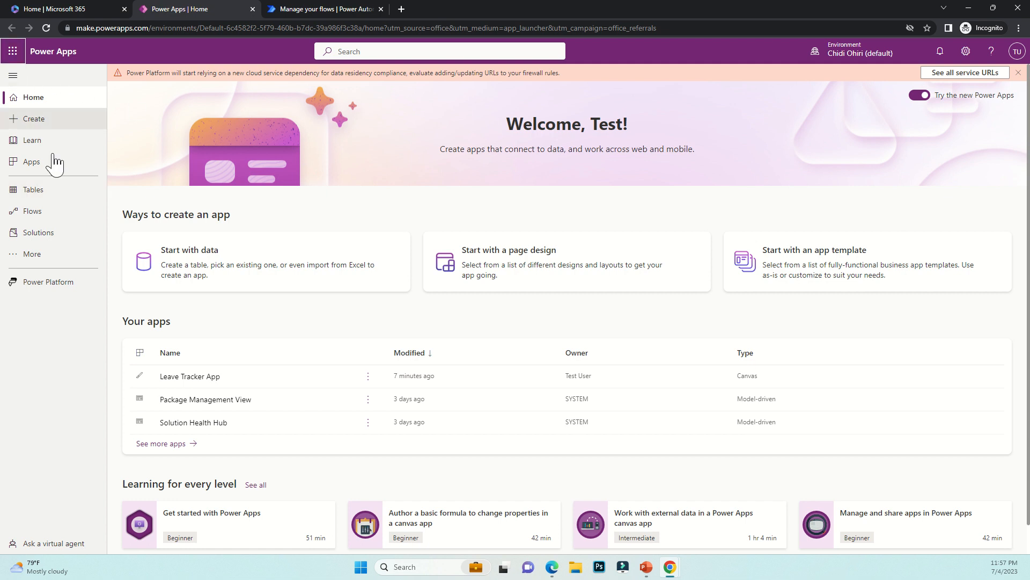
pyautogui.click(62, 131)
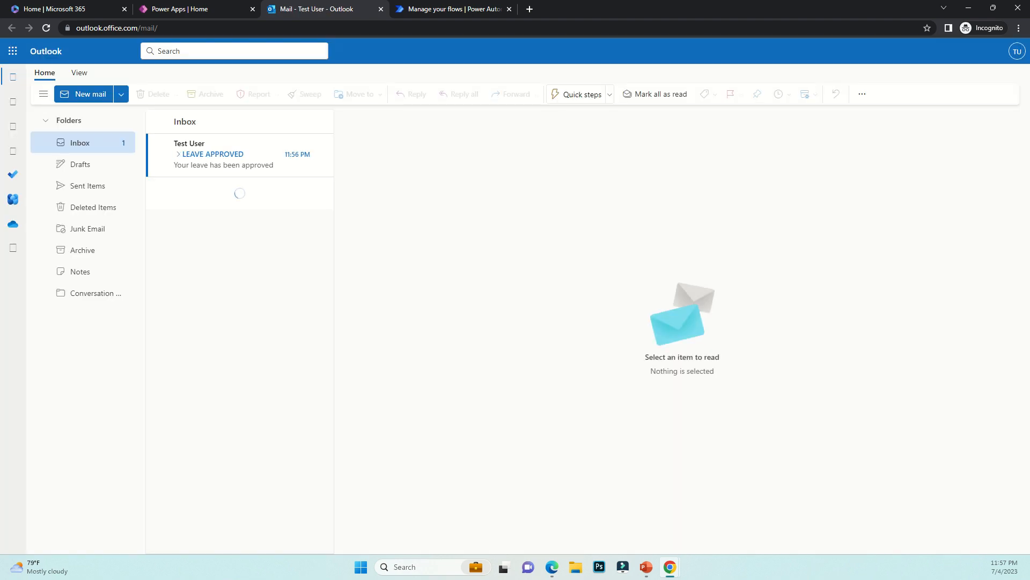
# Read the LEAVE APPROVED email stating 'Your leave has been approved'
pyautogui.click(224, 170)
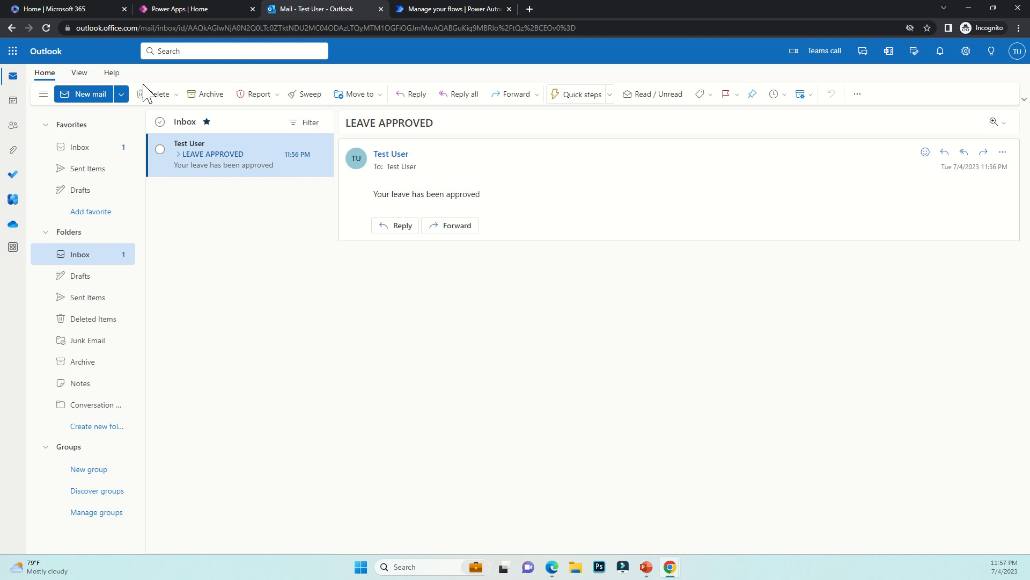
# Go to the Power Apps tab and play Leave Tracker App from the Apps list
pyautogui.click(79, 14)
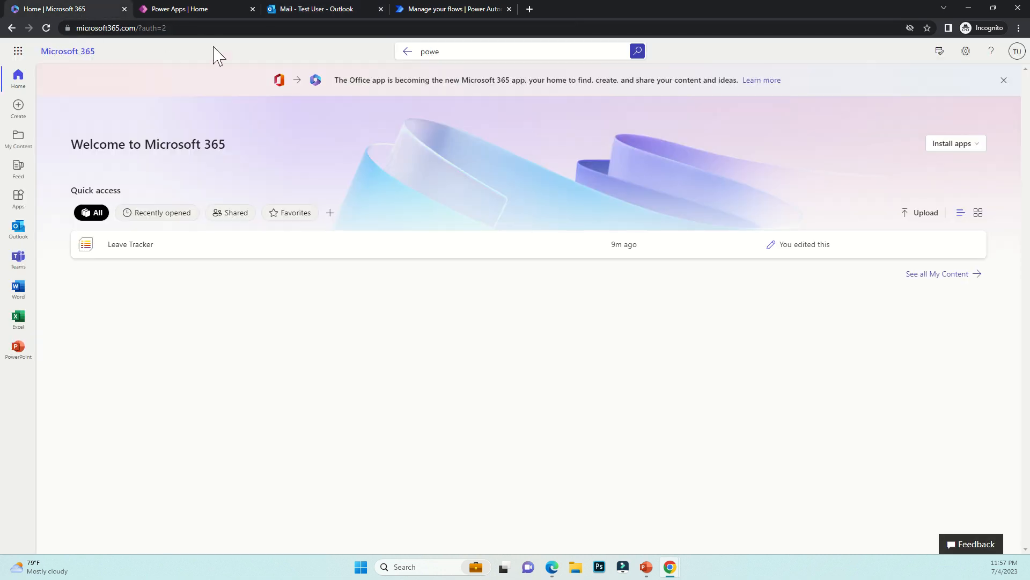
pyautogui.click(202, 10)
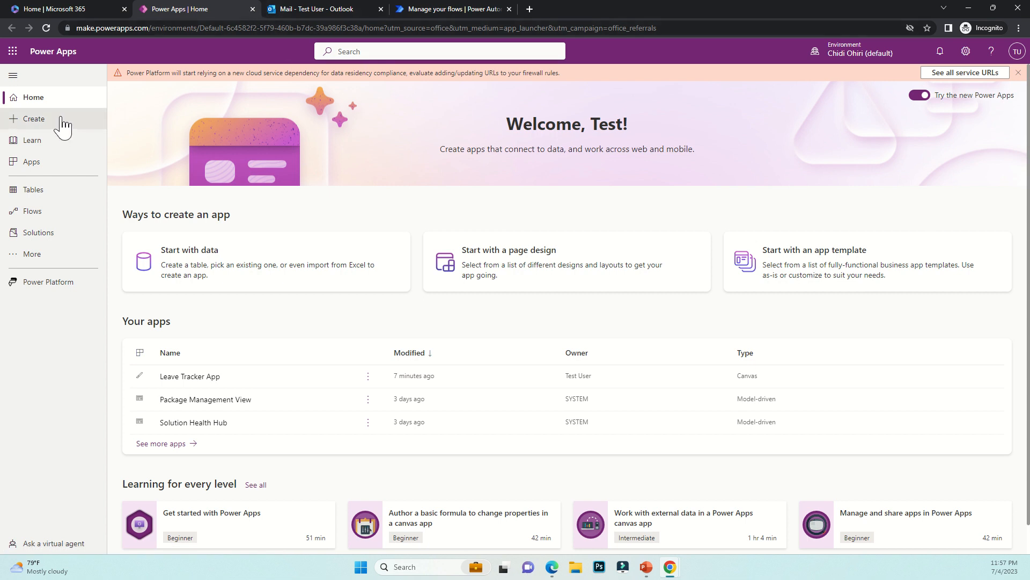
pyautogui.click(59, 163)
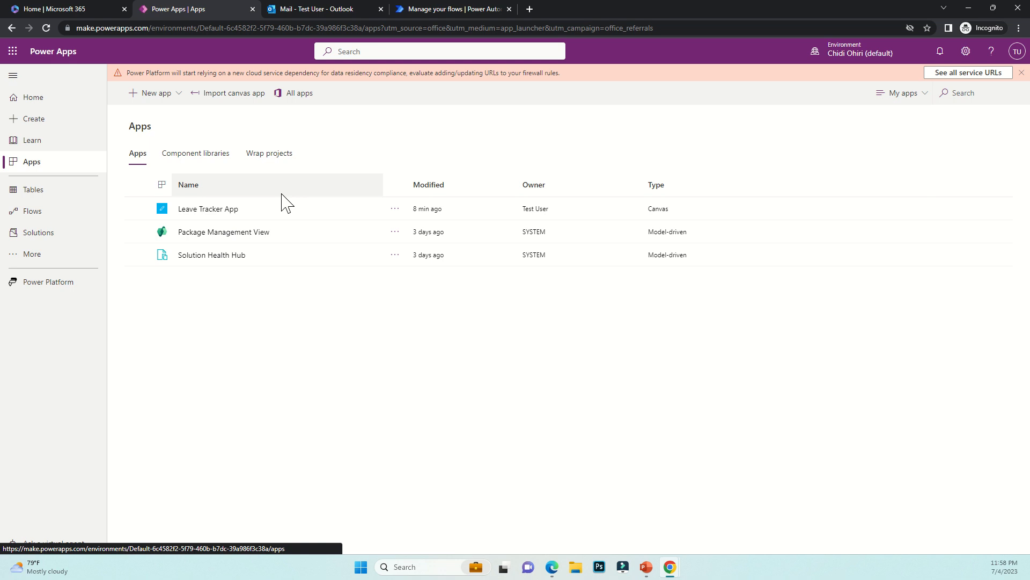
pyautogui.click(200, 210)
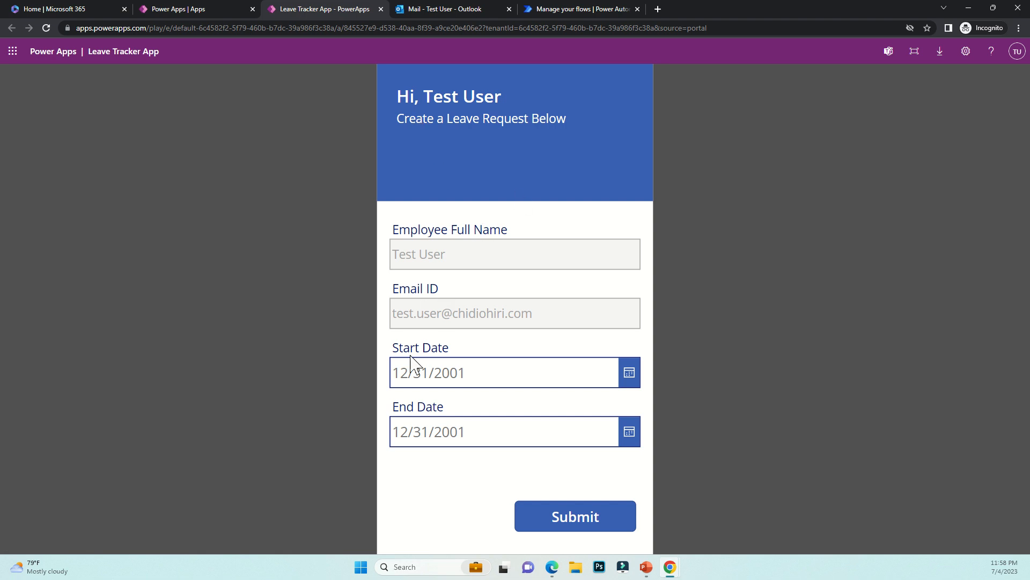
# Submit a leave request from July 12 to July 20, 2023, then go back to the form
pyautogui.click(631, 378)
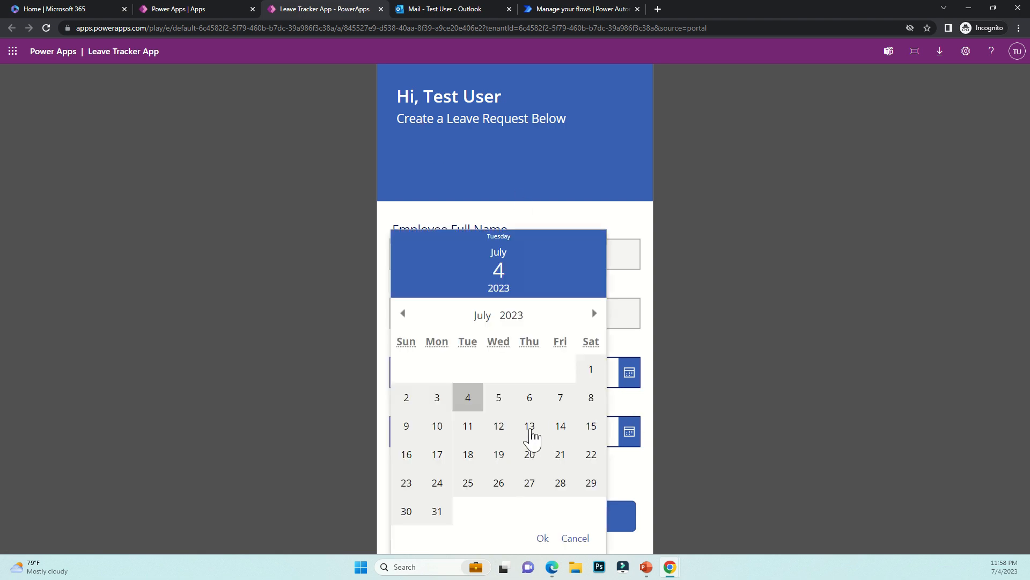
pyautogui.click(497, 429)
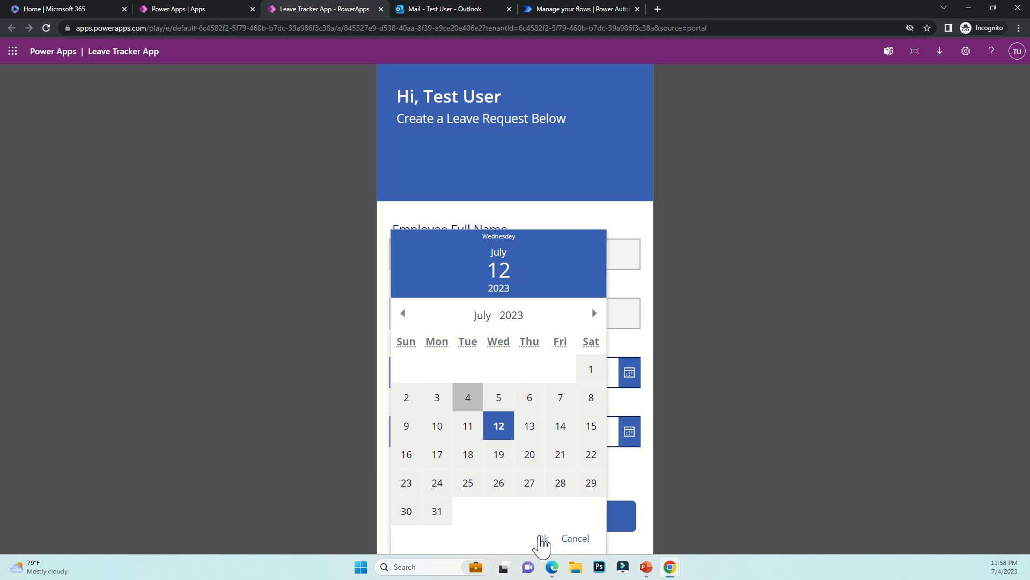
pyautogui.click(542, 538)
pyautogui.click(630, 433)
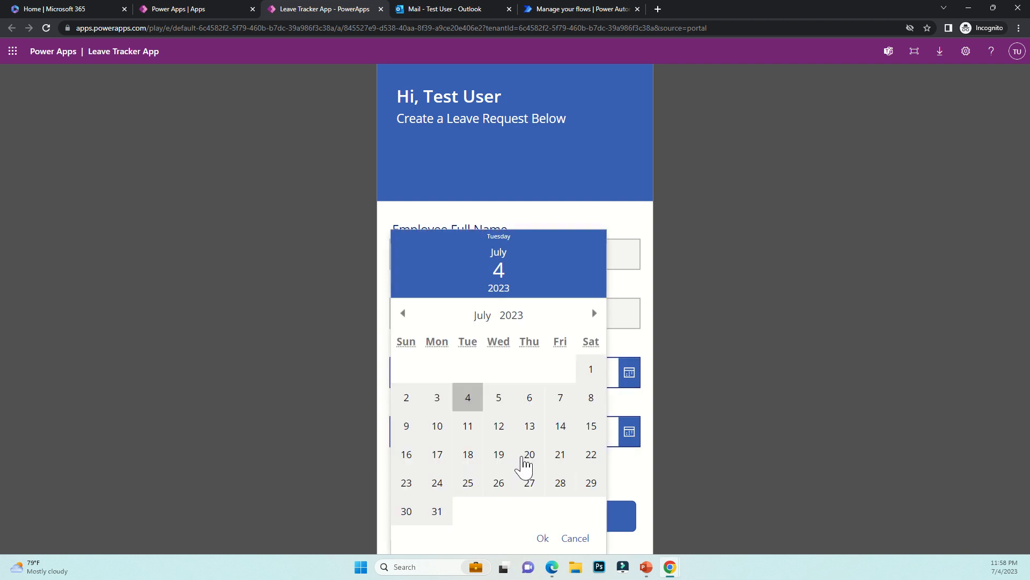
pyautogui.click(523, 457)
pyautogui.click(542, 539)
pyautogui.click(574, 521)
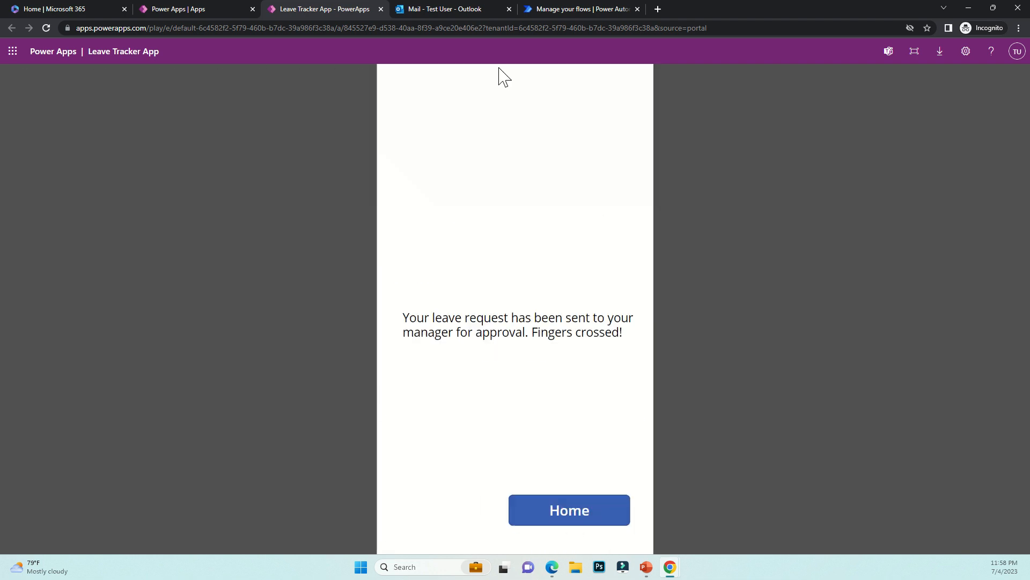
pyautogui.click(569, 510)
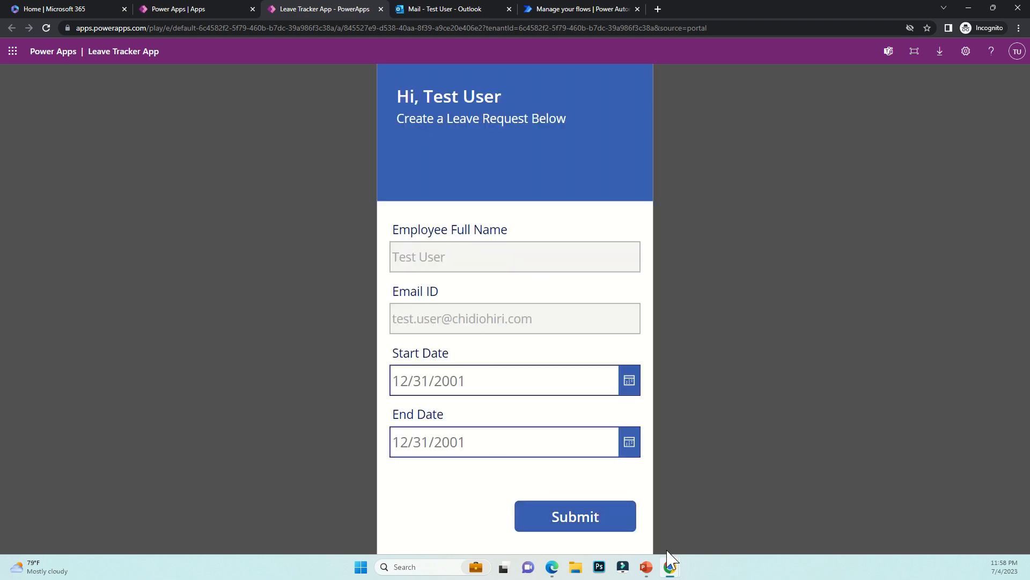
pyautogui.moveTo(671, 569)
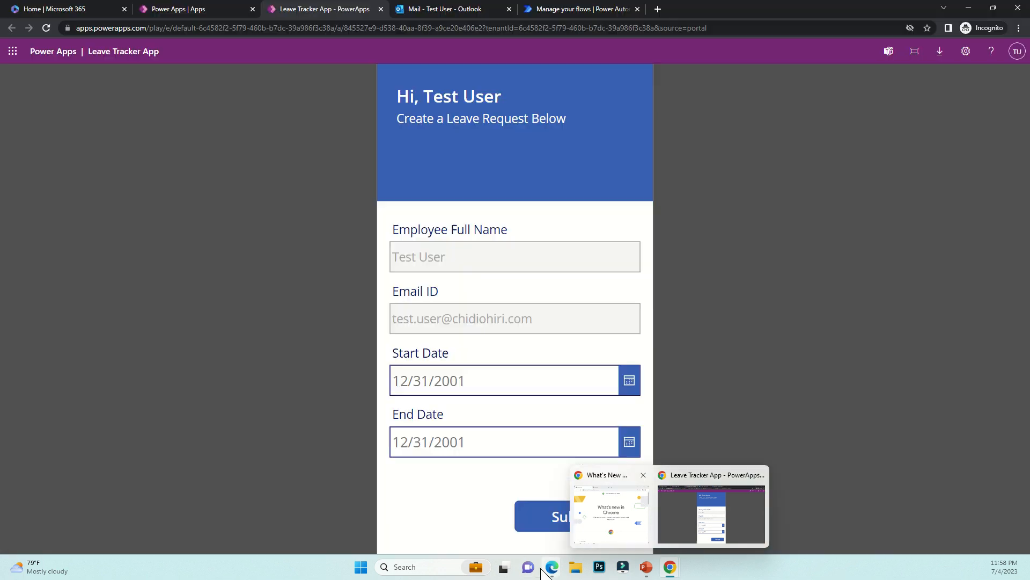
pyautogui.moveTo(553, 569)
pyautogui.click(616, 532)
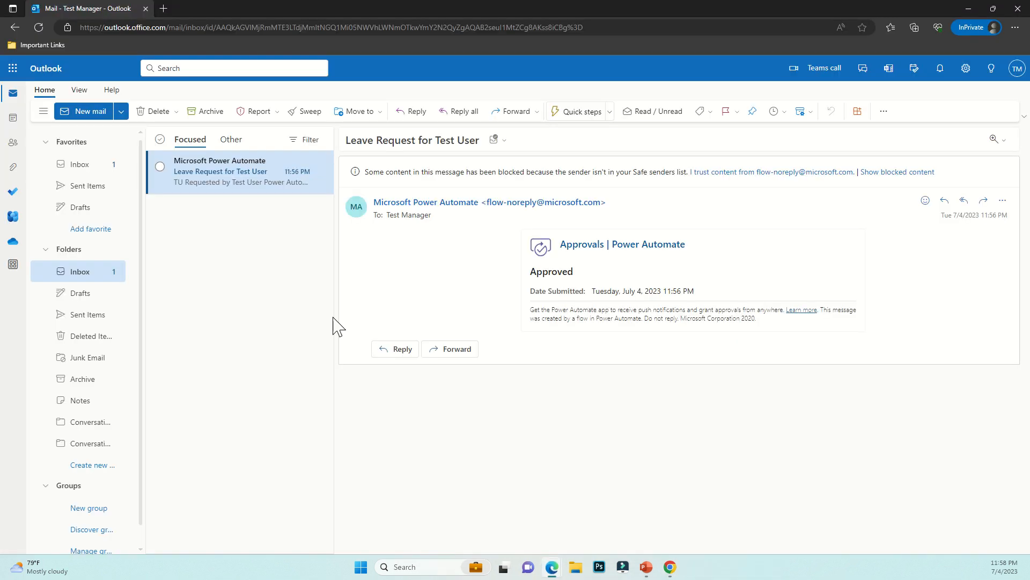
pyautogui.click(44, 70)
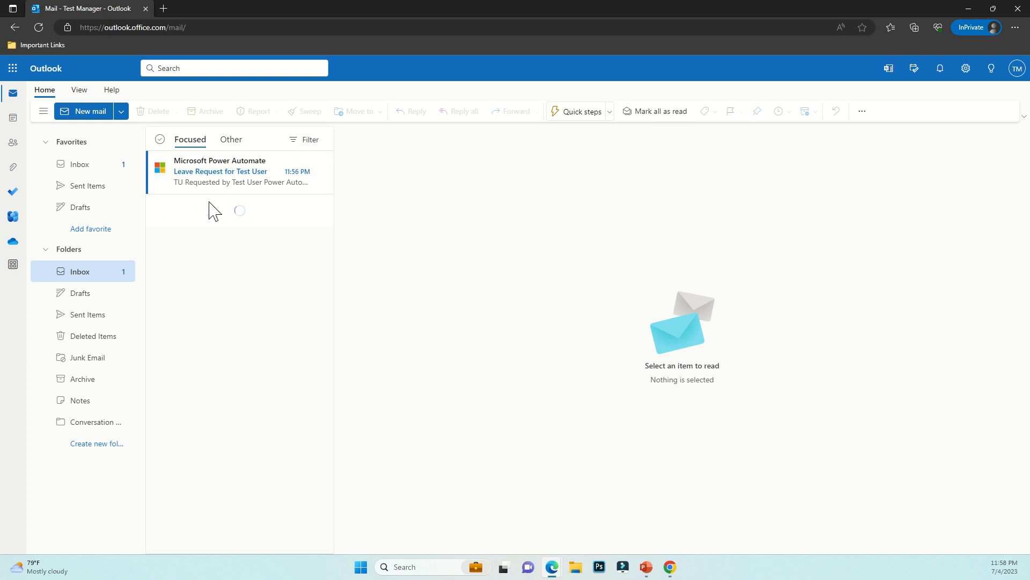
pyautogui.click(229, 185)
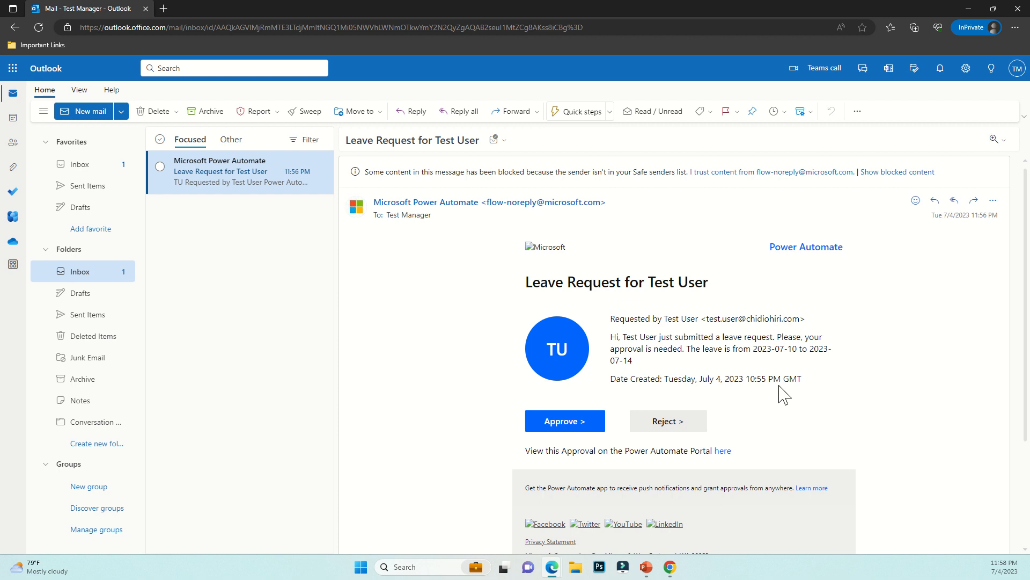
pyautogui.click(83, 294)
pyautogui.click(86, 272)
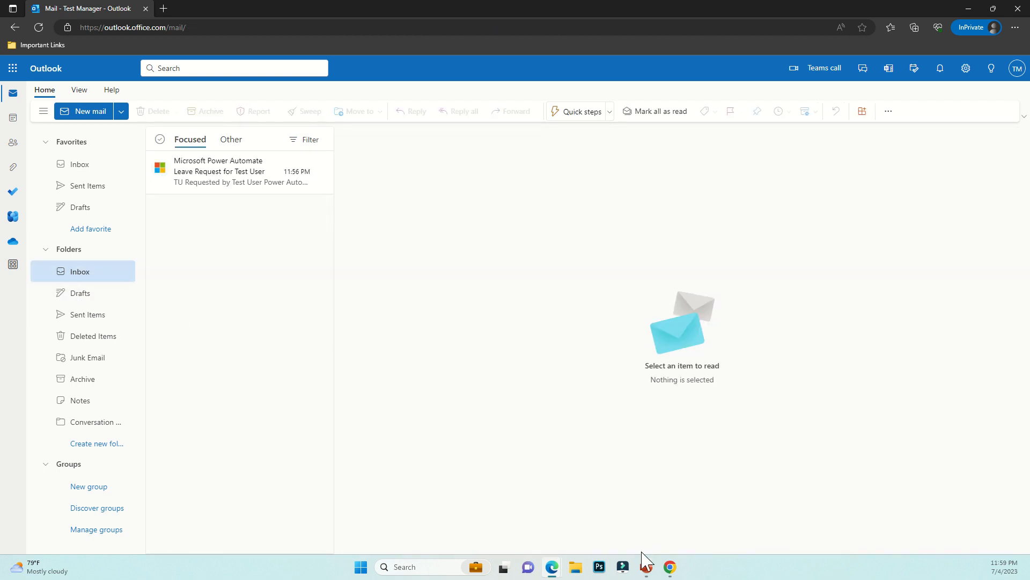
pyautogui.click(703, 507)
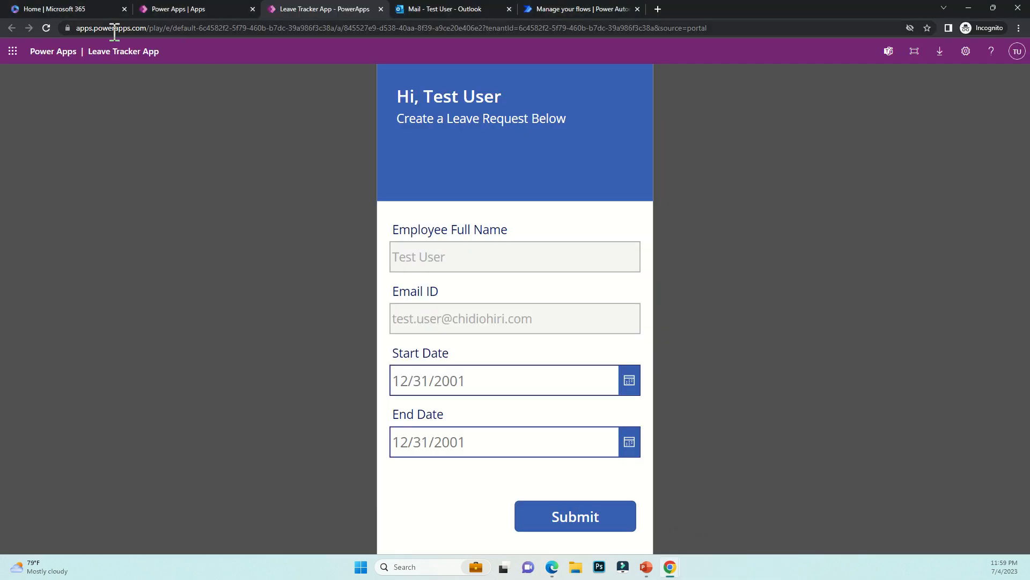
# Refresh the Leave Tracker Flow run history until the run shows Succeeded, then return to Power Apps
pyautogui.click(545, 11)
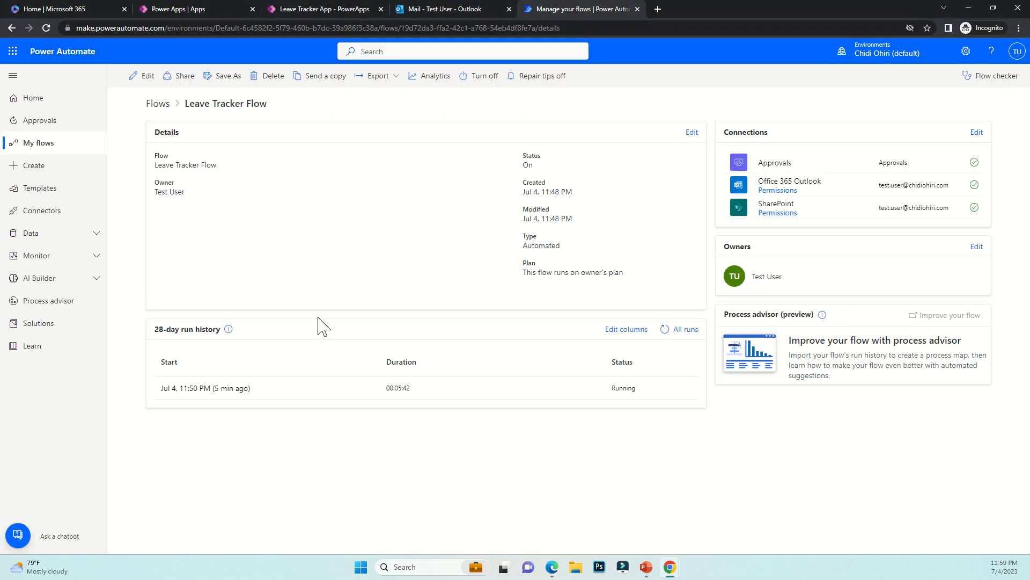
pyautogui.click(664, 329)
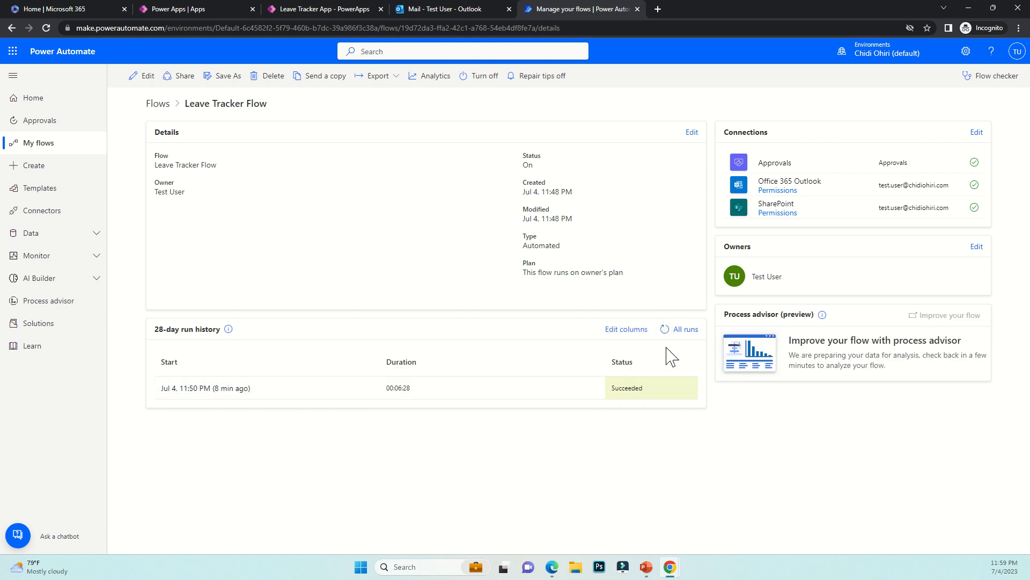
pyautogui.click(664, 329)
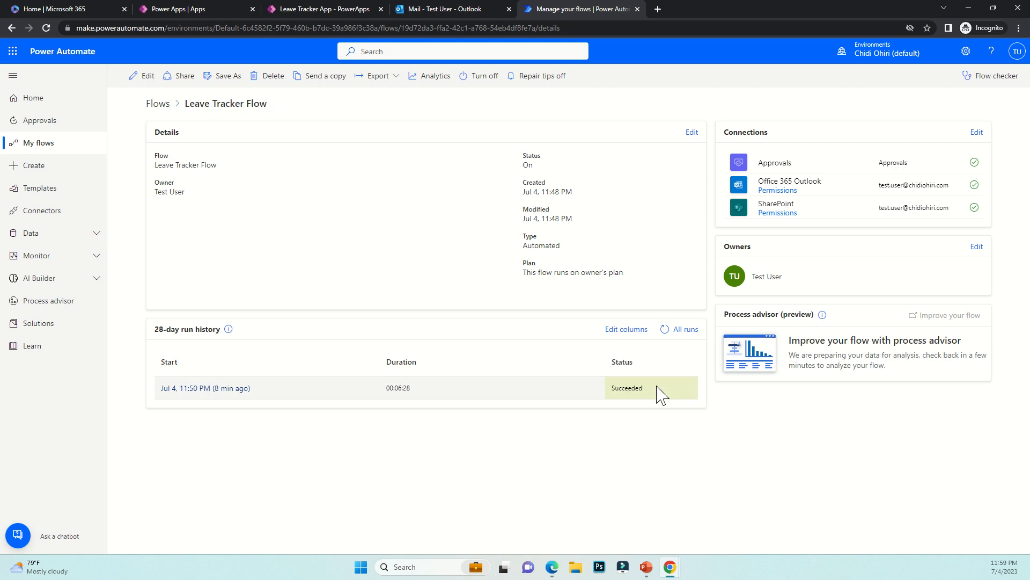
pyautogui.click(664, 329)
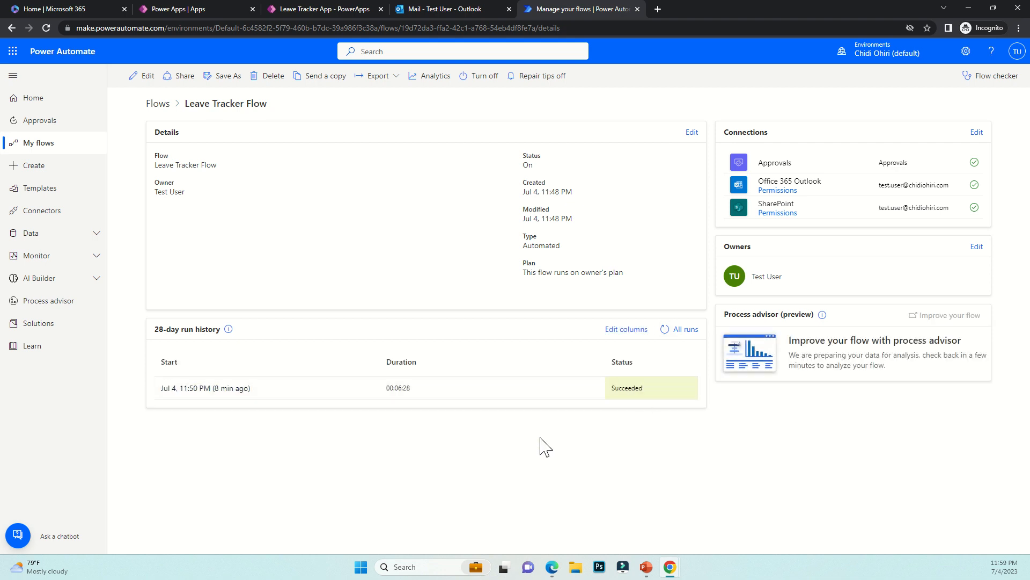
pyautogui.click(317, 11)
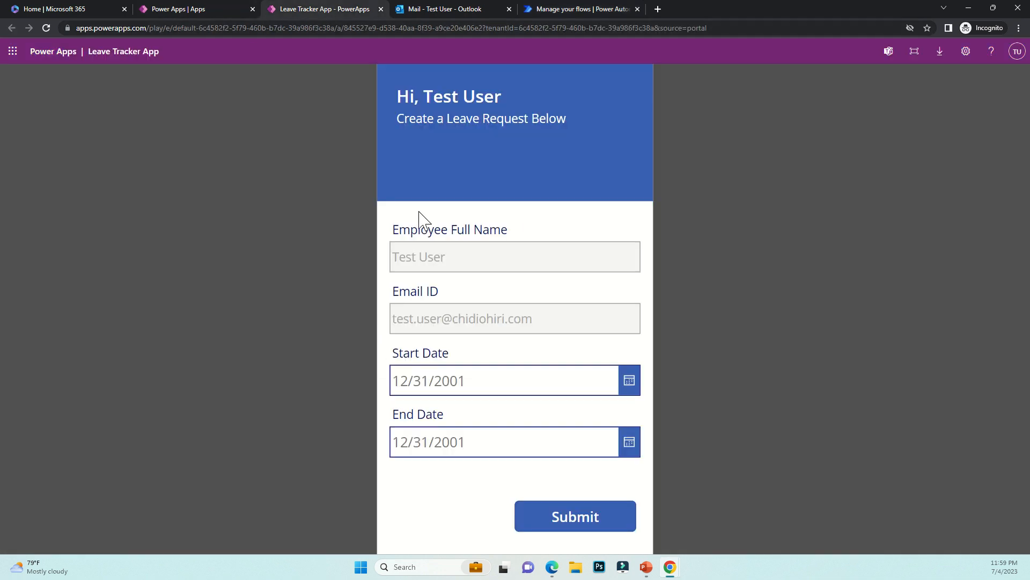
pyautogui.click(222, 8)
# Search 'li' on Microsoft 365 to open Lists, refresh the flow run history, and switch to Lists
pyautogui.click(61, 9)
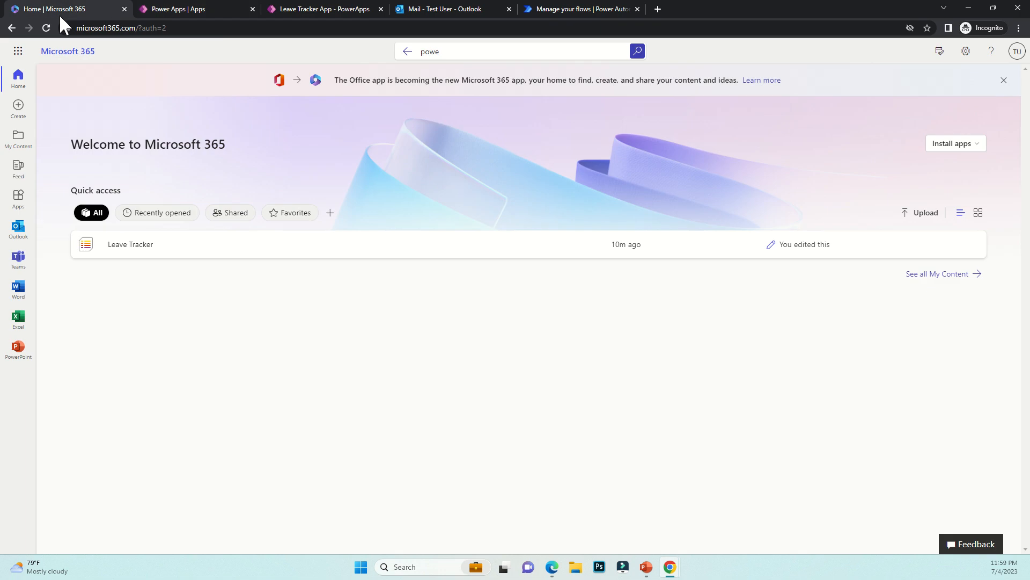
pyautogui.click(446, 51)
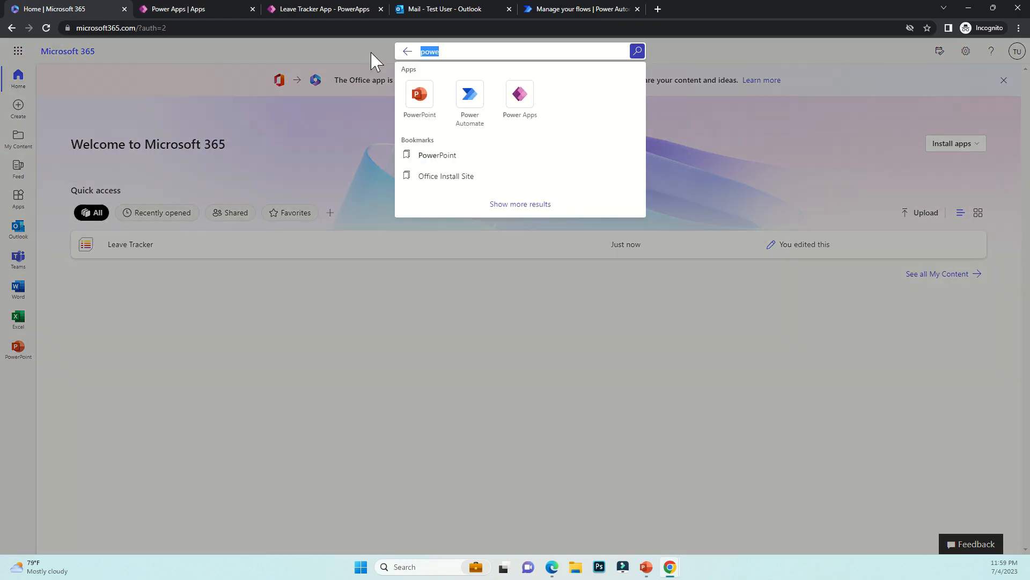
pyautogui.write('li')
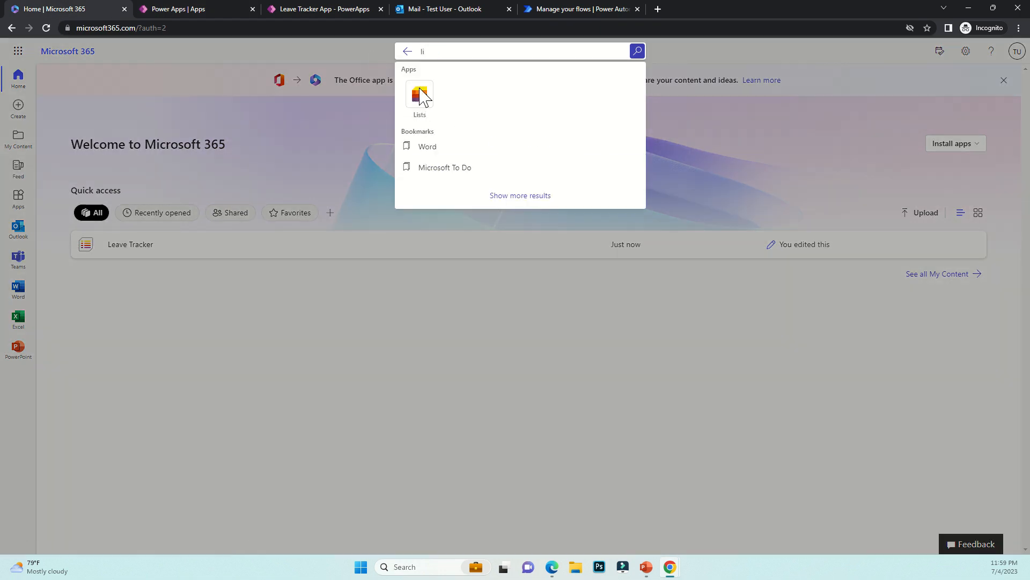
pyautogui.click(421, 97)
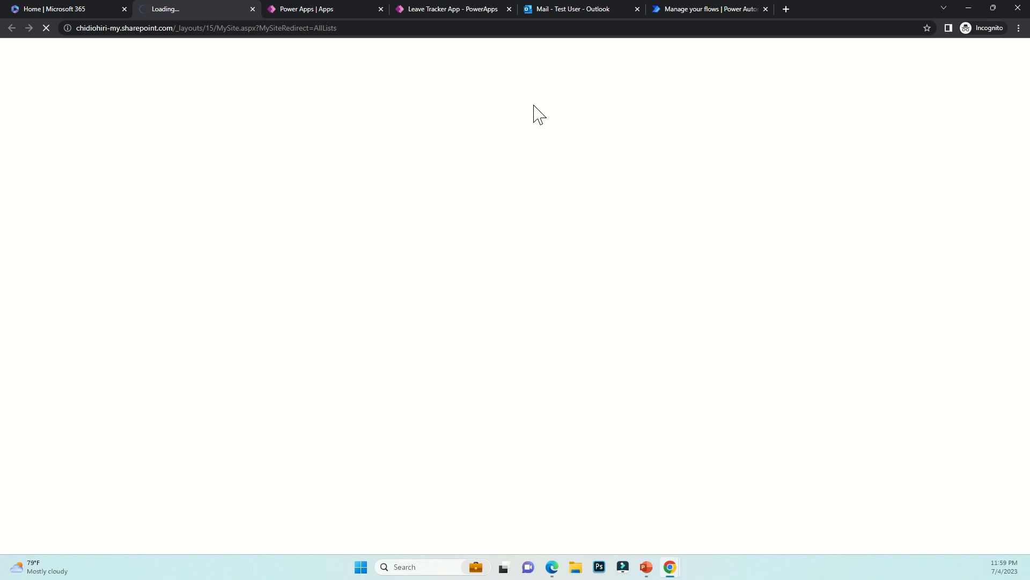
pyautogui.click(679, 9)
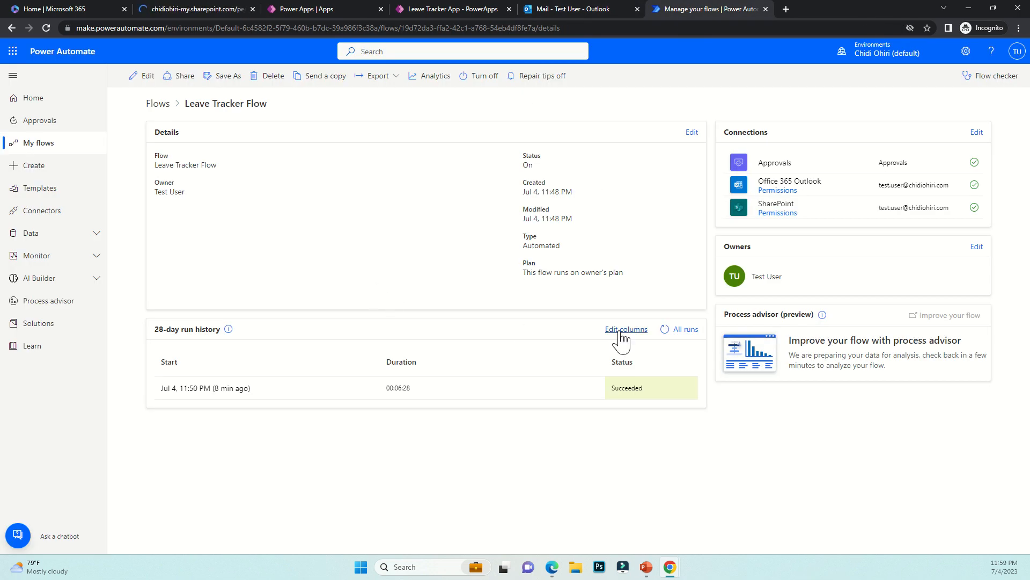
pyautogui.click(666, 329)
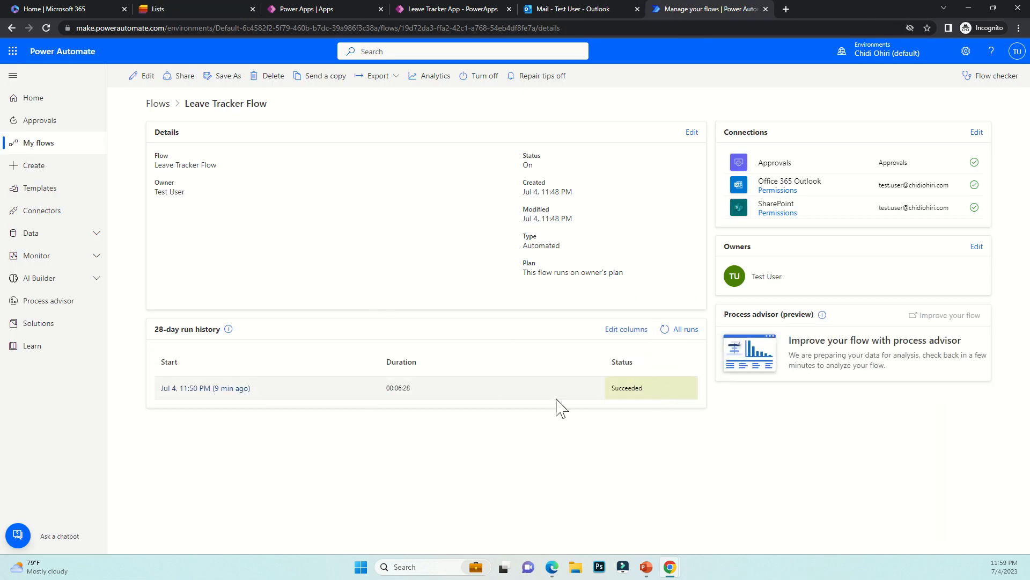
pyautogui.click(190, 9)
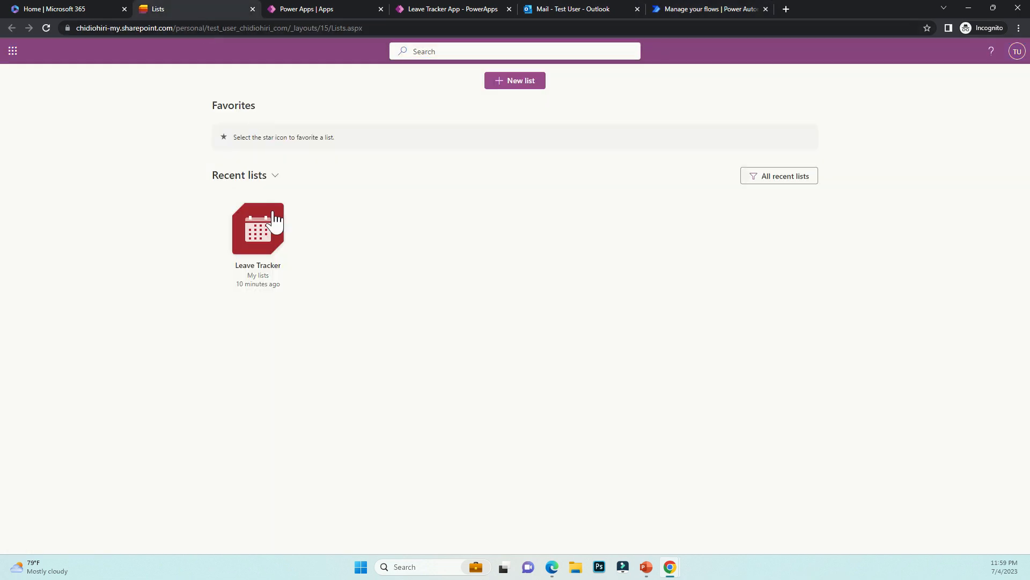
# Check the Leave Tracker list for the new 7/12/2023–7/20/2023 request with no status, then return to the flow details
pyautogui.click(244, 263)
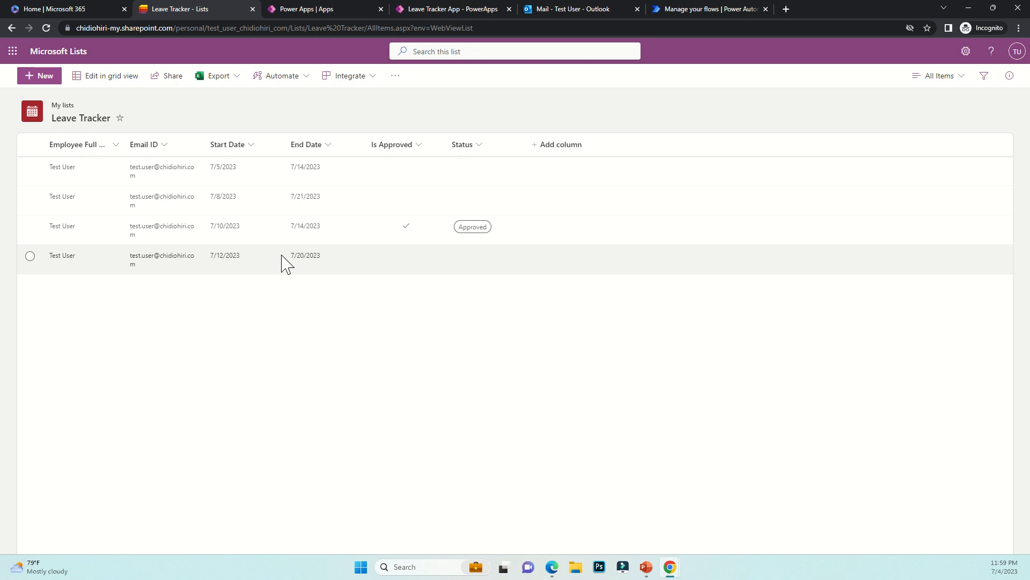
pyautogui.click(692, 9)
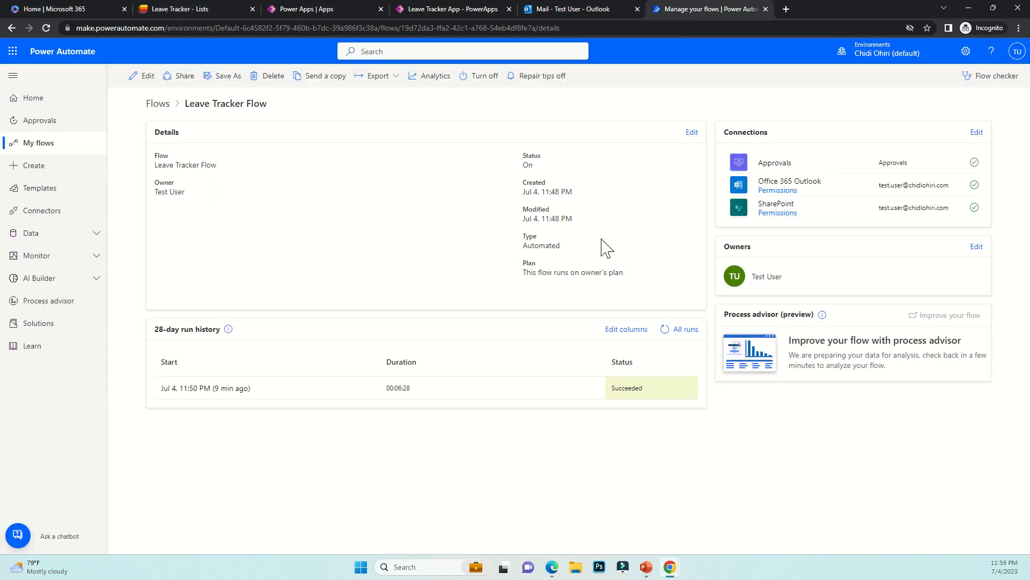
# Refresh All runs so the new 11:59 PM run appears as Running, then bring up the manager's inbox
pyautogui.click(664, 331)
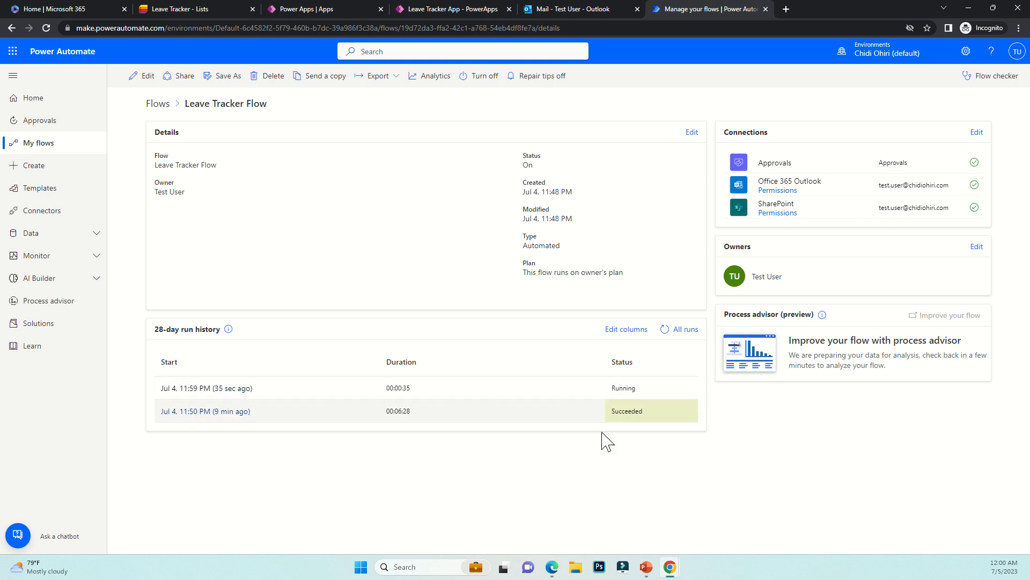
pyautogui.moveTo(553, 566)
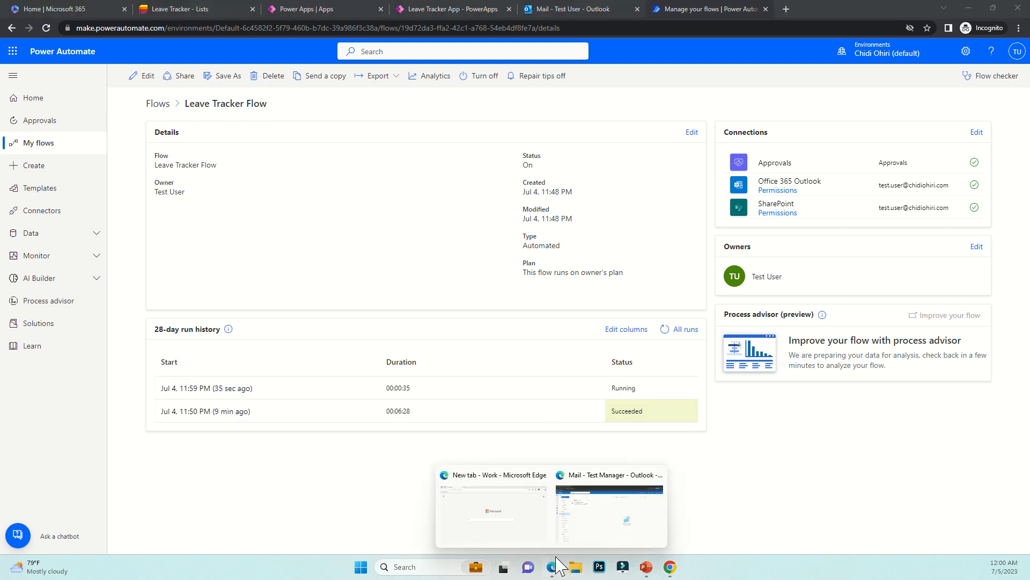
pyautogui.click(587, 531)
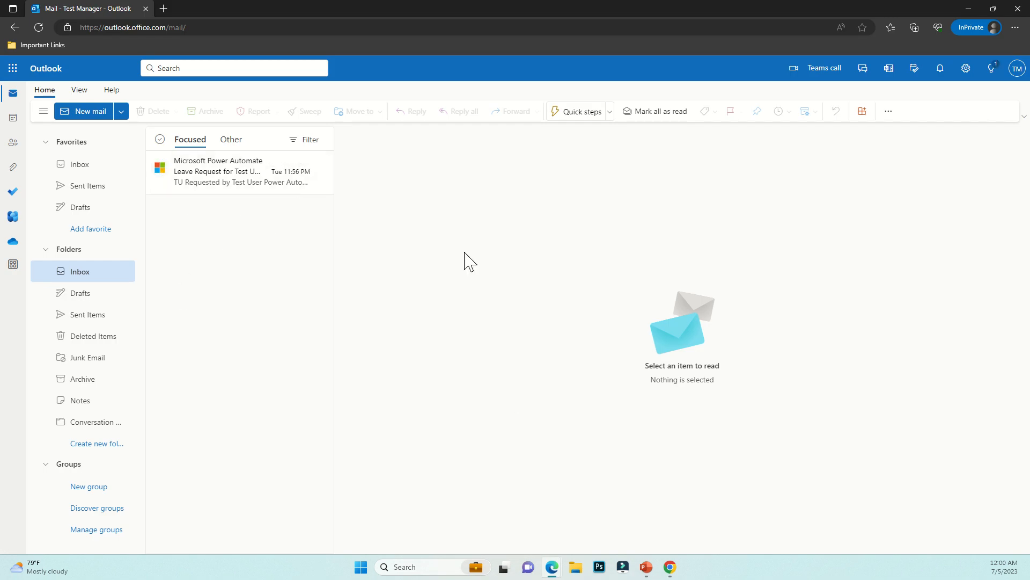
pyautogui.click(968, 8)
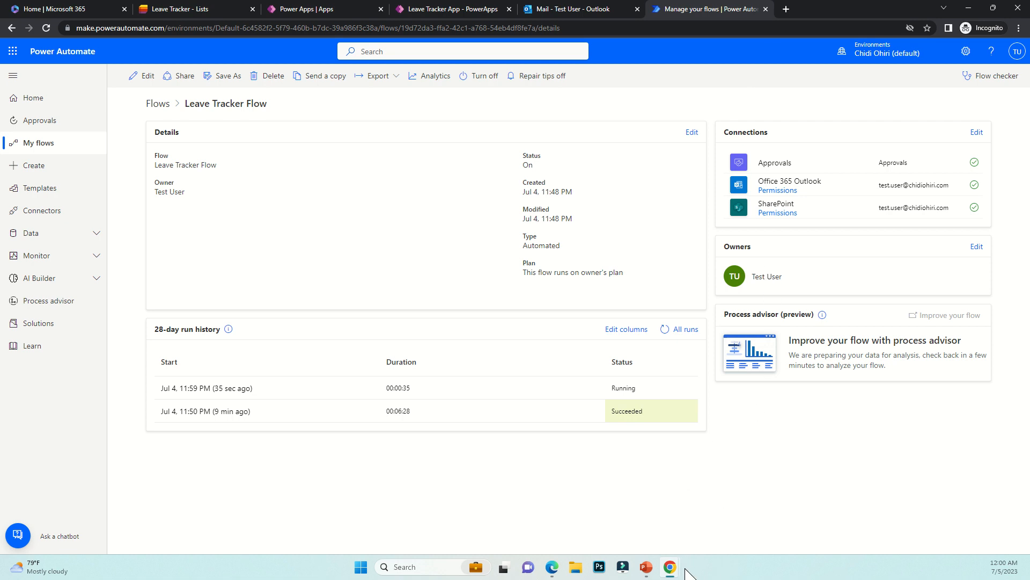
# Refresh the run history and open the running Jul 4, 11:59 PM run's details
pyautogui.moveTo(681, 566)
pyautogui.click(697, 535)
pyautogui.click(665, 329)
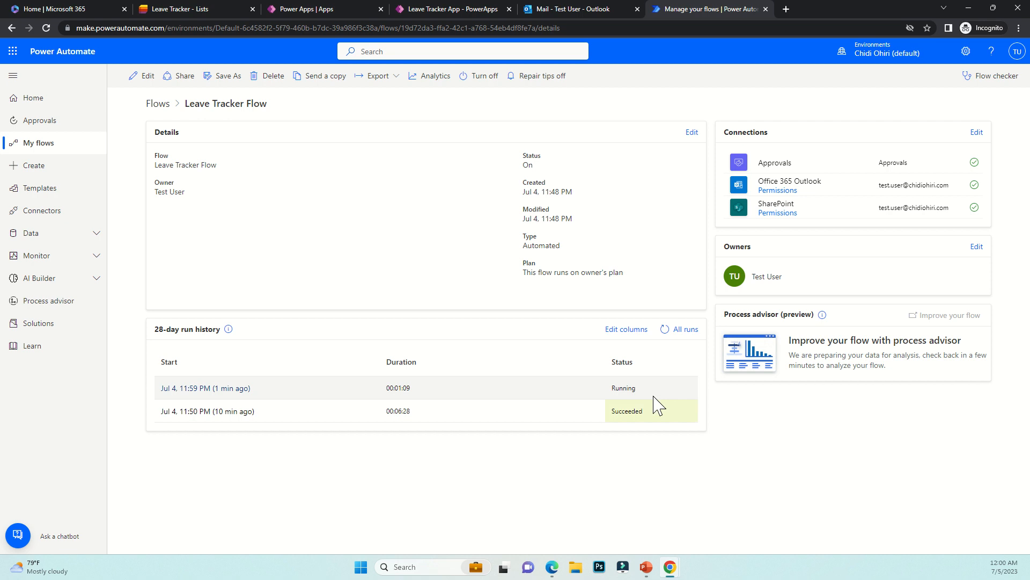
pyautogui.click(204, 388)
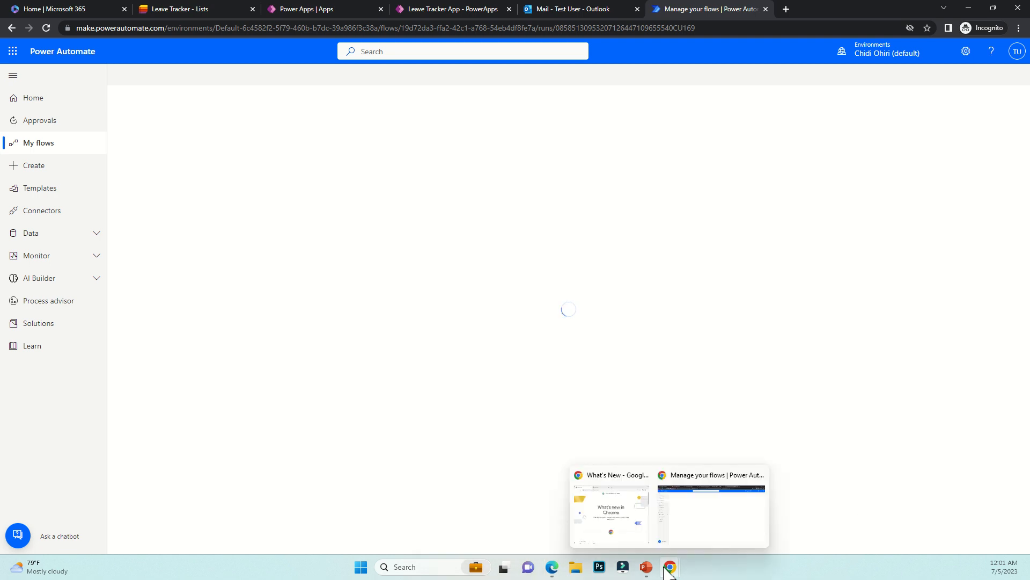
pyautogui.moveTo(553, 567)
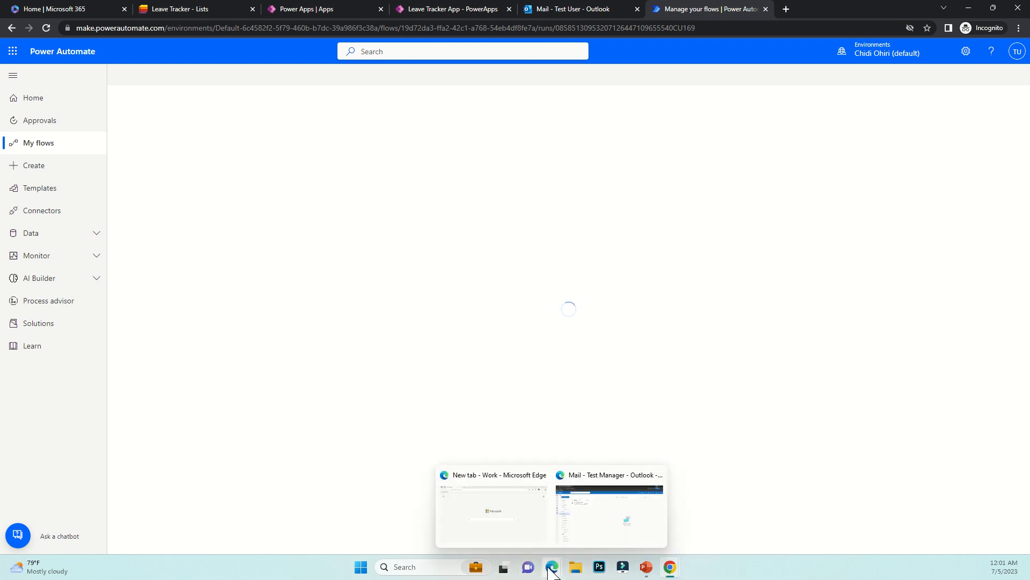
pyautogui.click(589, 531)
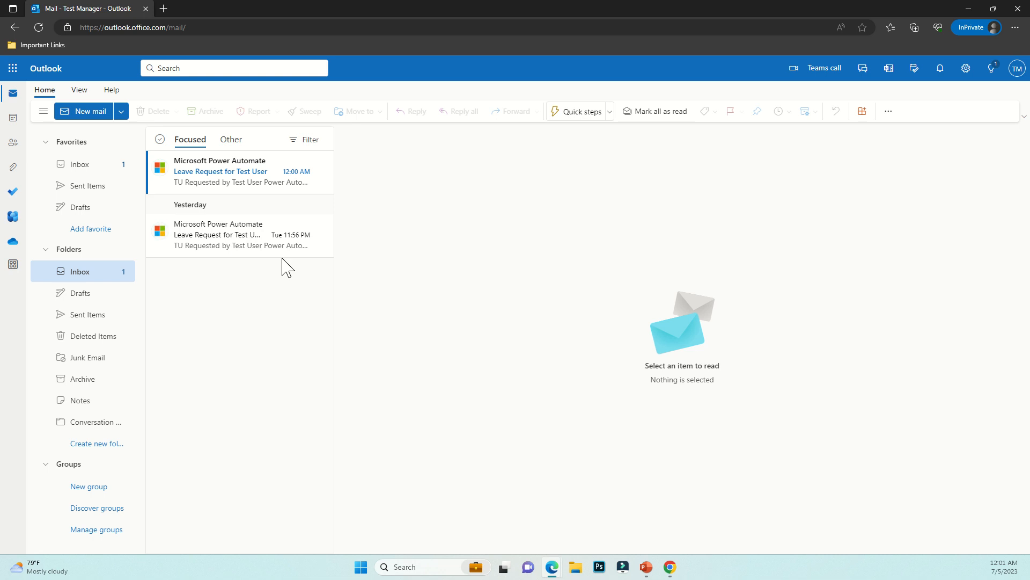
# Reject and submit the July 12–20 leave request from the manager's approval email
pyautogui.click(234, 183)
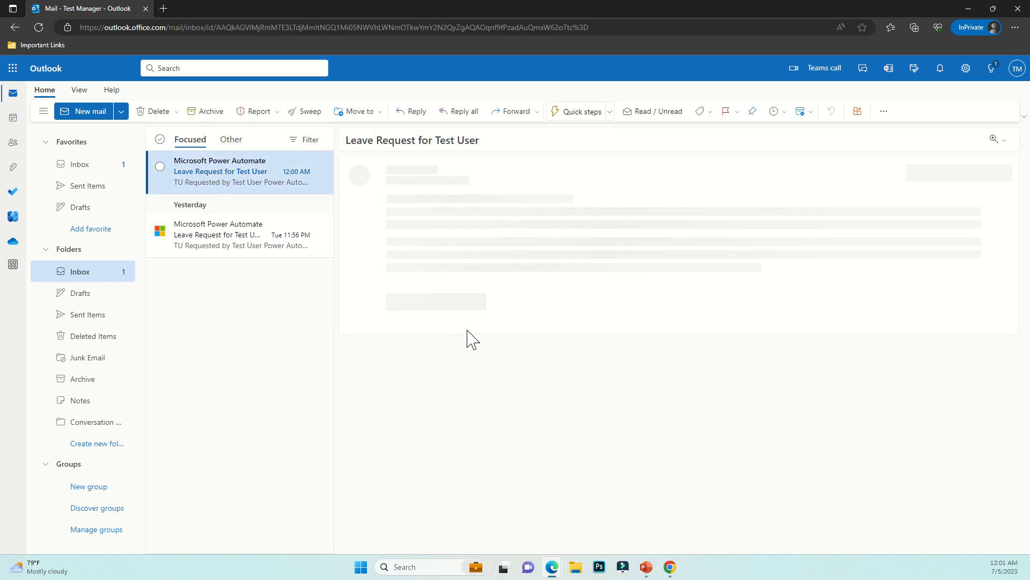
pyautogui.click(604, 366)
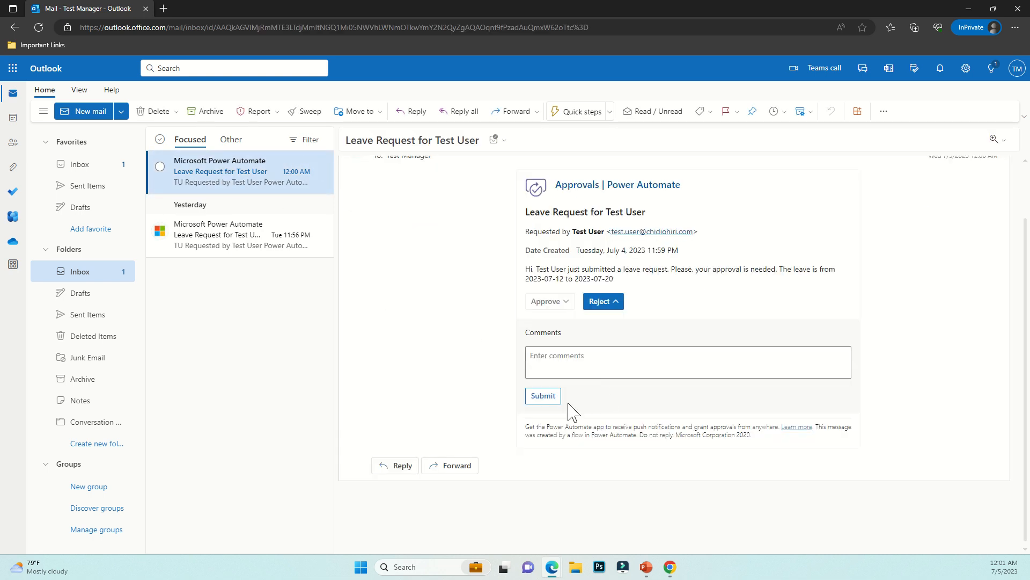
pyautogui.click(550, 398)
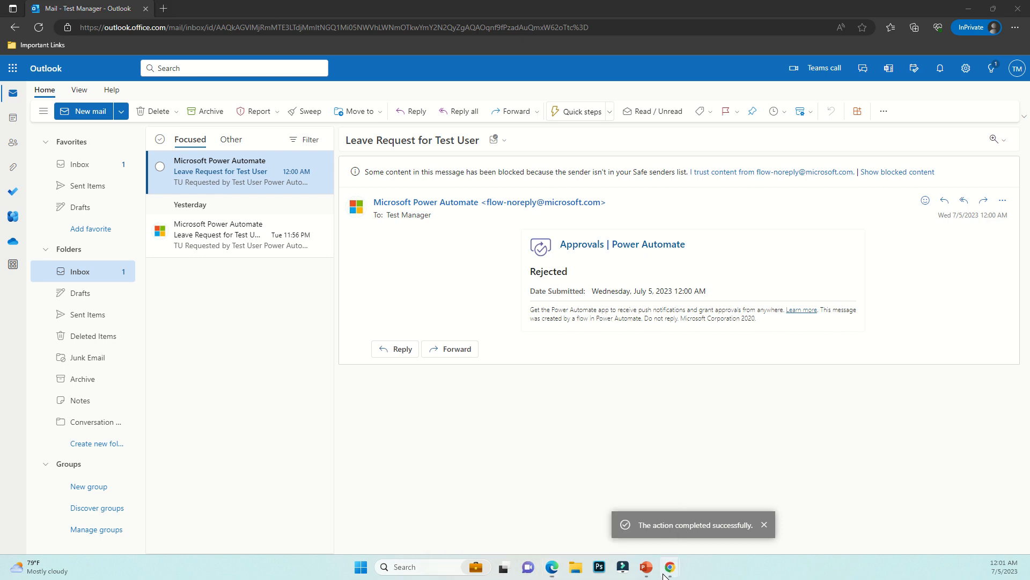
pyautogui.moveTo(671, 564)
pyautogui.click(687, 510)
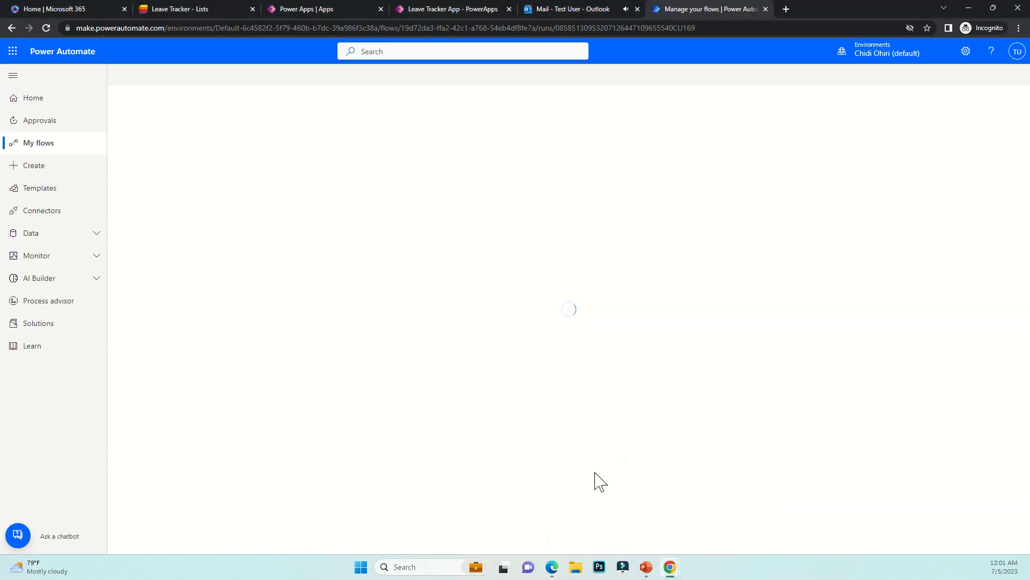
# Open the requester's LEAVE DECLINED email and highlight the declined message in its body
pyautogui.click(563, 11)
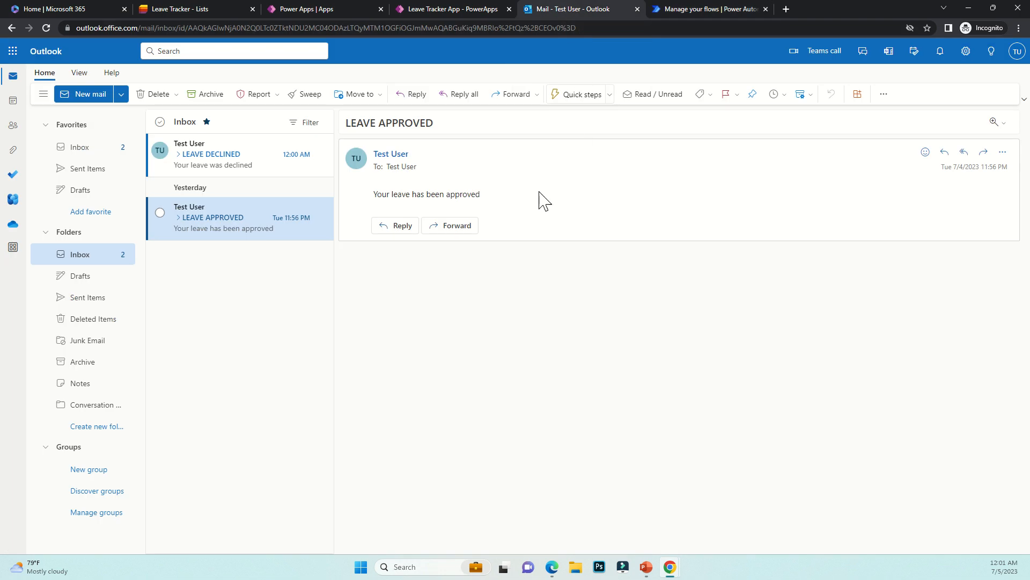
pyautogui.click(209, 164)
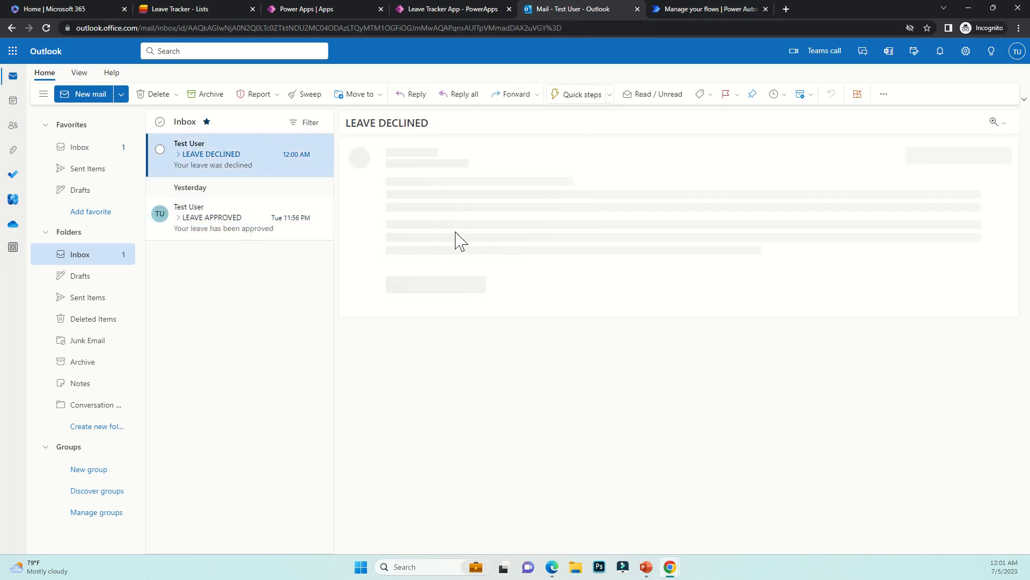
pyautogui.moveTo(372, 194); pyautogui.dragTo(458, 201)
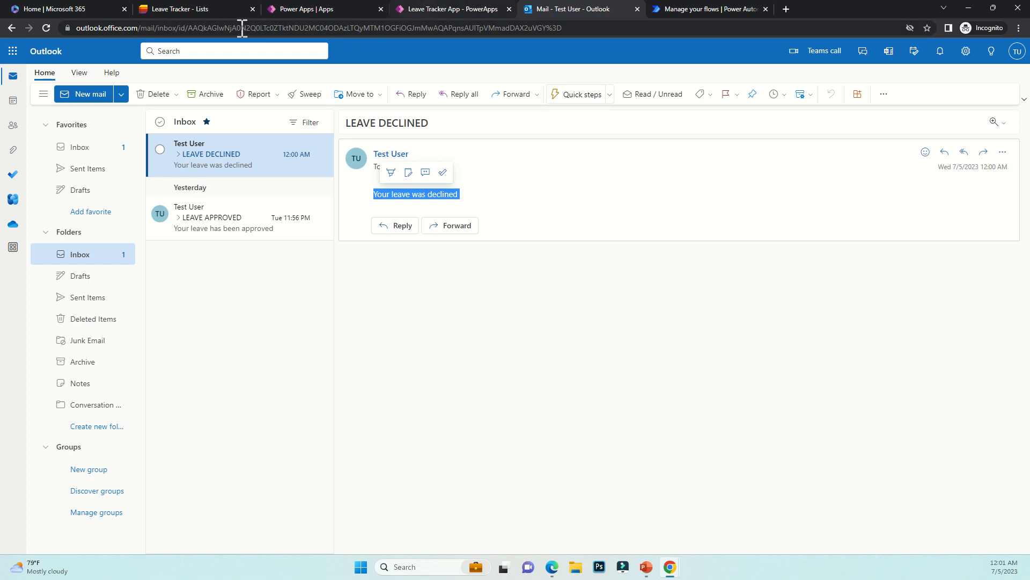
pyautogui.click(195, 11)
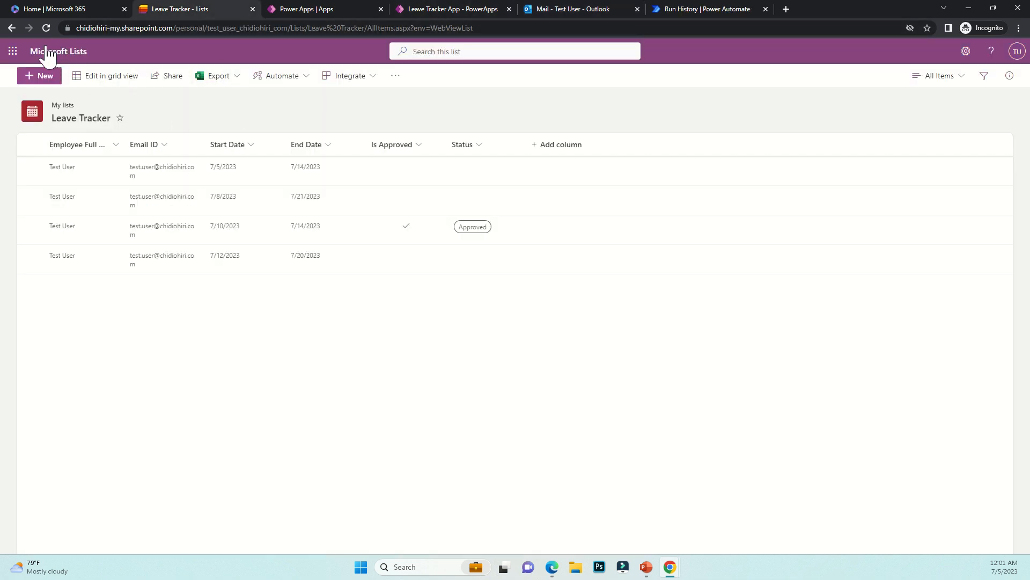
# Reload the Leave Tracker list to show the July 12–20 item as Declined, then view the run history
pyautogui.click(46, 28)
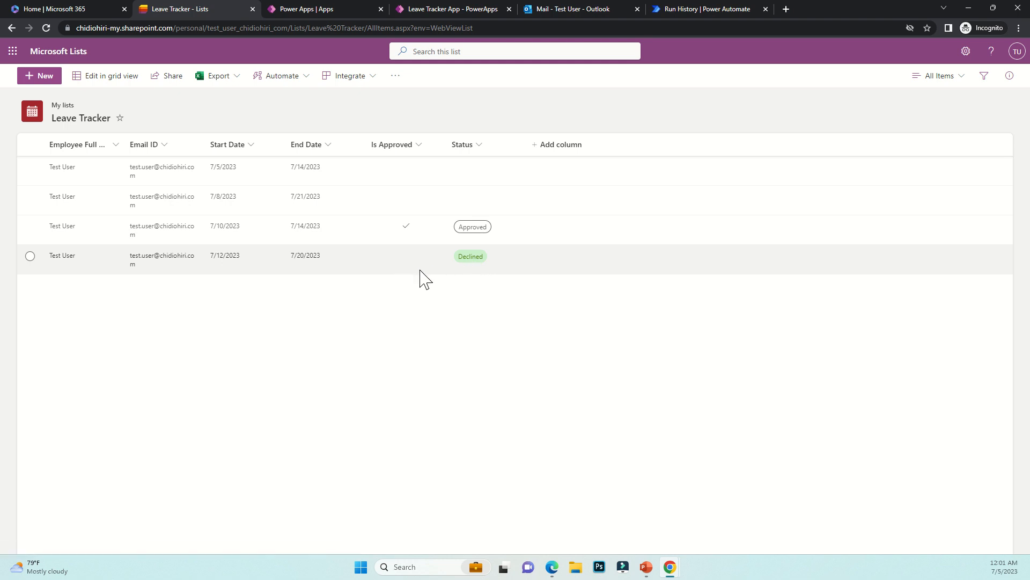
pyautogui.click(669, 15)
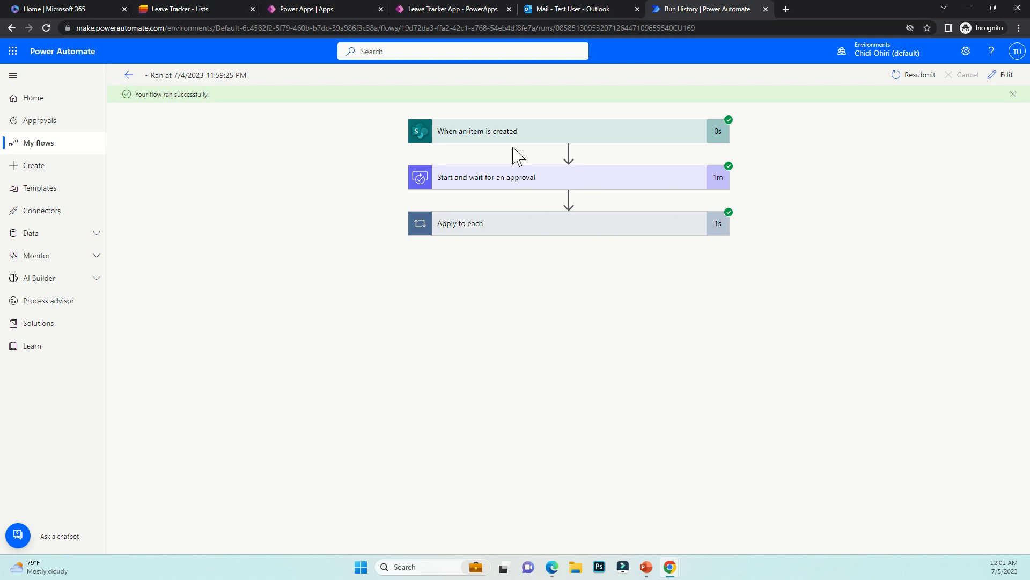
# Compare the requester's LEAVE APPROVED and LEAVE DECLINED emails in Outlook
pyautogui.click(569, 10)
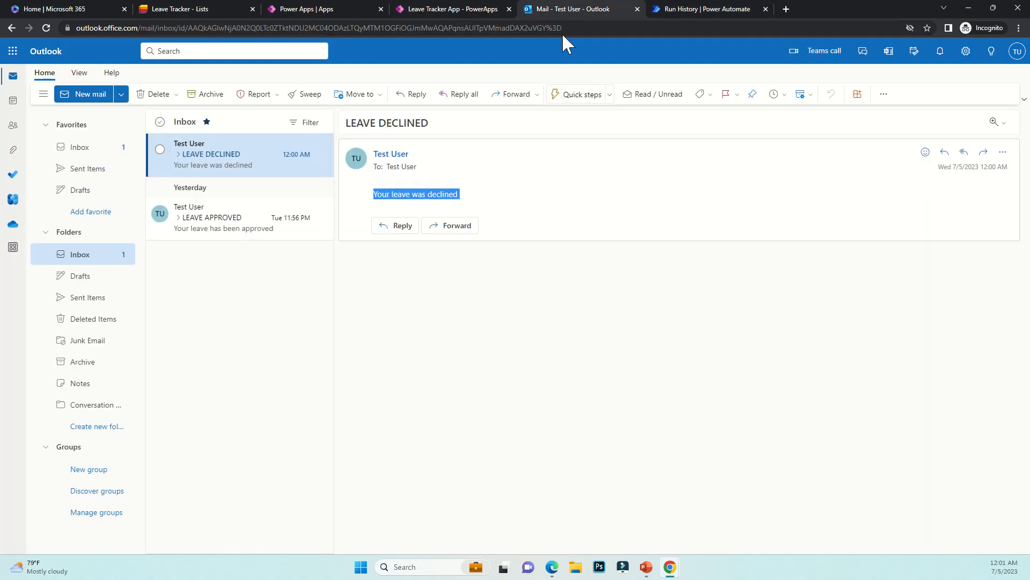
pyautogui.click(216, 222)
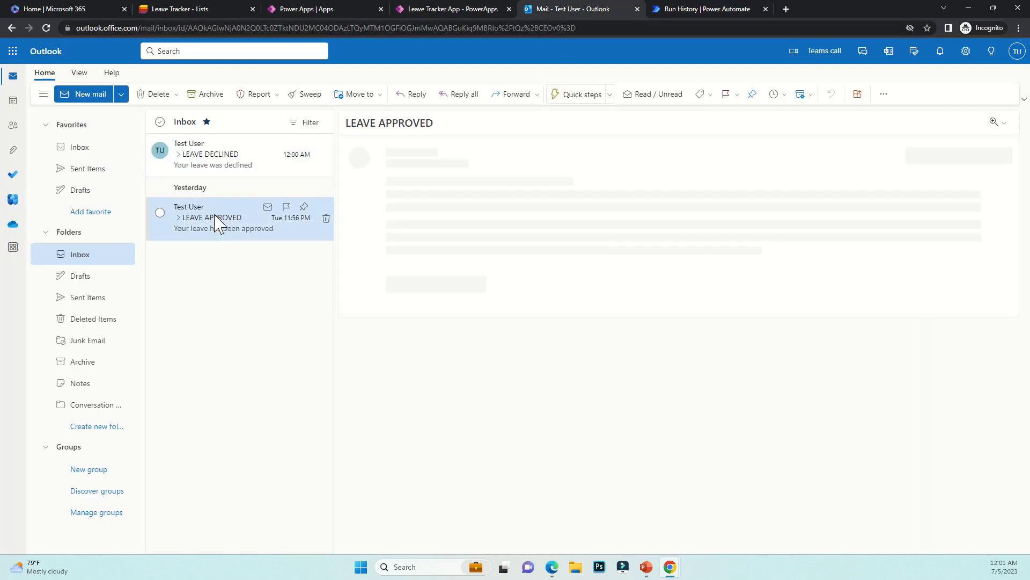
pyautogui.click(225, 167)
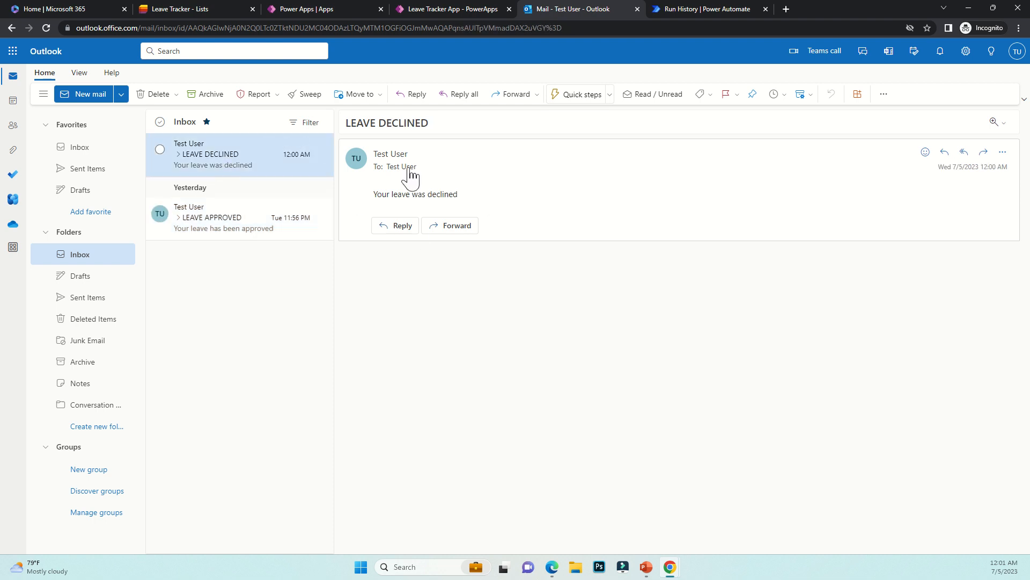
pyautogui.click(450, 8)
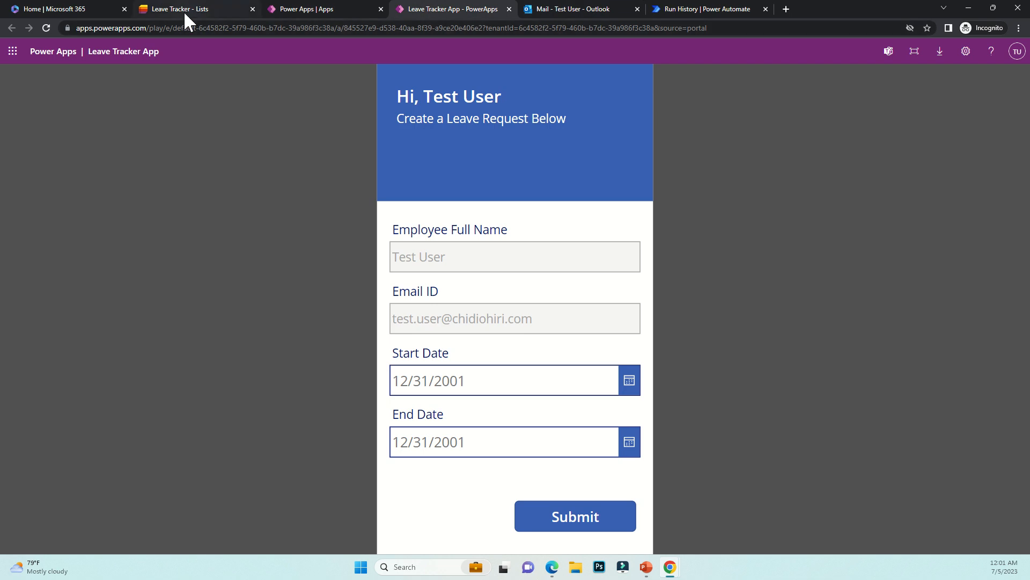
# Review the Leave Tracker list, then return to the 11:59 PM run history
pyautogui.moveTo(183, 11)
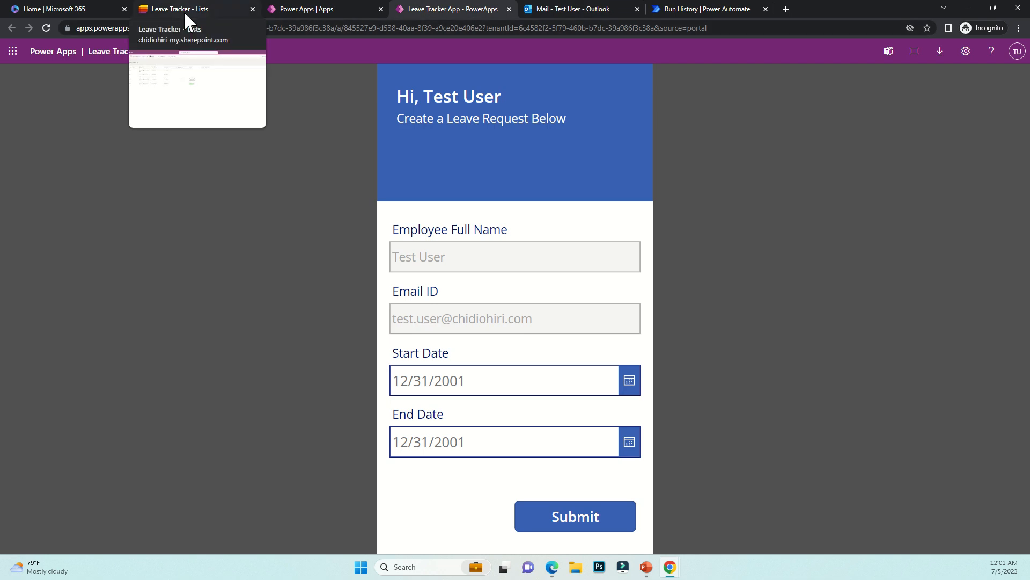
pyautogui.click(184, 10)
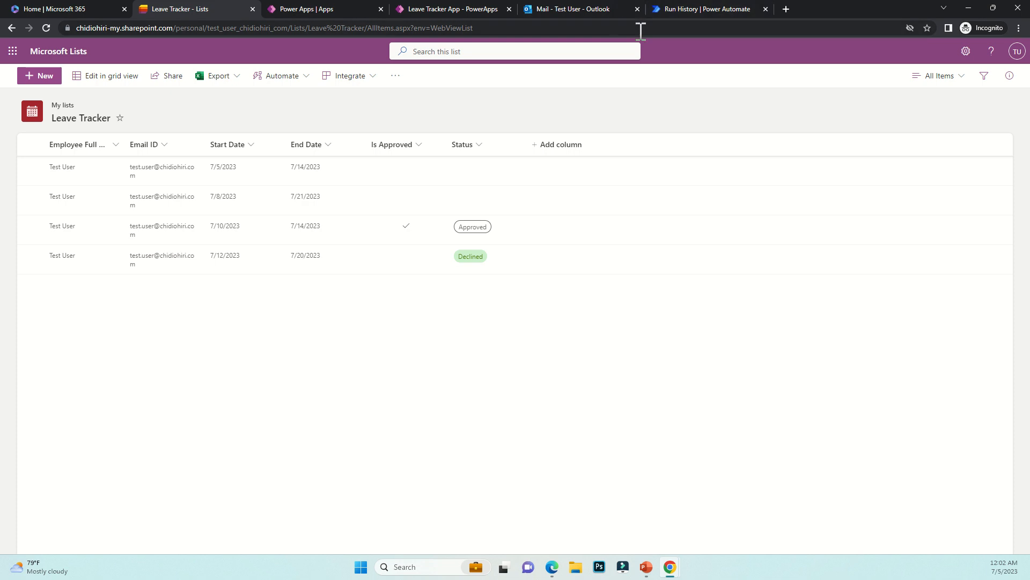
pyautogui.click(685, 8)
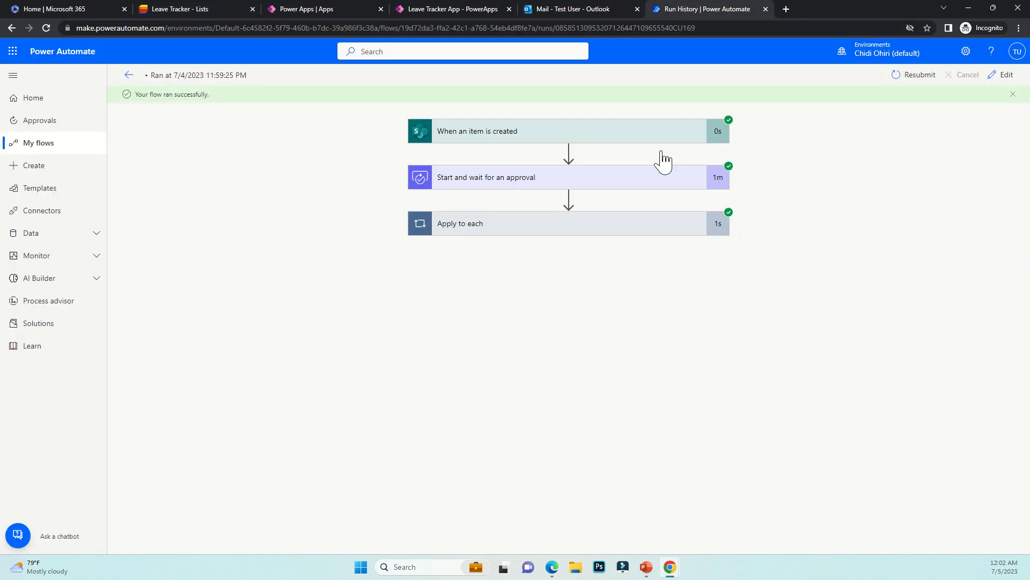
# Expand the trigger, approval, Apply to each and Condition steps showing outcome Reject and result false
pyautogui.click(532, 135)
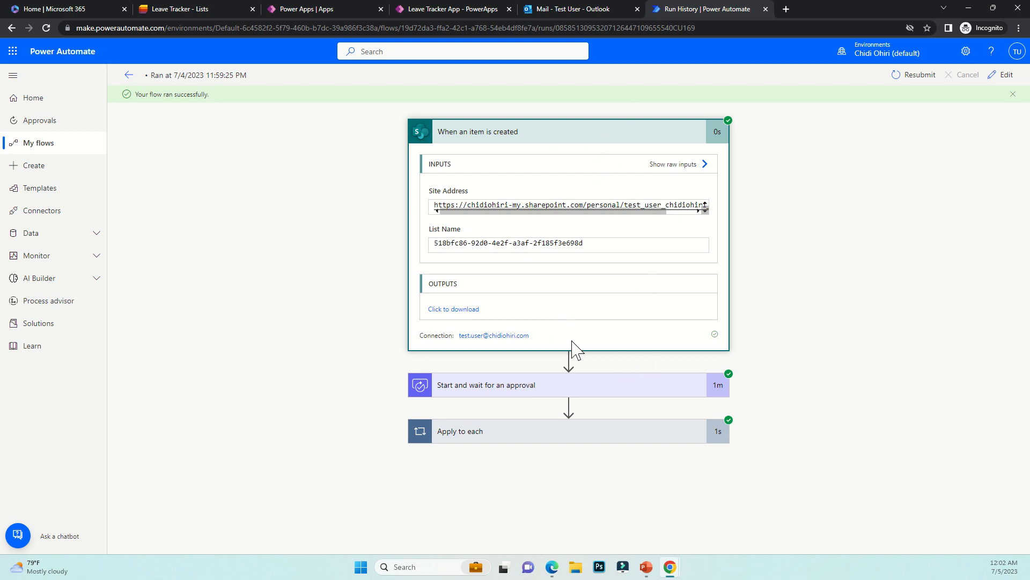
pyautogui.click(556, 377)
pyautogui.scroll(-1, 564, 338)
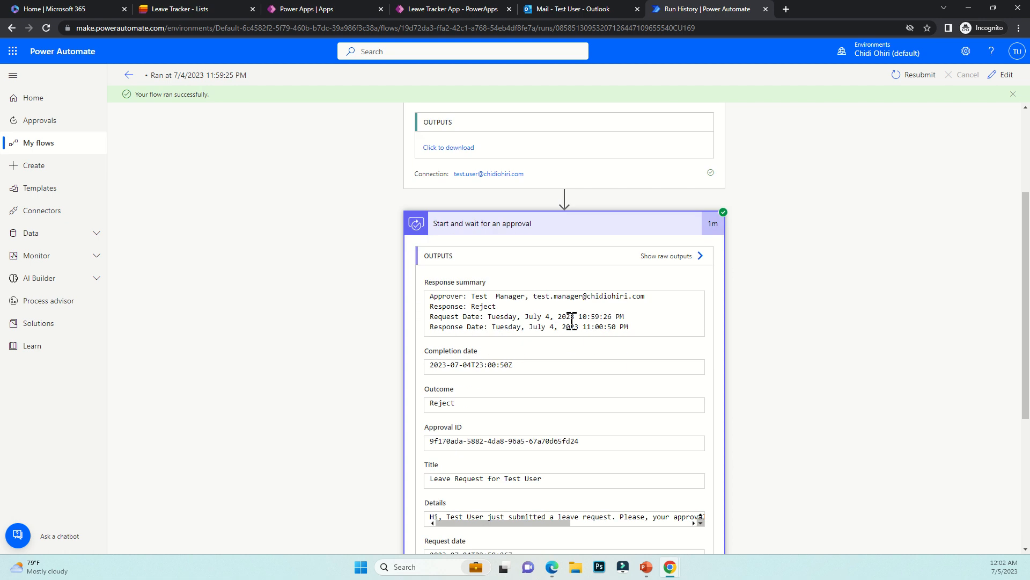
pyautogui.scroll(-4, 600, 333)
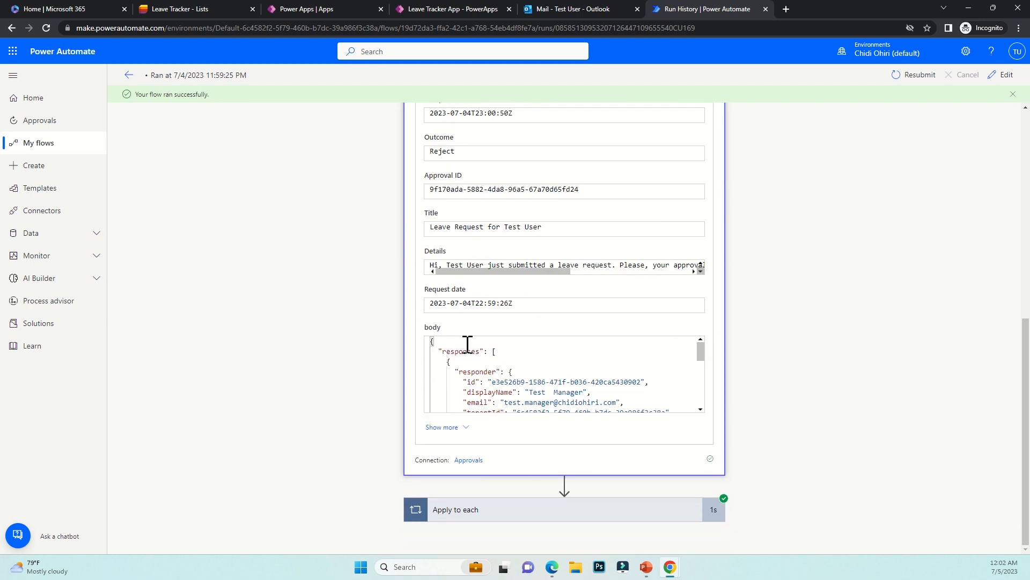
pyautogui.scroll(-6, 536, 386)
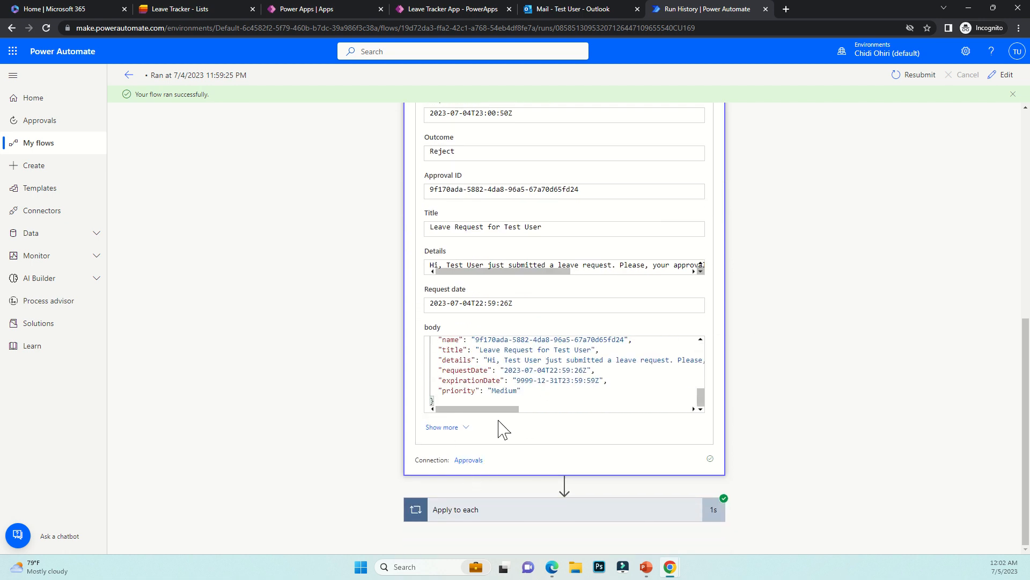
pyautogui.click(473, 512)
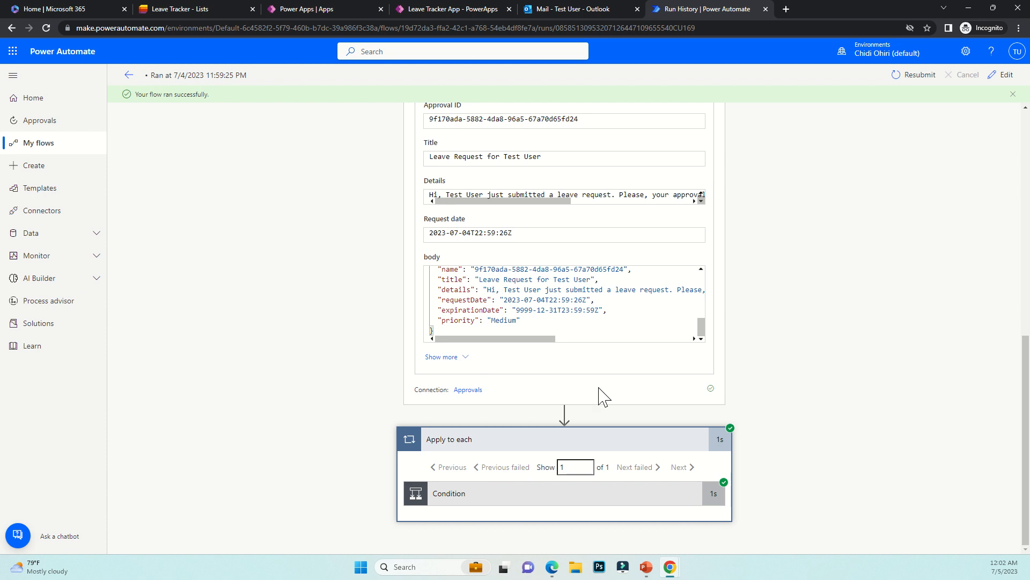
pyautogui.click(649, 502)
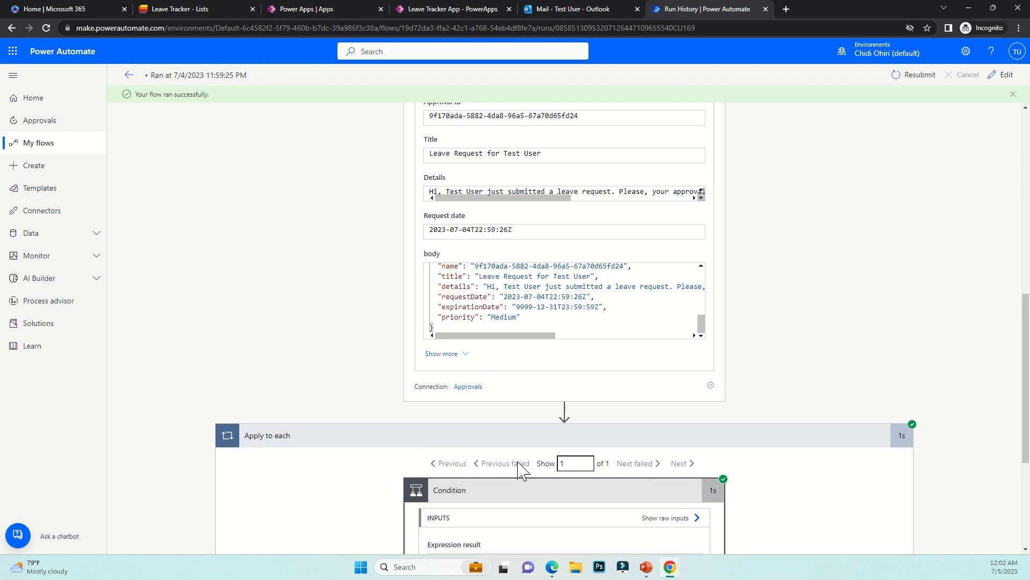
pyautogui.scroll(-4, 515, 462)
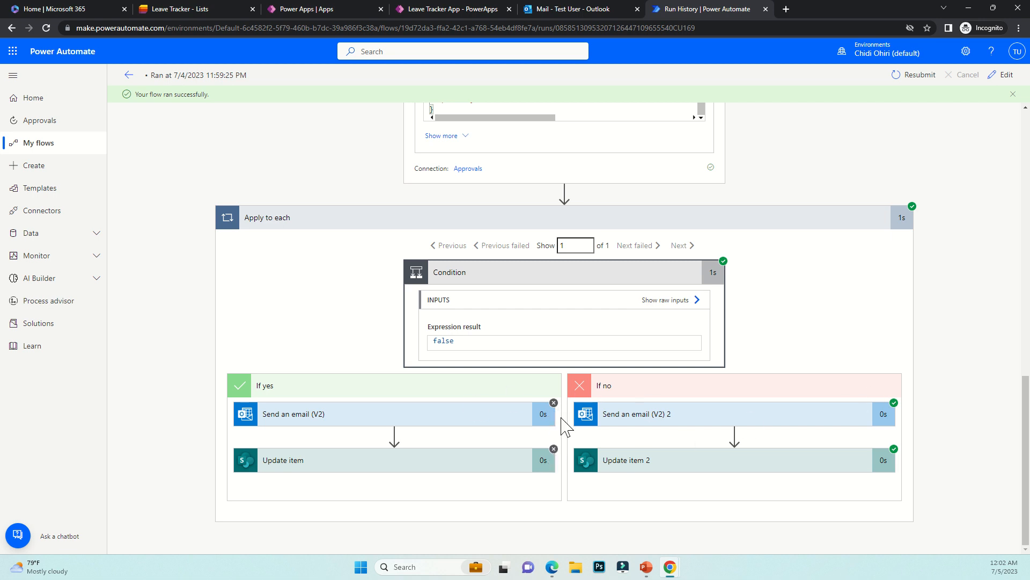
# Expand Send an email (V2) 2 and Update item 2 to confirm LEAVE DECLINED sent and item 4 updated
pyautogui.moveTo(433, 340); pyautogui.dragTo(451, 340)
pyautogui.click(639, 421)
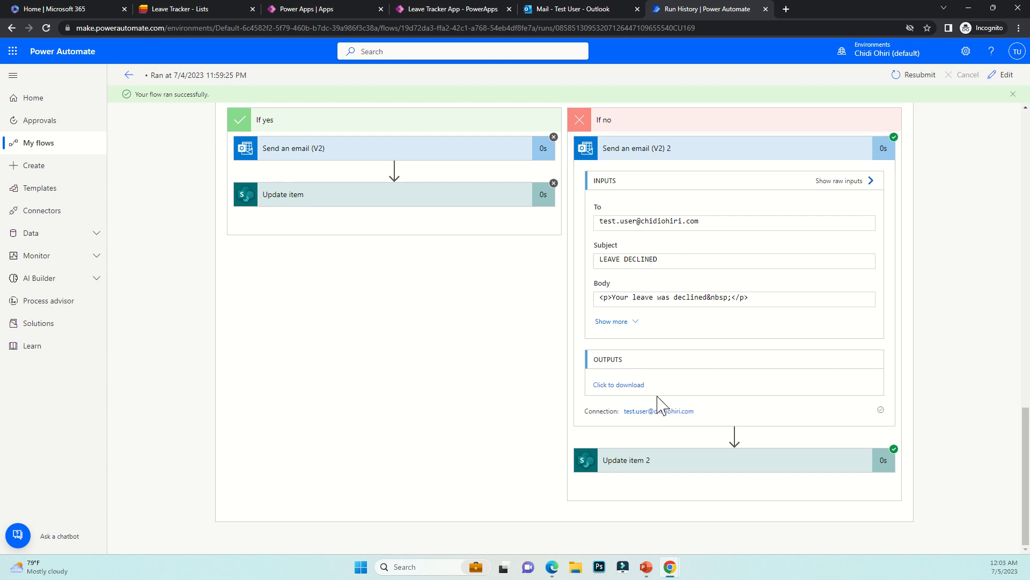
pyautogui.click(638, 457)
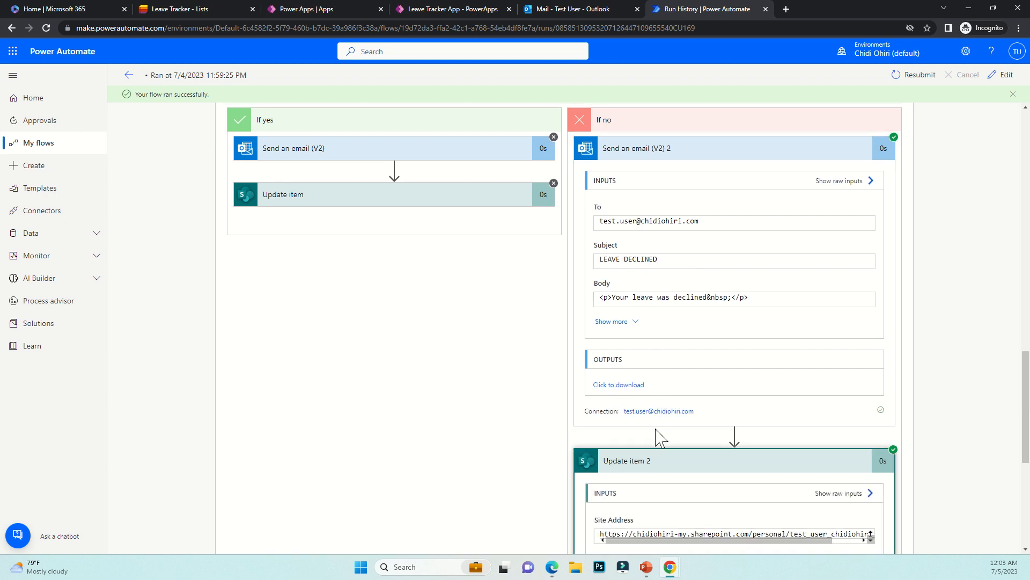
pyautogui.scroll(-4, 658, 430)
pyautogui.scroll(-2, 658, 429)
pyautogui.scroll(-6, 671, 370)
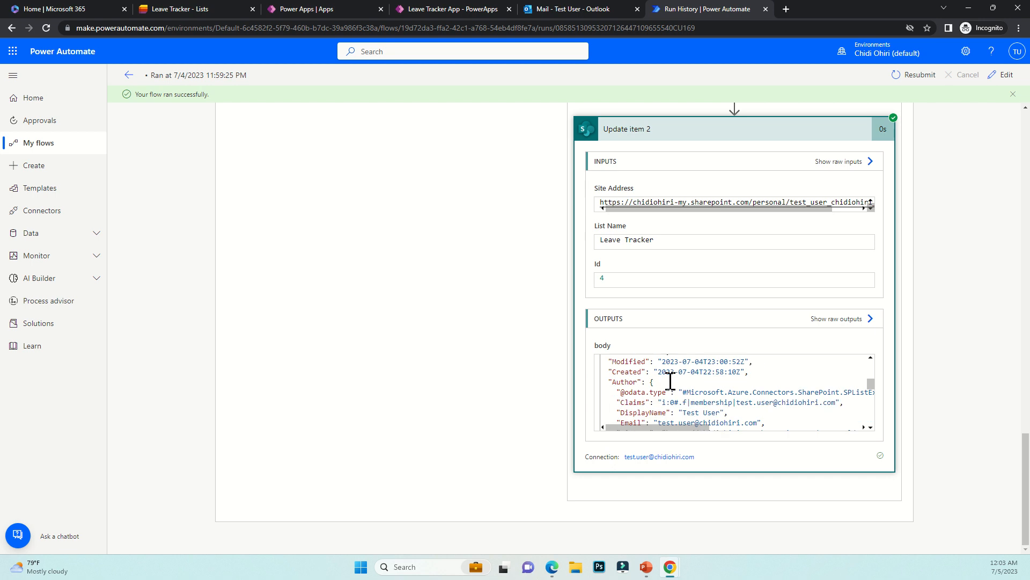
pyautogui.scroll(5, 671, 383)
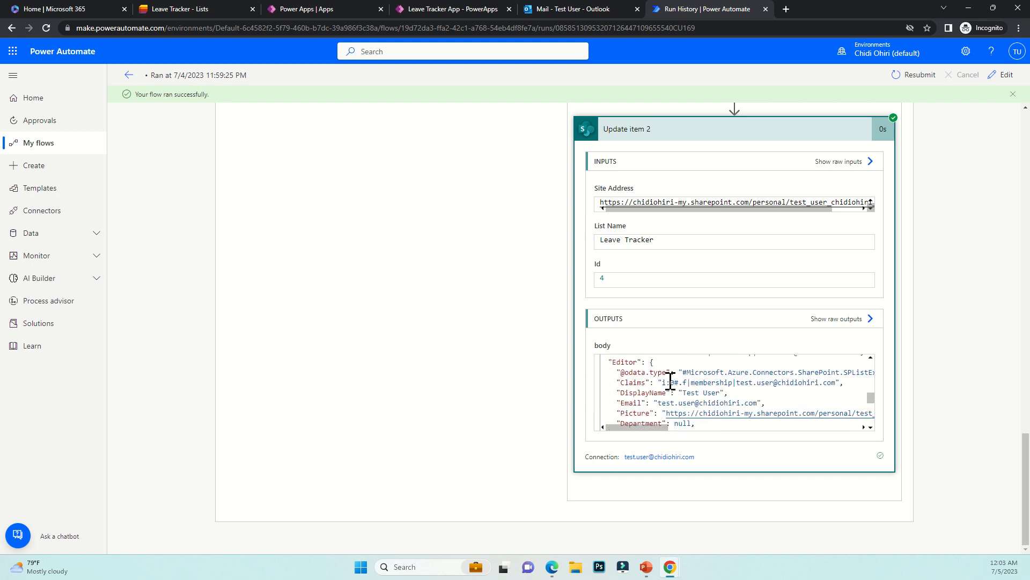
pyautogui.scroll(20, 759, 361)
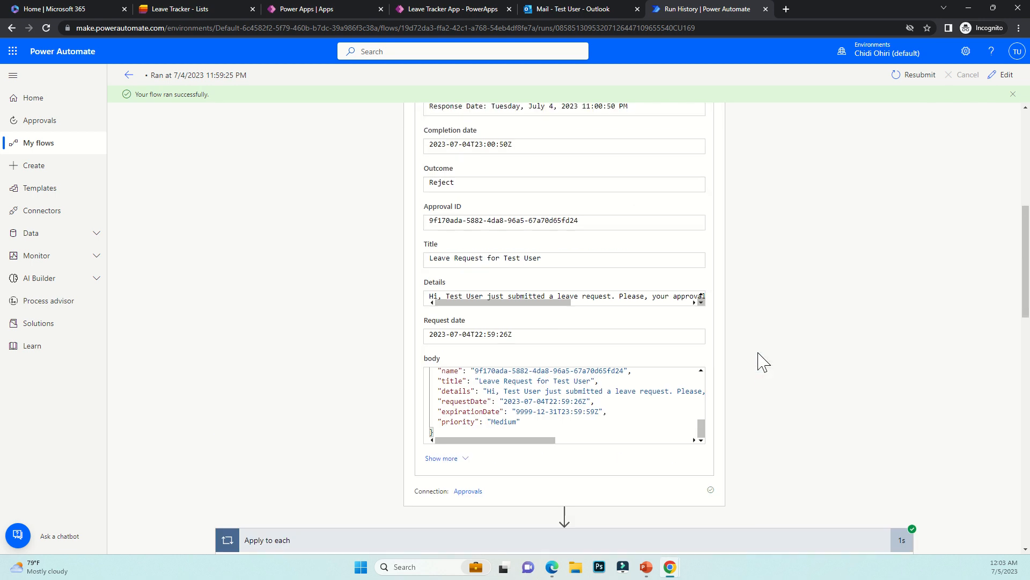